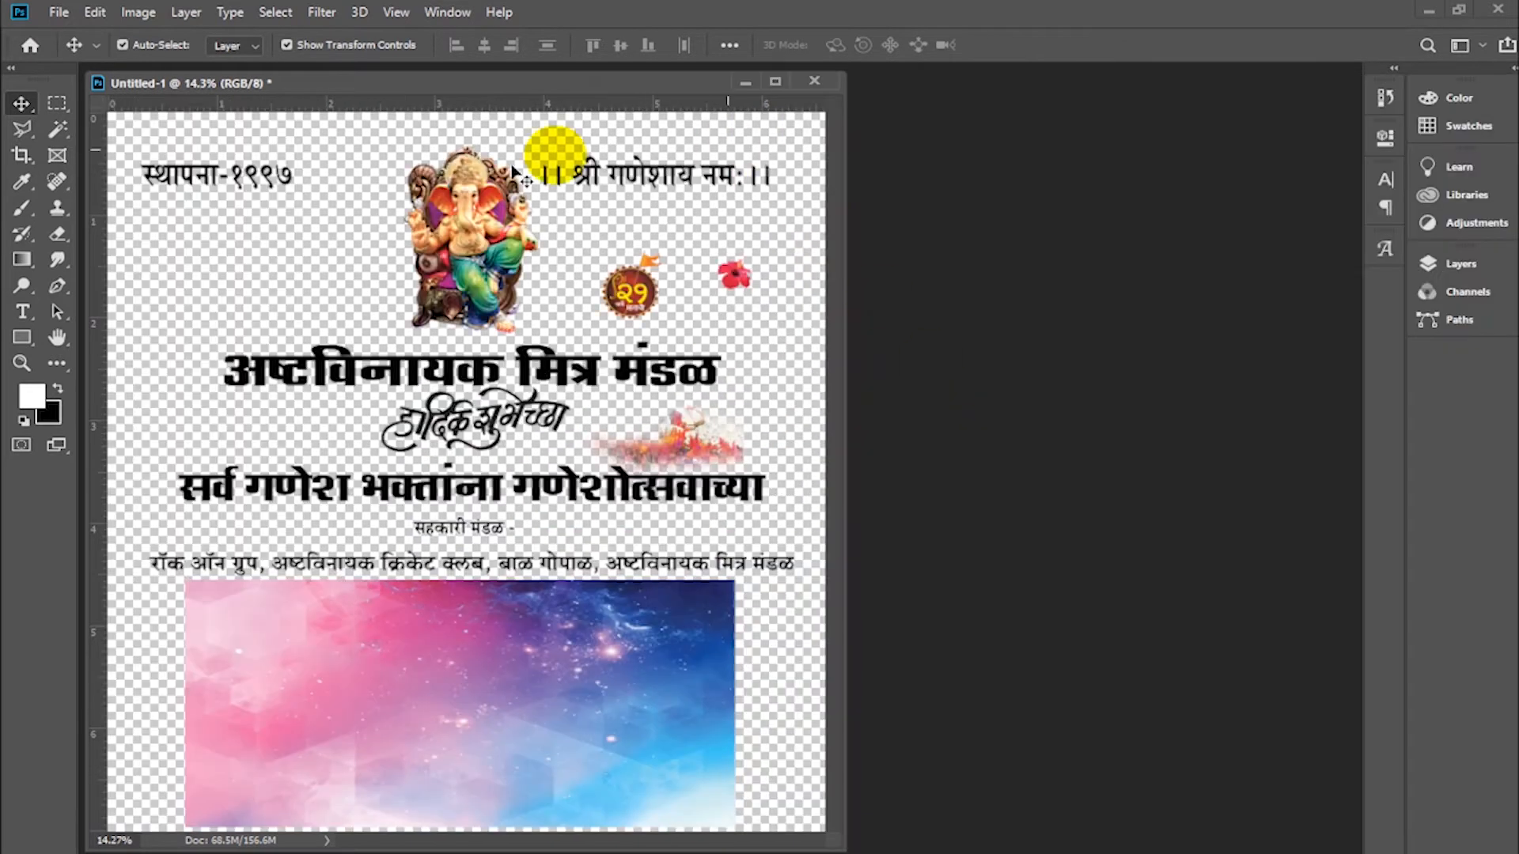
Start a new document in inches, 12 wide by 5 high, with a resolution of 300 pixels/inch
click(60, 12)
click(76, 35)
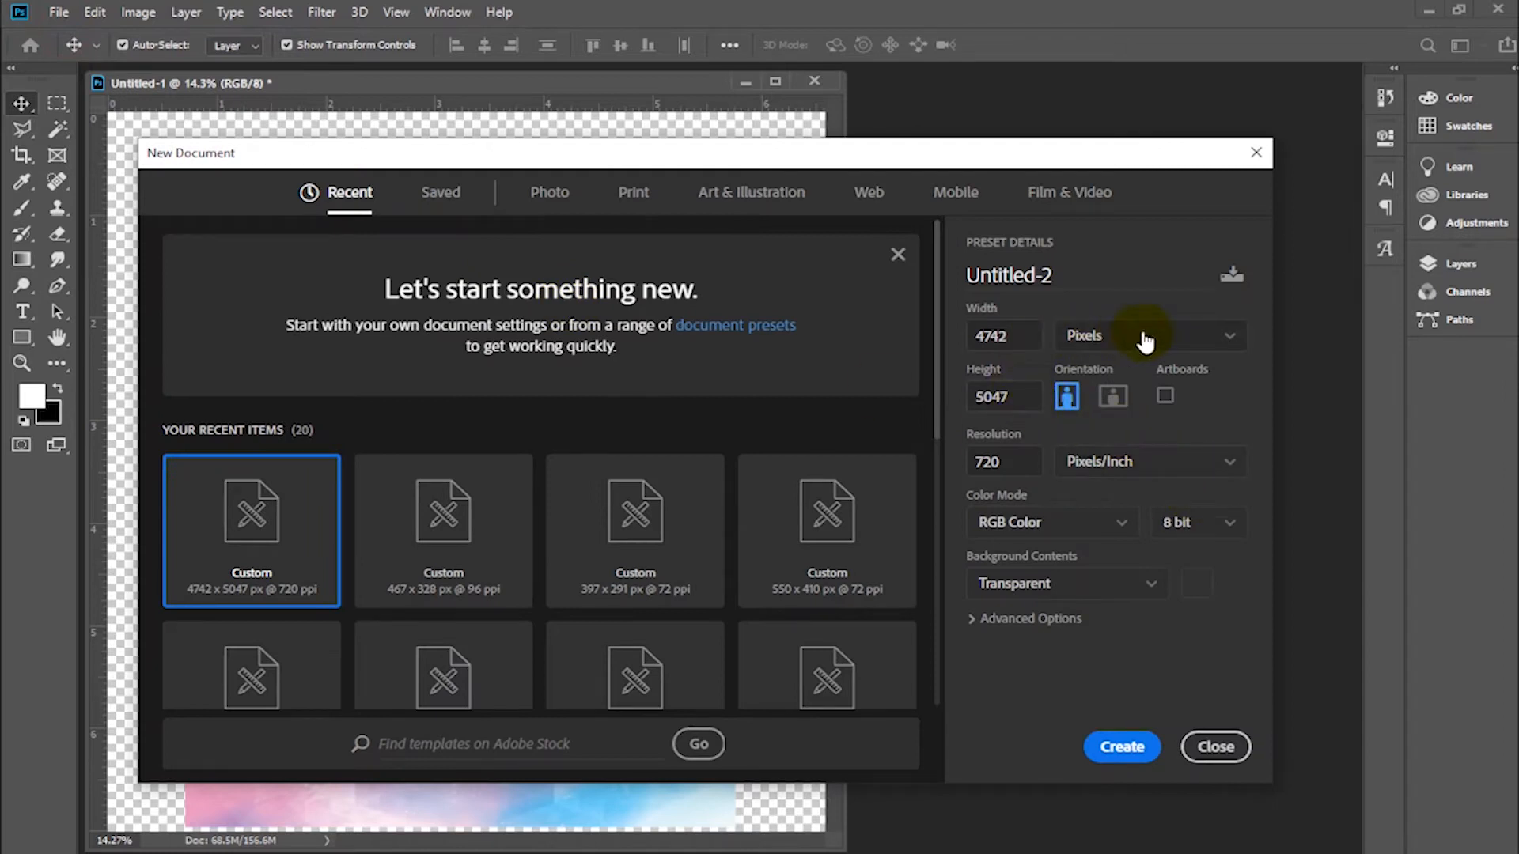
click(1145, 340)
click(1099, 408)
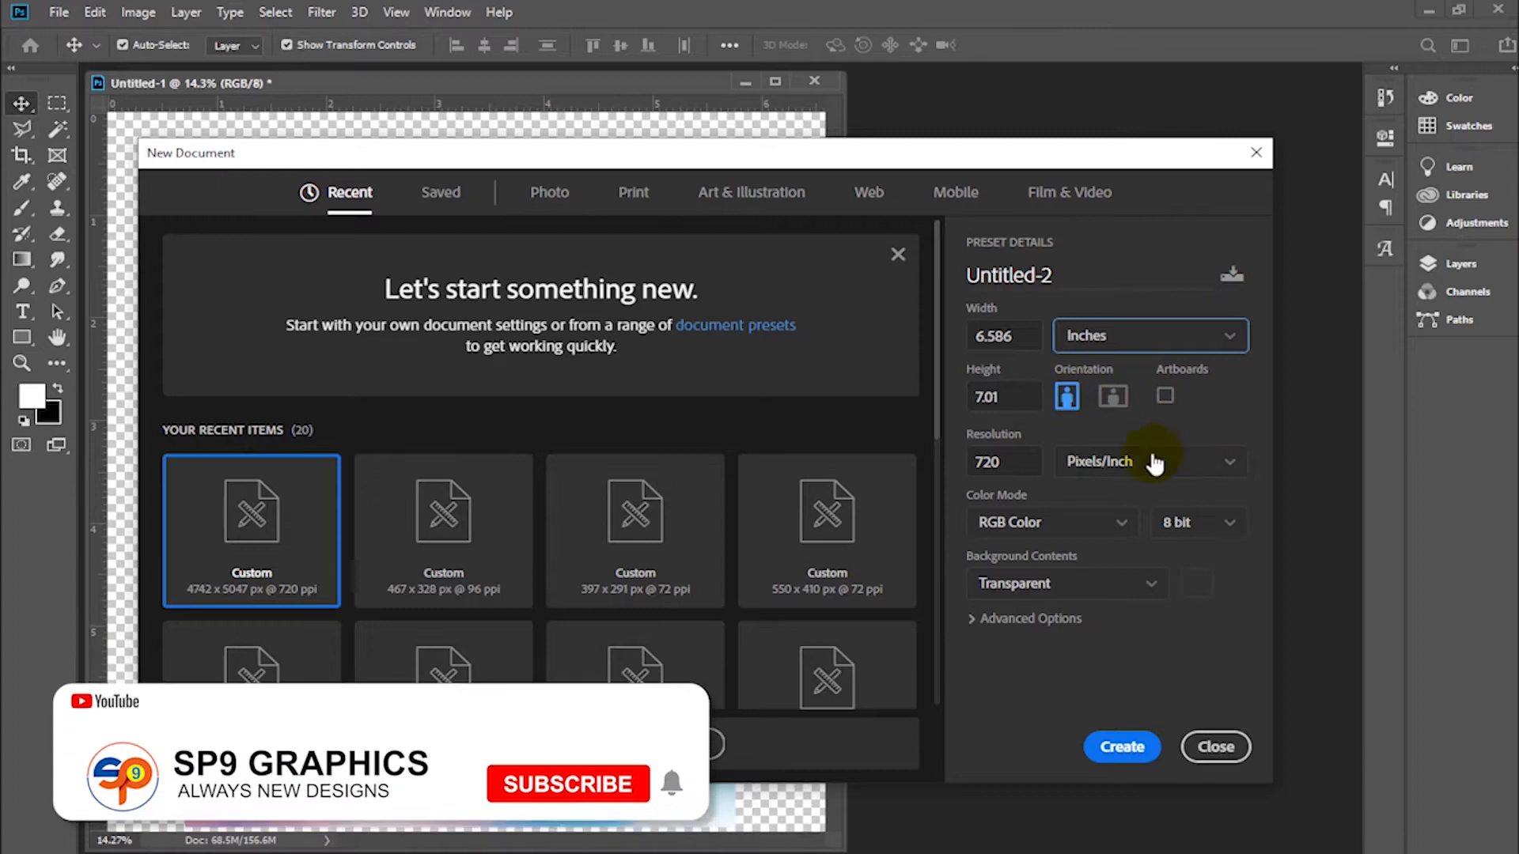
click(1033, 341)
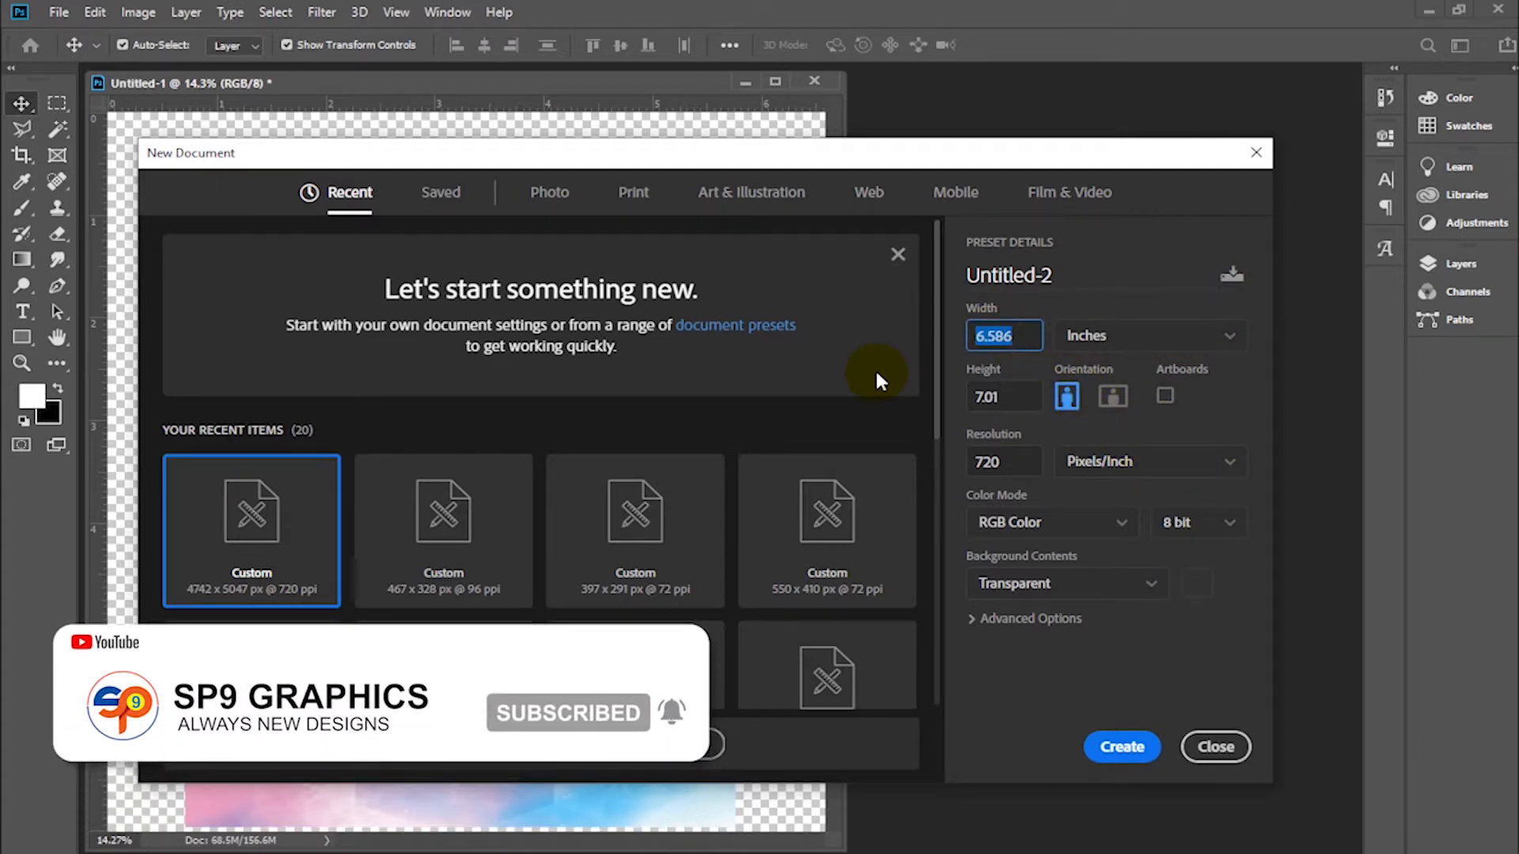
text(12)
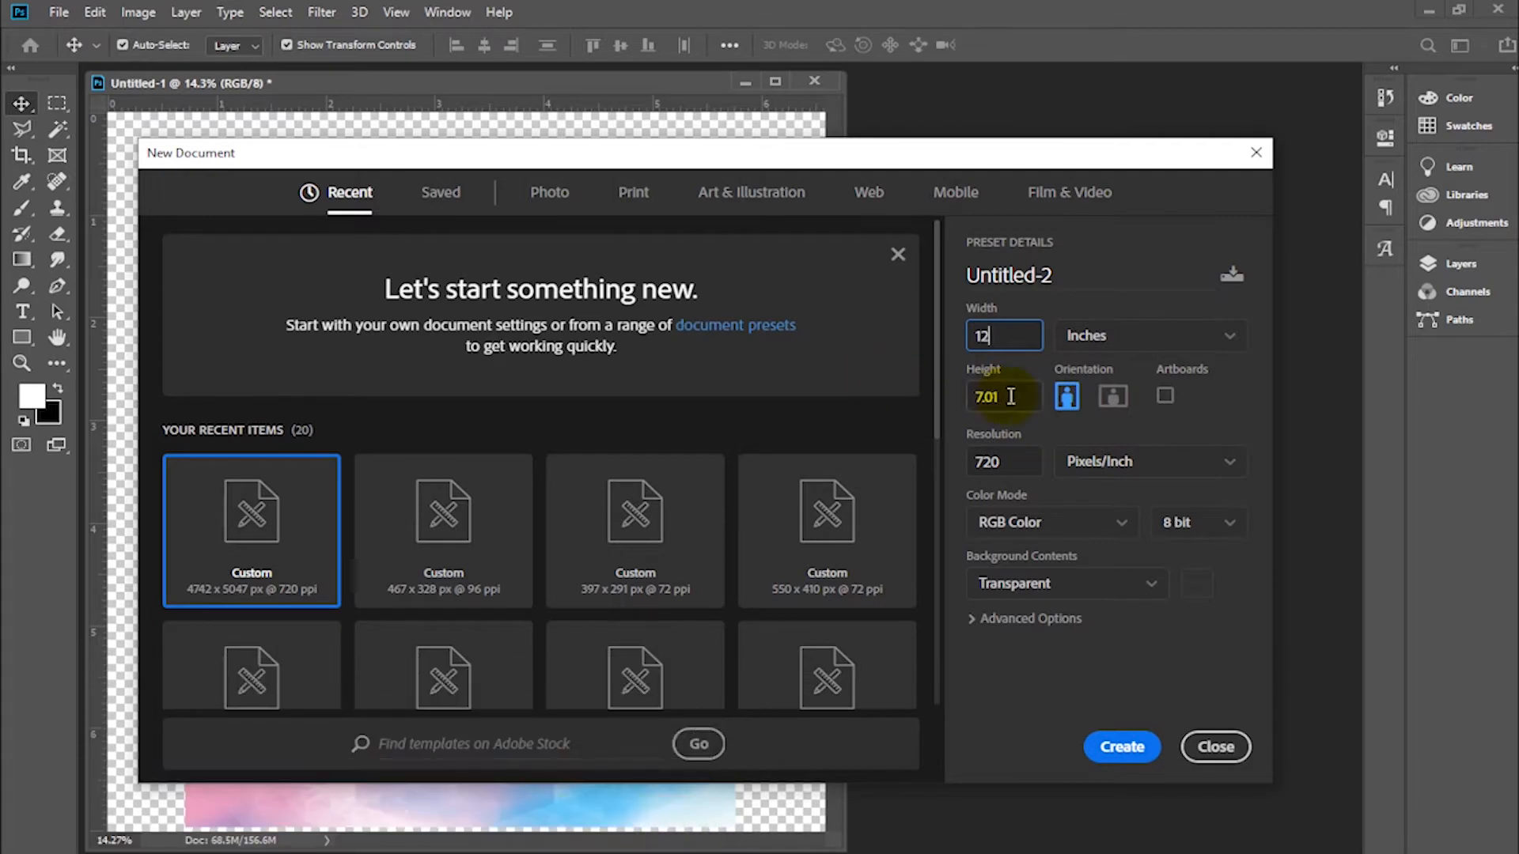
text(5)
key(Tab)
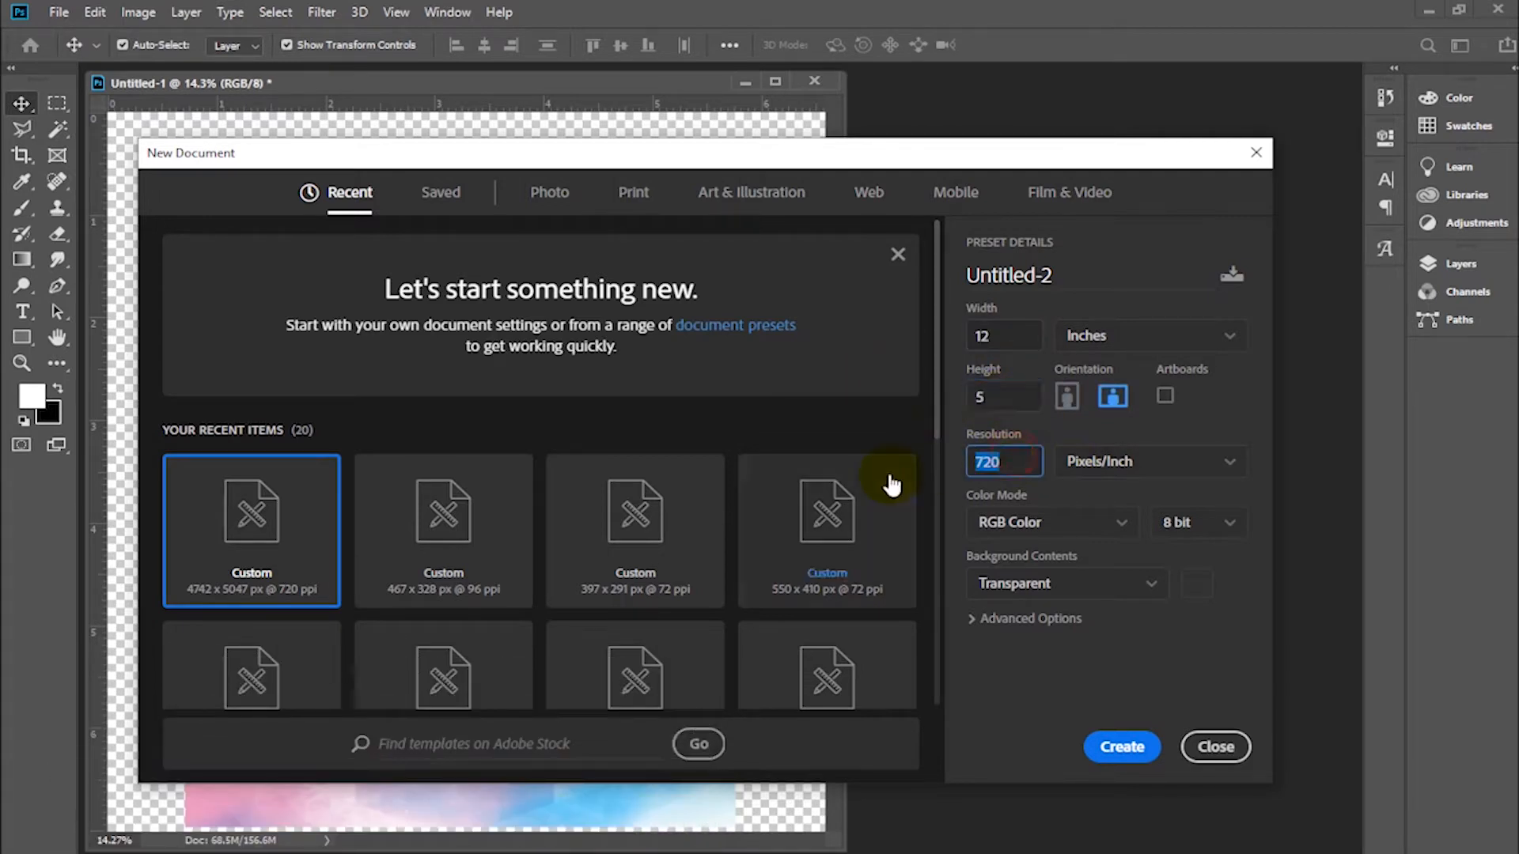
text(300)
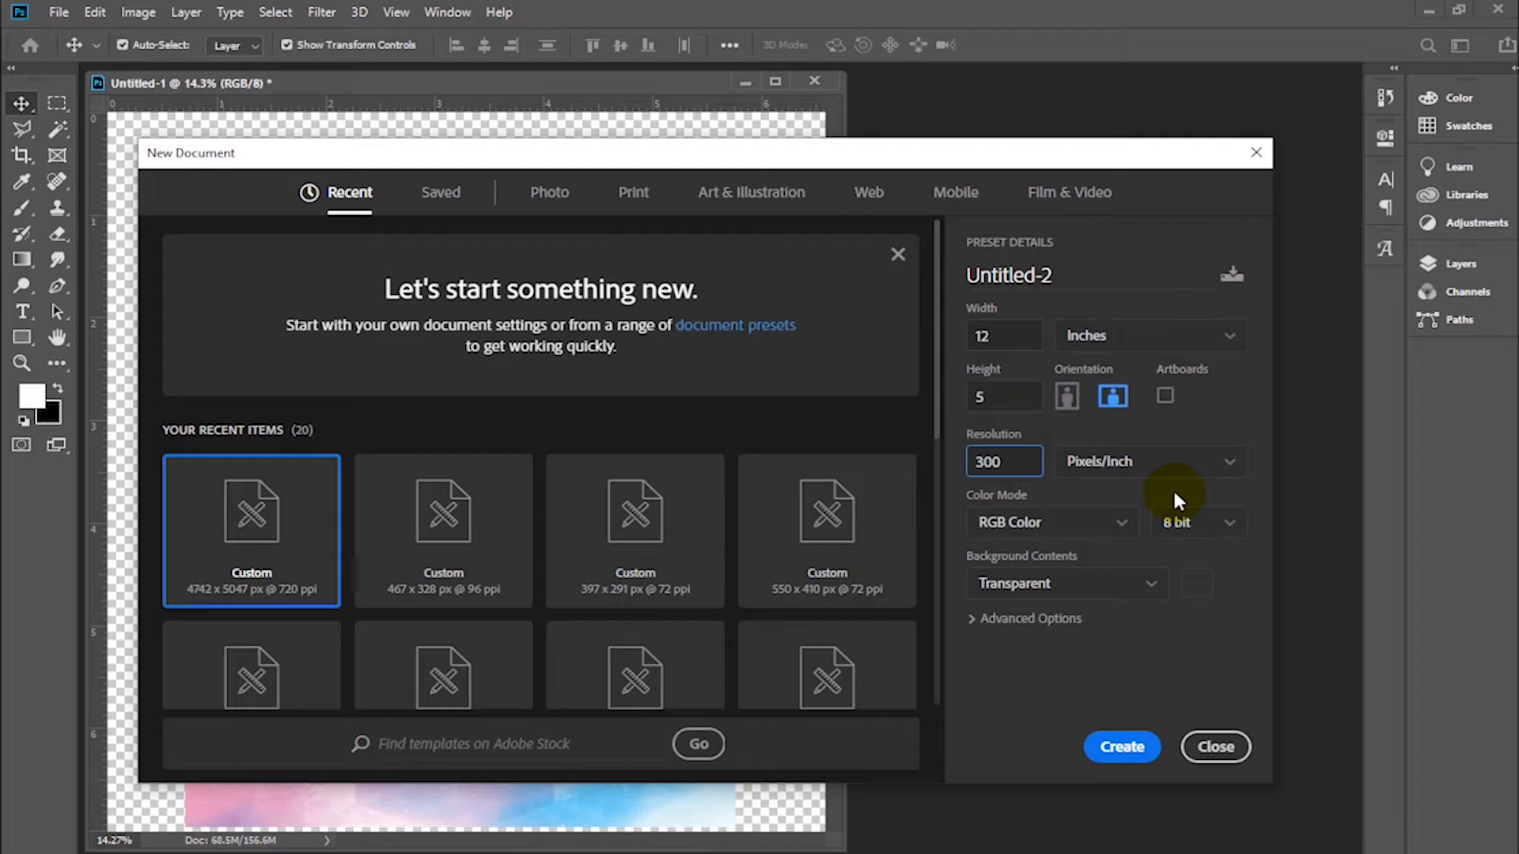
Set the new document's color mode to CMYK Color and its background contents to White, and create it
click(1114, 522)
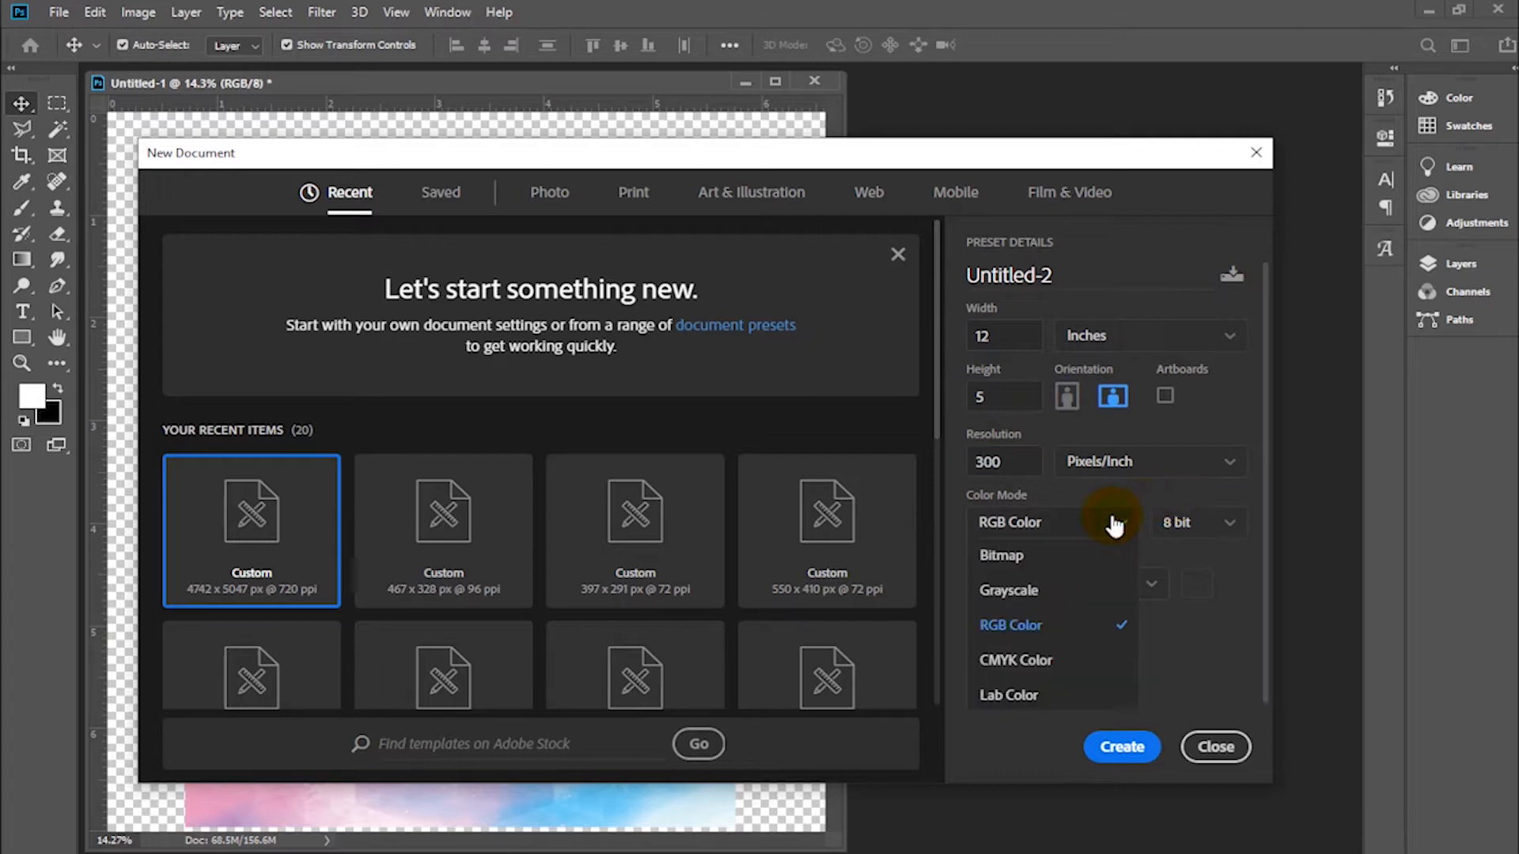
click(1043, 666)
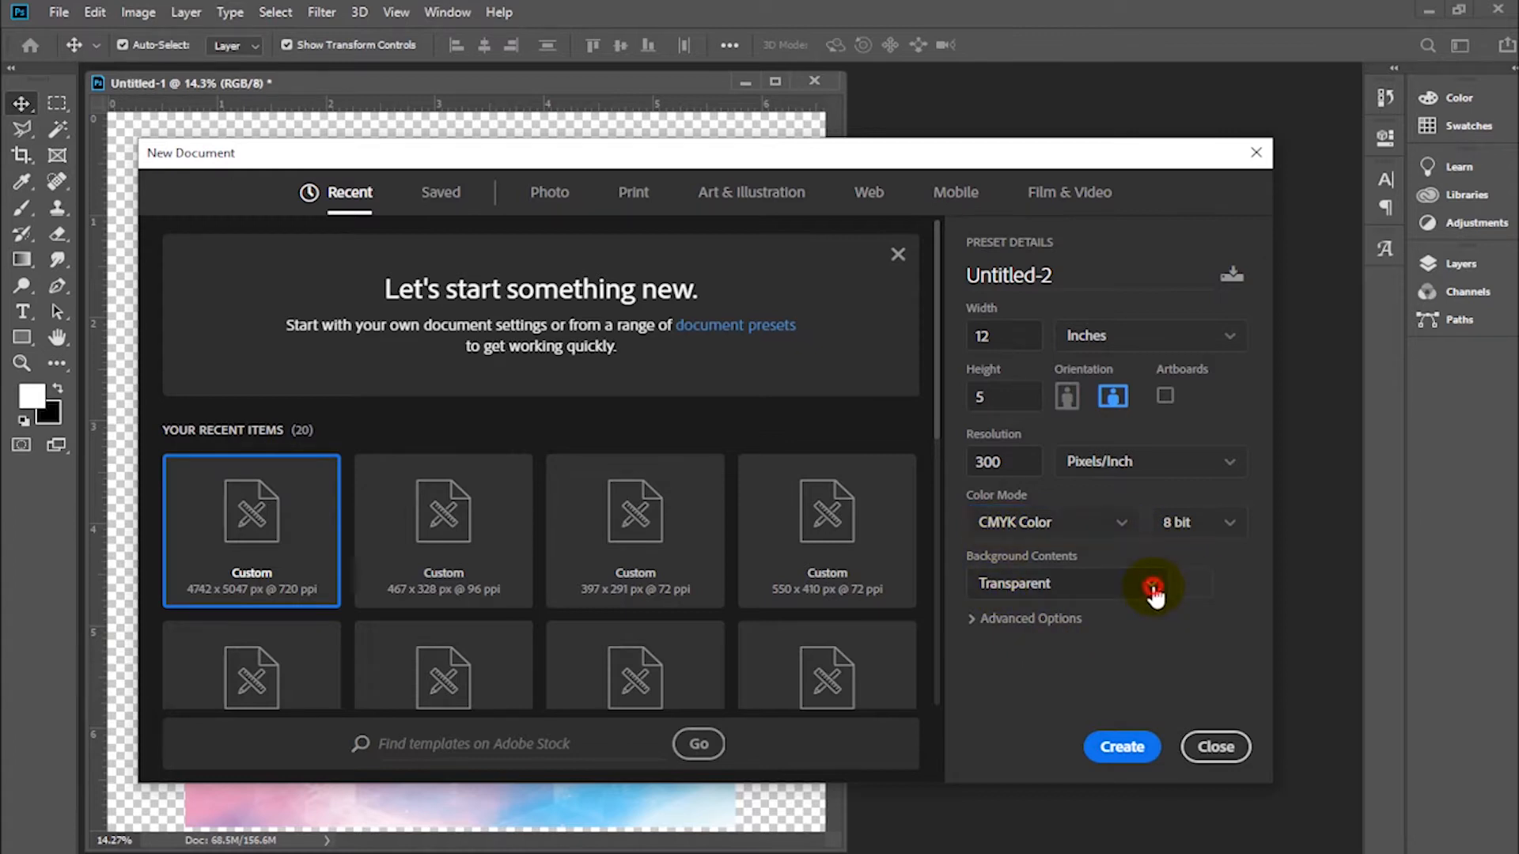
click(1154, 592)
click(1044, 621)
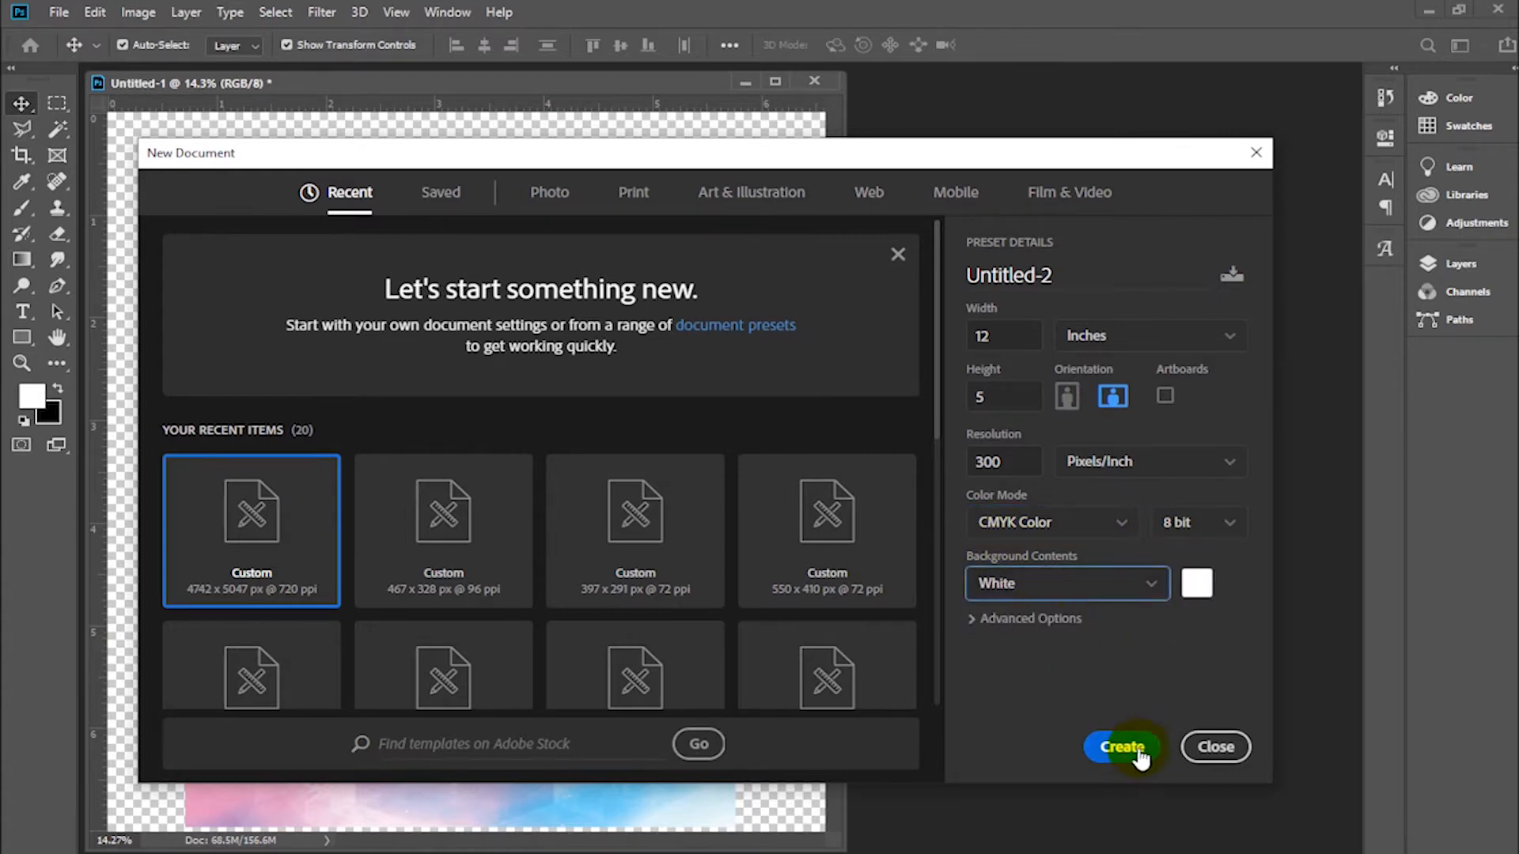
click(1110, 750)
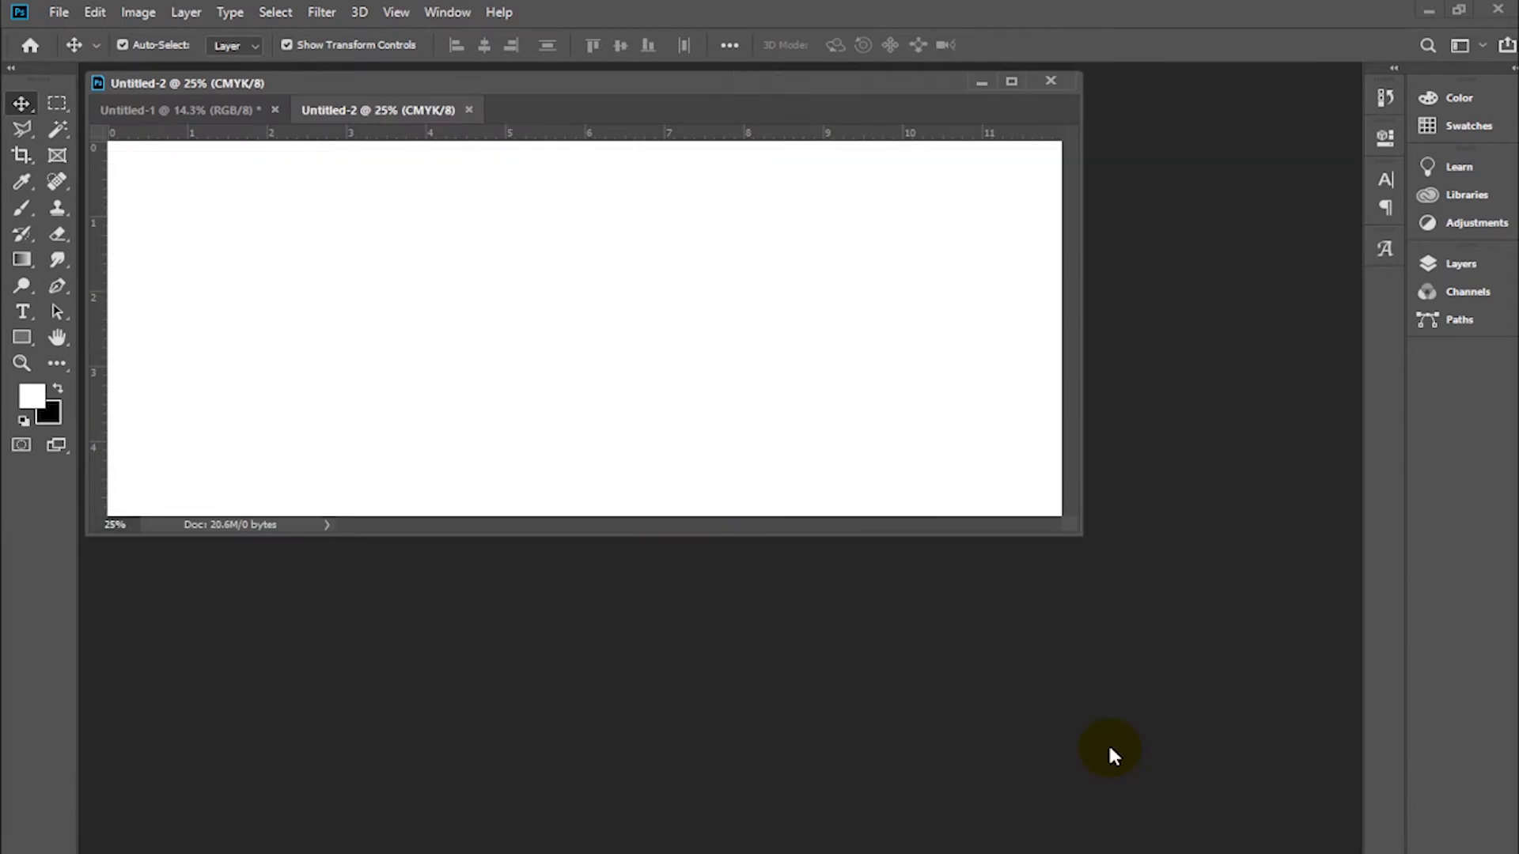
Float the new document in its own slightly enlarged window below the source artwork
drag(485, 131, 441, 153)
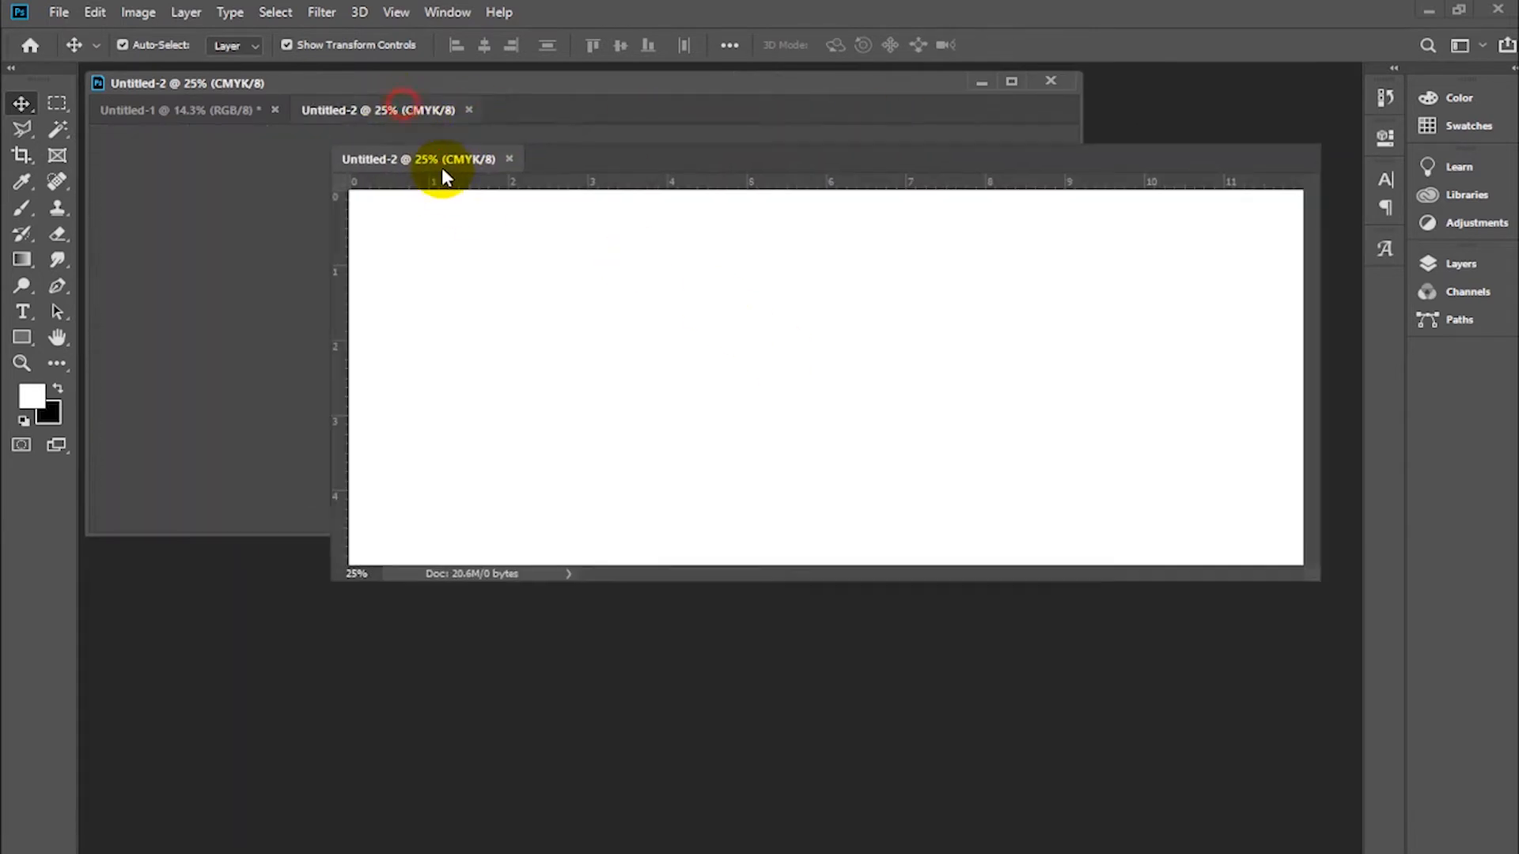
drag(896, 169, 835, 246)
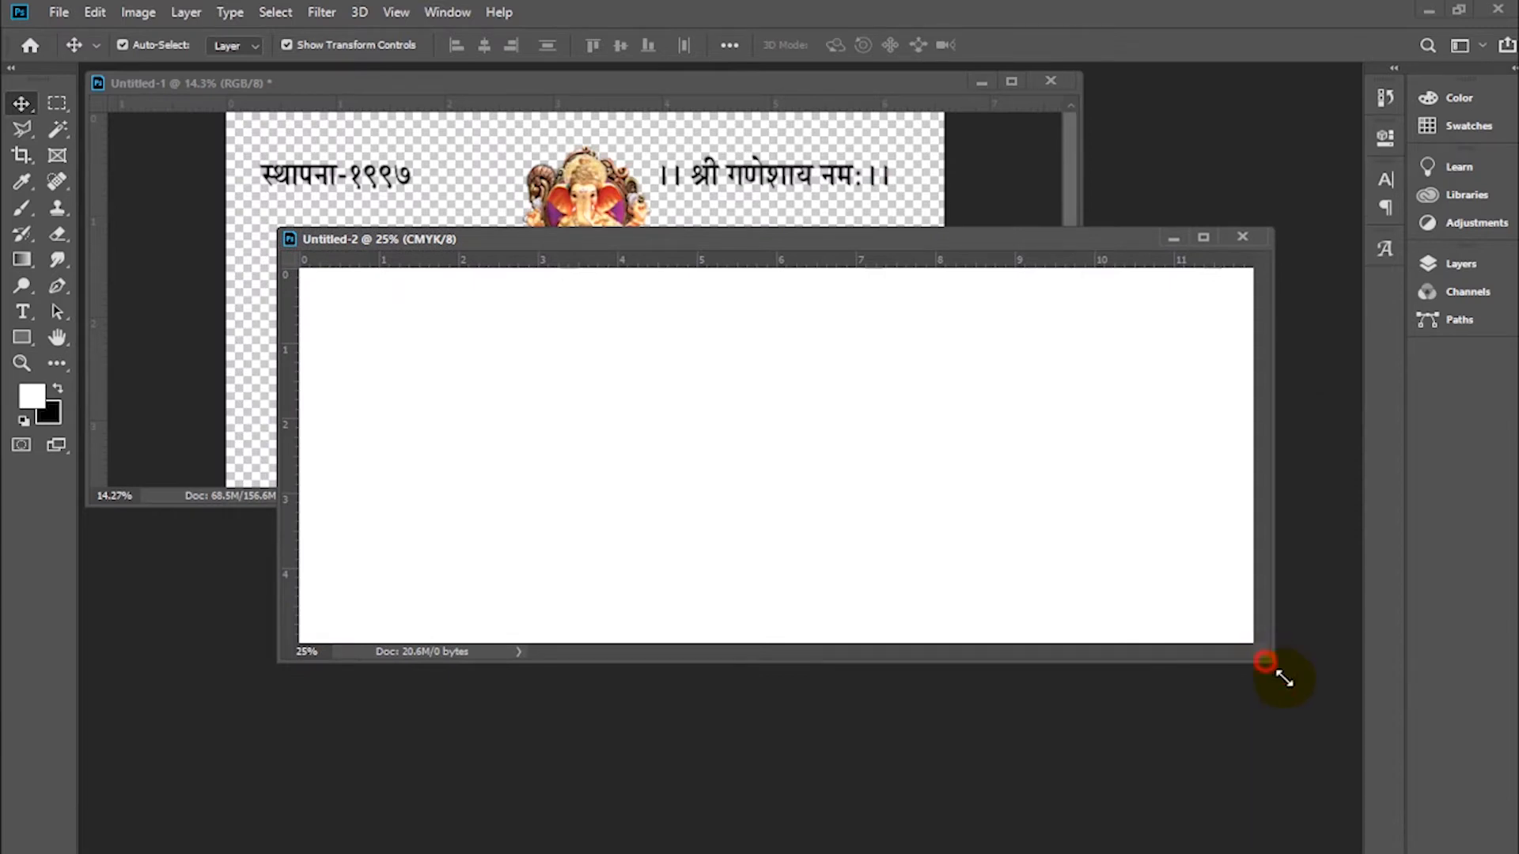
drag(1265, 661, 1327, 712)
drag(937, 245, 822, 355)
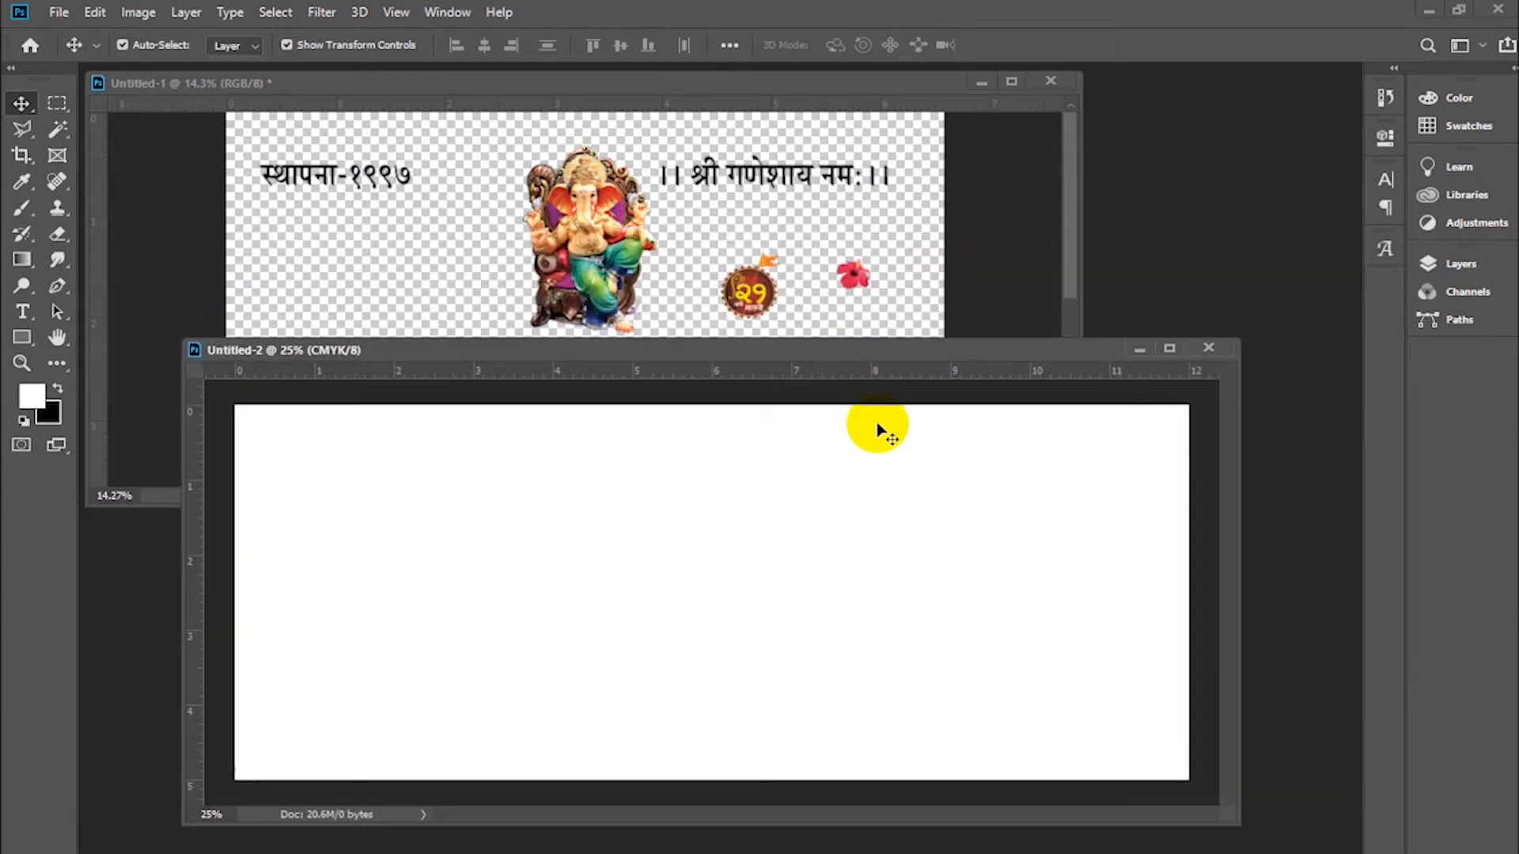
click(869, 285)
Draw a thin horizontal rectangle about 7.7 inches wide near the upper edge of the blank canvas
click(916, 610)
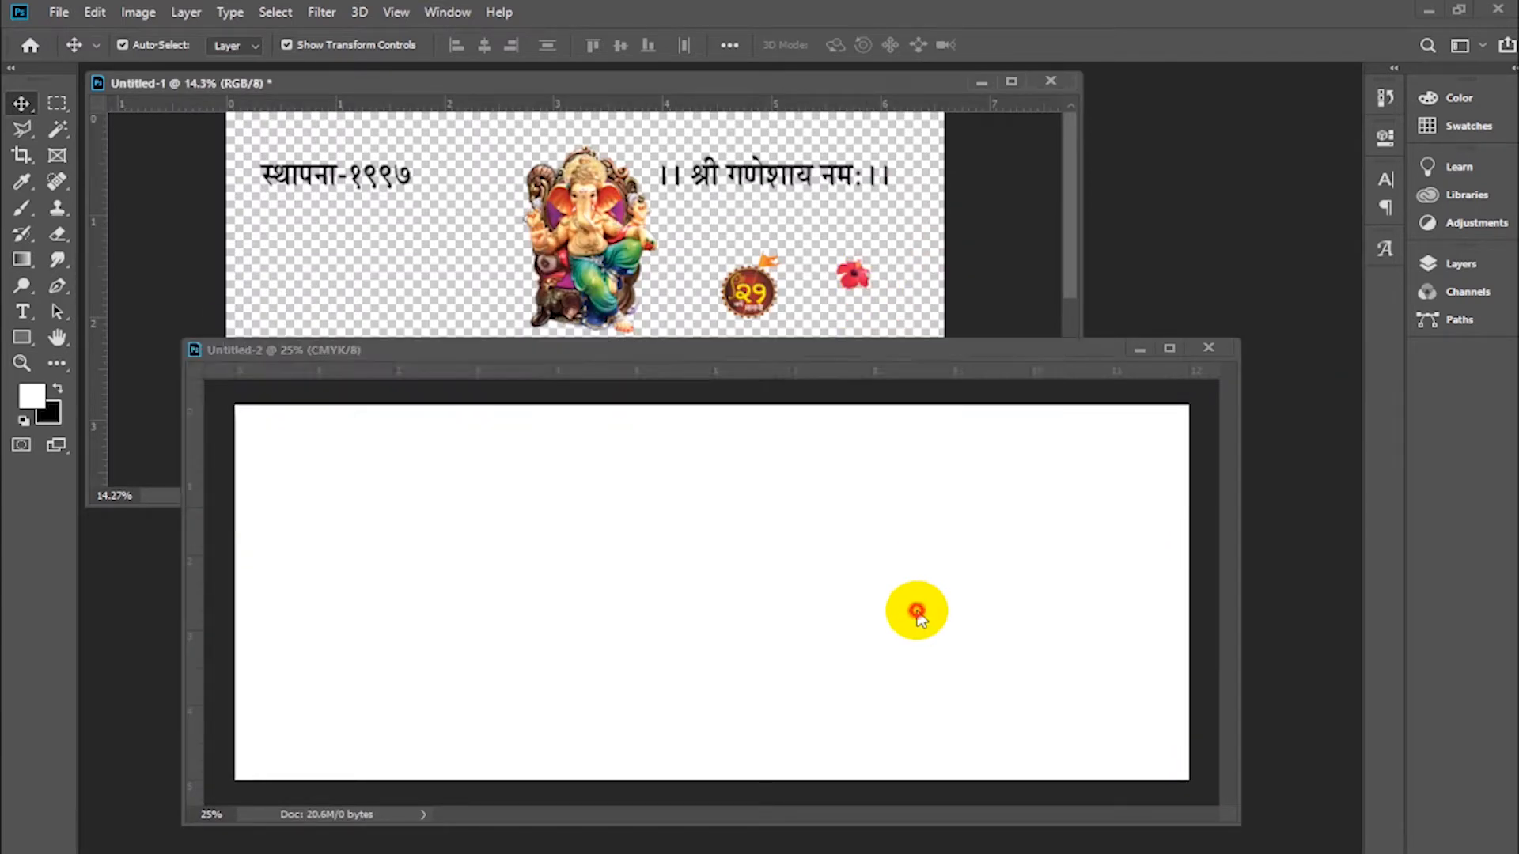
click(23, 338)
drag(377, 446, 969, 448)
Apply a Color Overlay in bright orange to the thin rectangle's layer
double_click(1366, 378)
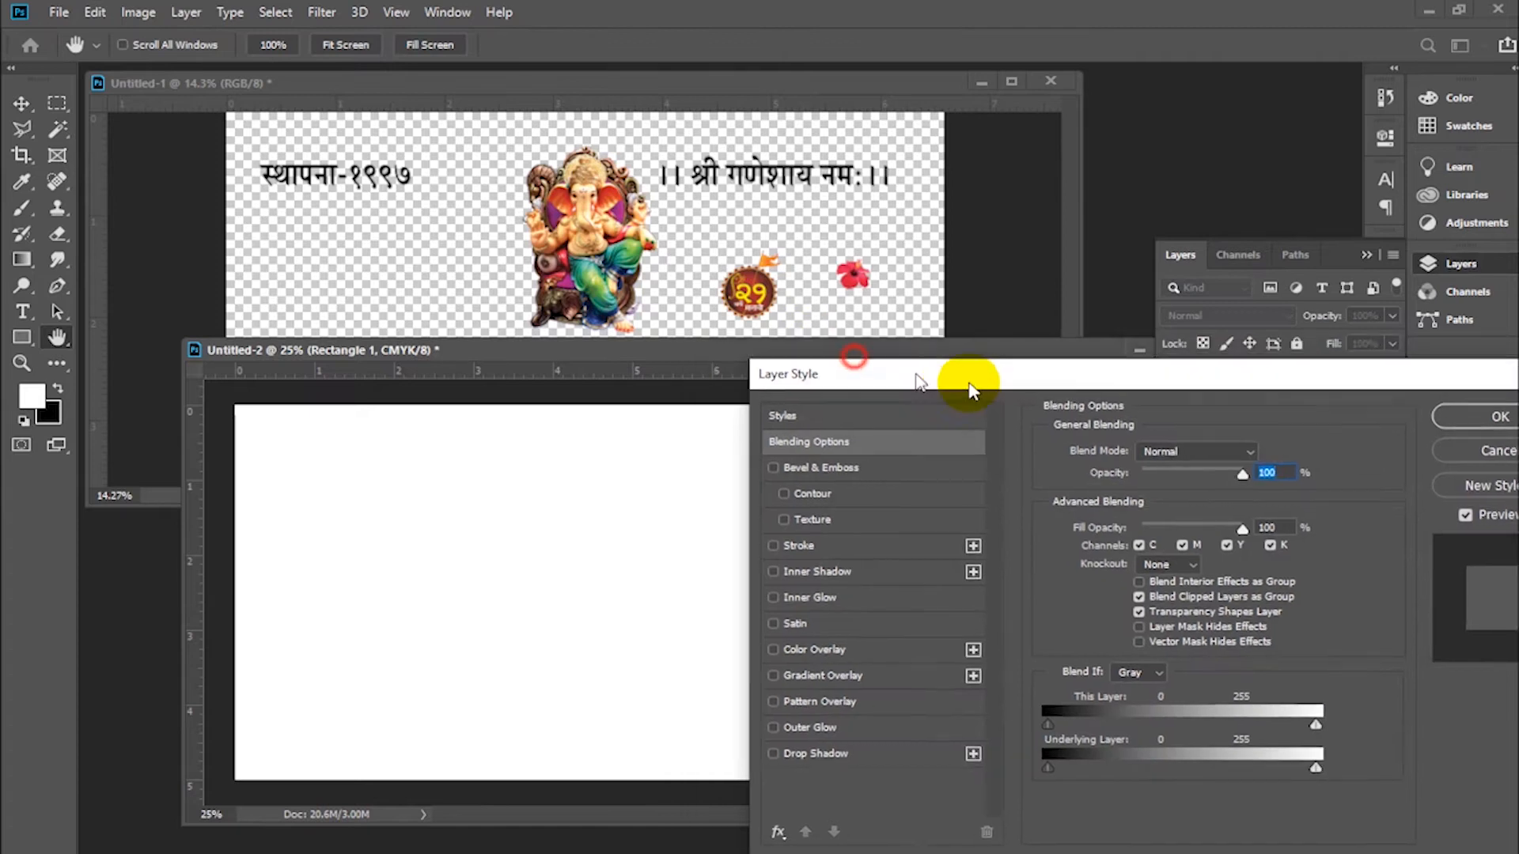
click(982, 697)
drag(1158, 404, 1162, 433)
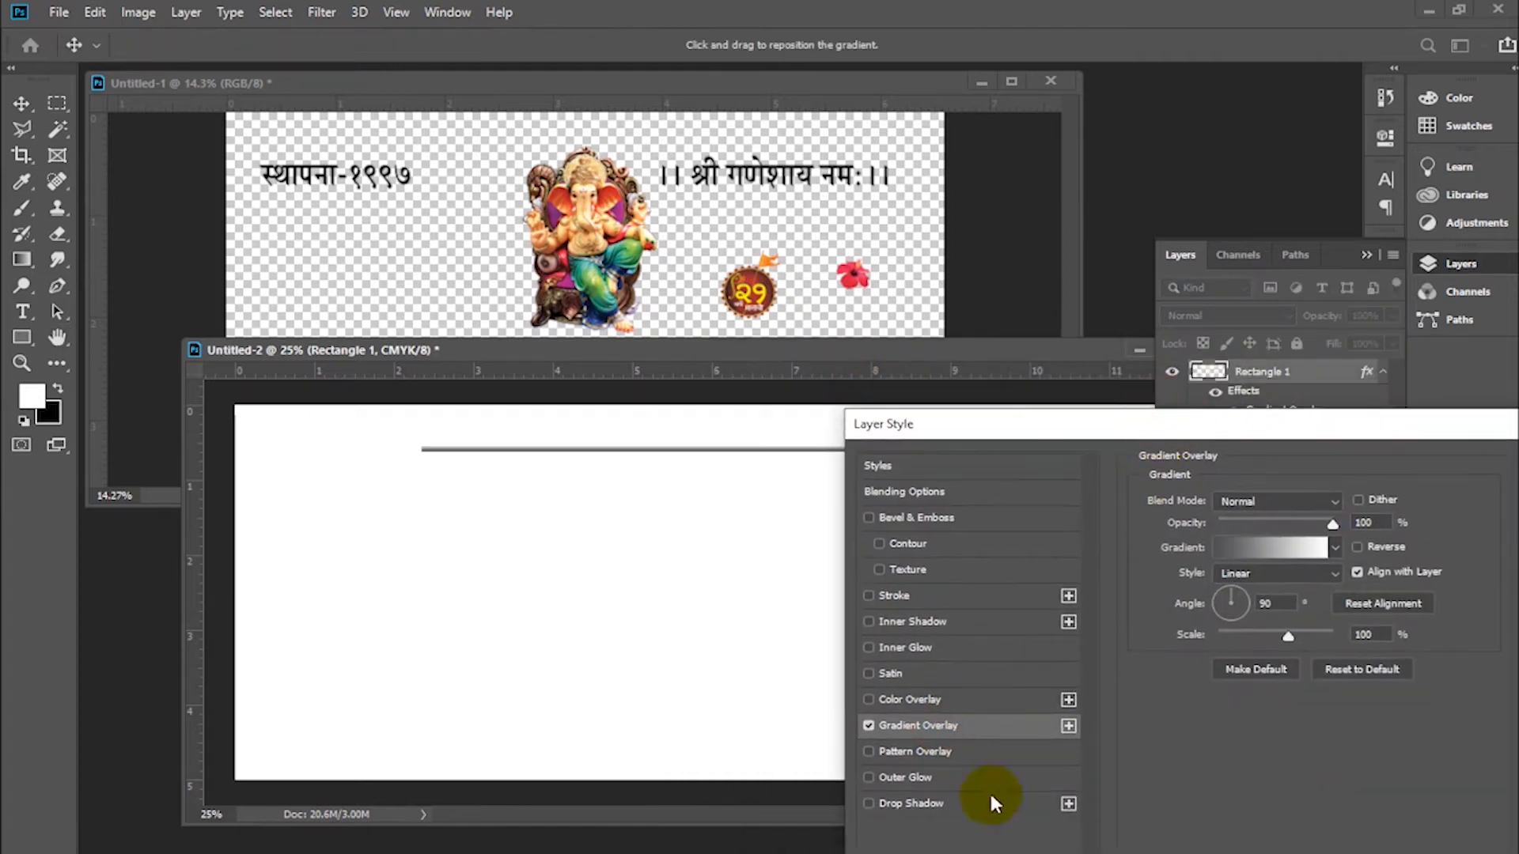
click(932, 701)
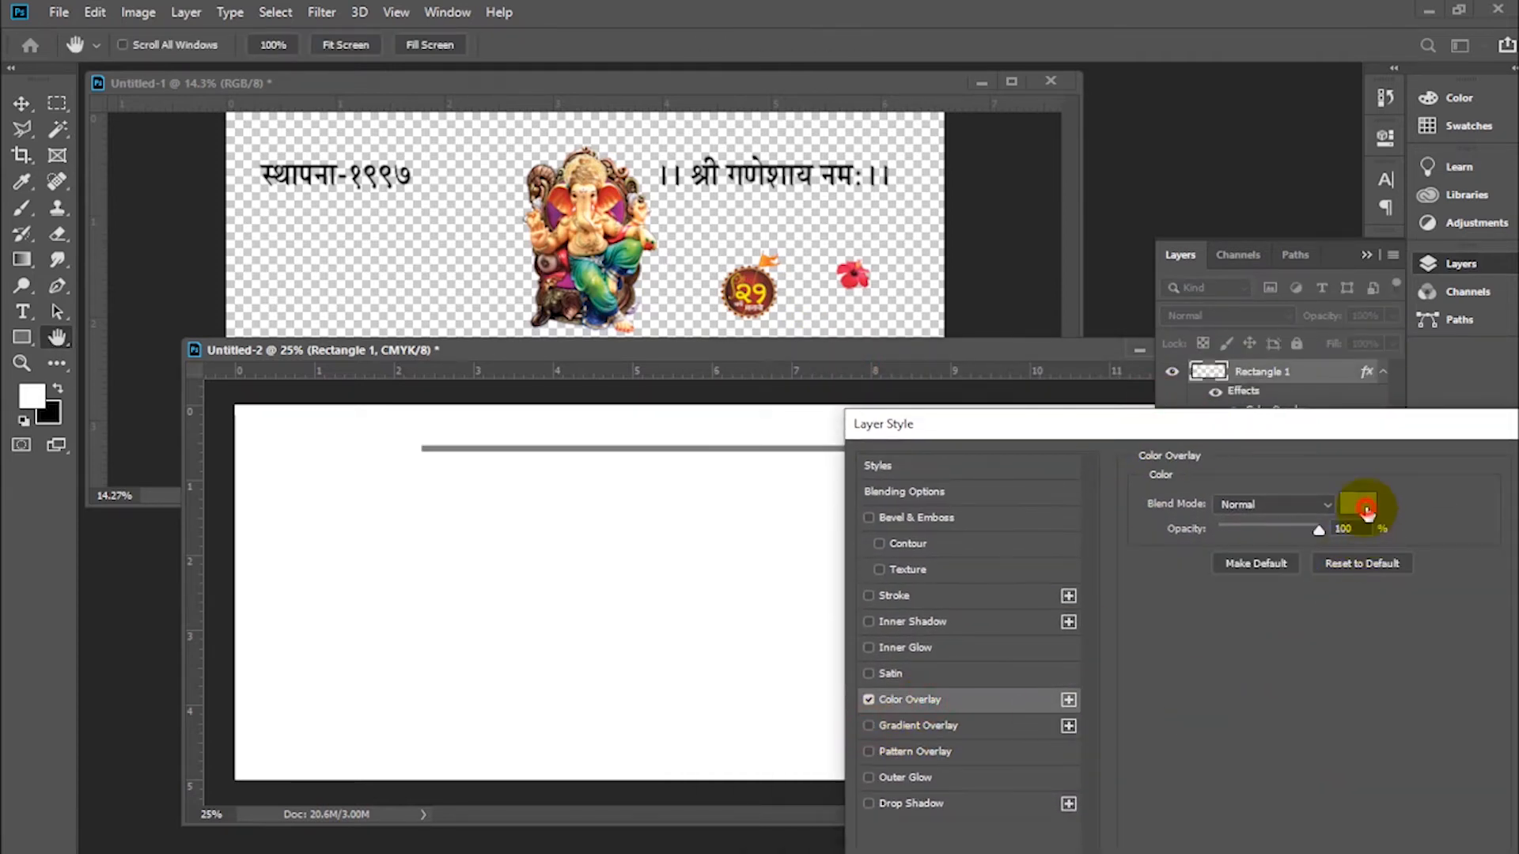
click(1359, 506)
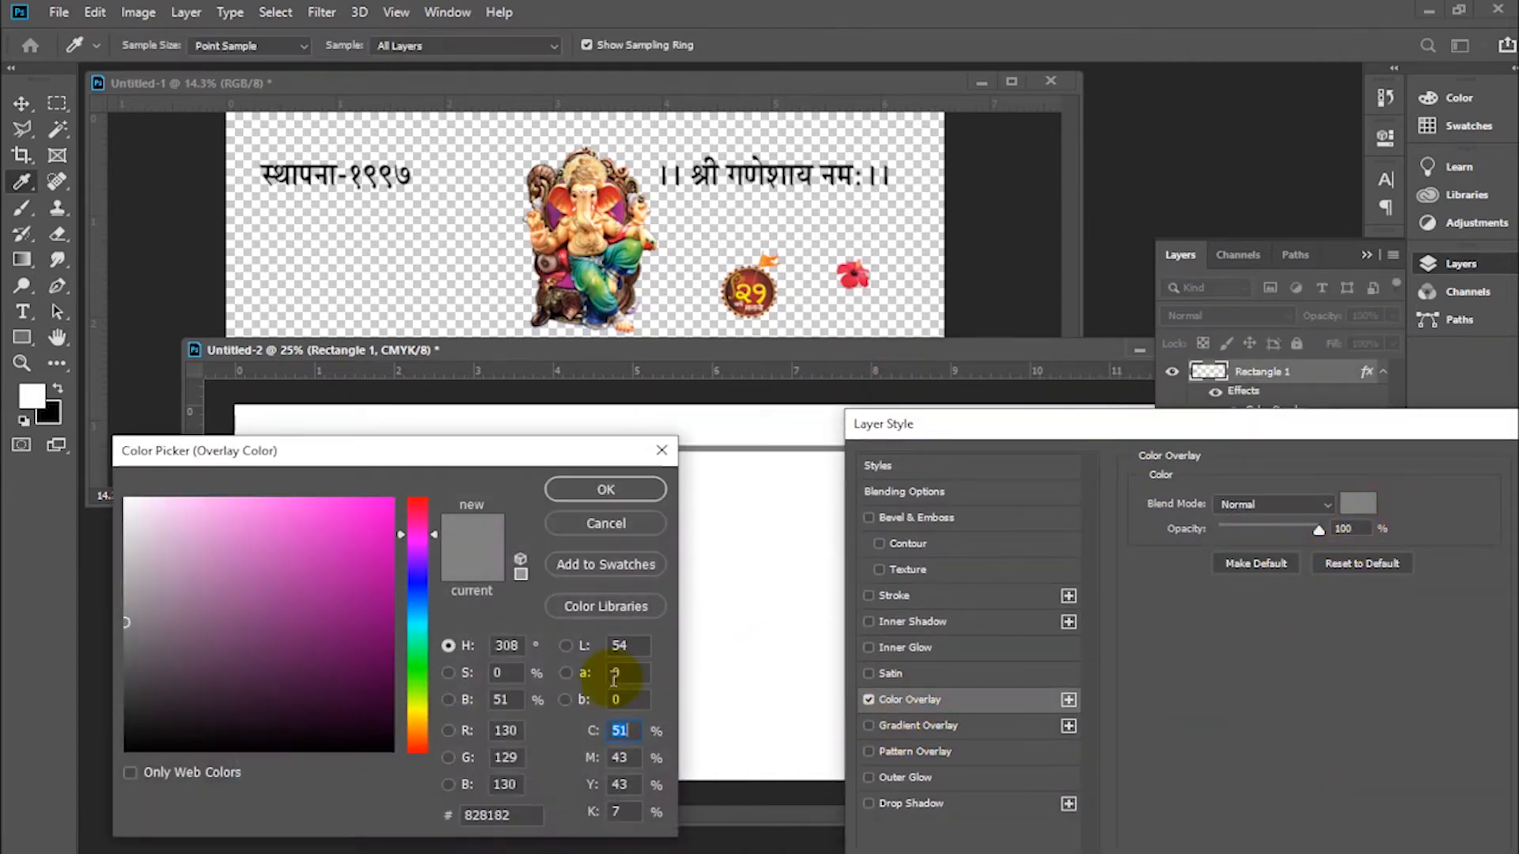
click(419, 728)
click(370, 529)
click(606, 490)
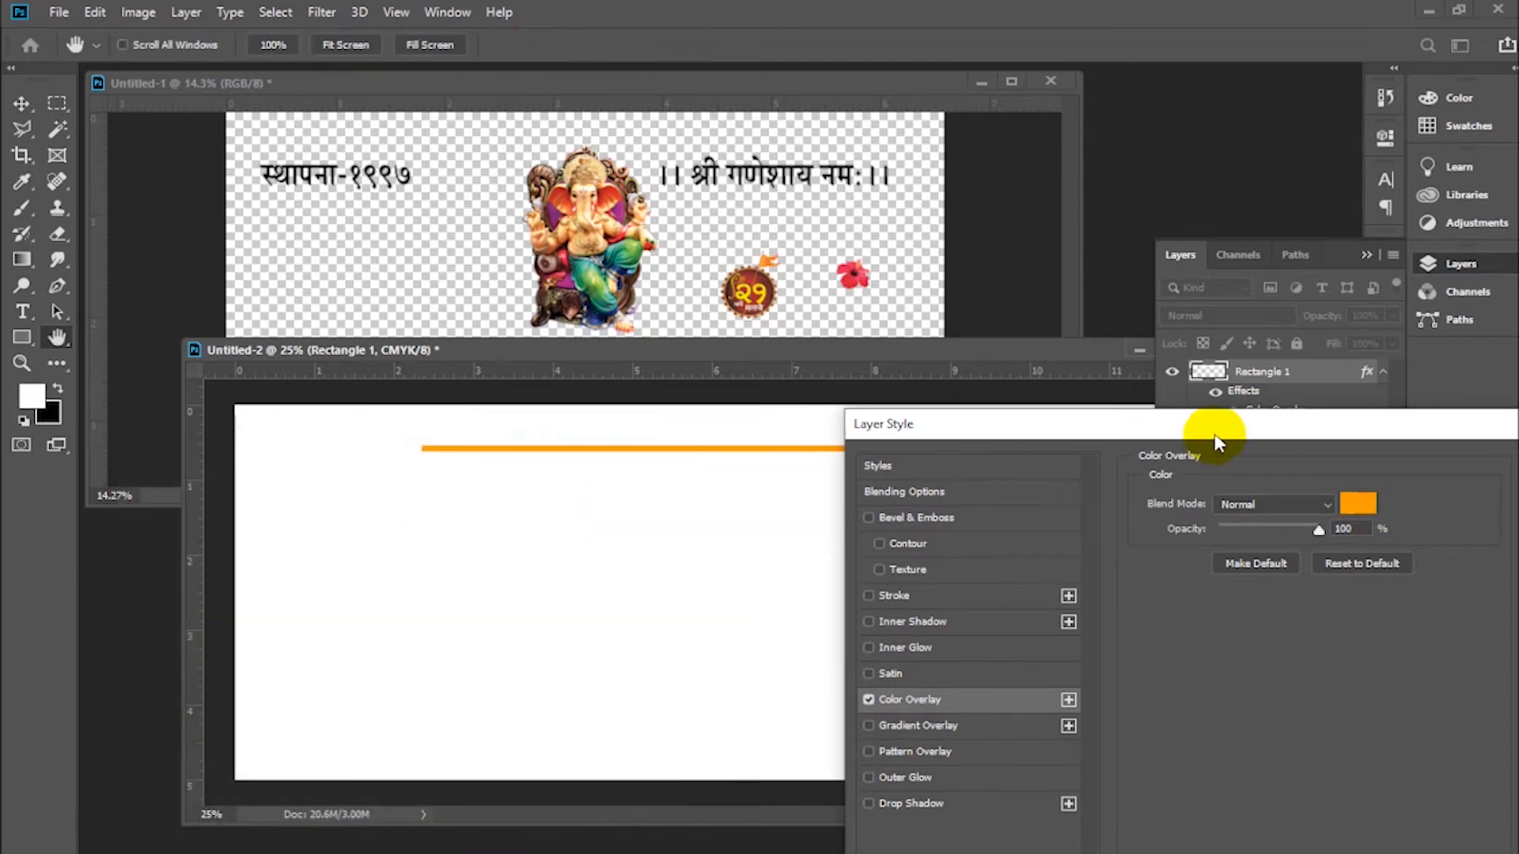
key(Return)
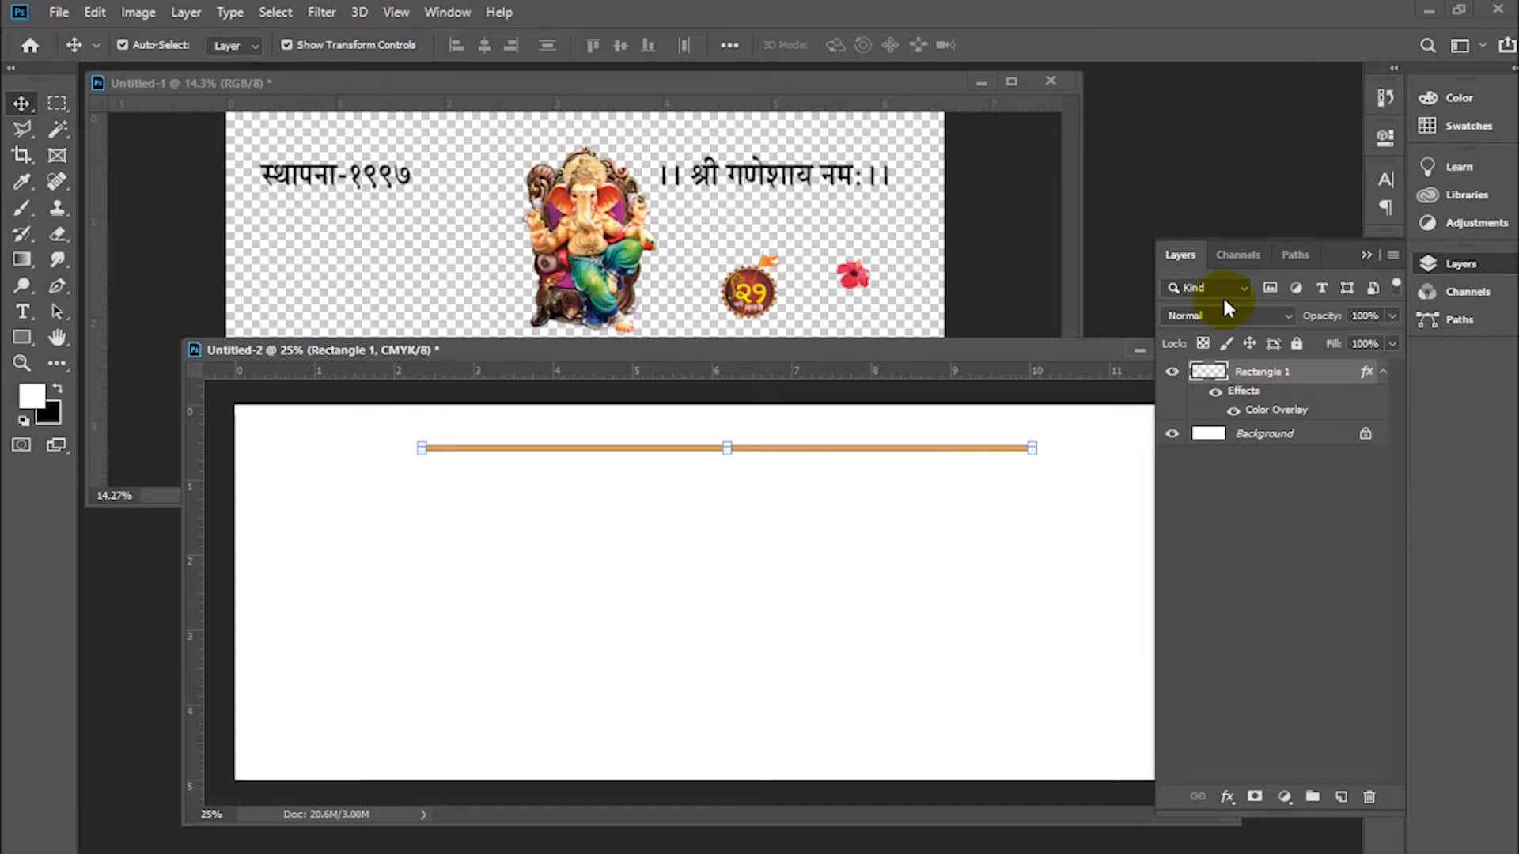
Center the orange bar horizontally on the canvas and clear the canvas selection
click(1176, 254)
click(1012, 611)
click(848, 447)
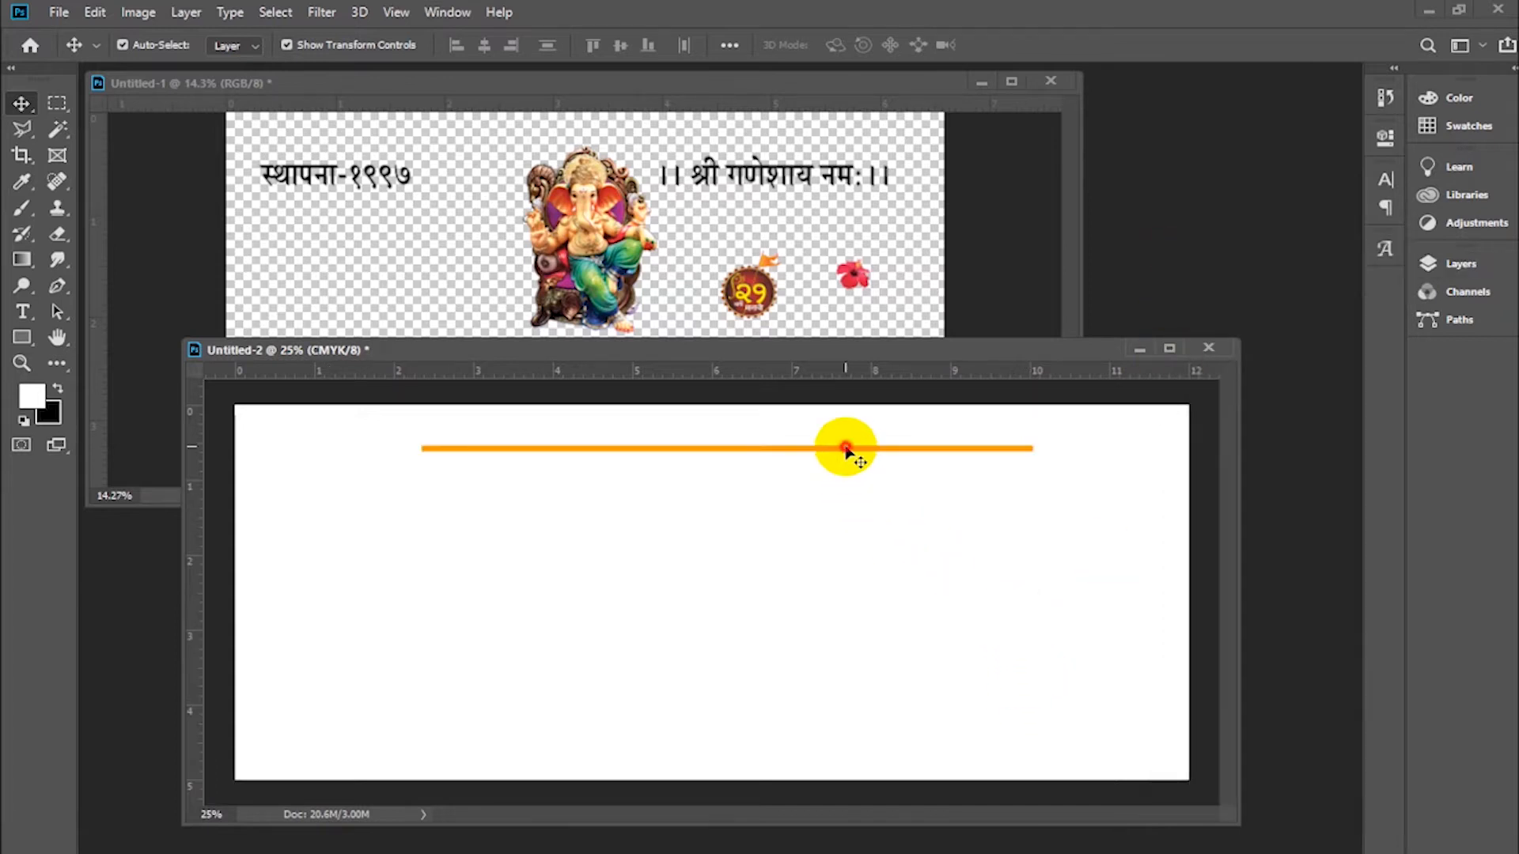
key(ctrl+a)
click(486, 46)
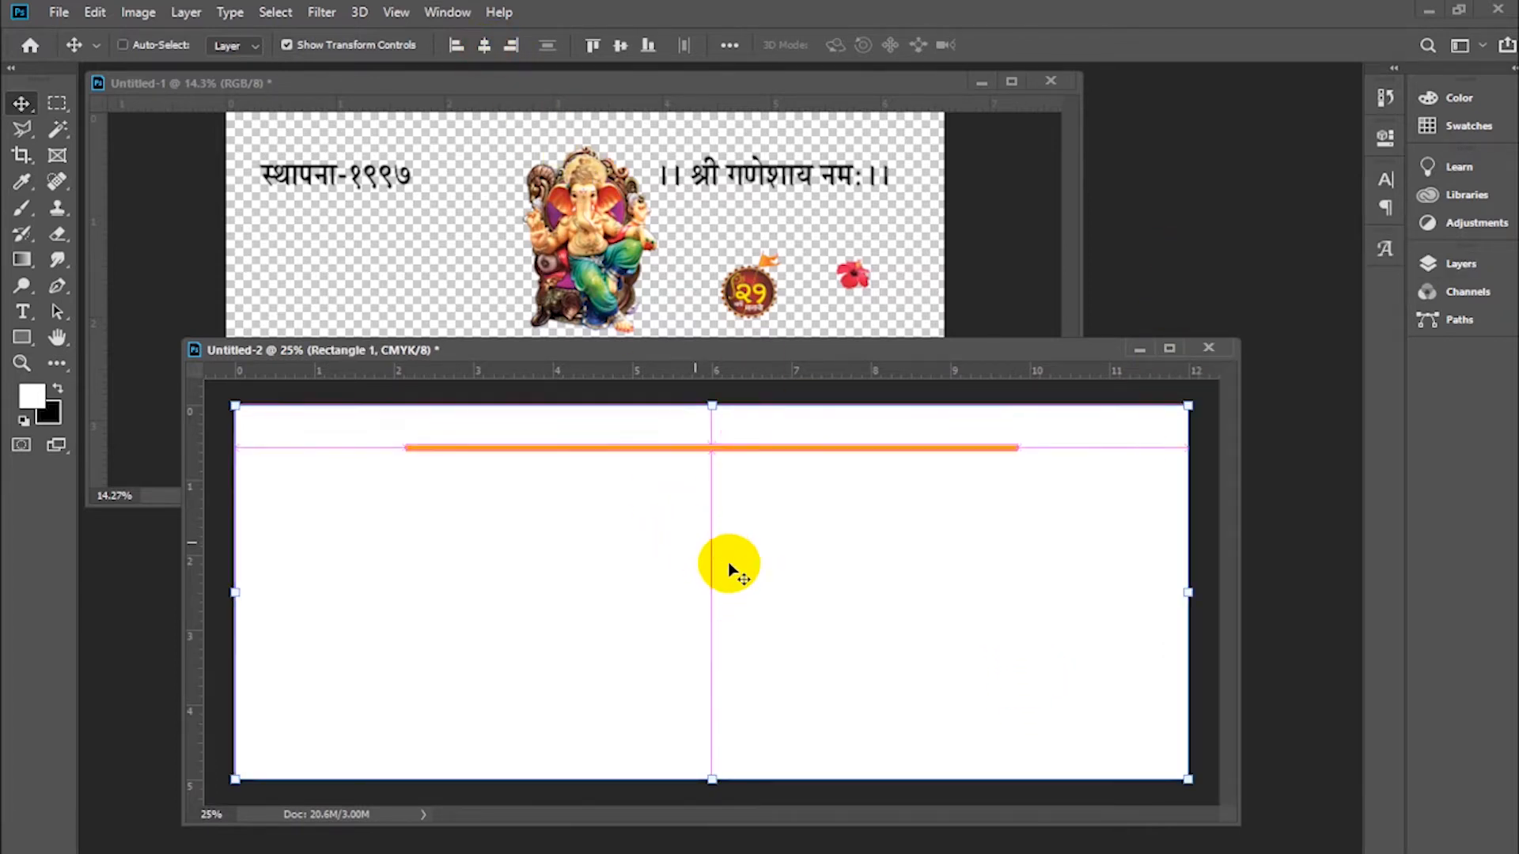
key(ctrl+d)
ctrl+click(752, 558)
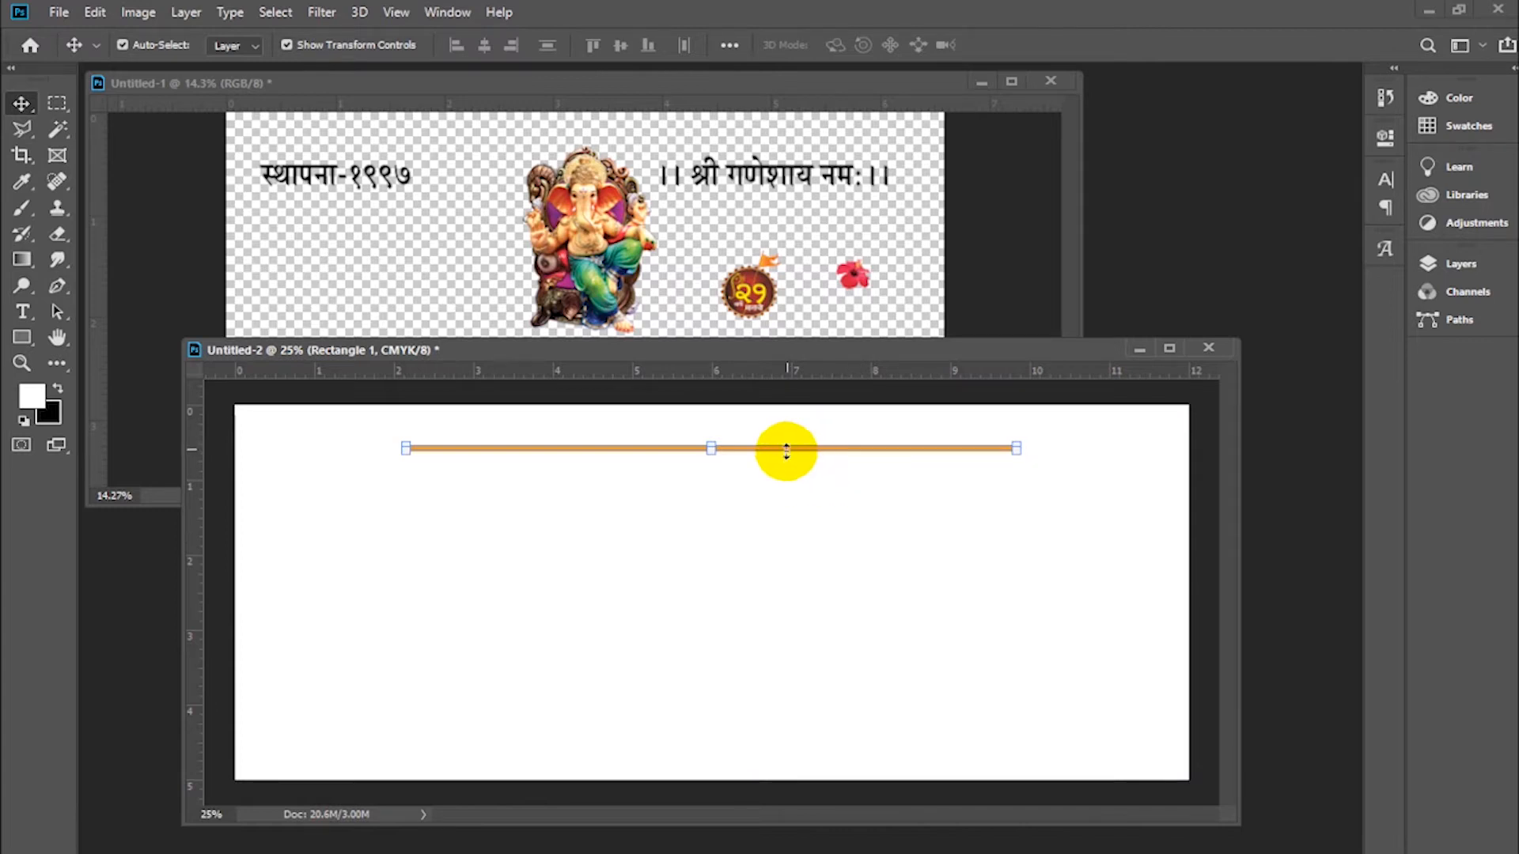
Scale the orange bar down proportionally about its center to 70.83%
key(ctrl+plus)
key(ctrl+plus)
drag(736, 447, 756, 639)
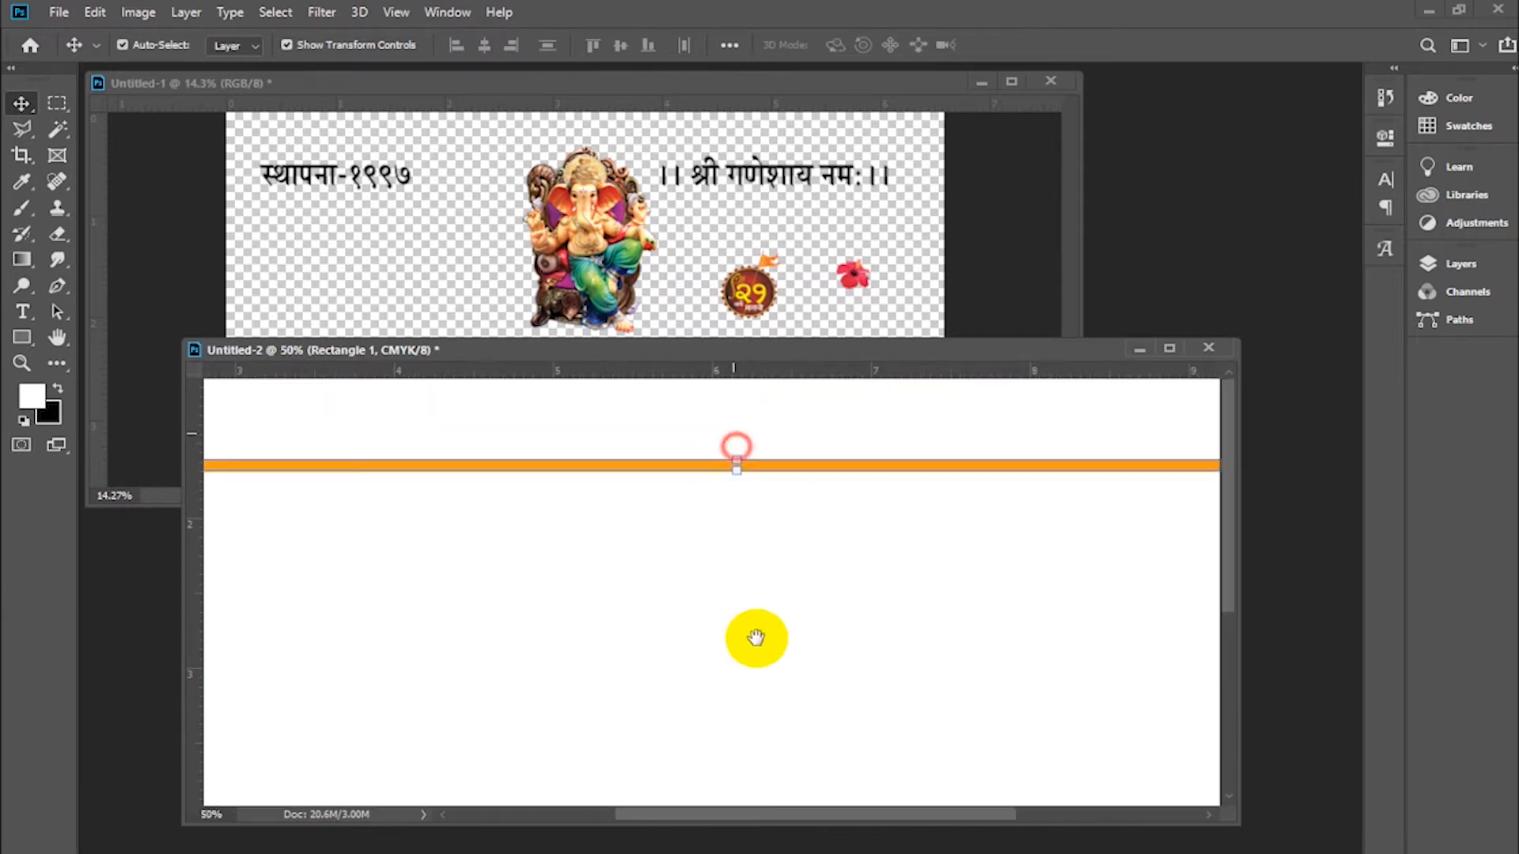
key(ctrl+plus)
key(ctrl+plus)
drag(824, 475, 784, 661)
drag(728, 576, 742, 563)
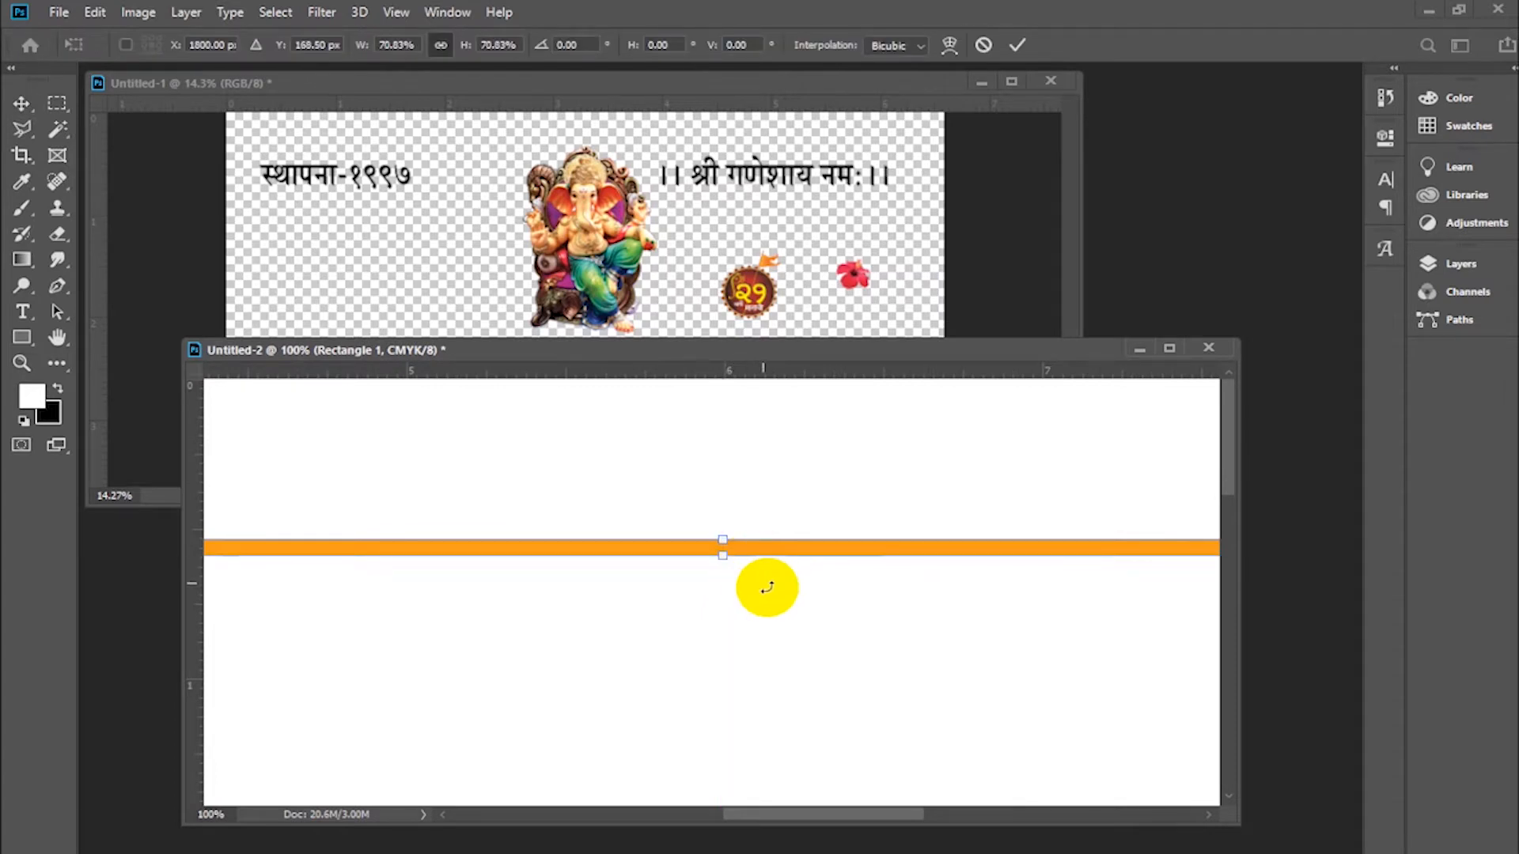
key(Return)
Widen the orange bar symmetrically from its center to 160.65% of its width
key(ctrl+0)
click(828, 628)
click(845, 399)
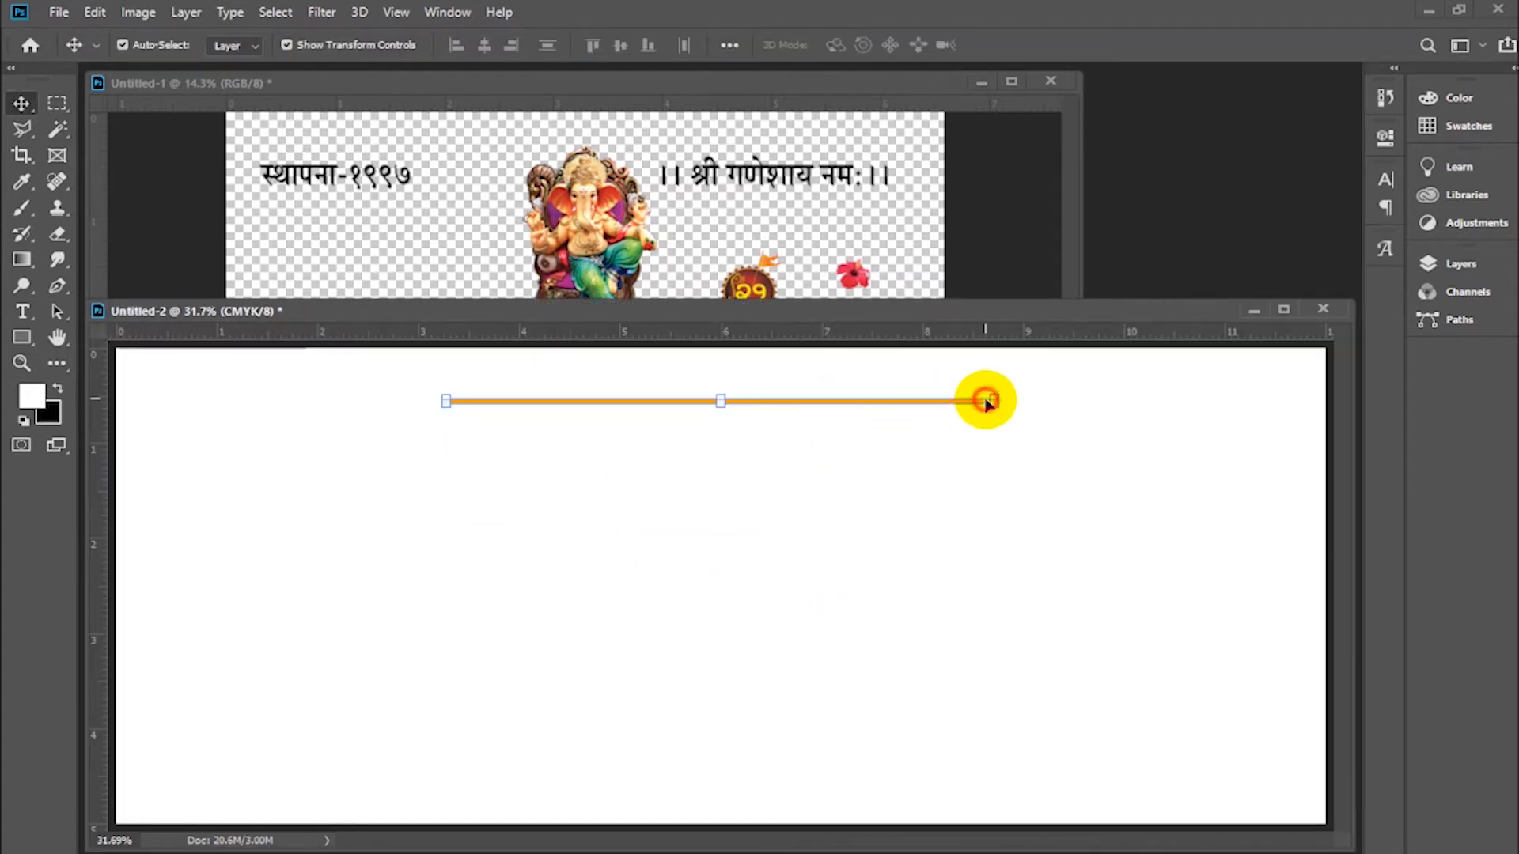
drag(996, 402, 1161, 401)
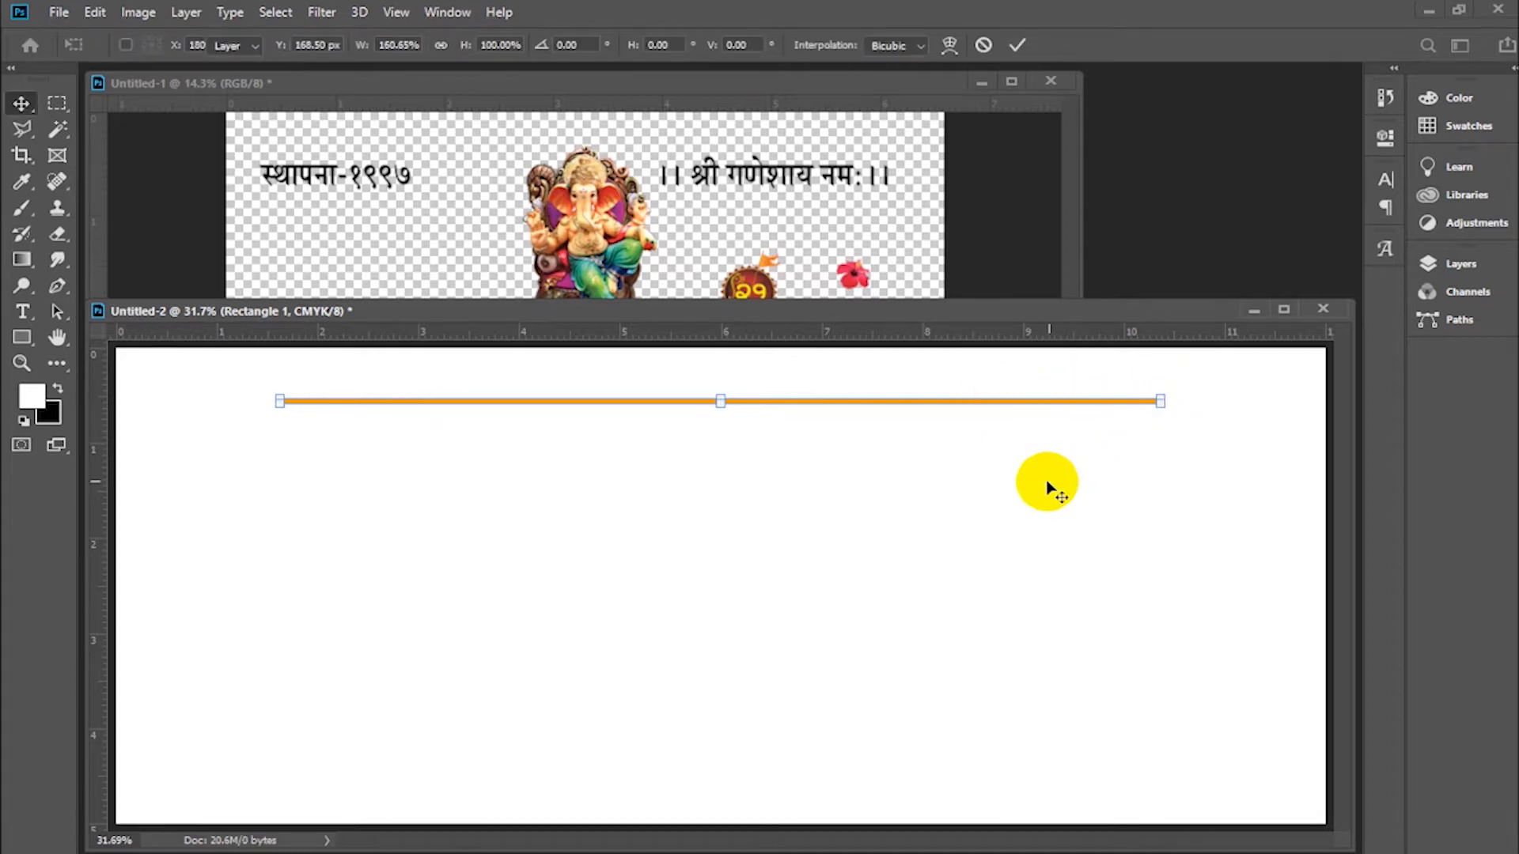
key(Return)
Nudge the orange bar down by about 0.2 inch
key(shift+Down)
key(shift+Down)
key(shift+Down)
key(shift+Down)
key(shift+Down)
key(shift+Down)
key(shift+Down)
key(shift+Down)
key(shift+Down)
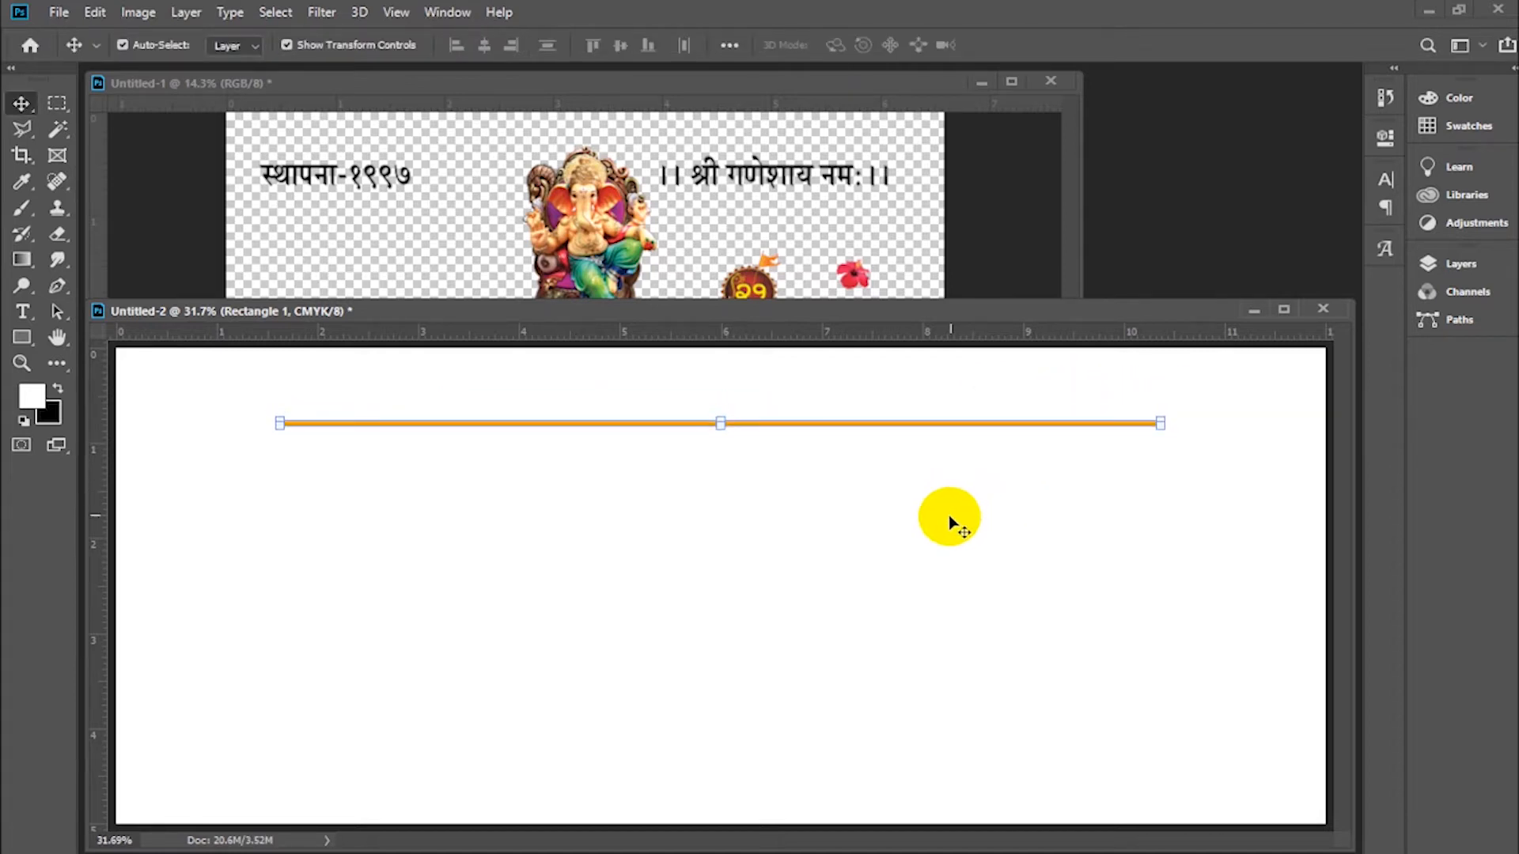
Fade out both ends of the orange bar with a soft eraser at size 800
key(w)
key(e)
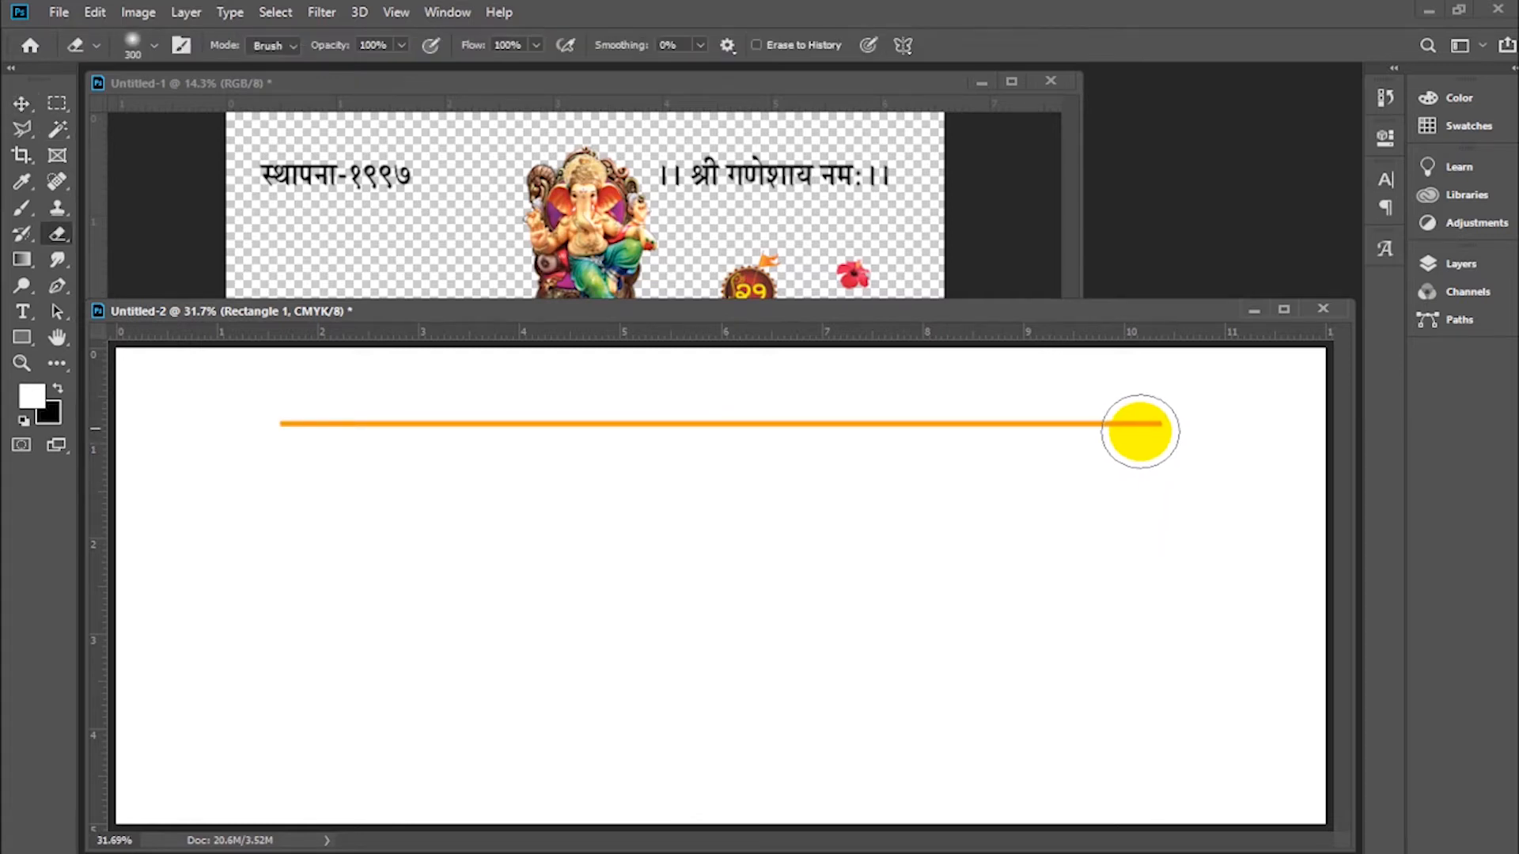
key(bracketright)
key(bracketright)
key(bracketright)
click(1161, 442)
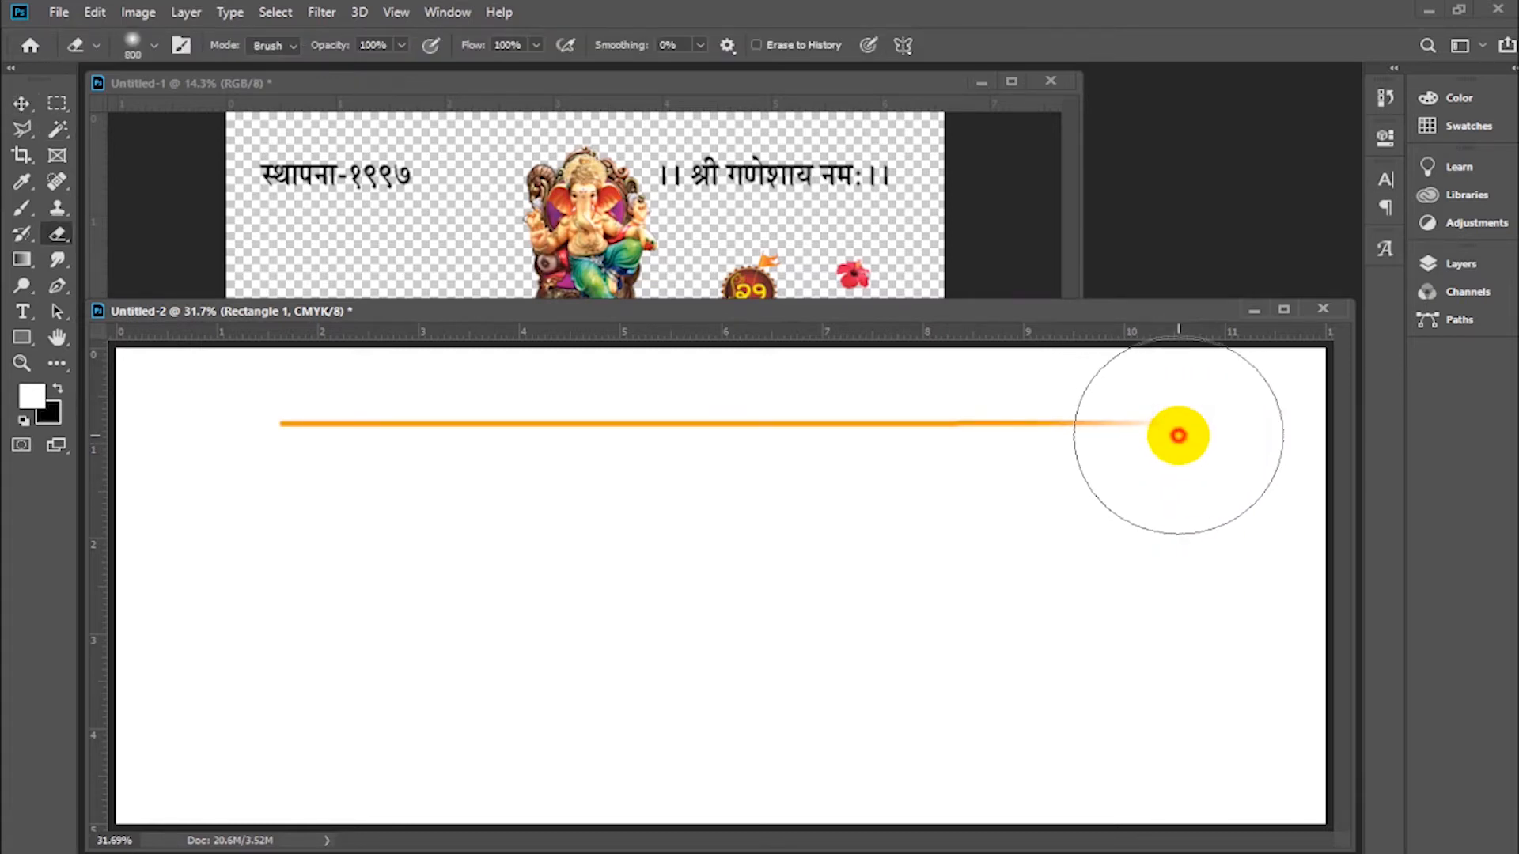
click(252, 427)
click(248, 431)
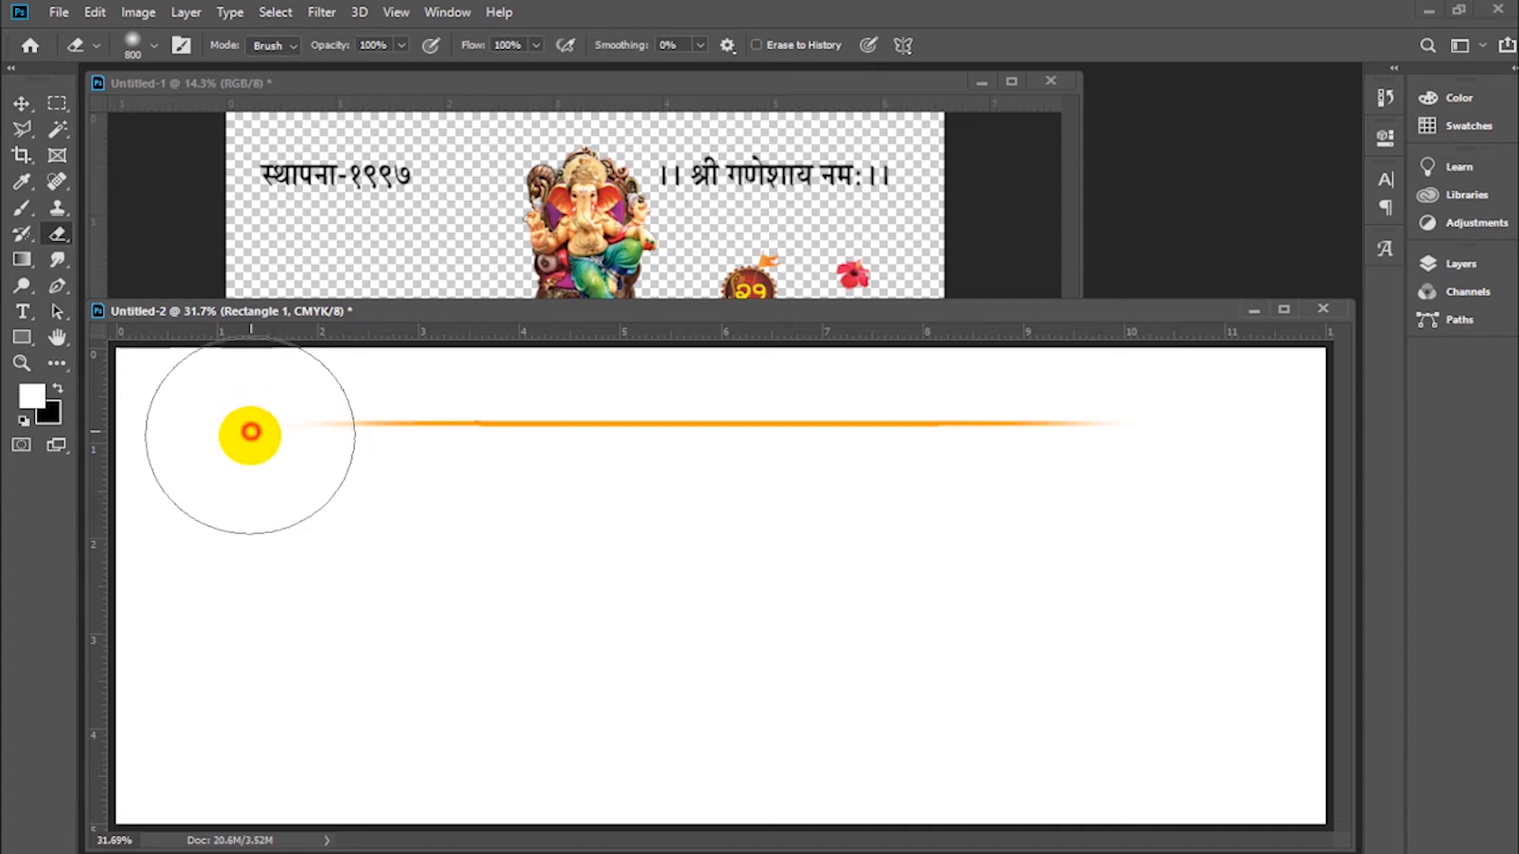
key(v)
Copy the pink and blue galaxy background image from Untitled-1 into the Untitled-2 canvas
click(417, 204)
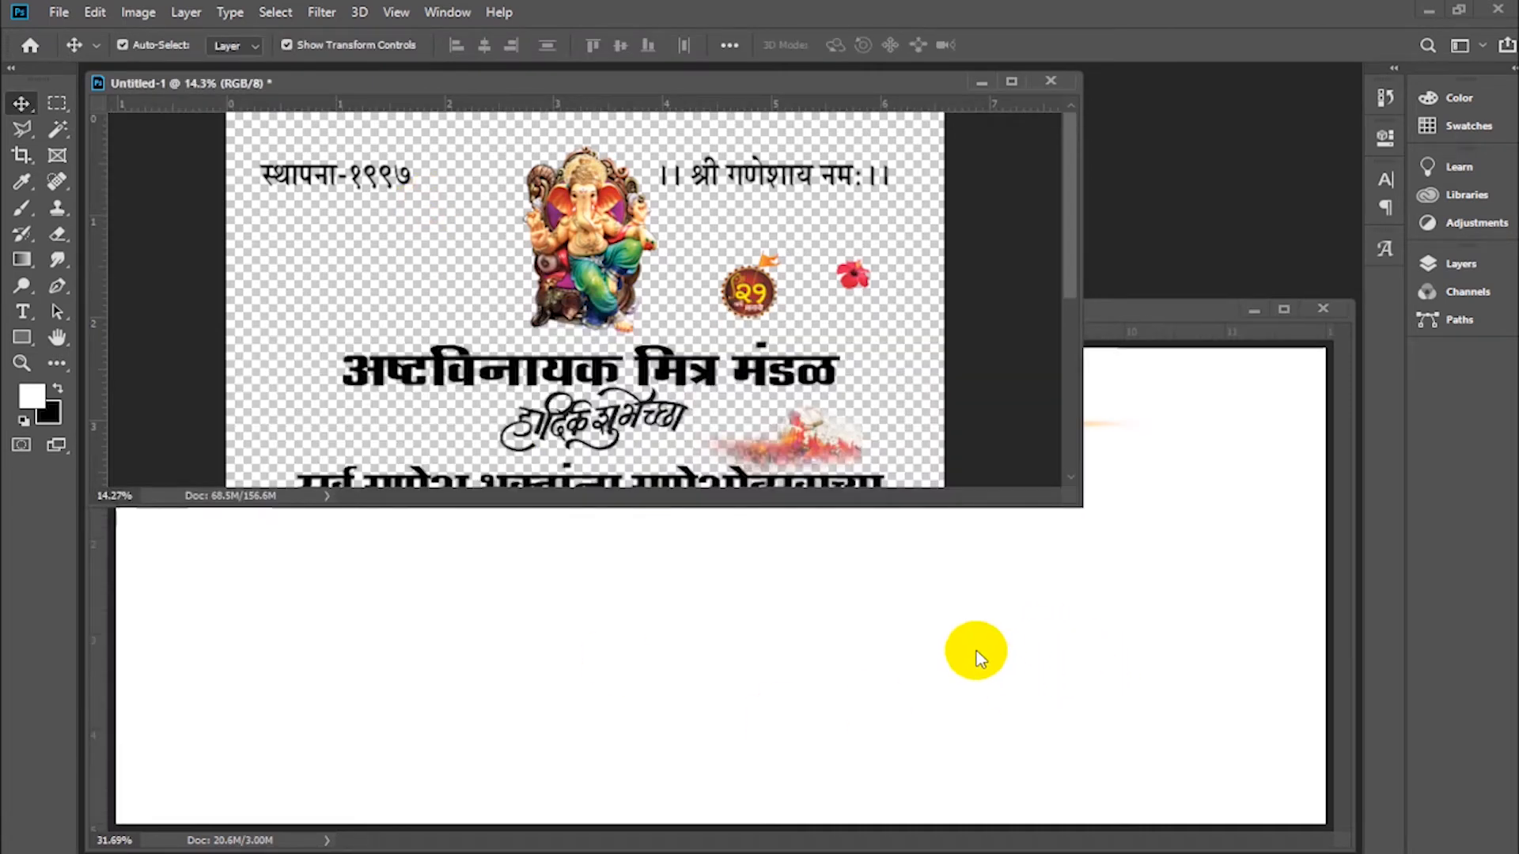
click(980, 651)
drag(968, 306, 988, 254)
key(ctrl+minus)
key(ctrl+0)
click(796, 203)
key(ctrl+0)
ctrl+click(590, 718)
drag(707, 673, 1044, 583)
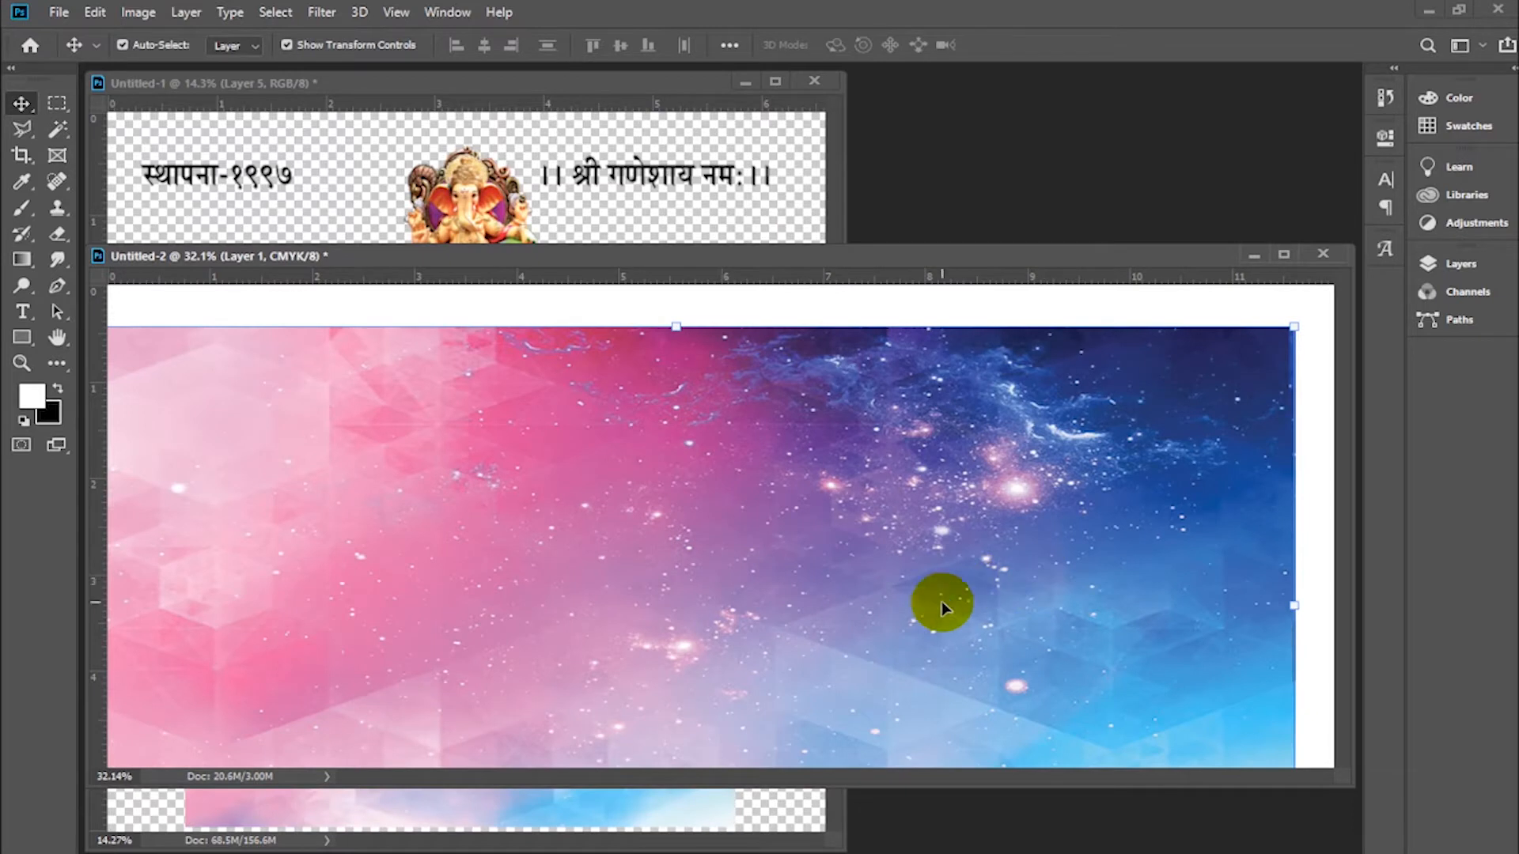
Fit the galaxy background to the canvas width below the white strip, squeezing it to about 99.45% width and 73.27% height
key(ctrl+0)
drag(610, 558, 720, 530)
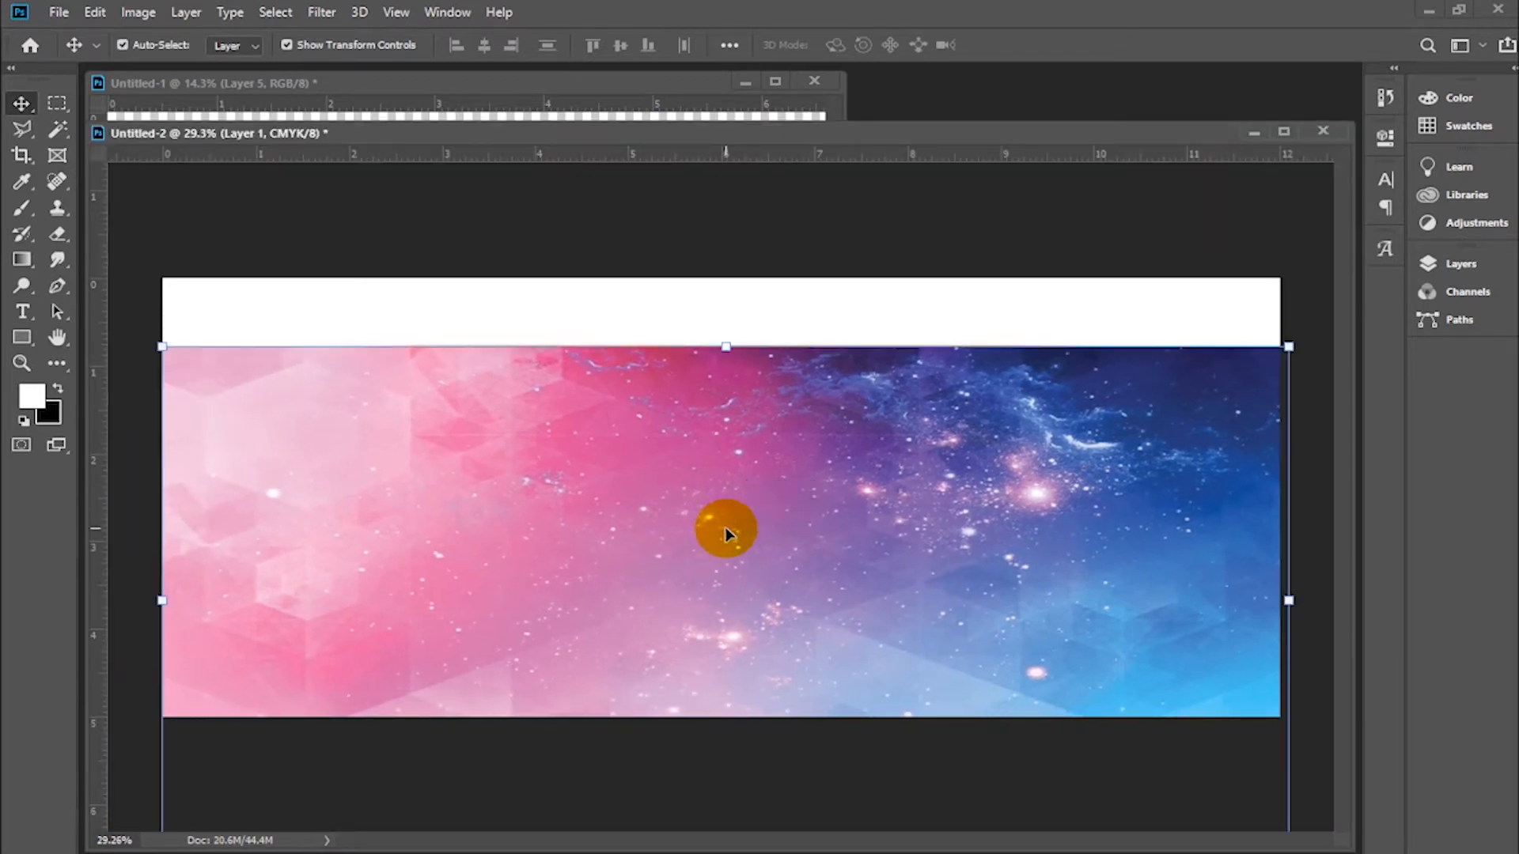
key(ctrl+minus)
drag(722, 803, 747, 689)
drag(1211, 539, 1207, 540)
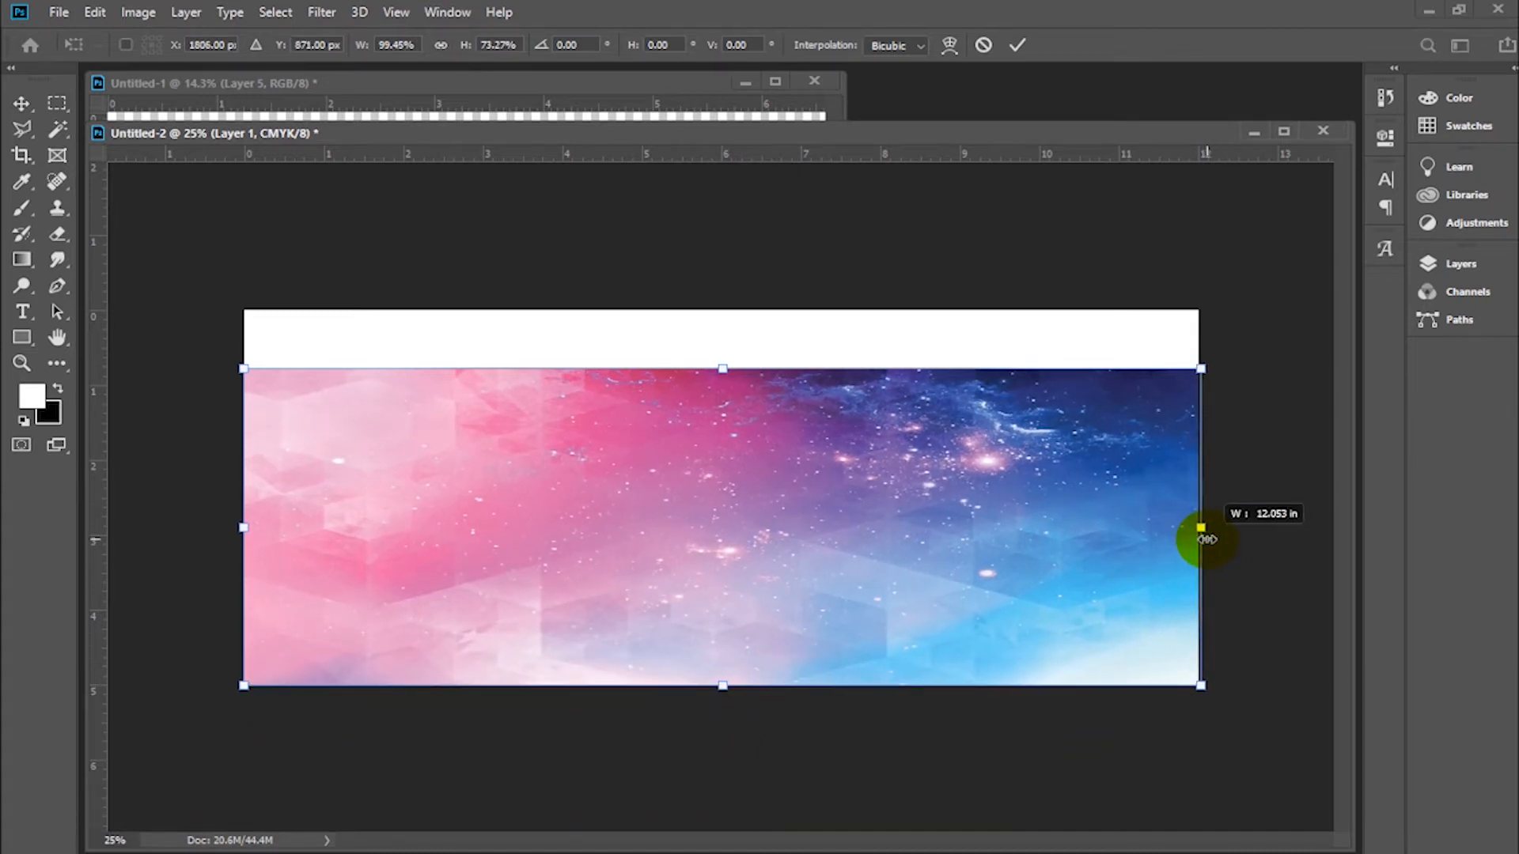
double_click(1081, 582)
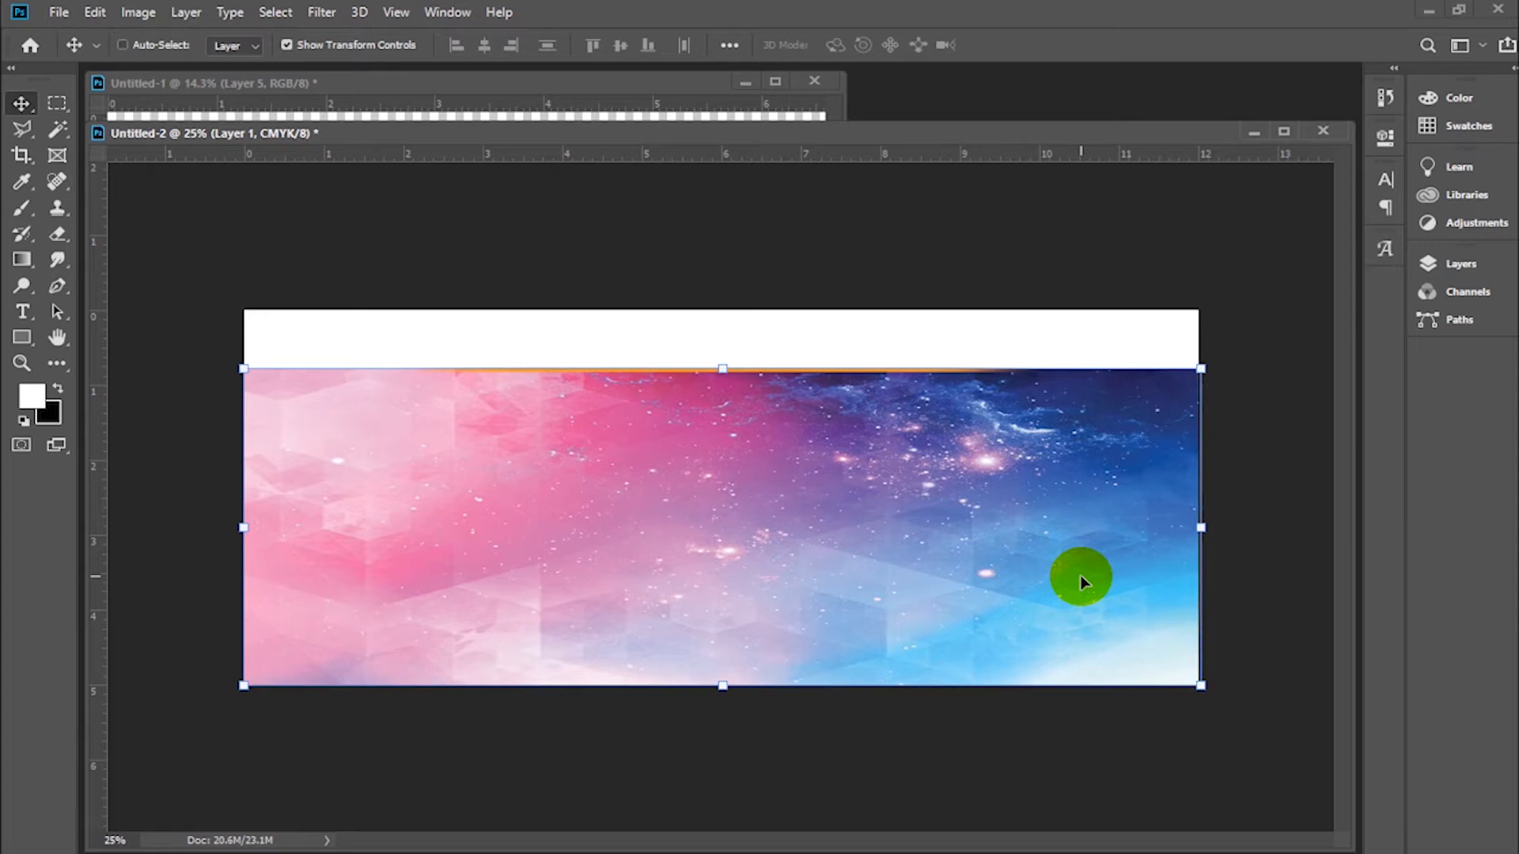
Nudge the galaxy background down to uncover the orange bar along its upper edge
click(762, 325)
click(790, 396)
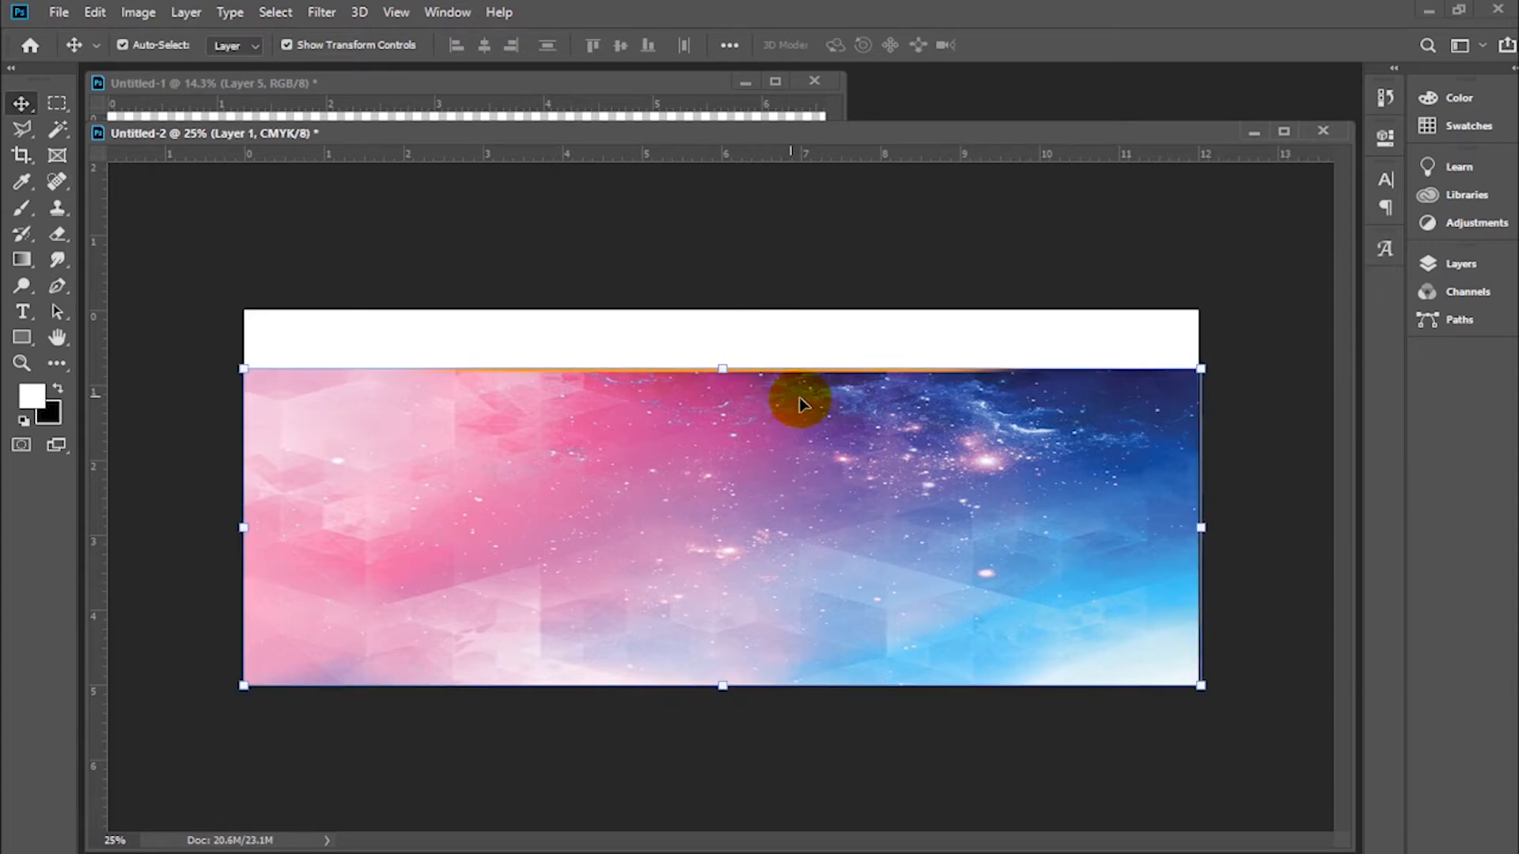
key(shift+Down)
click(990, 329)
click(1017, 531)
click(906, 342)
key(ctrl+0)
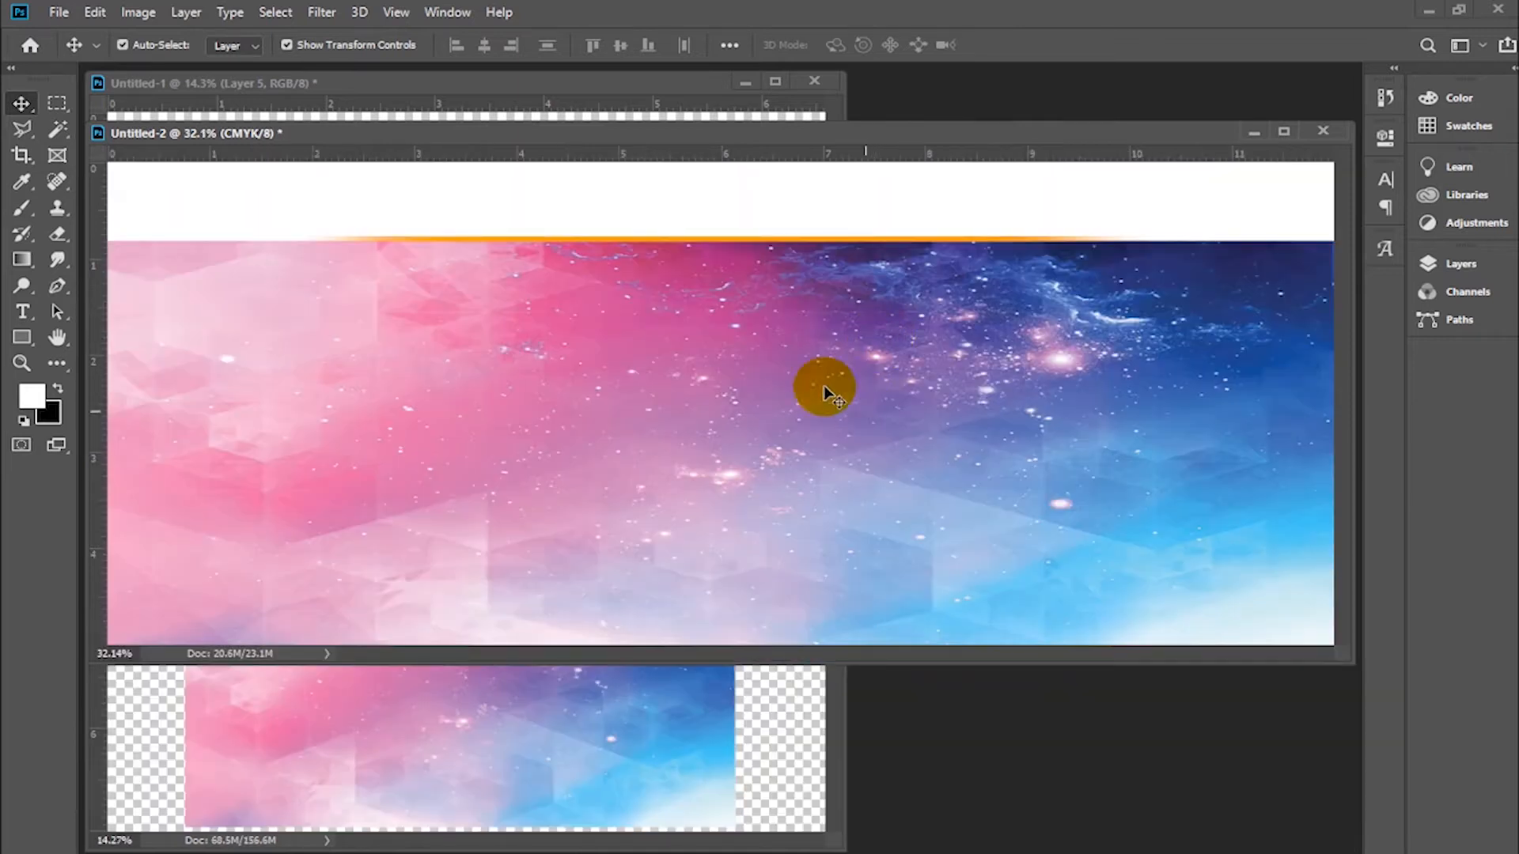
Copy the अष्टविनायक मित्र मंडळ heading from Untitled-1 into the banner's white strip and shrink it to about 63.57% width
click(577, 734)
click(744, 80)
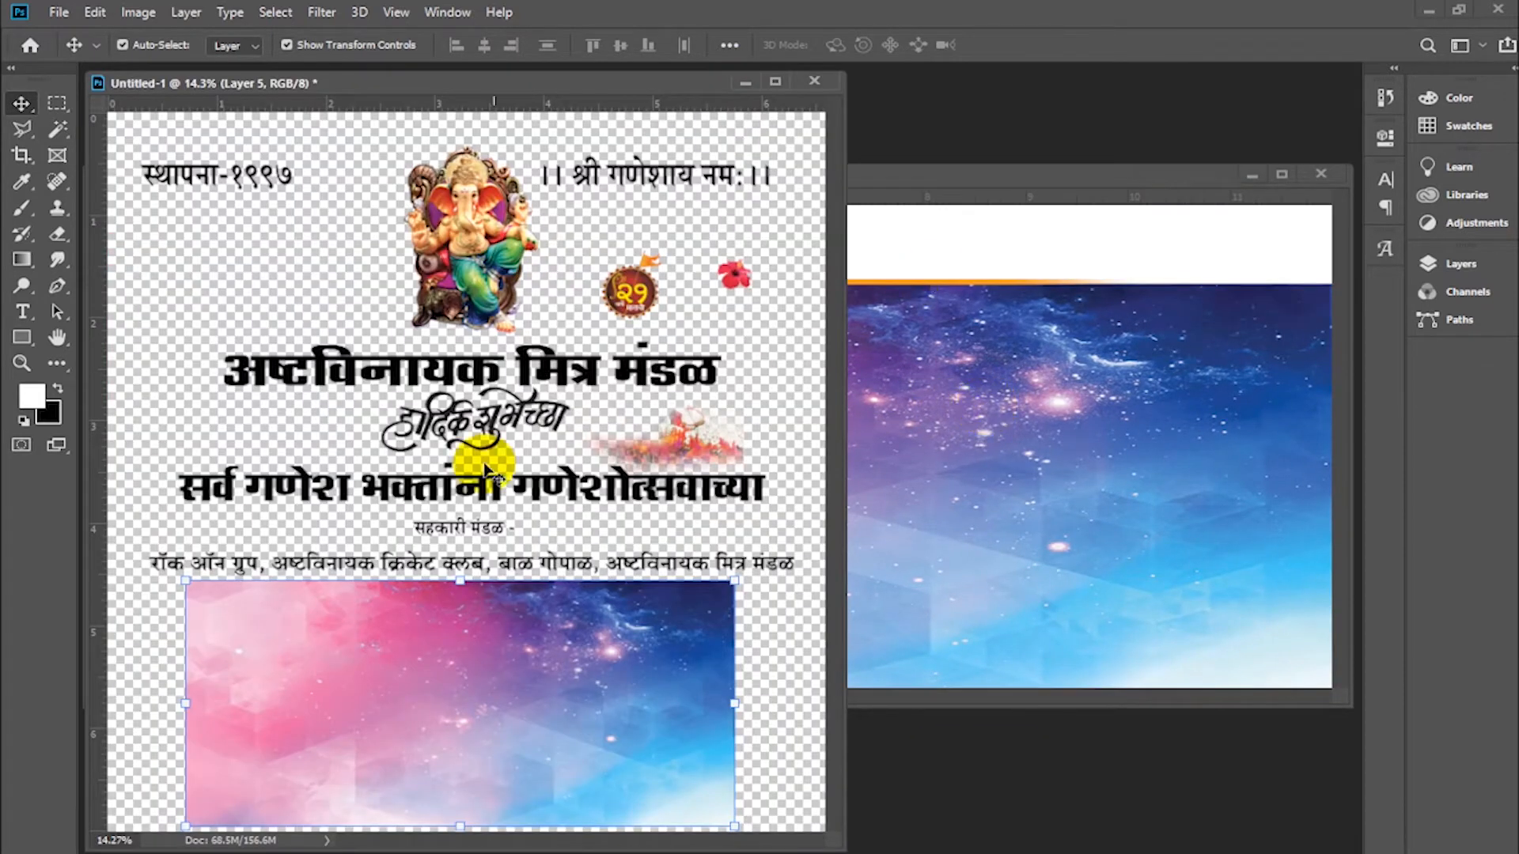
drag(563, 371, 1003, 278)
key(ctrl+0)
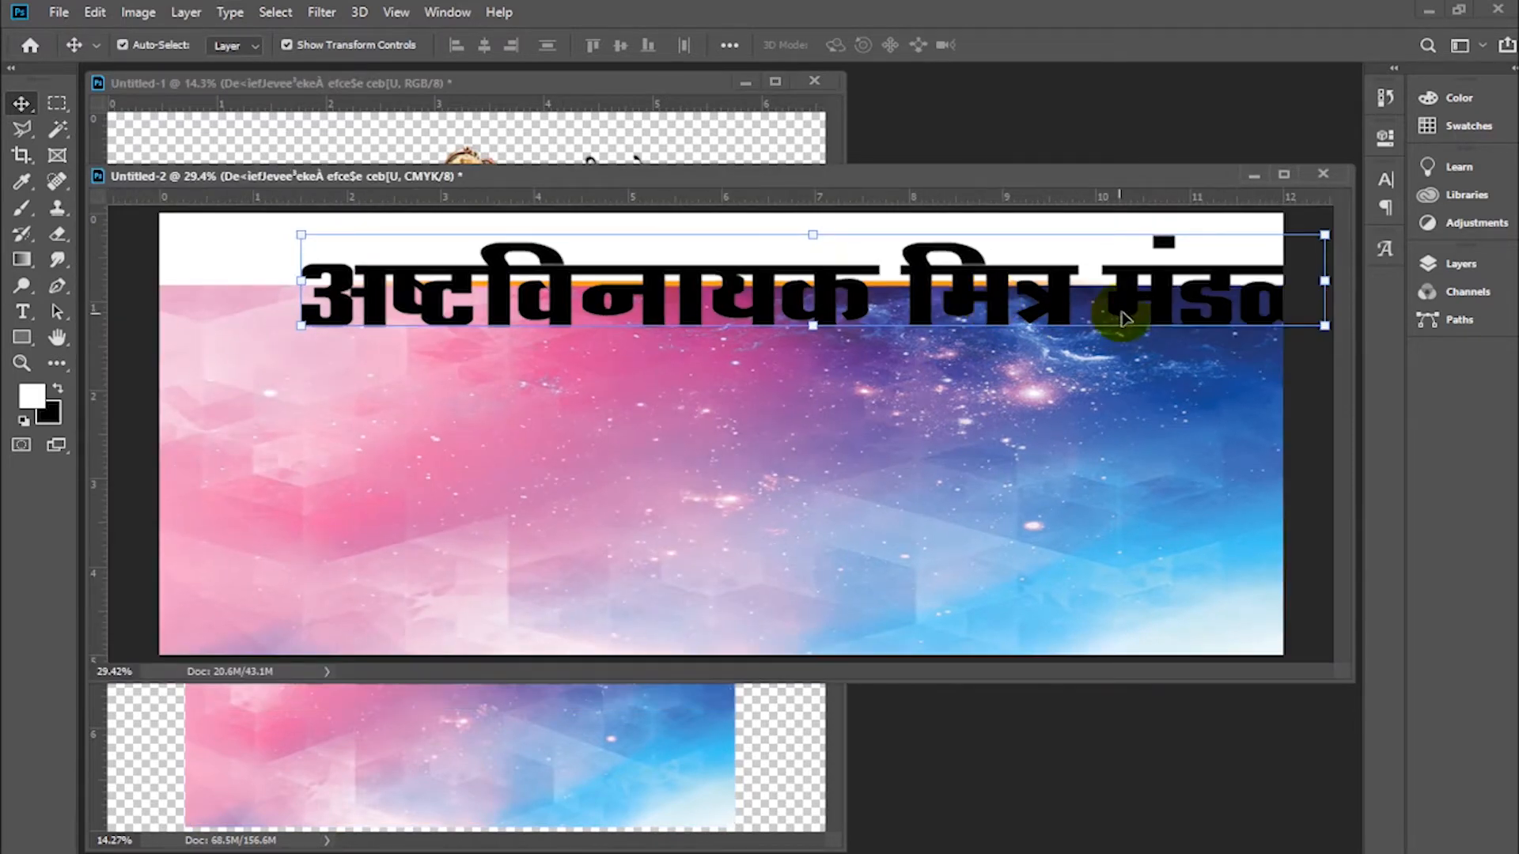
drag(1326, 328, 946, 271)
drag(634, 231, 648, 226)
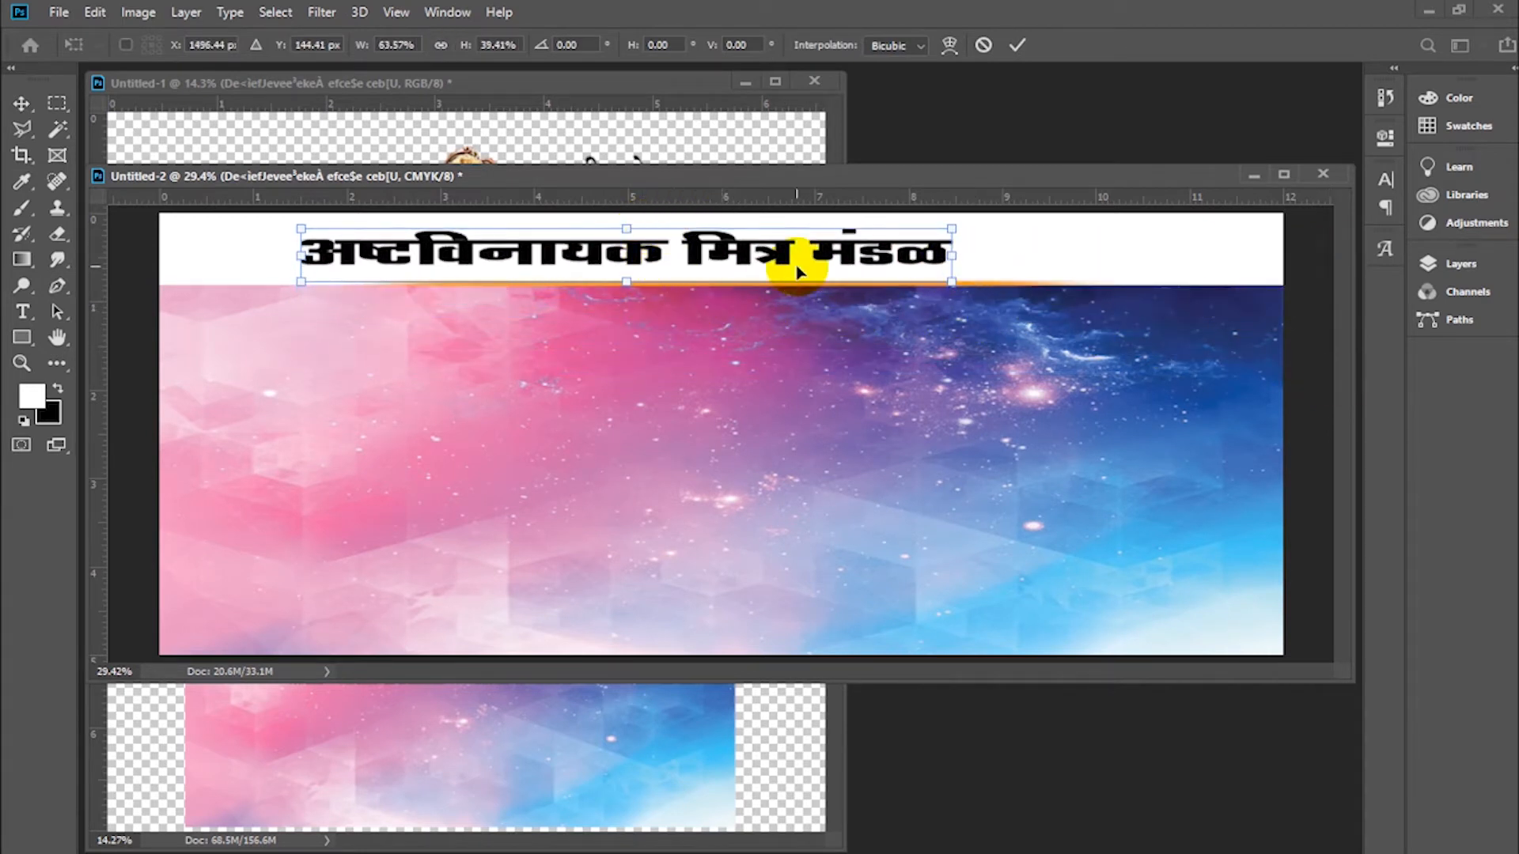
double_click(796, 272)
Center the heading just above the orange bar and widen it evenly to both sides
drag(781, 259, 888, 281)
drag(769, 273, 809, 291)
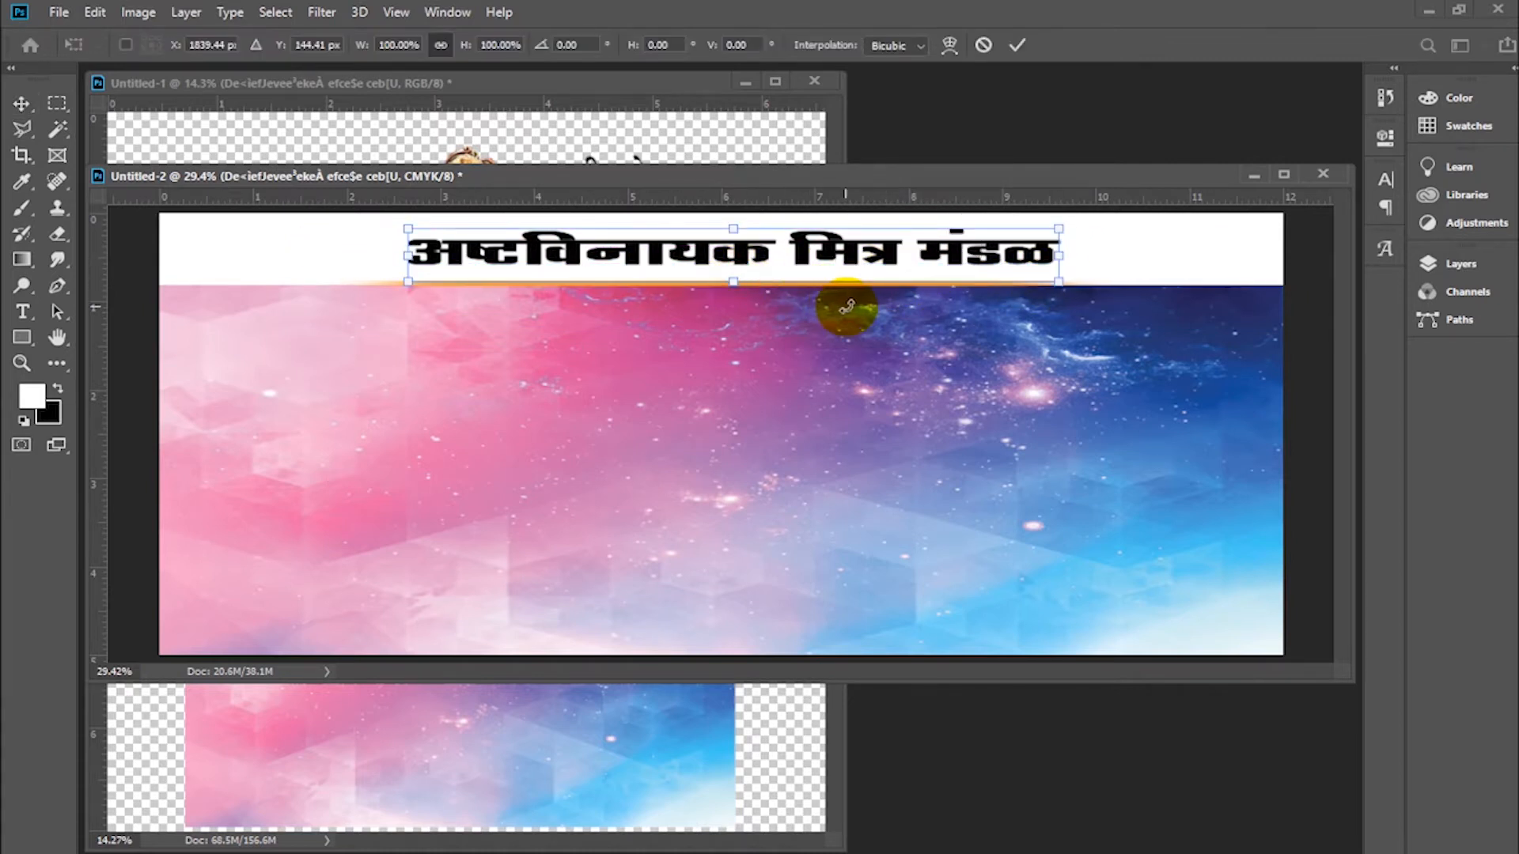
key(shift+Down)
key(shift+Down)
key(shift+Down)
drag(735, 230, 735, 221)
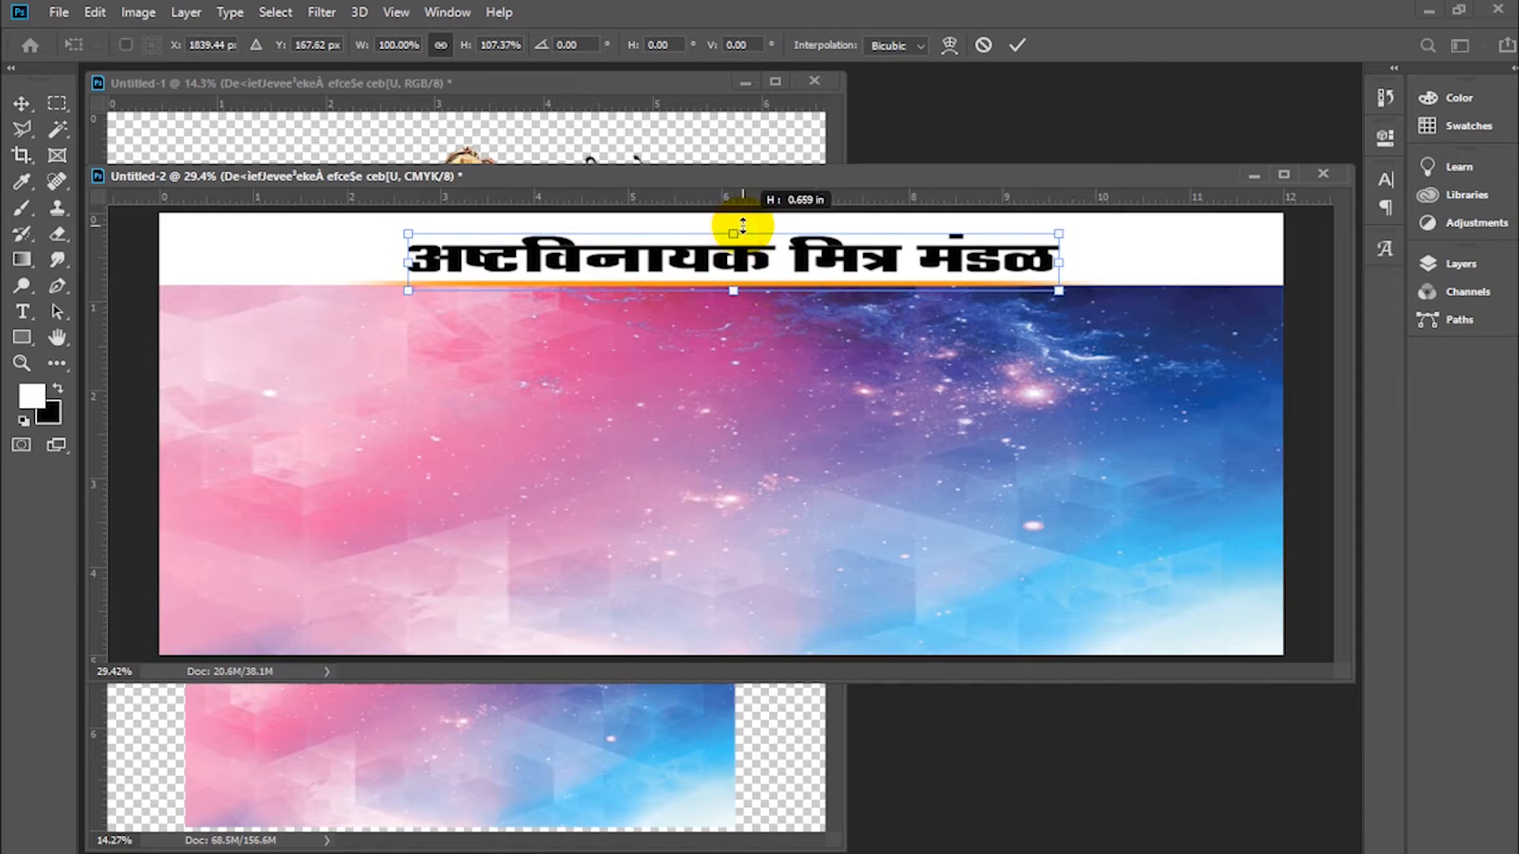
drag(1058, 265, 1096, 271)
key(Return)
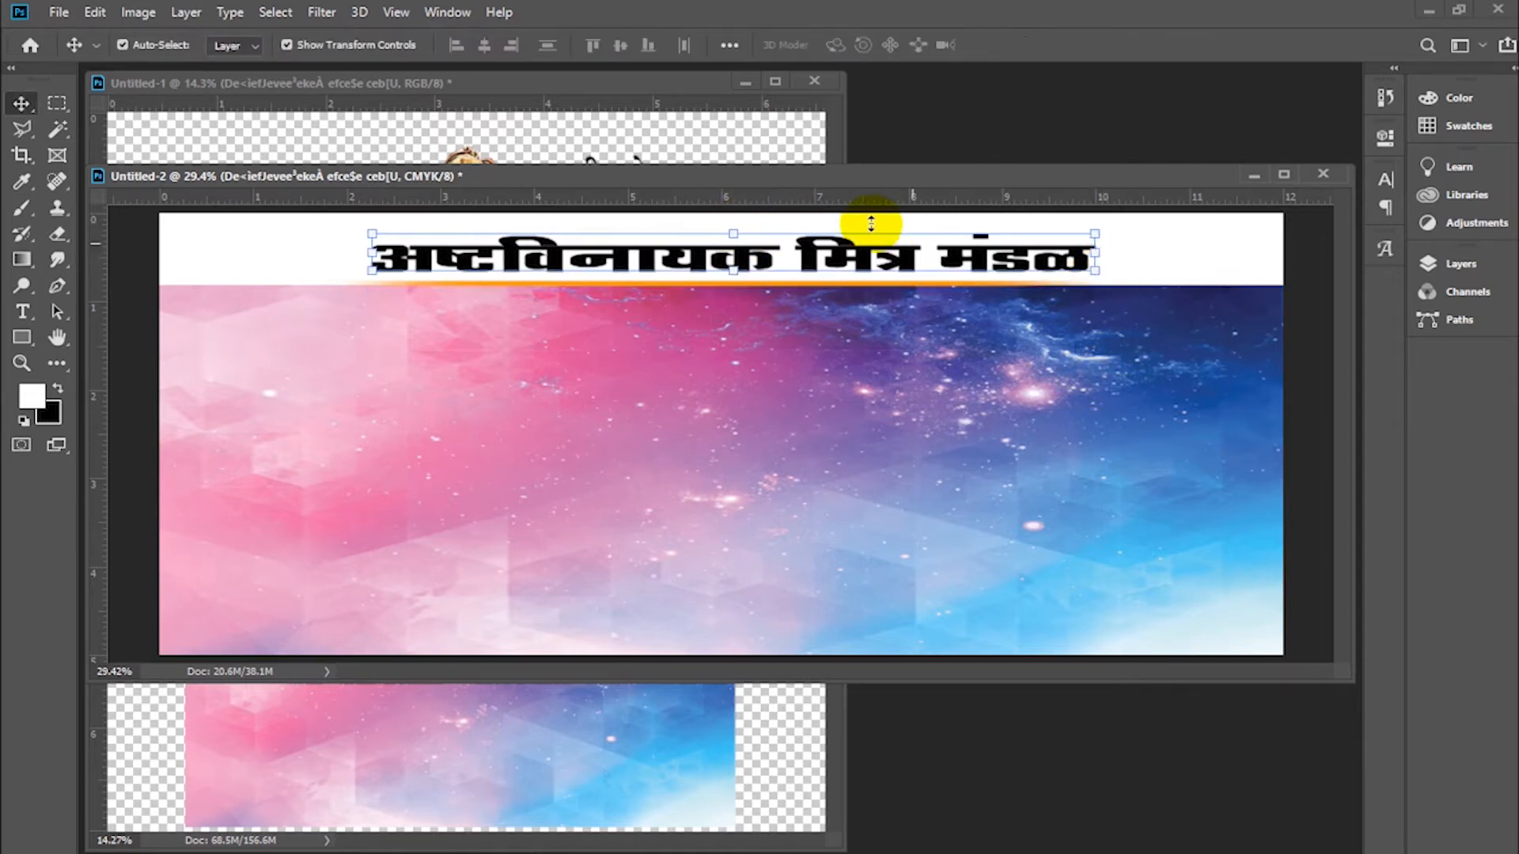
Copy the श्री गणेशाय नमः line from Untitled-1 and shrink it to a small centered line above the heading
click(548, 137)
click(669, 170)
drag(668, 170, 953, 294)
key(ctrl+t)
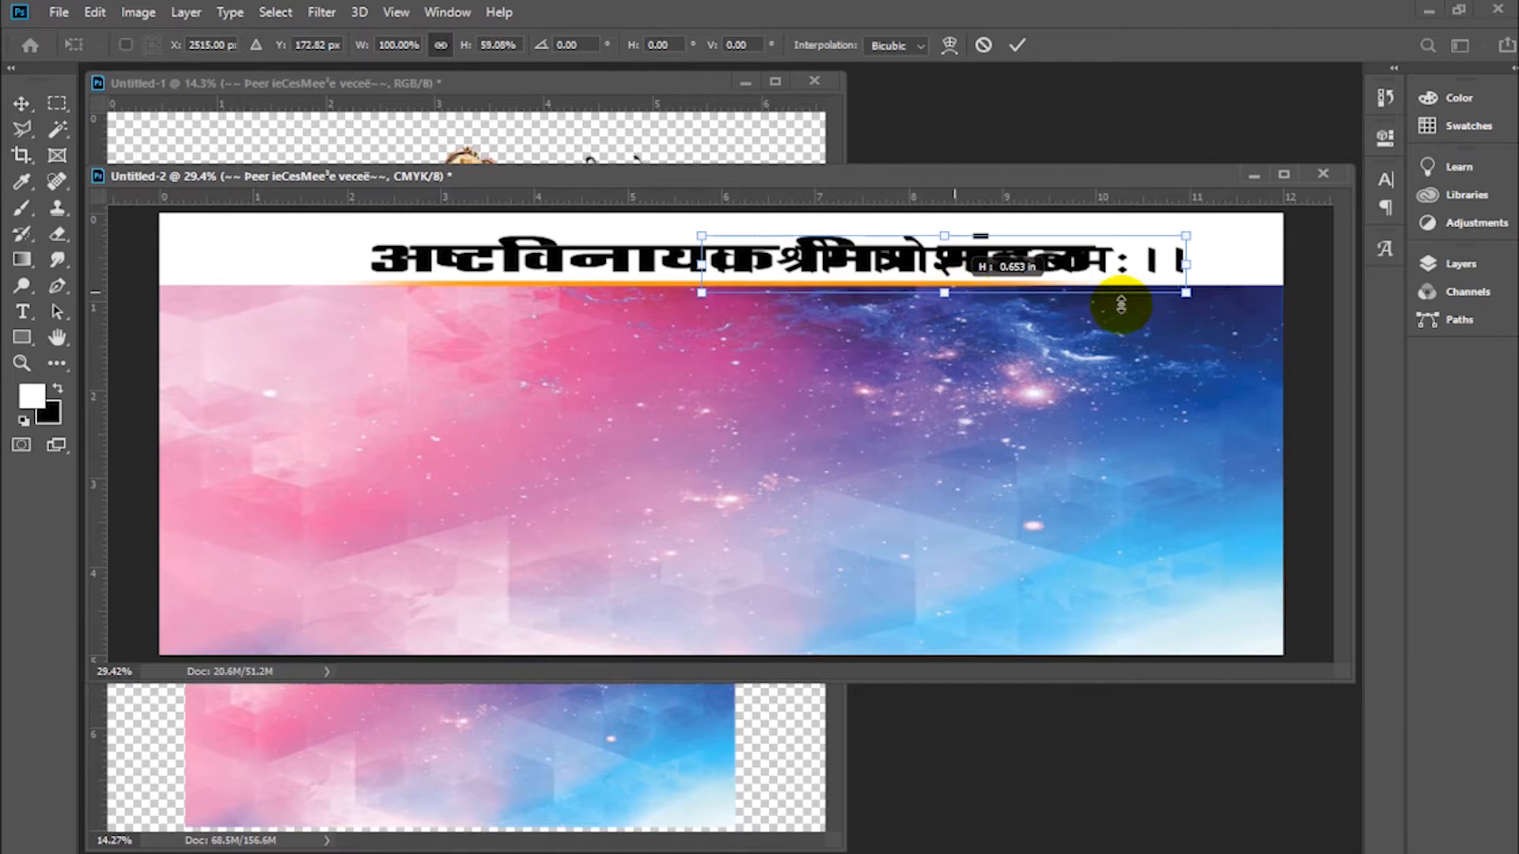
drag(1190, 296, 754, 234)
key(Return)
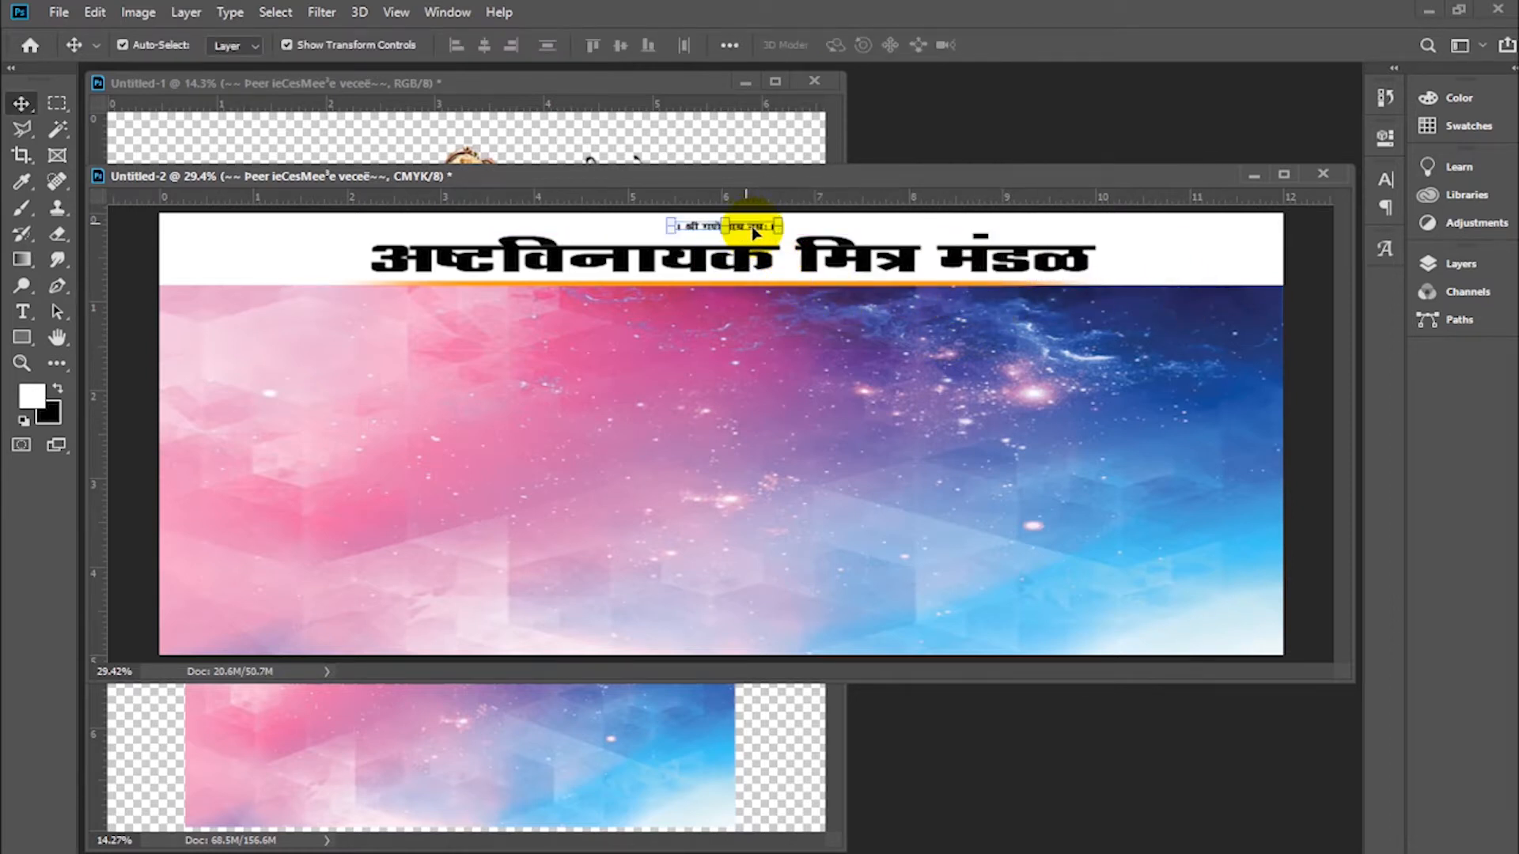
click(738, 235)
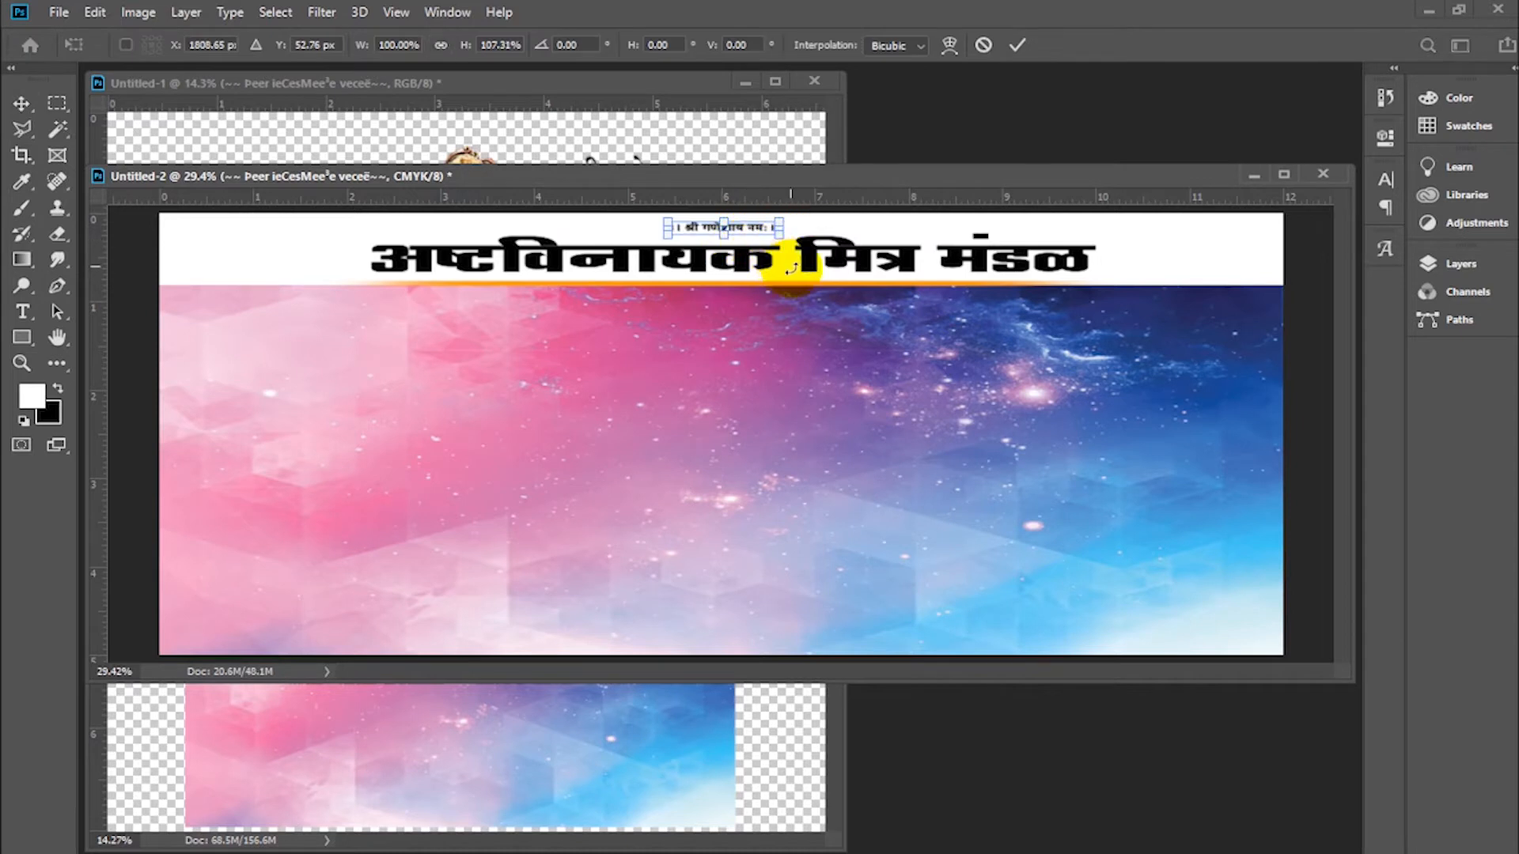
key(Return)
Copy the स्थापना-१९९७ text from Untitled-1, scale it down and place it in the upper-left corner of the white strip
click(414, 155)
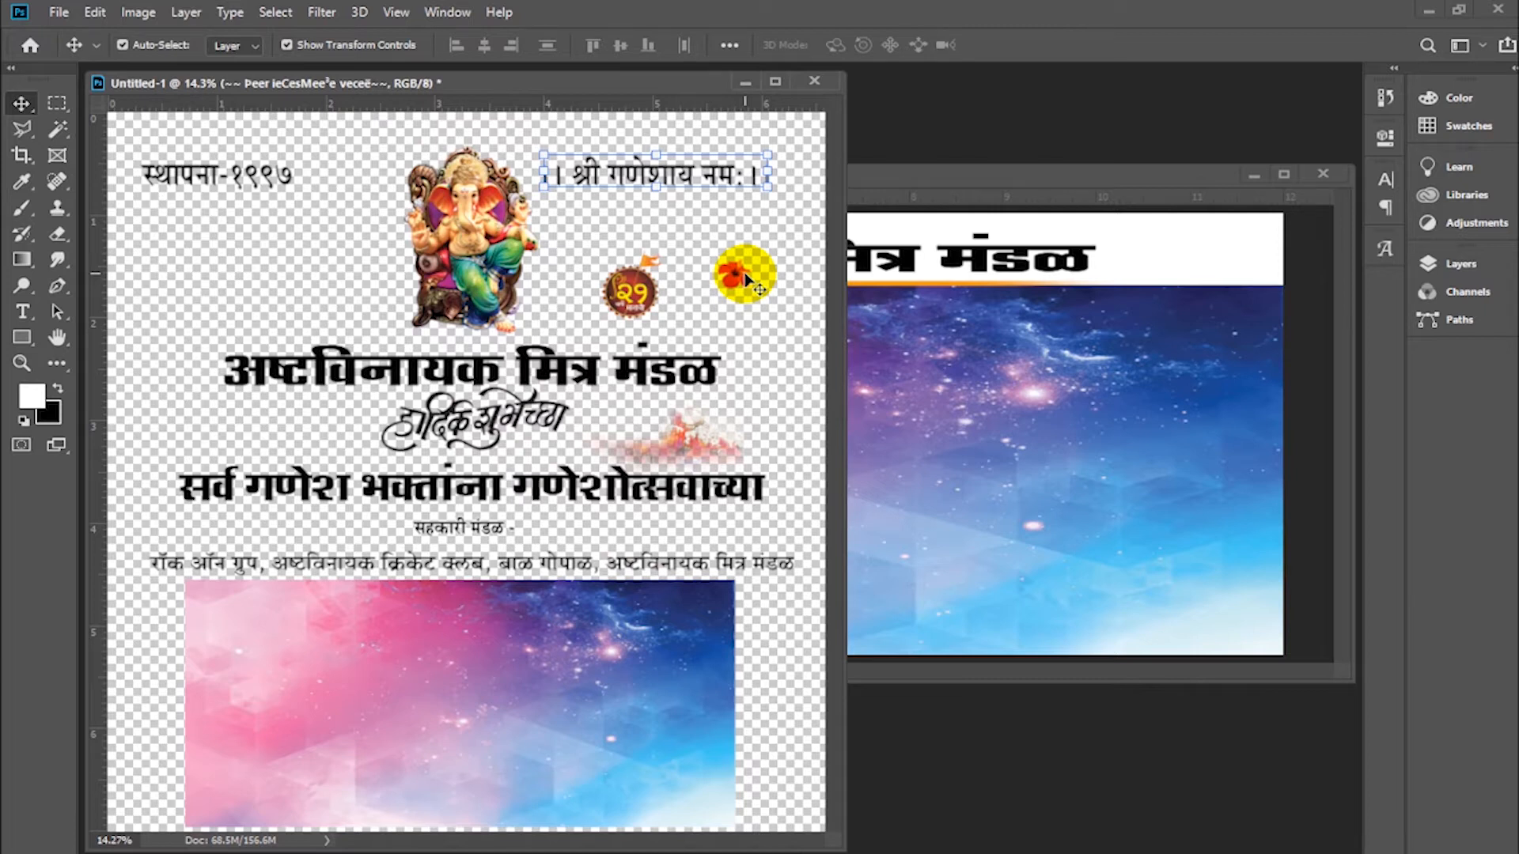
click(231, 179)
drag(210, 185, 230, 237)
key(ctrl+t)
key(Return)
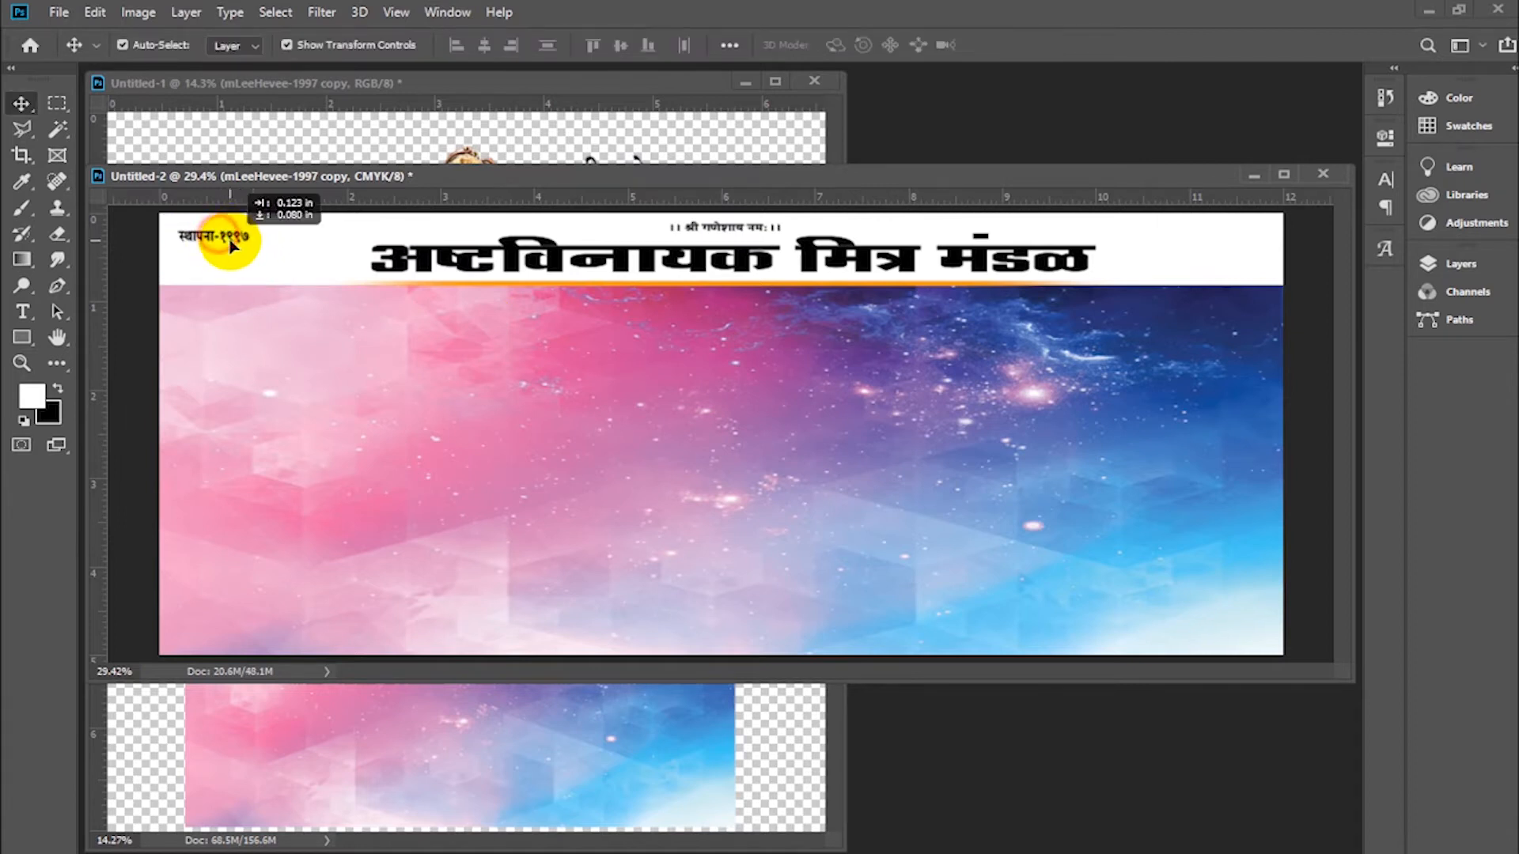
Copy the सर्व गणेश भक्तांना गणेशोत्सवाच्या line from Untitled-1 into the banner and scale it to about 48.39%
click(449, 714)
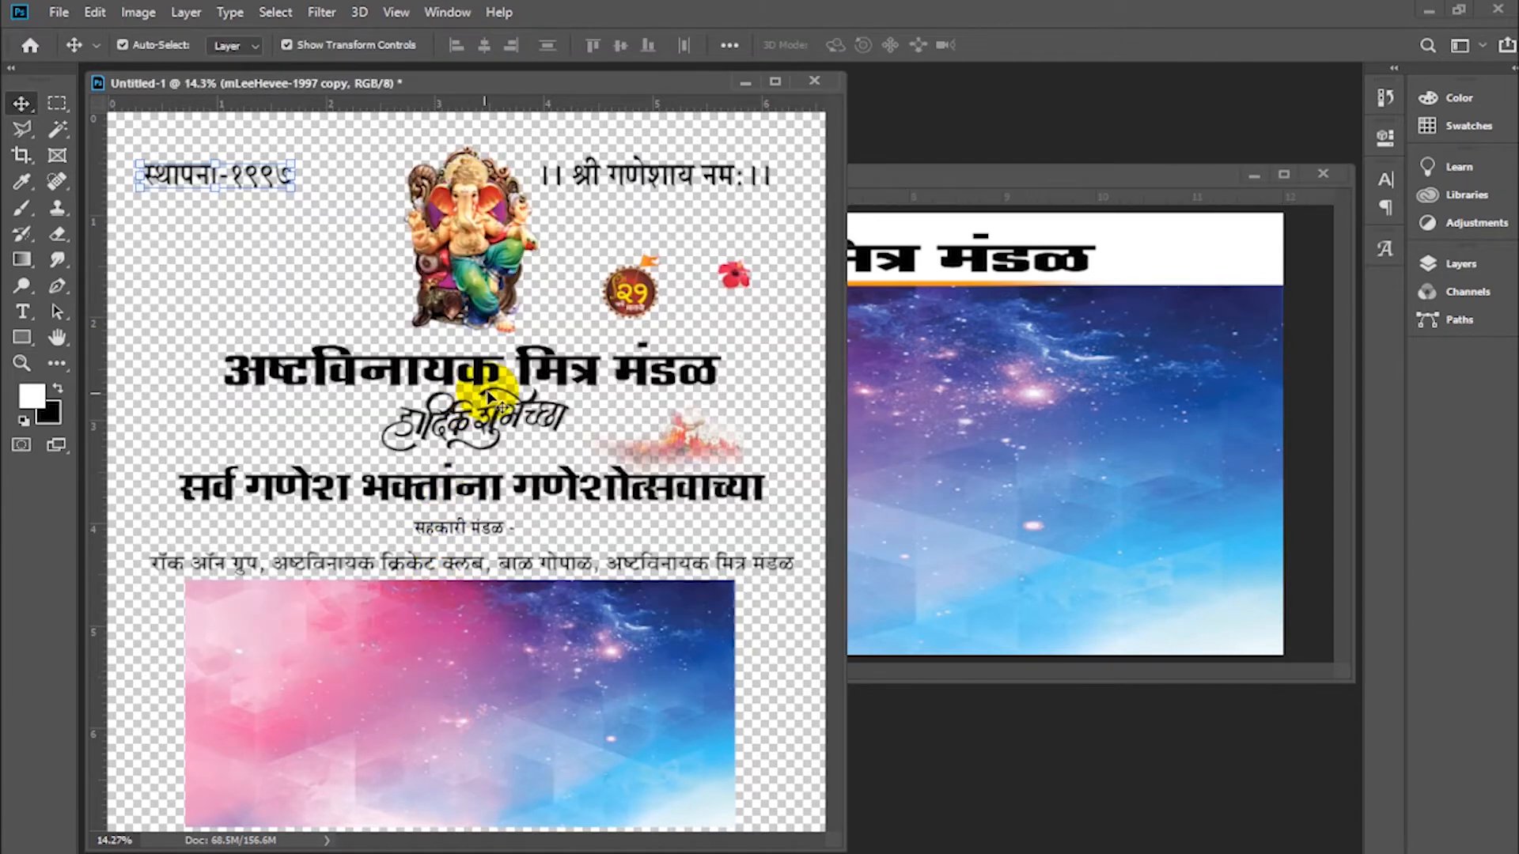
mouse_move(490, 384)
mouse_down()
mouse_move(915, 387)
mouse_move(1018, 350)
mouse_move(497, 391)
mouse_up()
drag(538, 492, 875, 423)
drag(1321, 419, 641, 407)
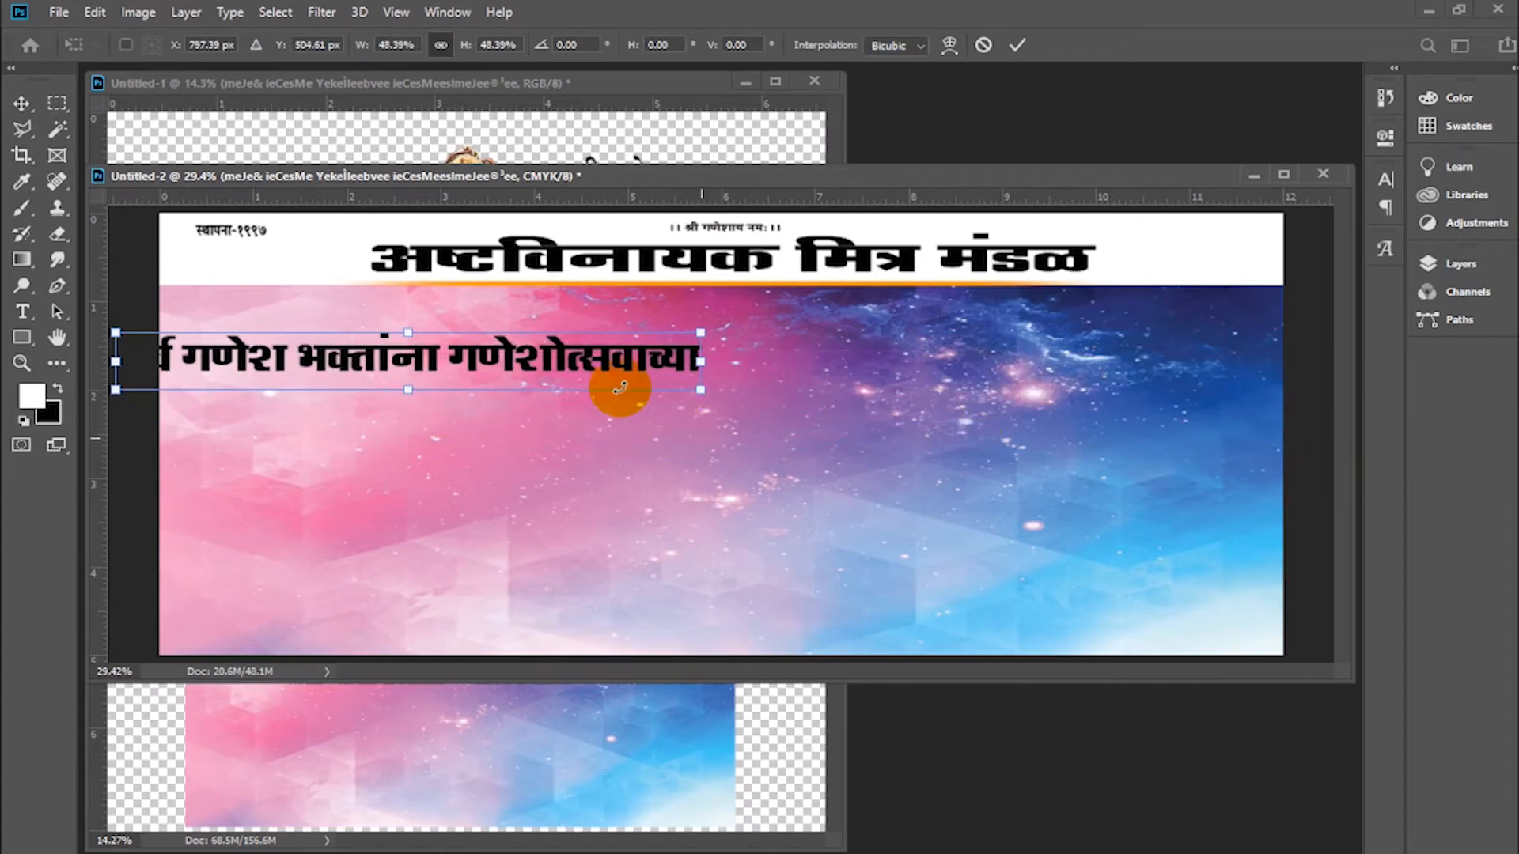
double_click(618, 367)
Widen the सर्व गणेश भक्तांना गणेशोत्सवाच्या line and center it below the orange bar
drag(719, 365, 1004, 345)
drag(1092, 368, 1170, 366)
double_click(1029, 352)
drag(1013, 344, 915, 332)
Copy the round २१ badge with the orange flag from Untitled-1 into the banner's upper-right corner
click(478, 760)
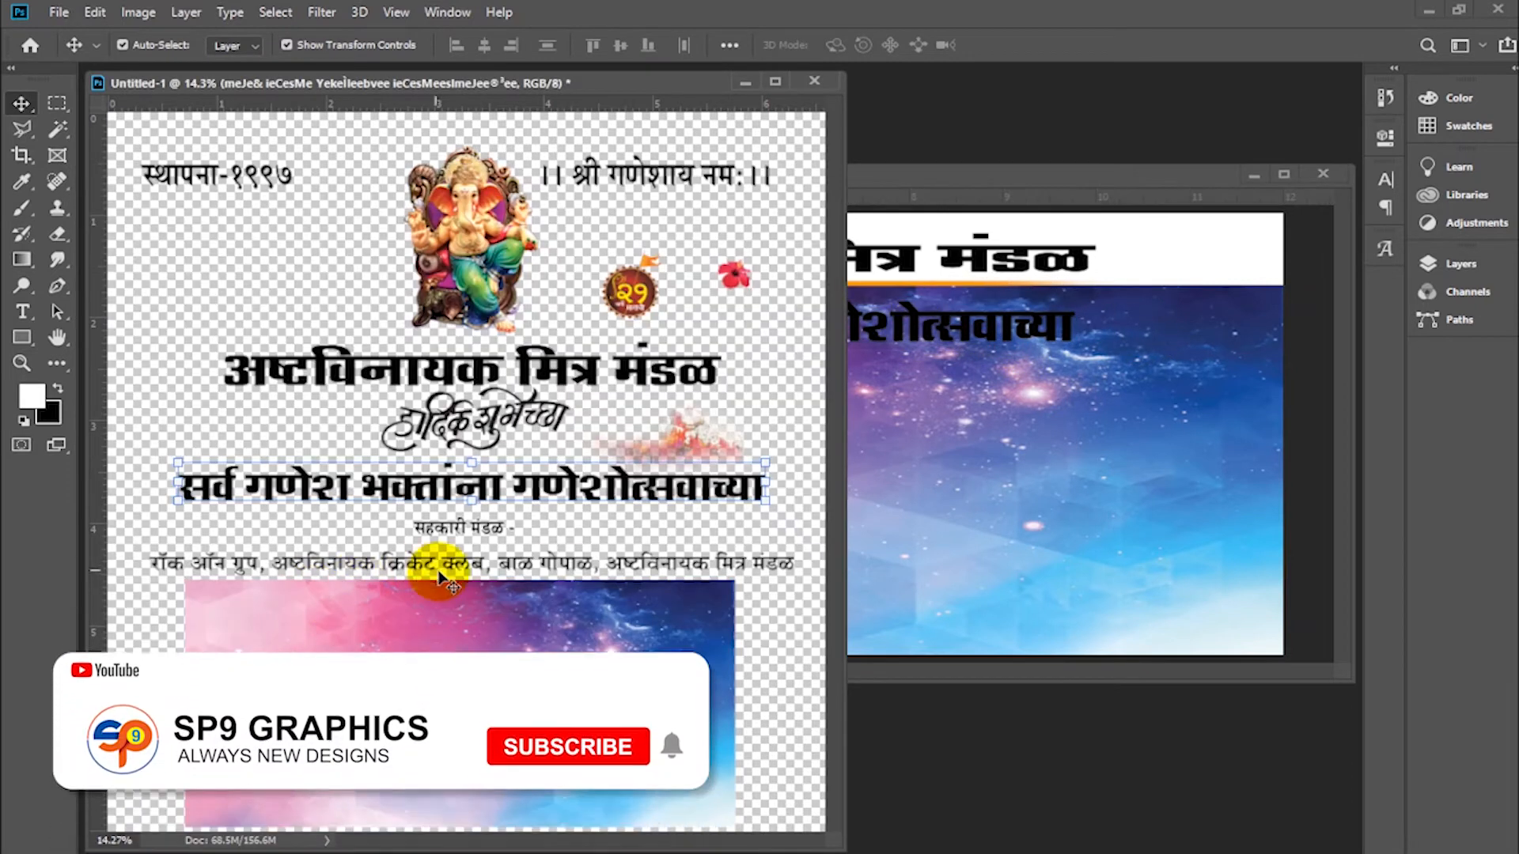
drag(631, 295, 1179, 384)
drag(1185, 331, 1152, 359)
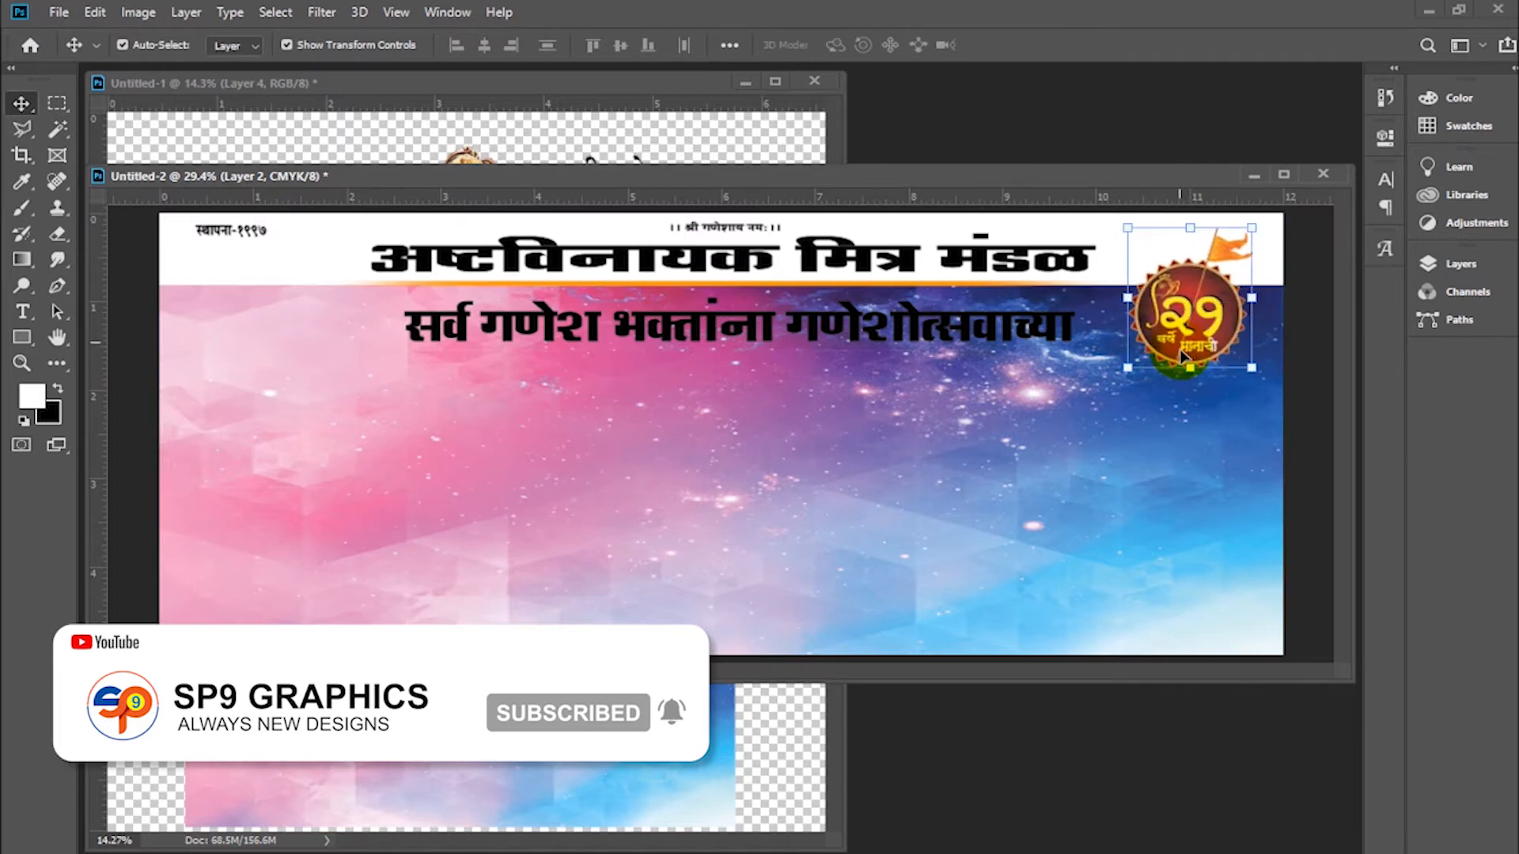
scroll(1219, 332, up, 3)
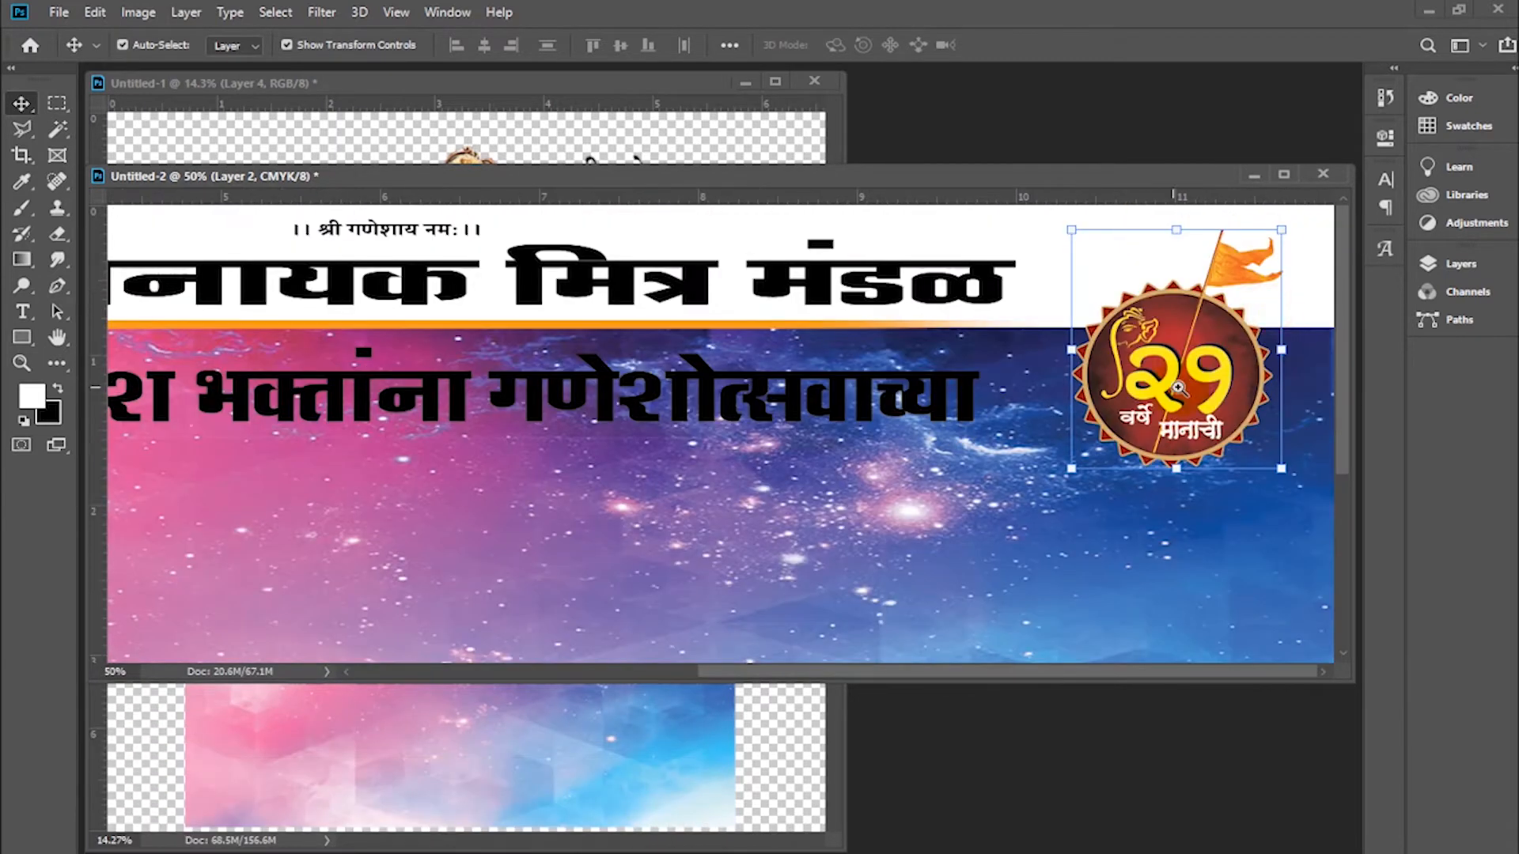
scroll(875, 502, down, 4)
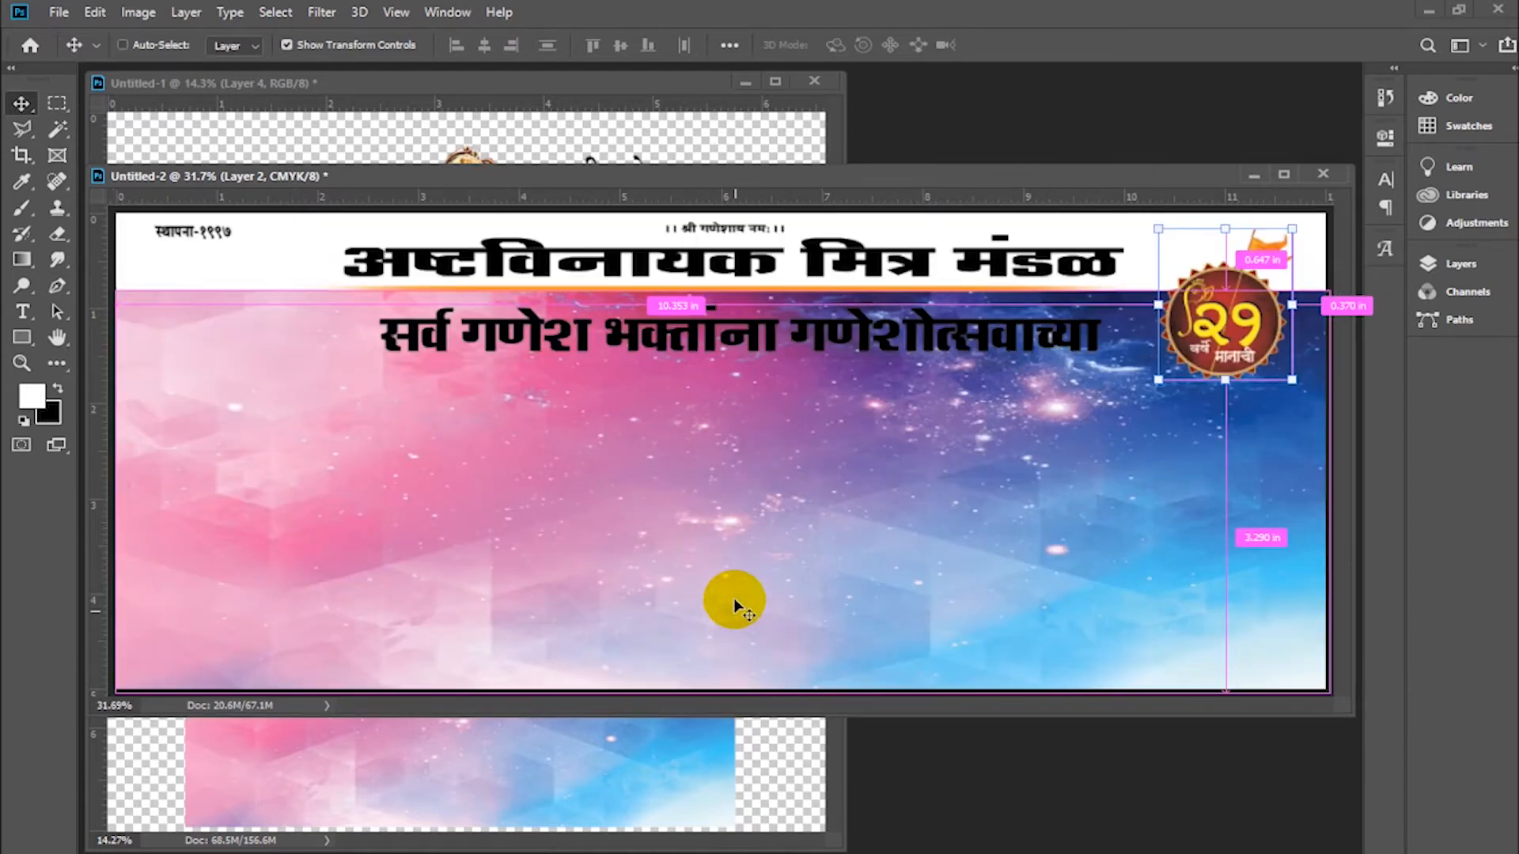
Copy the Ganesh idol from Untitled-1 to the banner's left side and enlarge it slightly to overlap the white strip
click(674, 139)
ctrl+click(521, 321)
drag(521, 320, 340, 645)
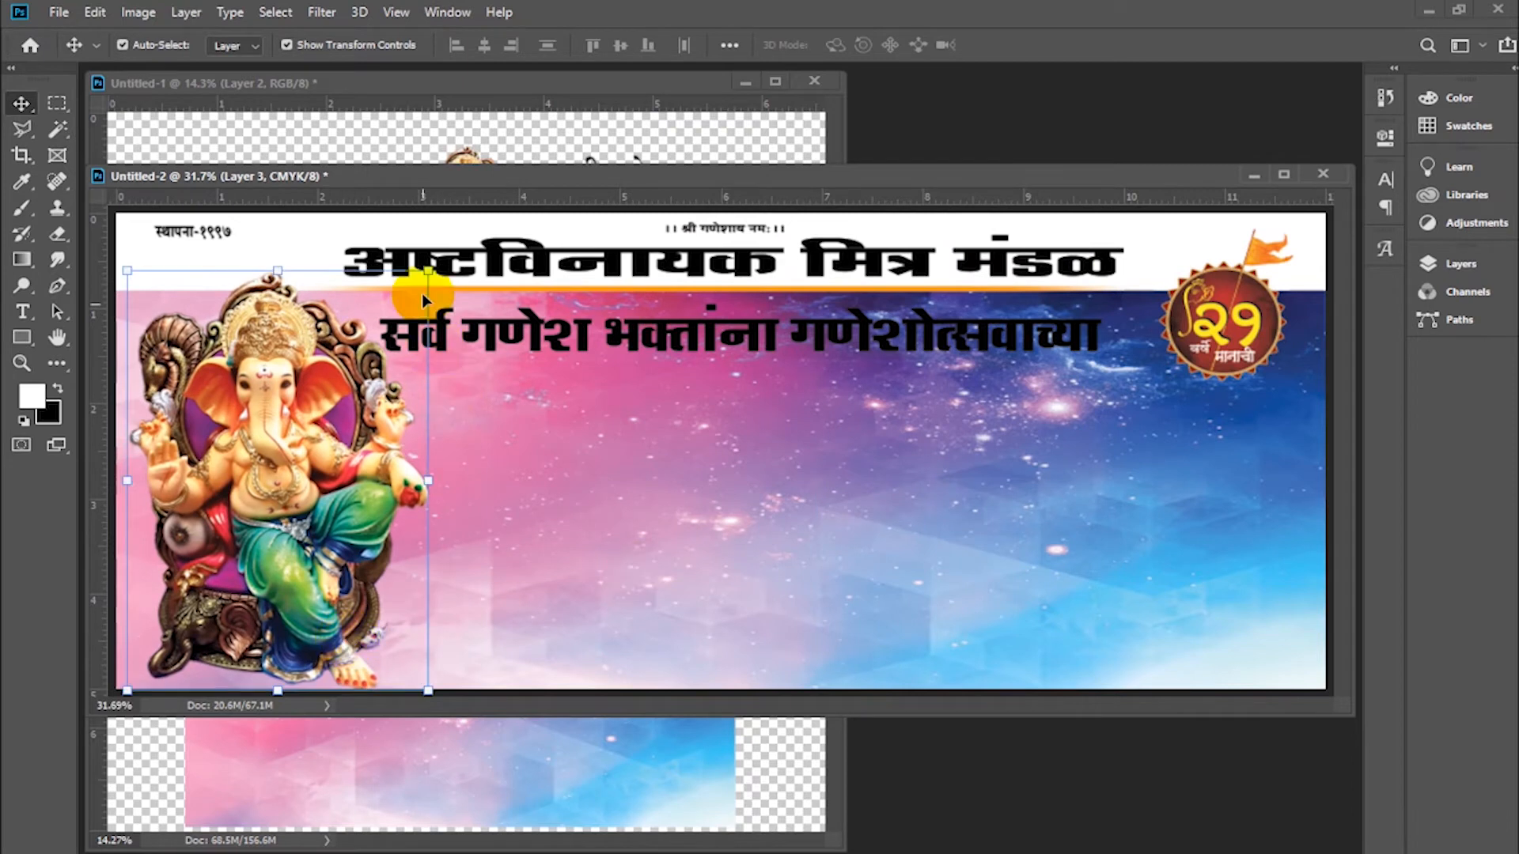
drag(433, 264, 450, 237)
key(Return)
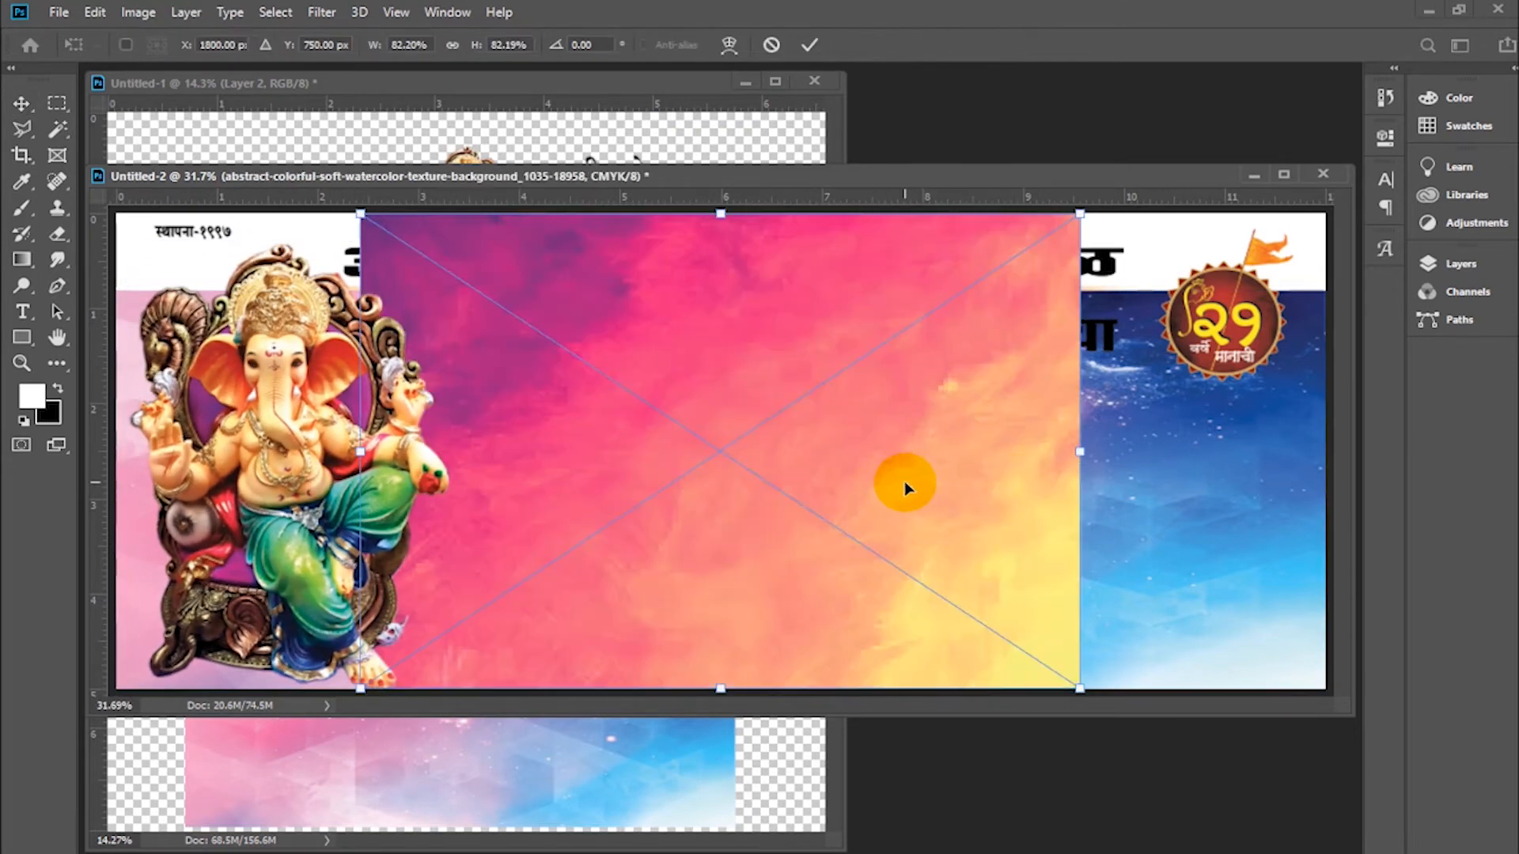
Place the abstract watercolor texture behind the Ganesh idol and scale it to fill the banner's left part below the white strip
double_click(906, 486)
drag(690, 471, 501, 438)
key(ctrl+minus)
key(F7)
ctrl+click(684, 504)
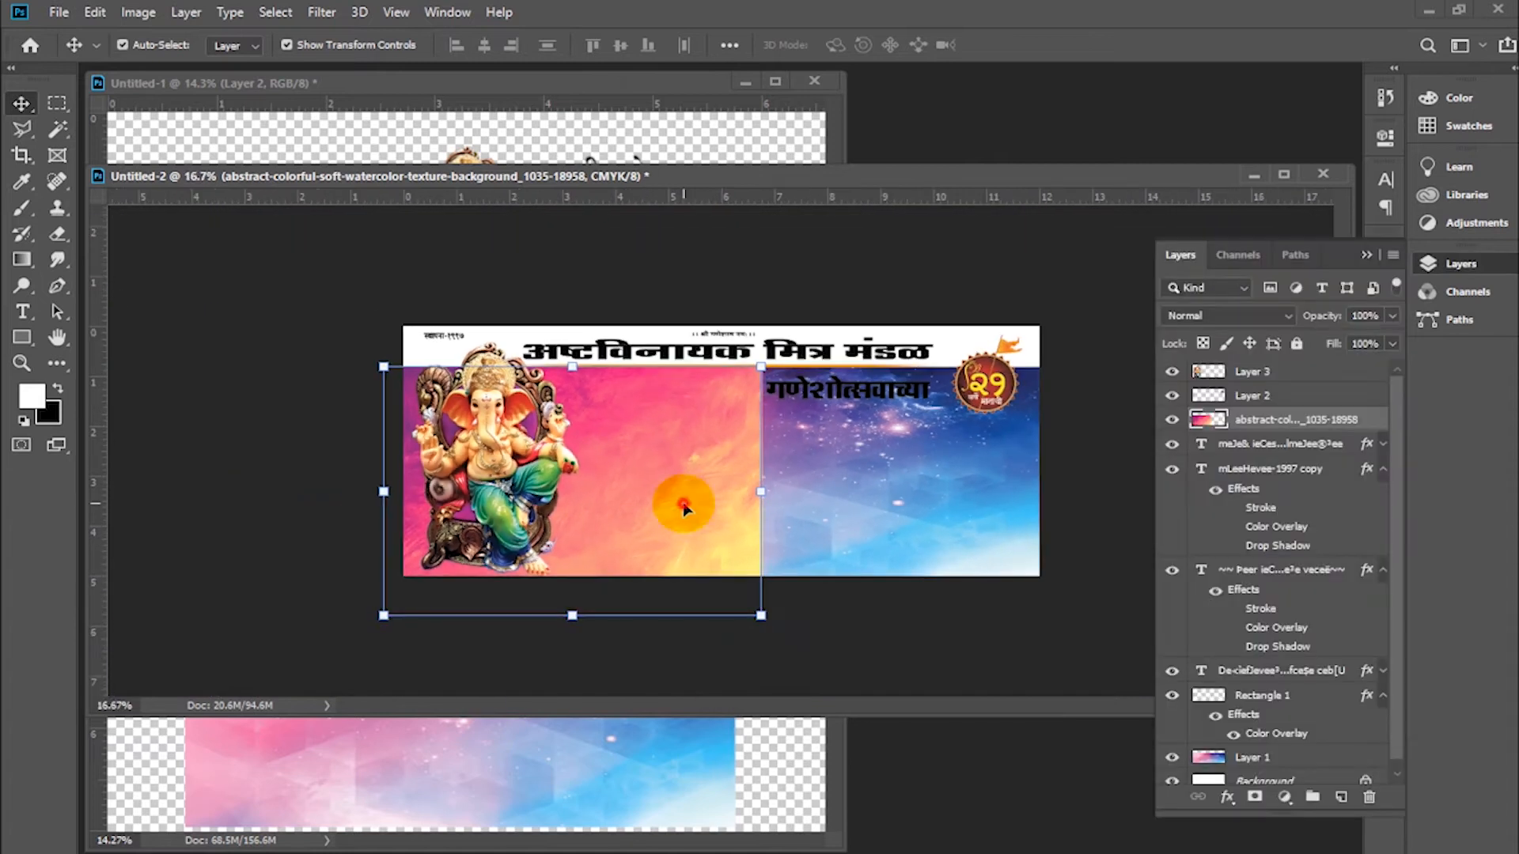
drag(759, 616, 695, 582)
key(Return)
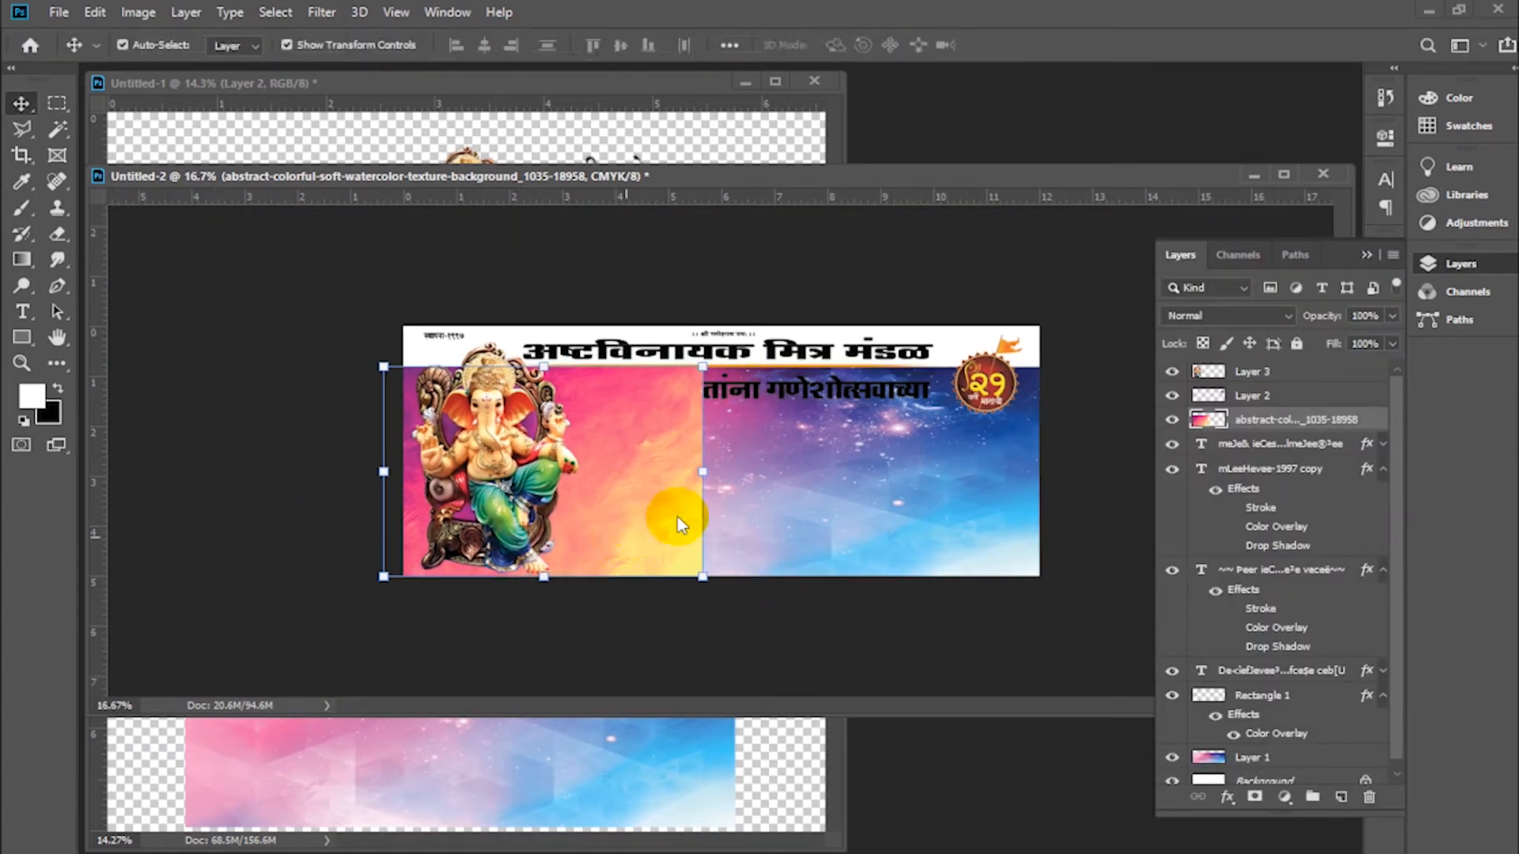
Blend the watercolor texture's right edge into the galaxy background with a soft eraser at size 1900
key(e)
key(bracketright)
key(bracketright)
key(bracketright)
key(bracketright)
key(bracketright)
key(bracketright)
key(bracketright)
key(bracketright)
key(bracketright)
key(bracketright)
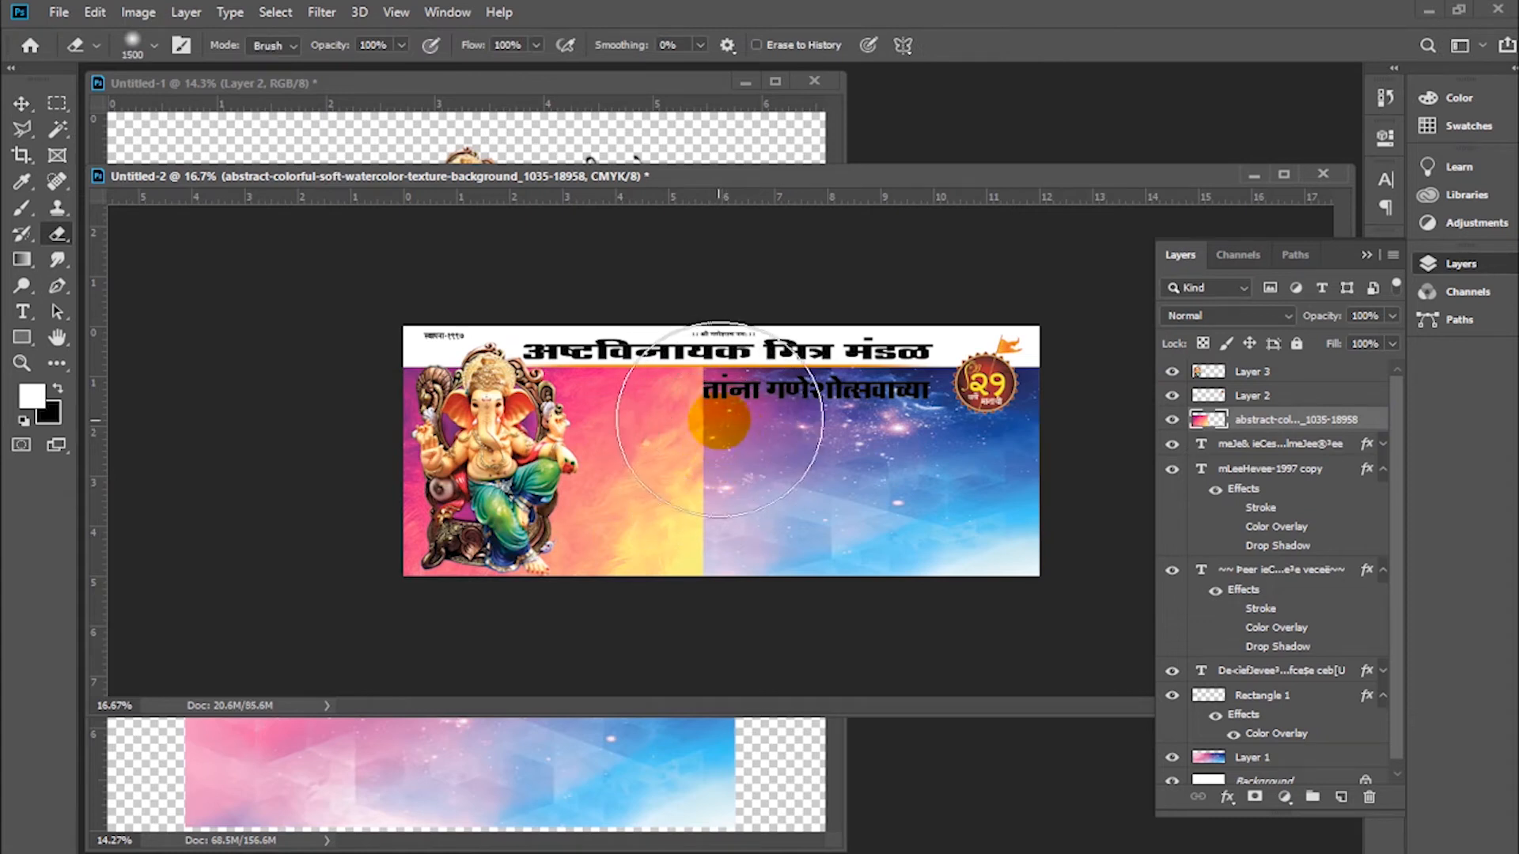
drag(737, 412, 553, 658)
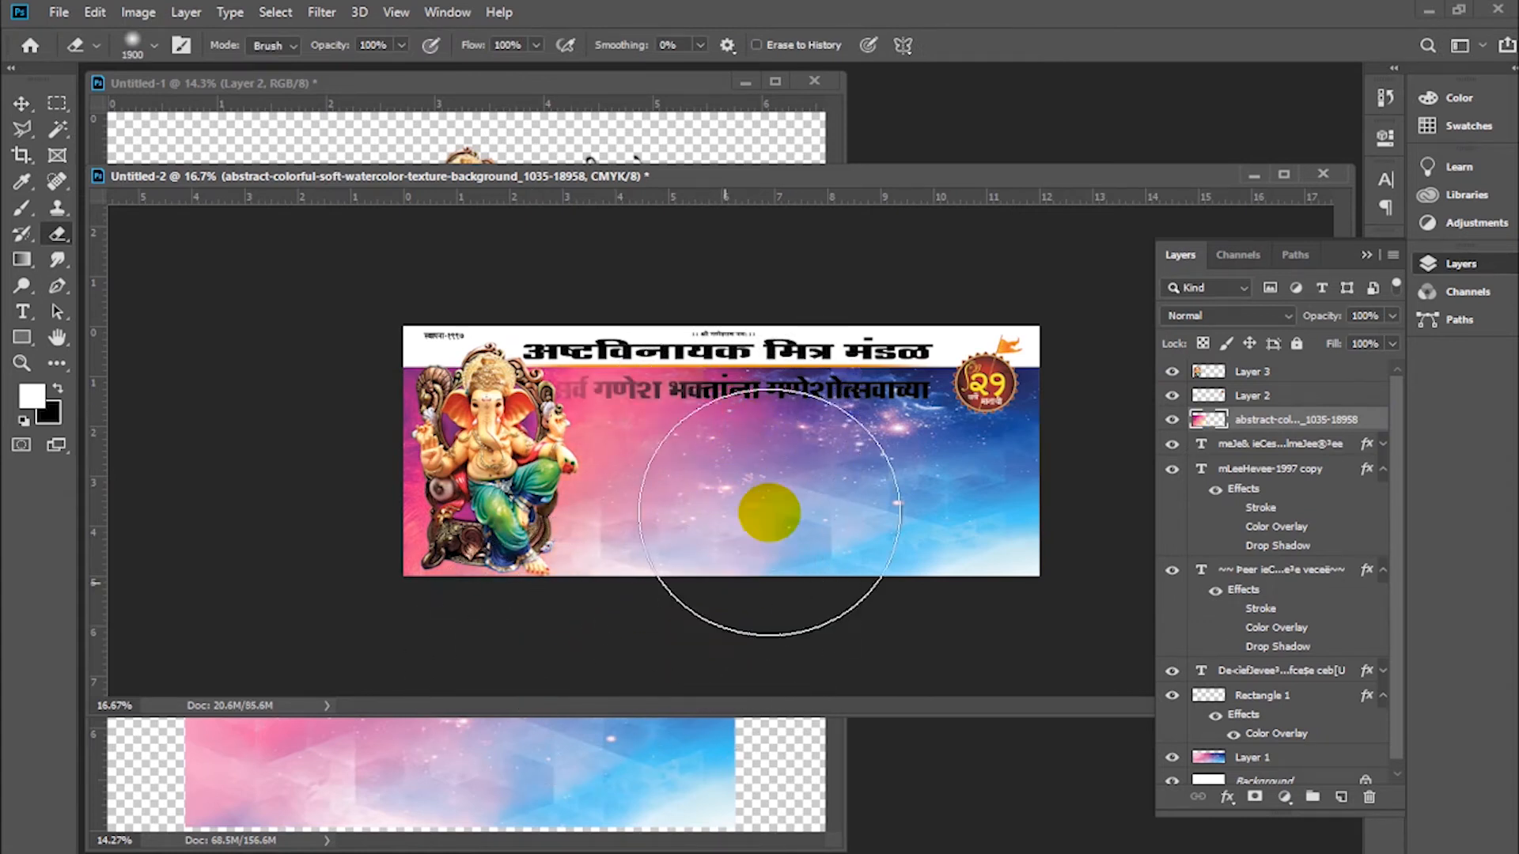
key(ctrl+z)
click(832, 439)
click(830, 375)
click(827, 396)
click(818, 404)
key(v)
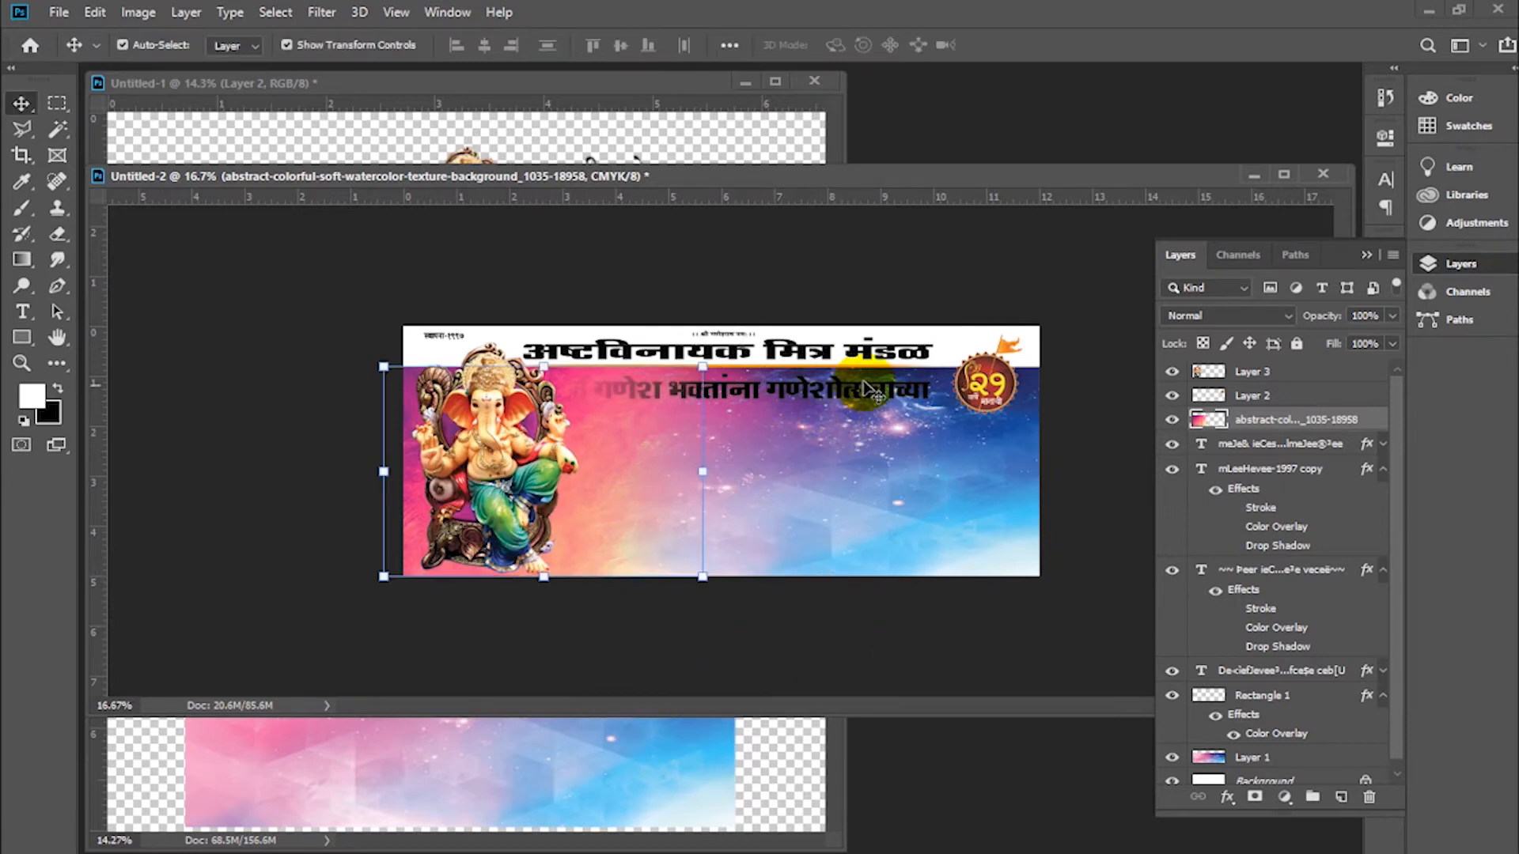
Raise the सर्व गणेश भक्तांना गणेशोत्सवाच्या line to the top of the layers, then shrink and shift it clear of the idol
click(868, 393)
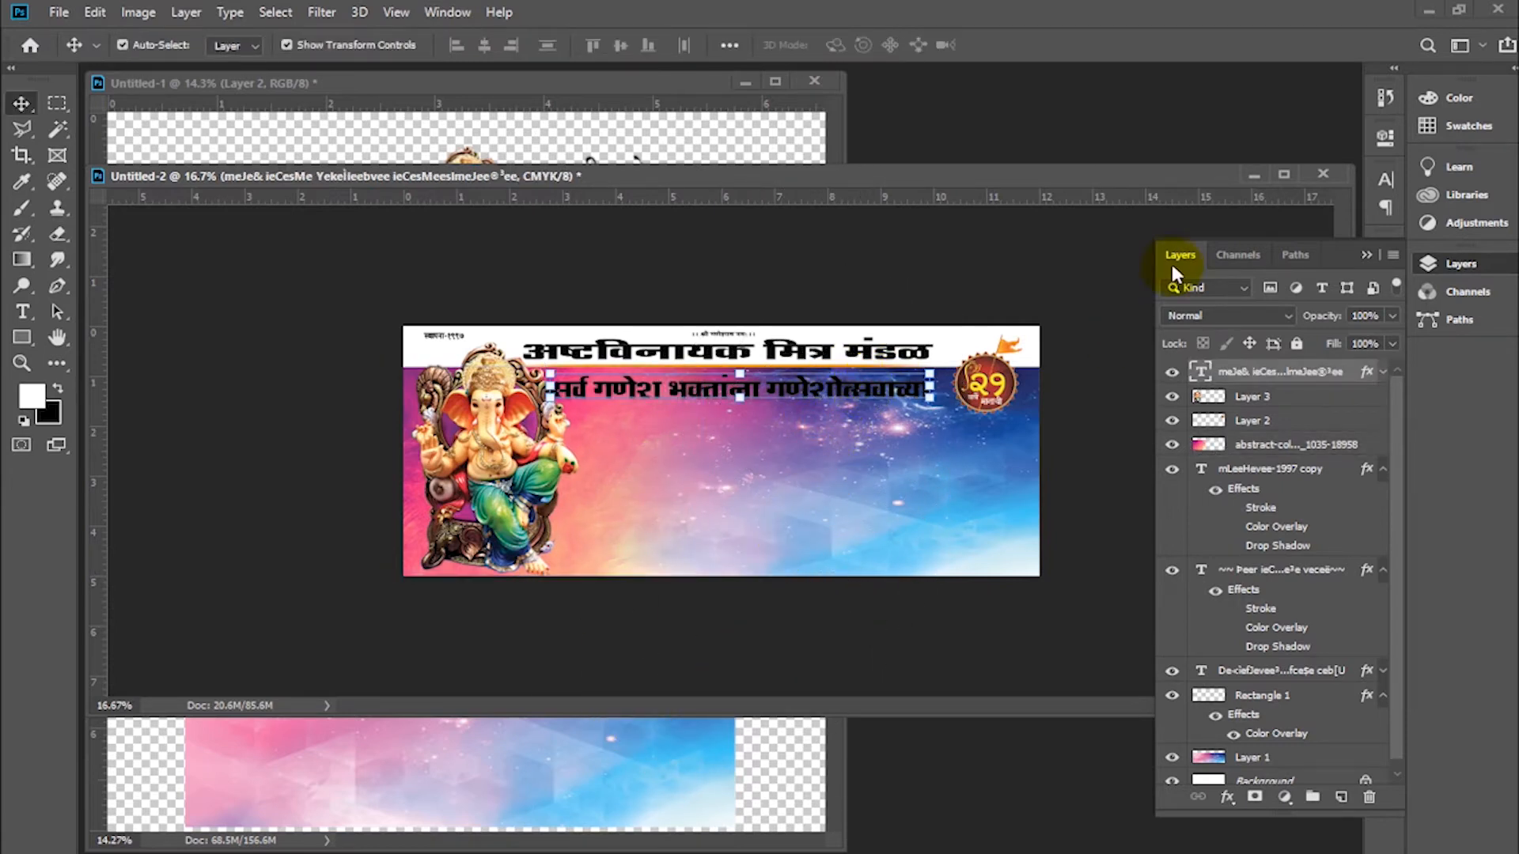
click(1172, 259)
click(573, 480)
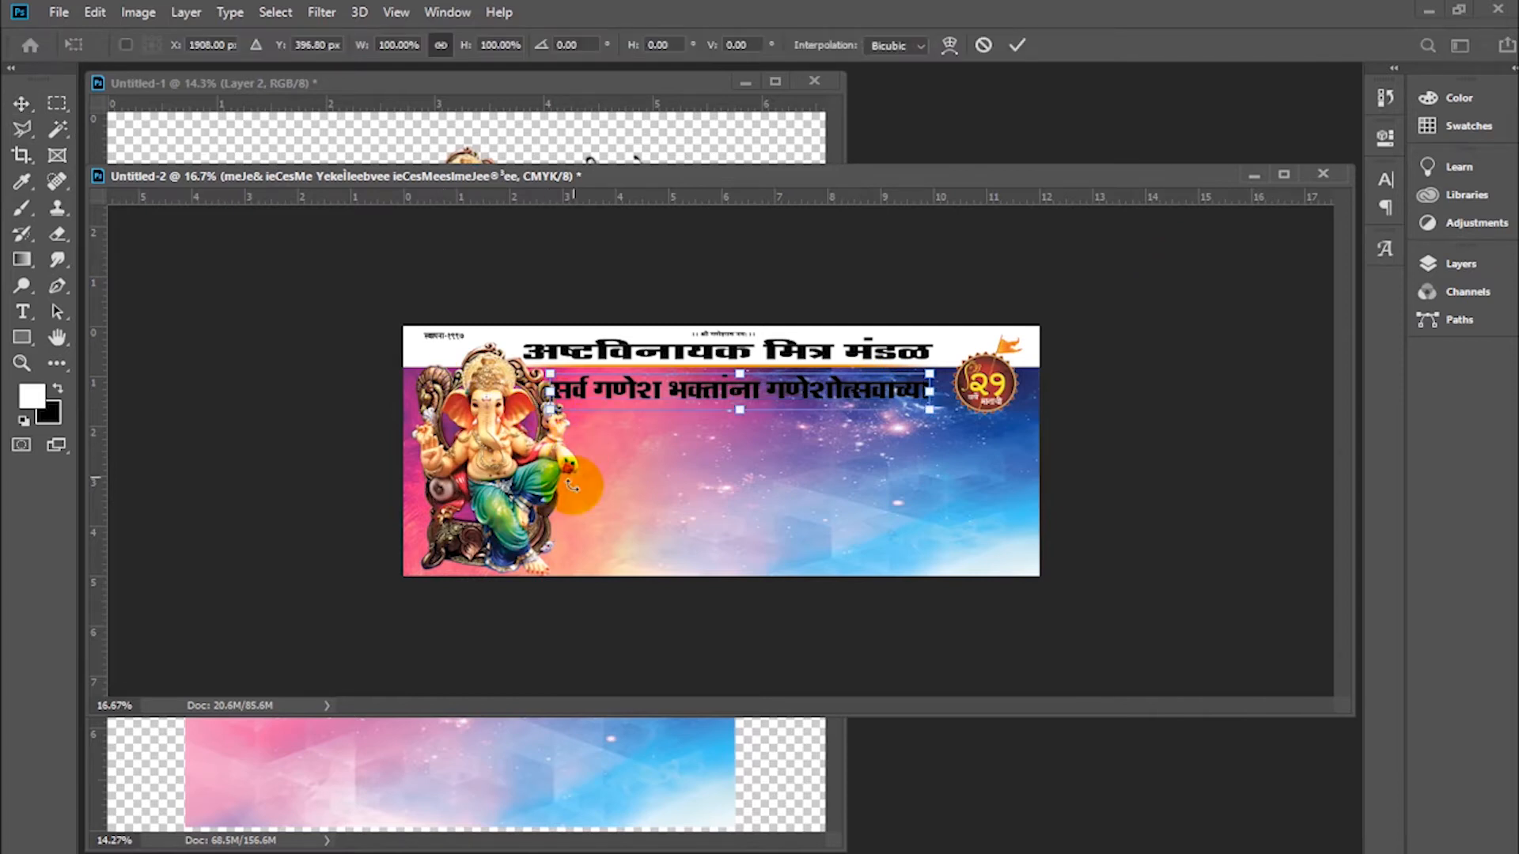
drag(551, 413, 592, 391)
key(Return)
drag(842, 390, 836, 394)
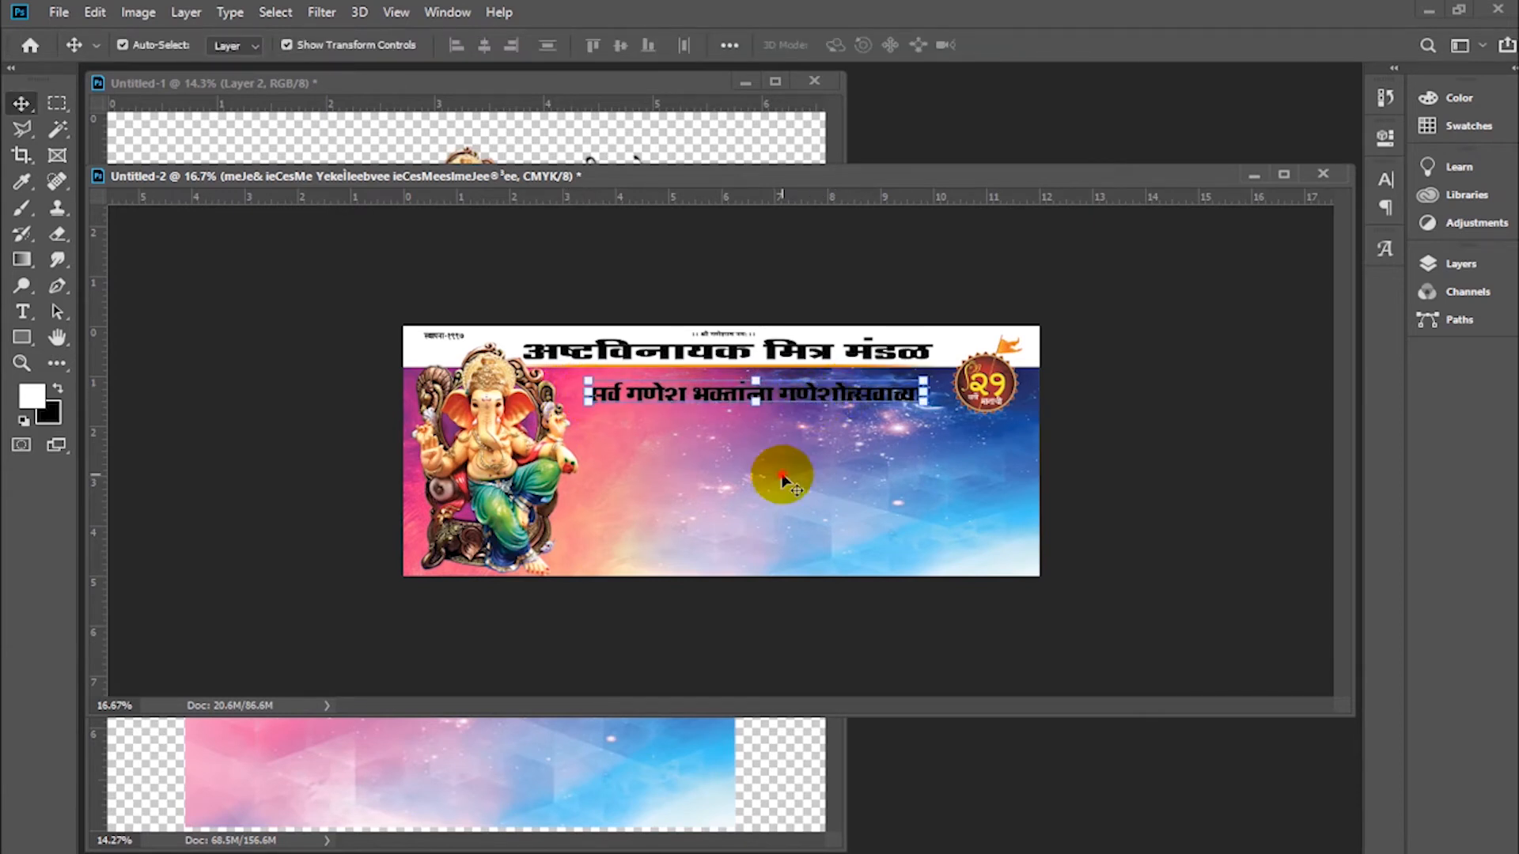
Copy the archer paint-splash artwork from Untitled-1 onto the banner near the Ganesh idol
click(473, 762)
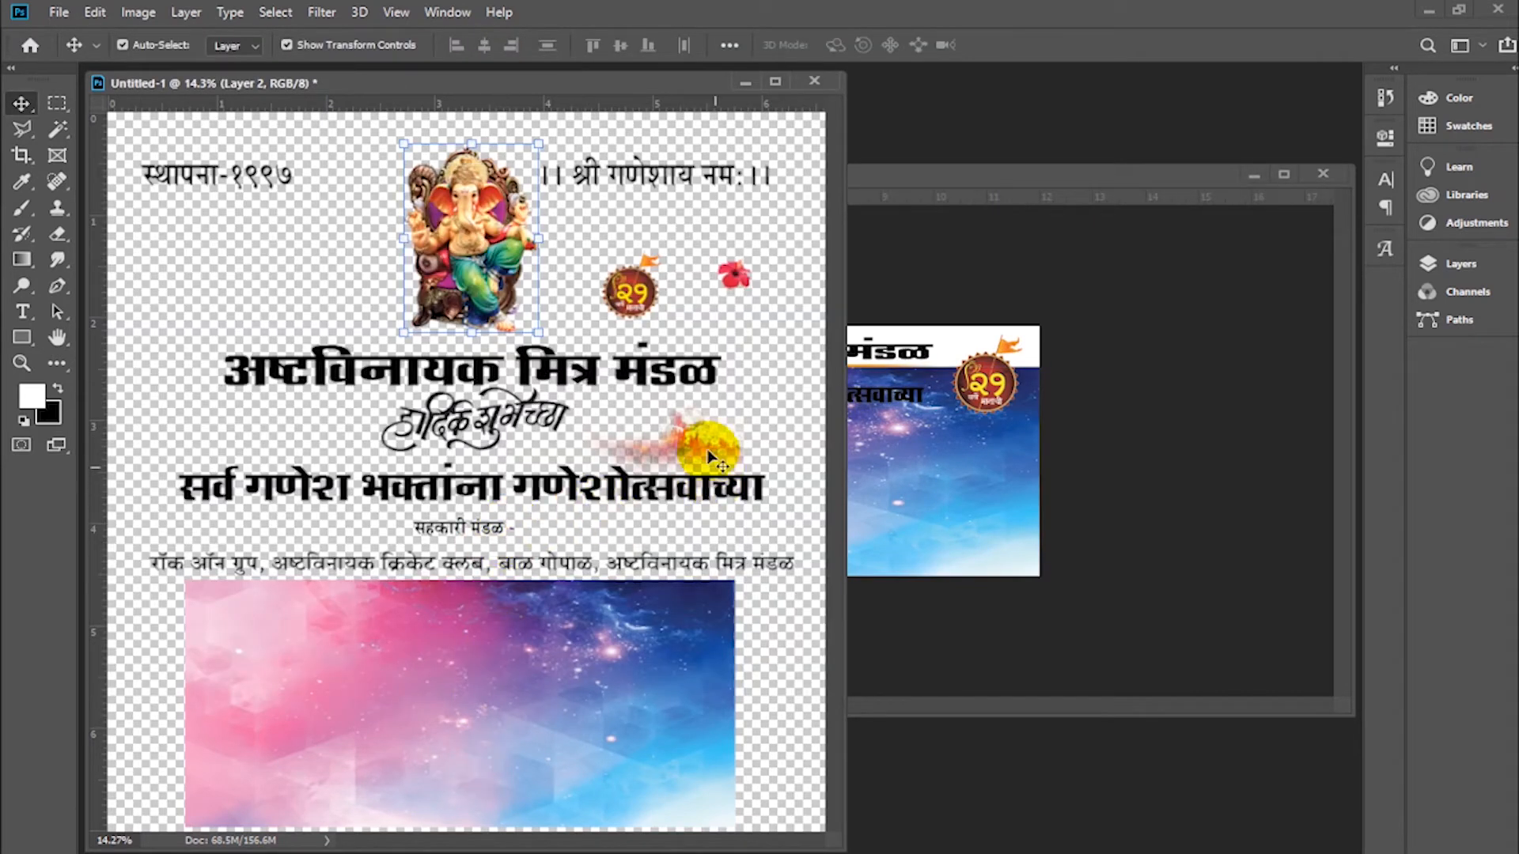
drag(673, 443, 485, 563)
key(ctrl+0)
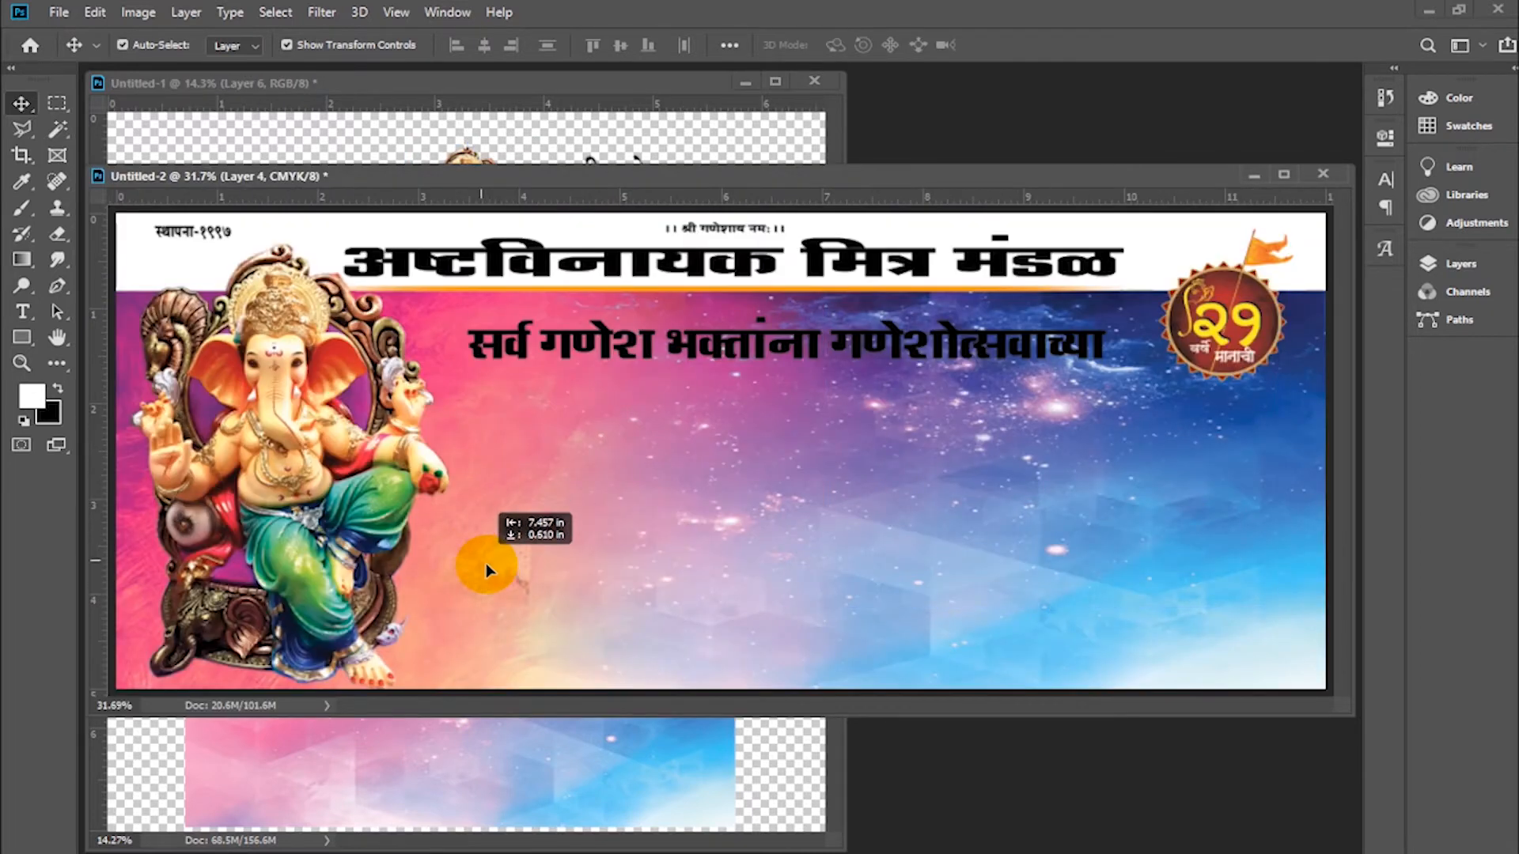
Enlarge the archer splash artwork and position it just right of the Ganesh idol, over the watercolor's lower edge
ctrl+click(299, 424)
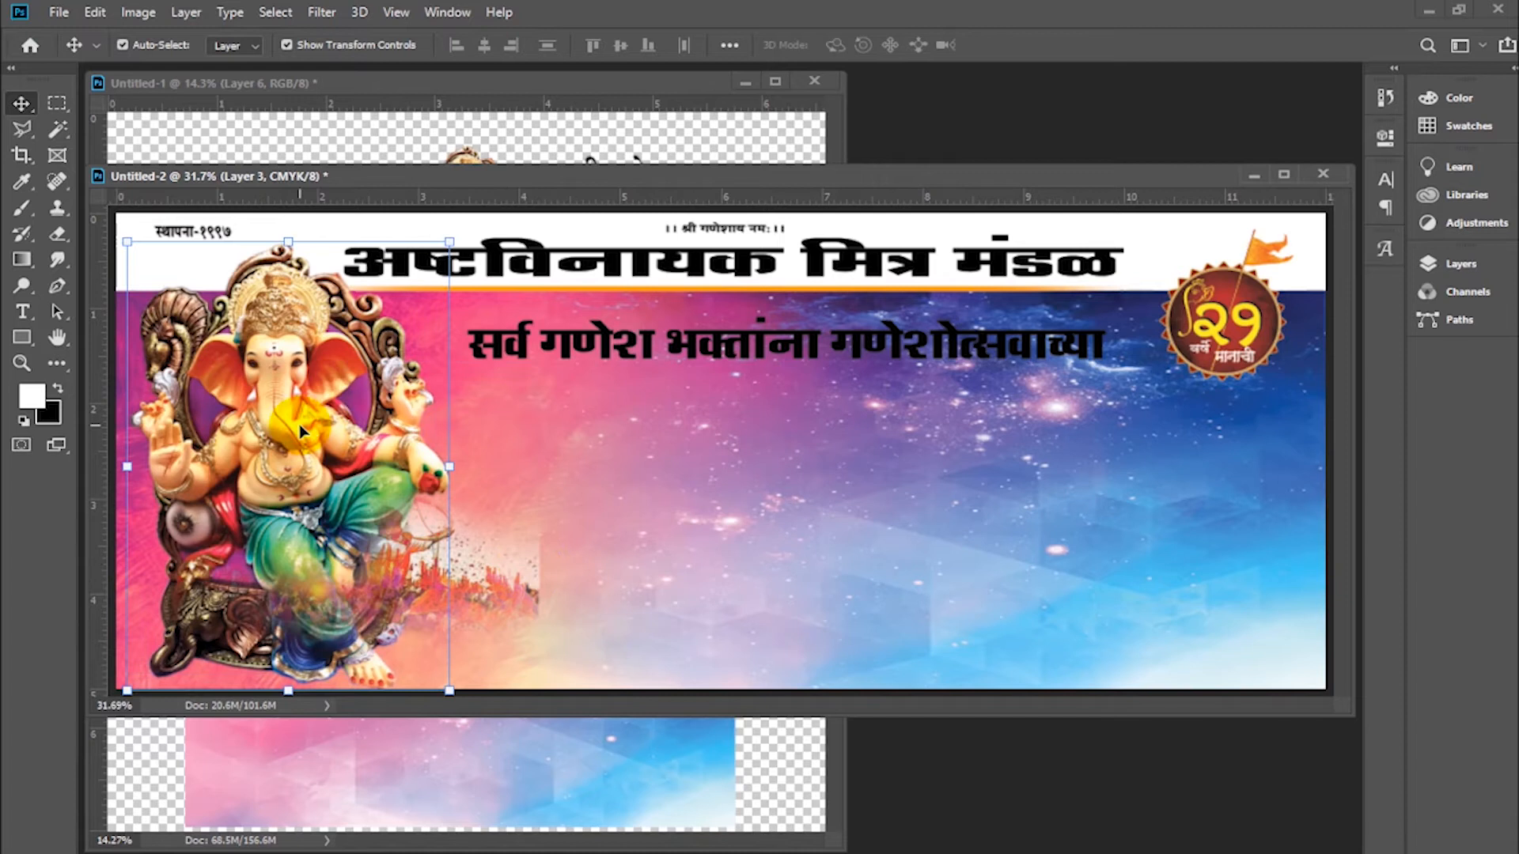
drag(525, 581, 554, 619)
key(ctrl+t)
drag(569, 376, 630, 332)
double_click(570, 605)
drag(565, 613, 552, 590)
click(804, 568)
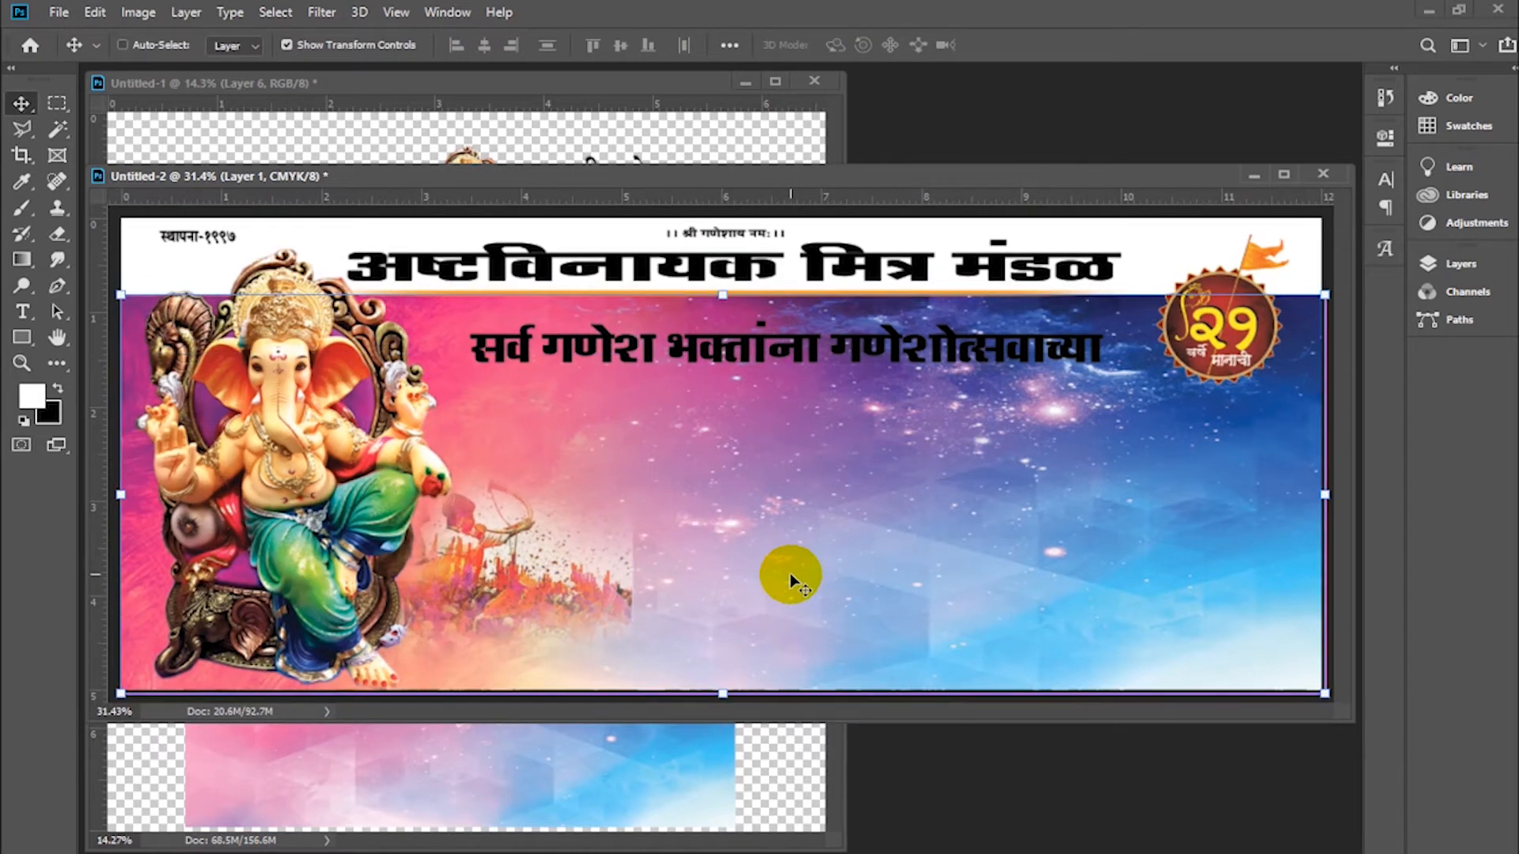
click(804, 570)
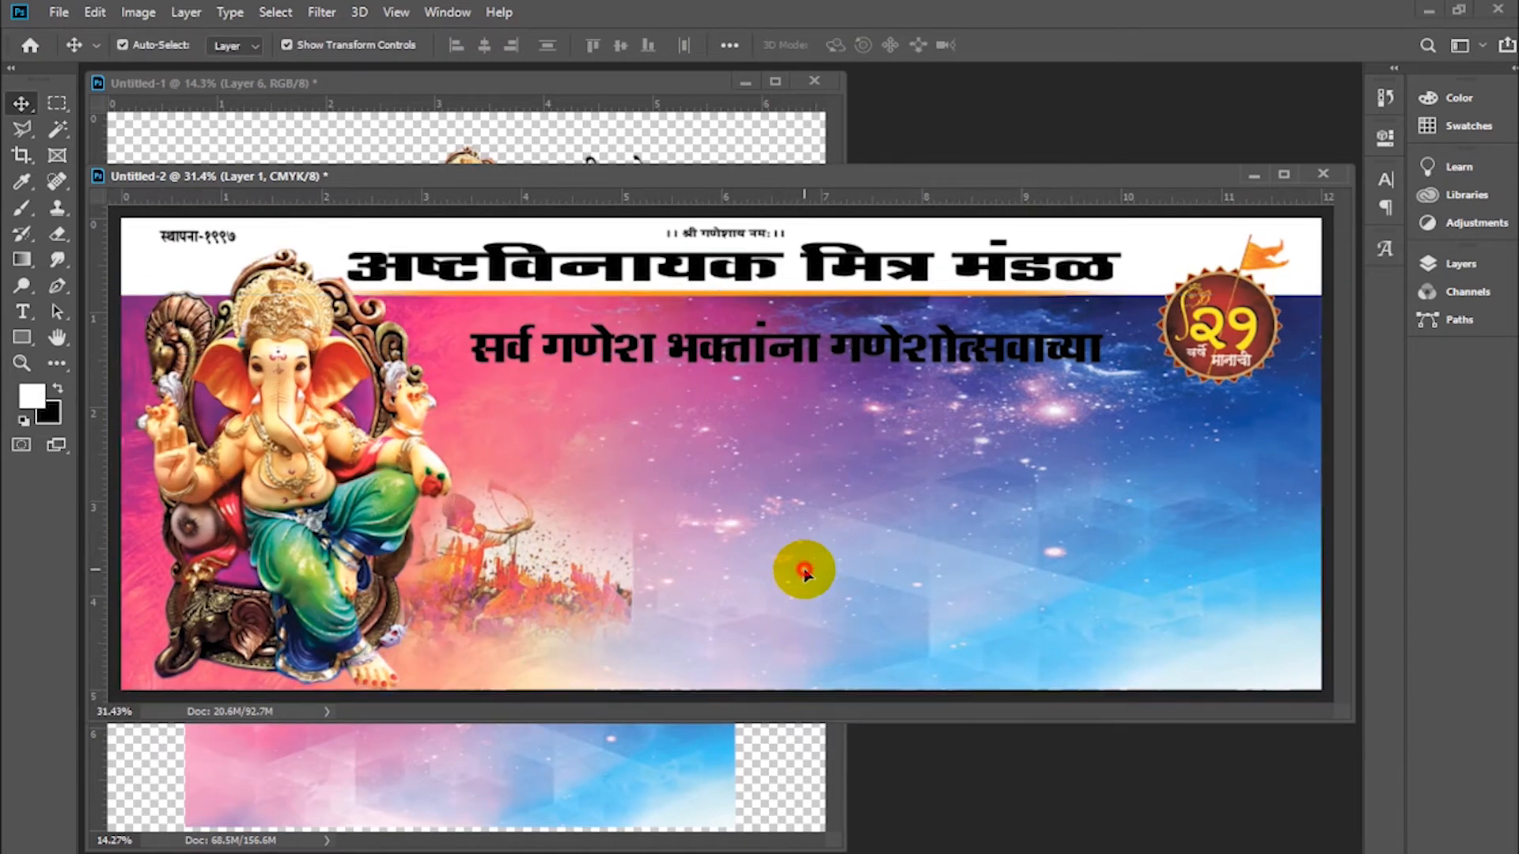
Copy the हार्दिक शुभेच्छा calligraphy from Untitled-1 and center it below the सर्व गणेश भक्तांना गणेशोत्सवाच्या line
click(138, 156)
click(464, 421)
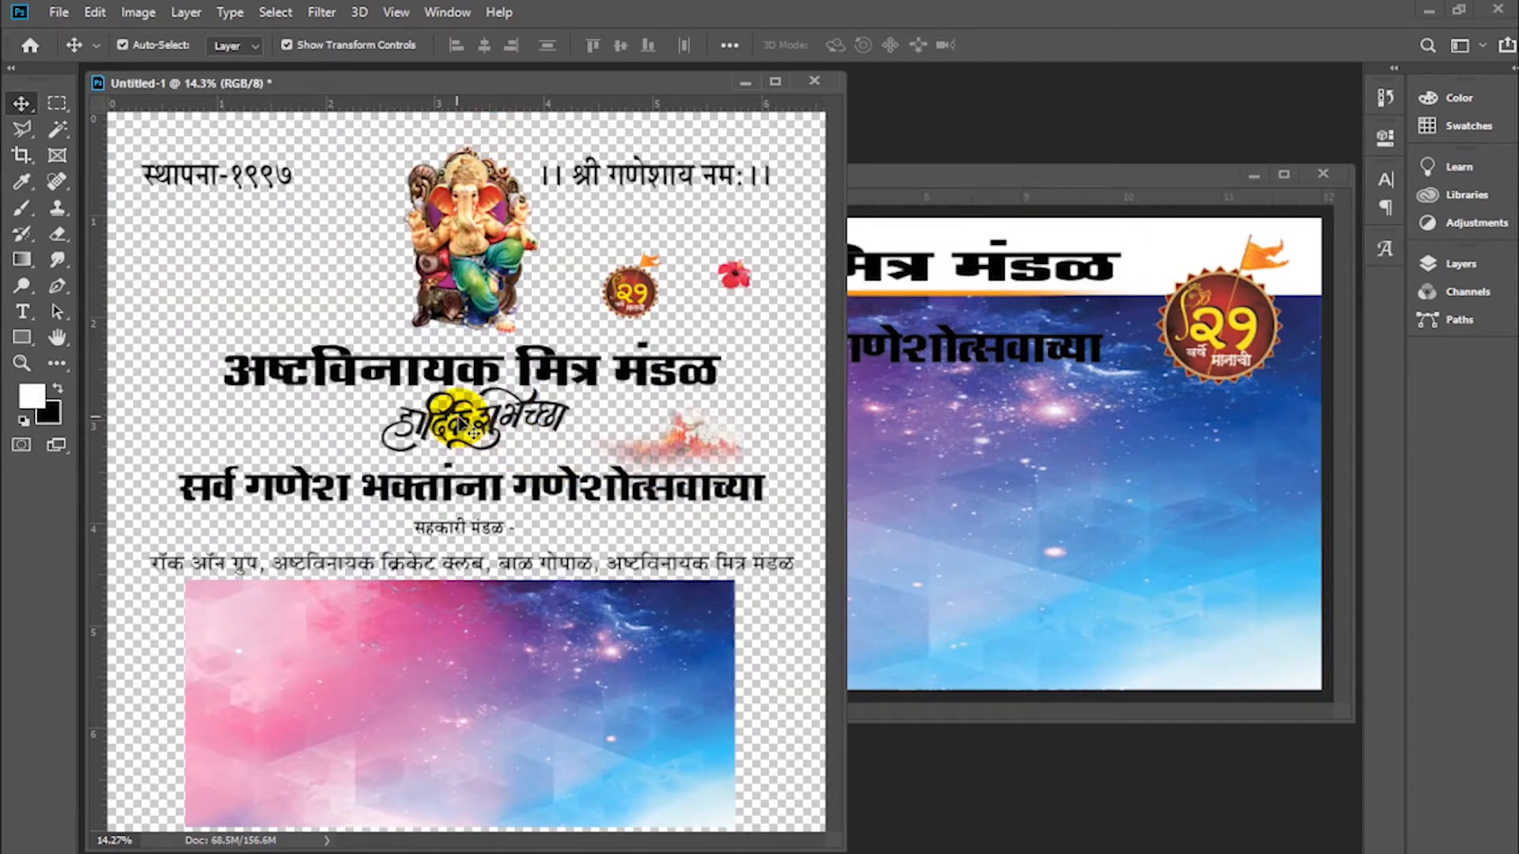
drag(463, 421, 694, 444)
key(ctrl+z)
drag(1041, 444, 867, 402)
key(Return)
click(774, 336)
click(505, 524)
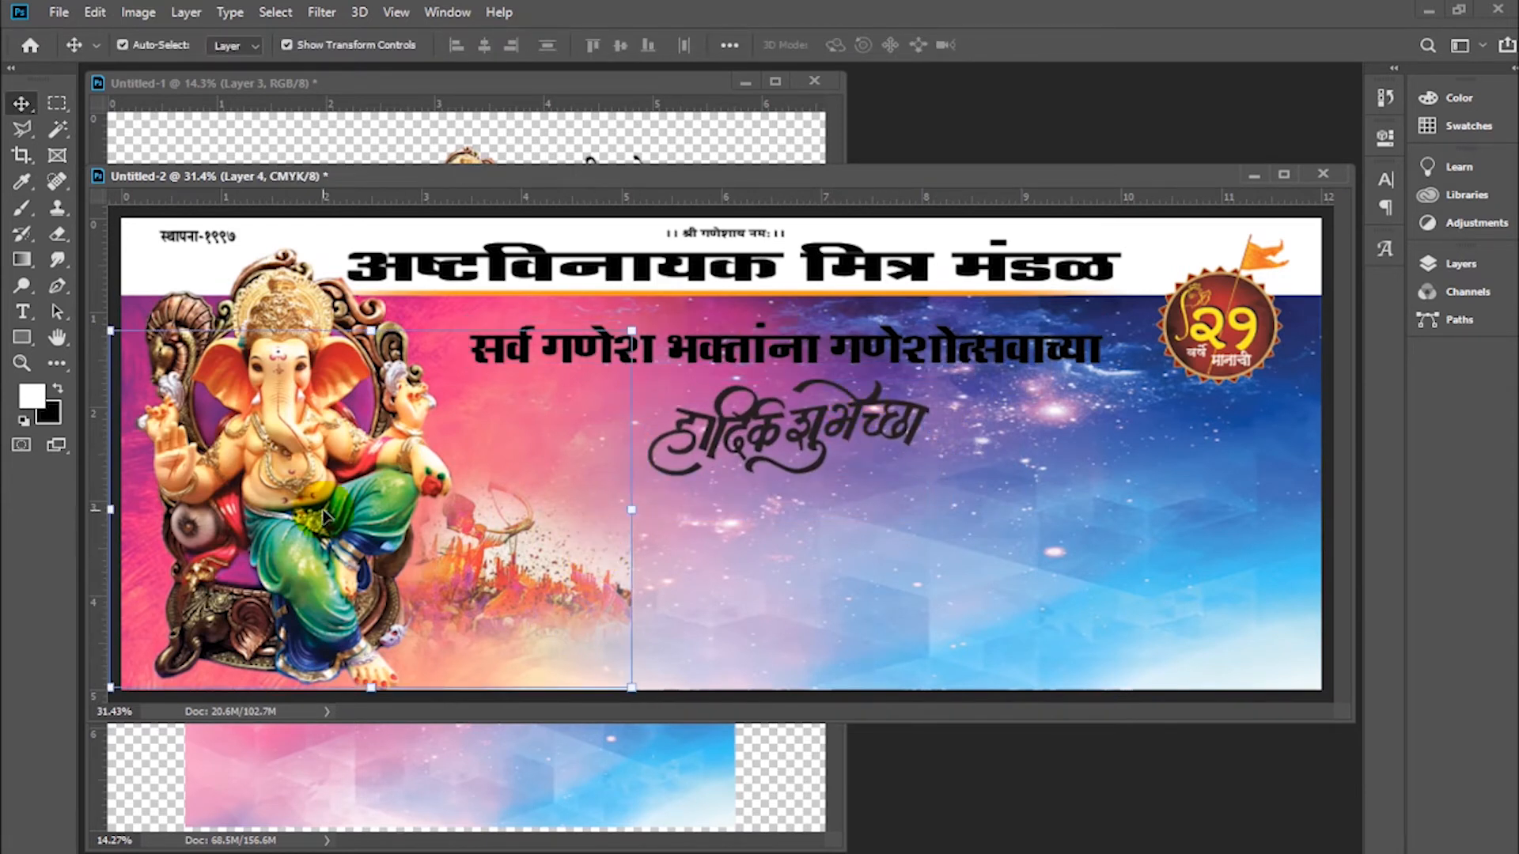
click(622, 796)
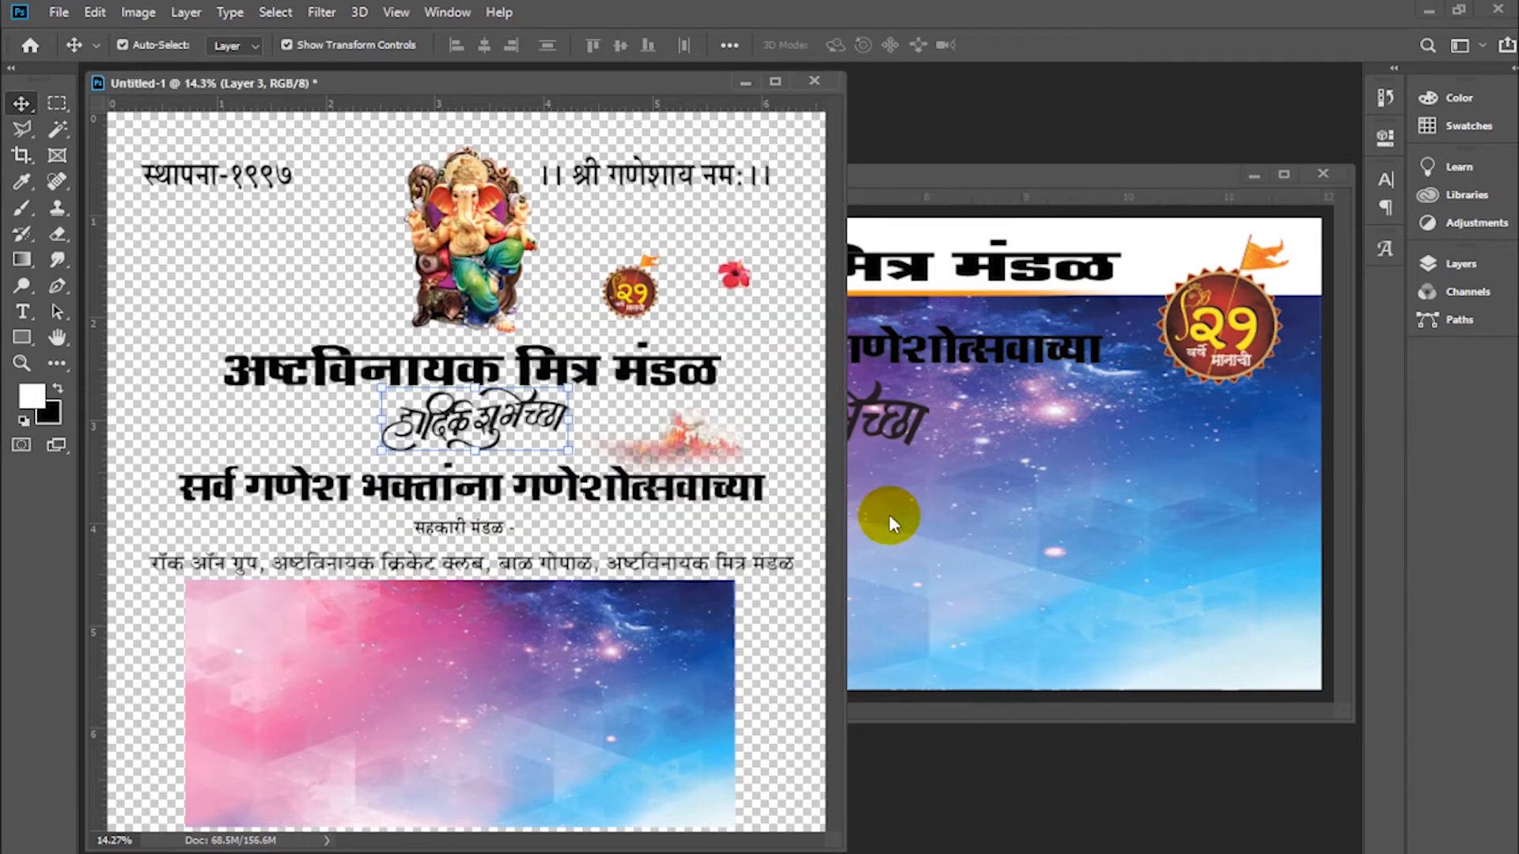
click(1175, 507)
Draw a white rounded rectangle below the calligraphy, beside the archer artwork, and enlarge it to about 366 × 472 px
key(ctrl+minus)
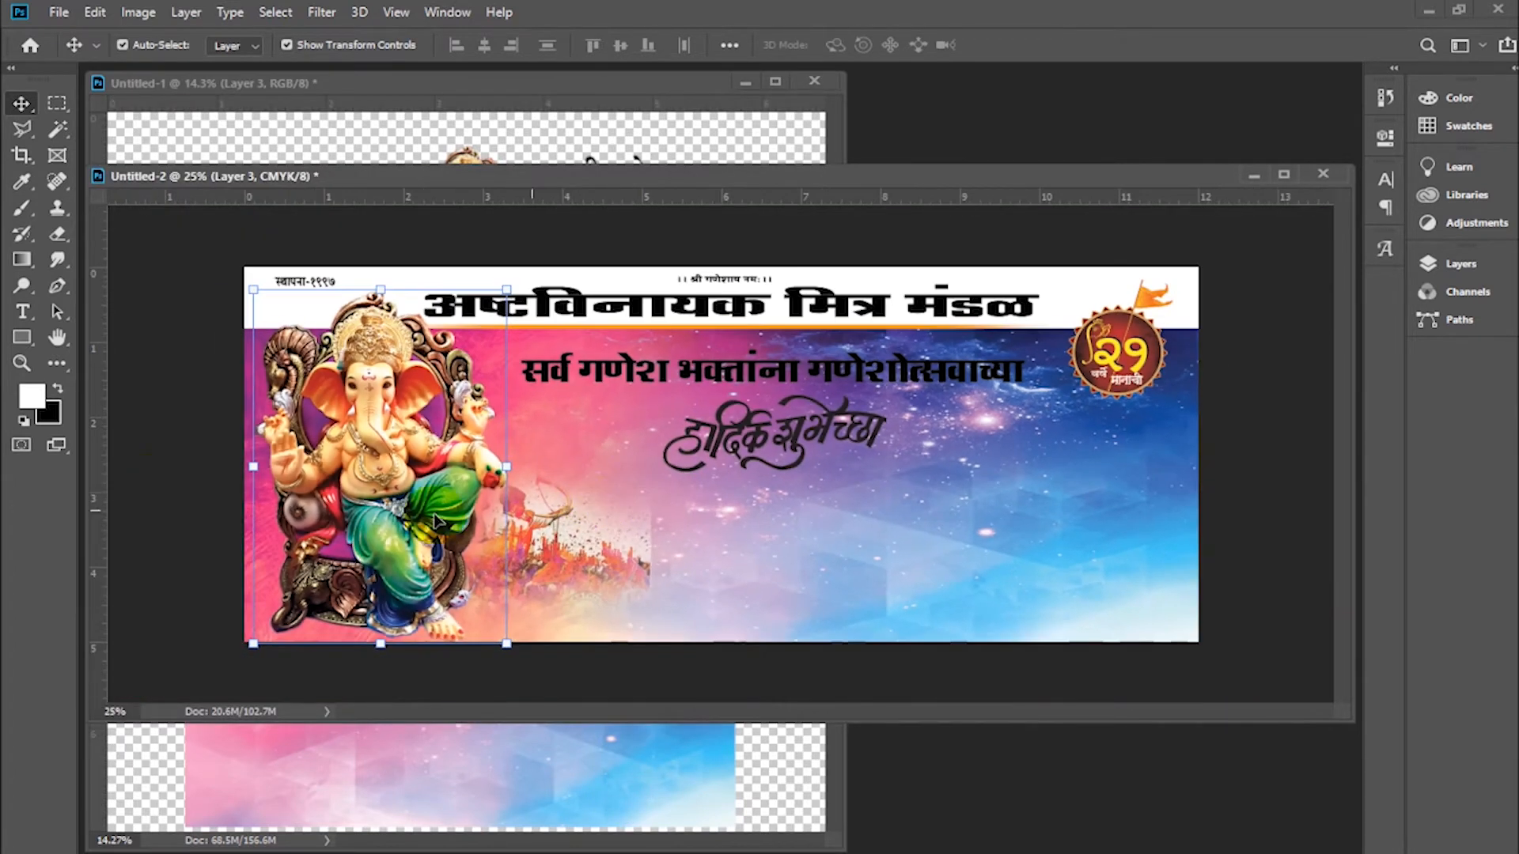
click(21, 342)
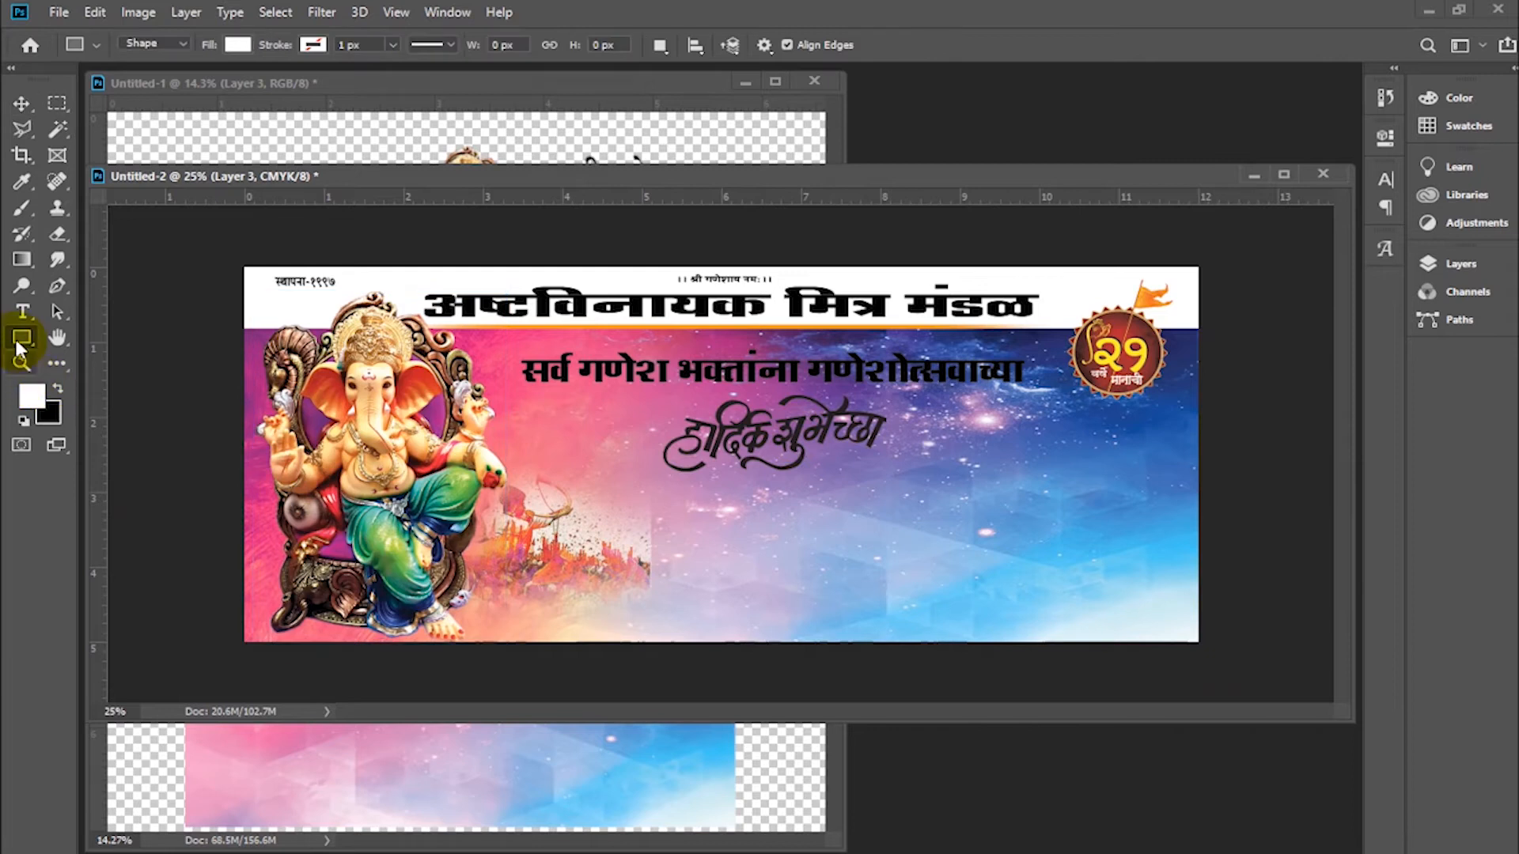
click(109, 357)
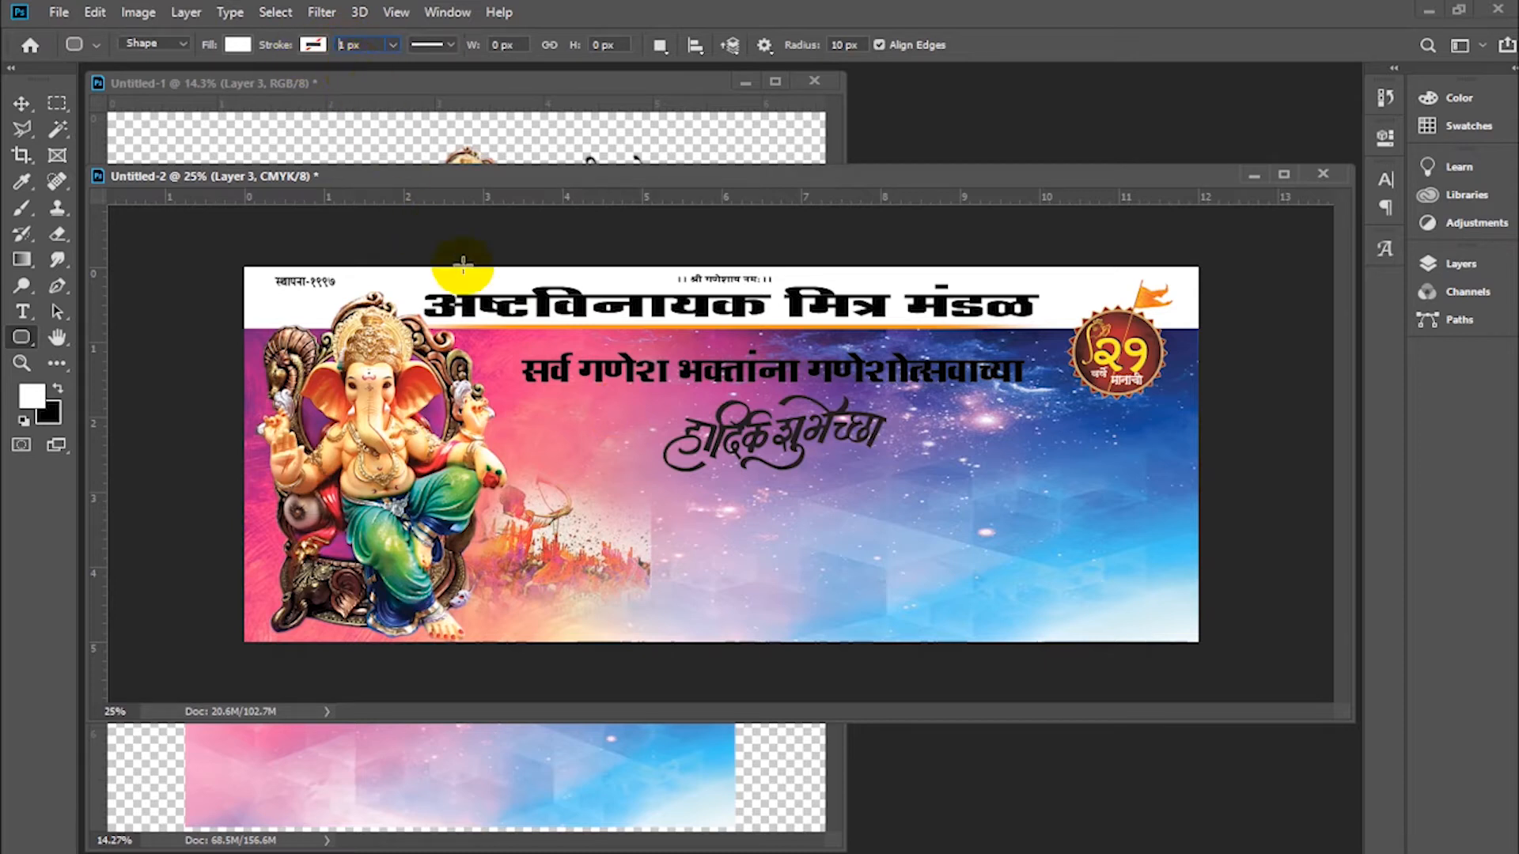
drag(616, 478, 688, 576)
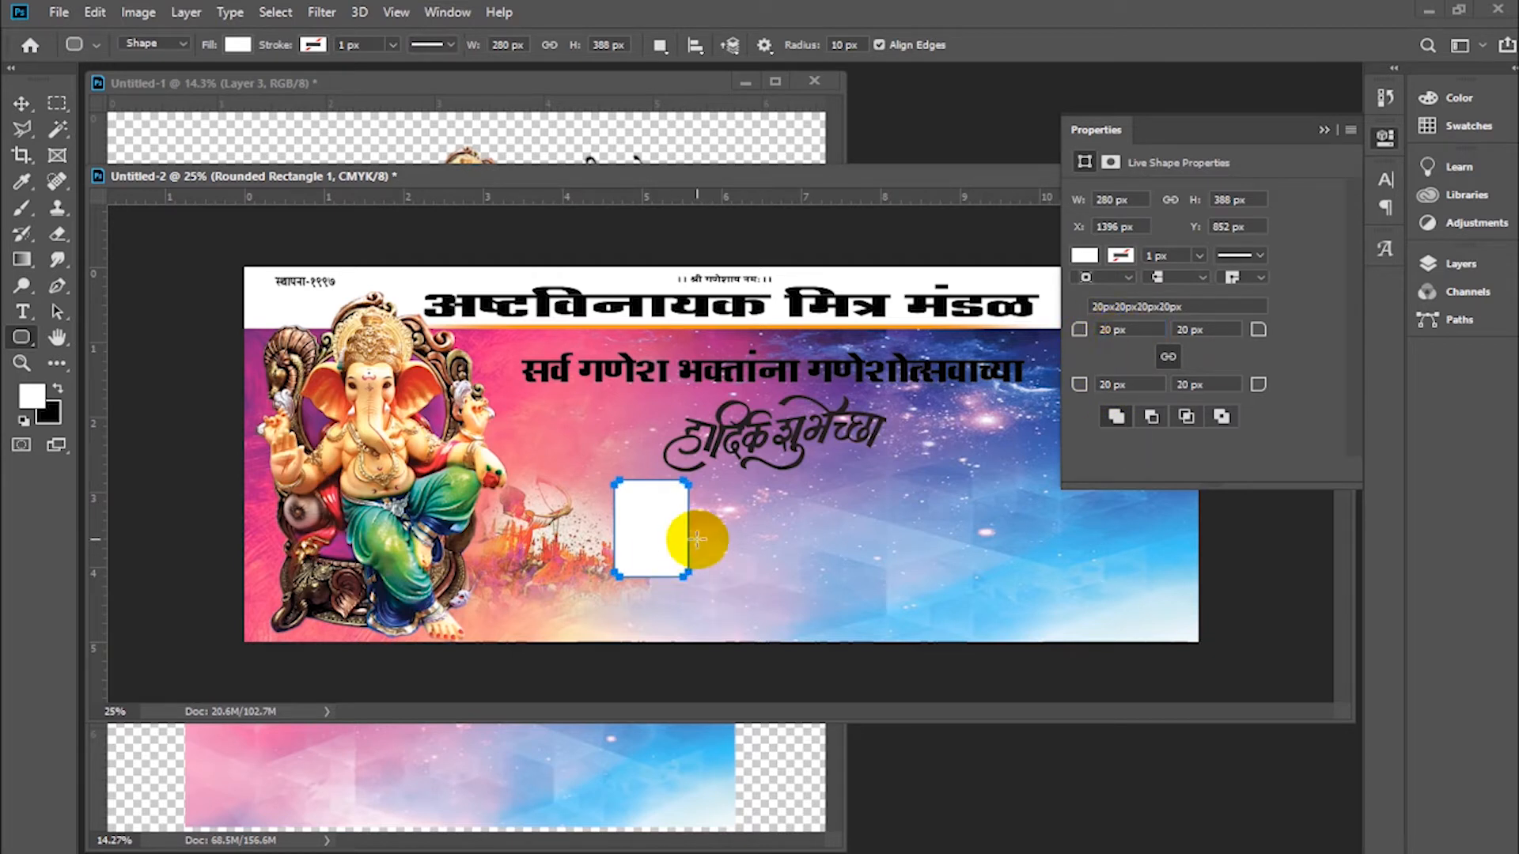
scroll(693, 533, up, 3)
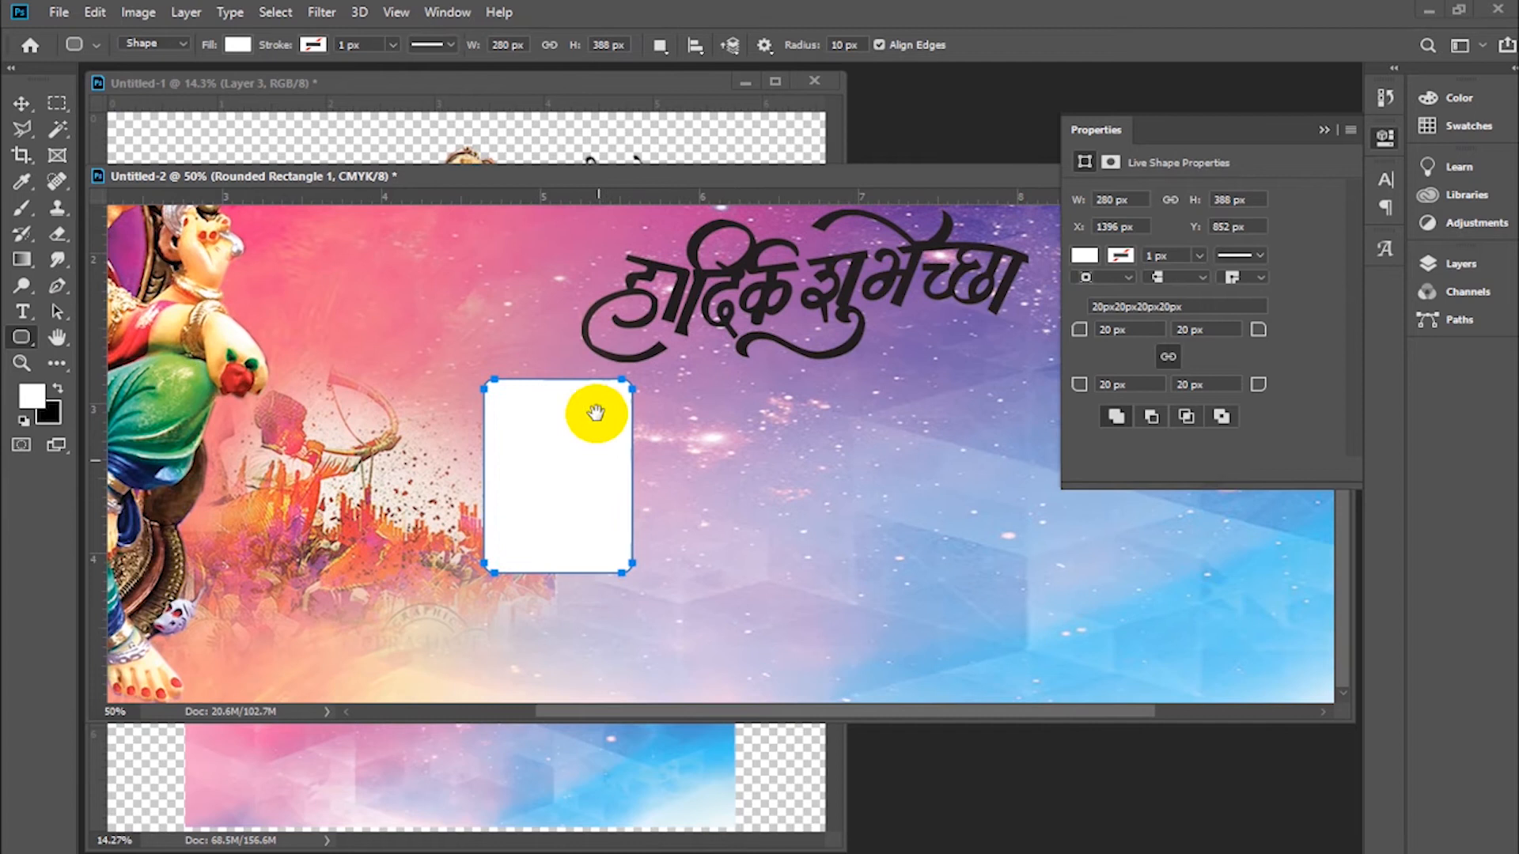
click(16, 119)
drag(633, 576, 681, 625)
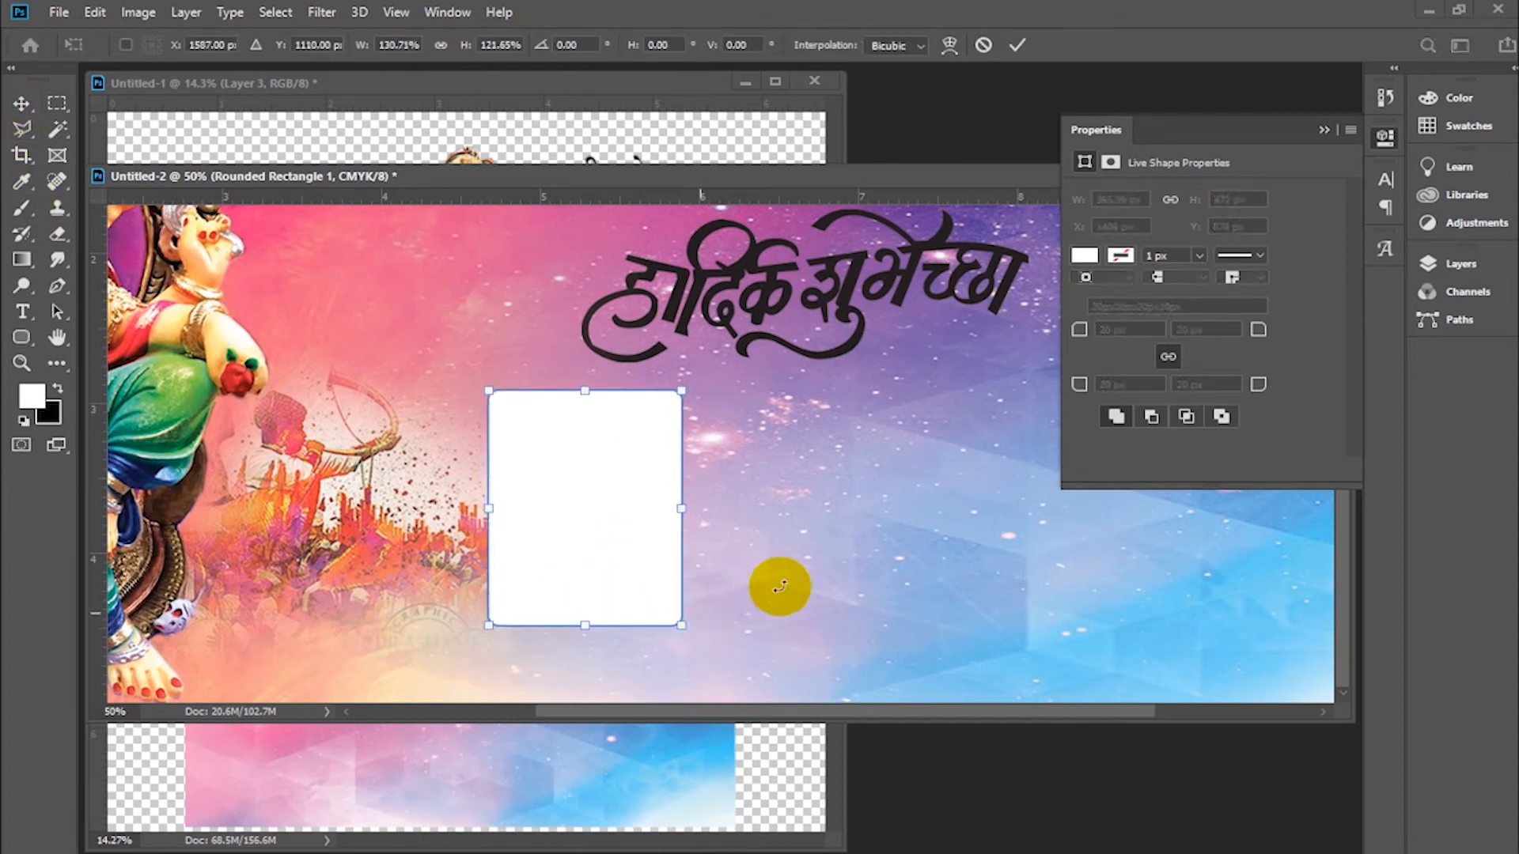
key(Return)
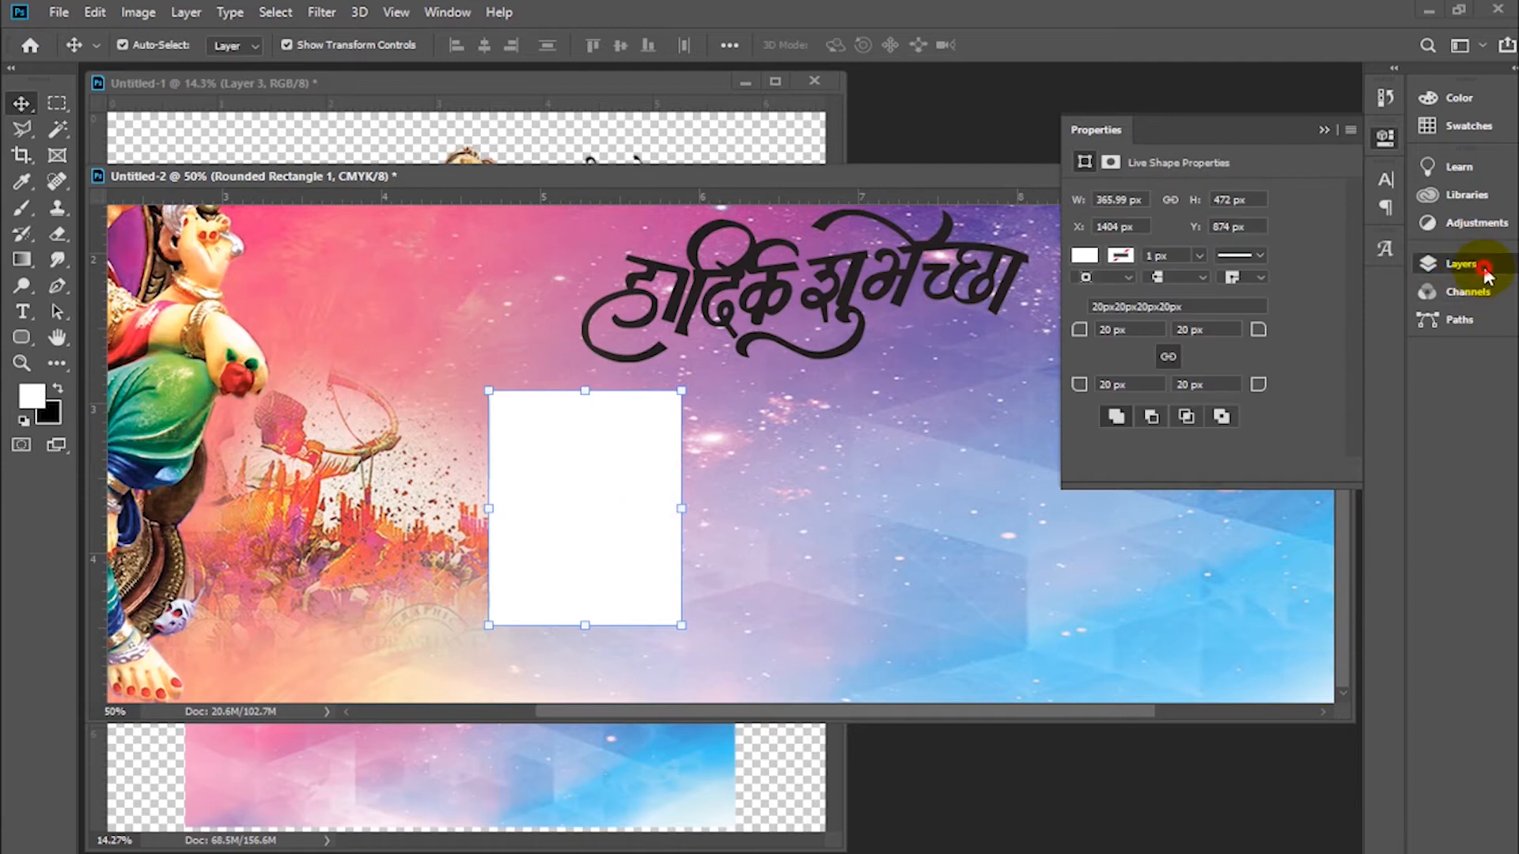
Add a 5 px black outside stroke to the white rounded rectangle
click(1458, 265)
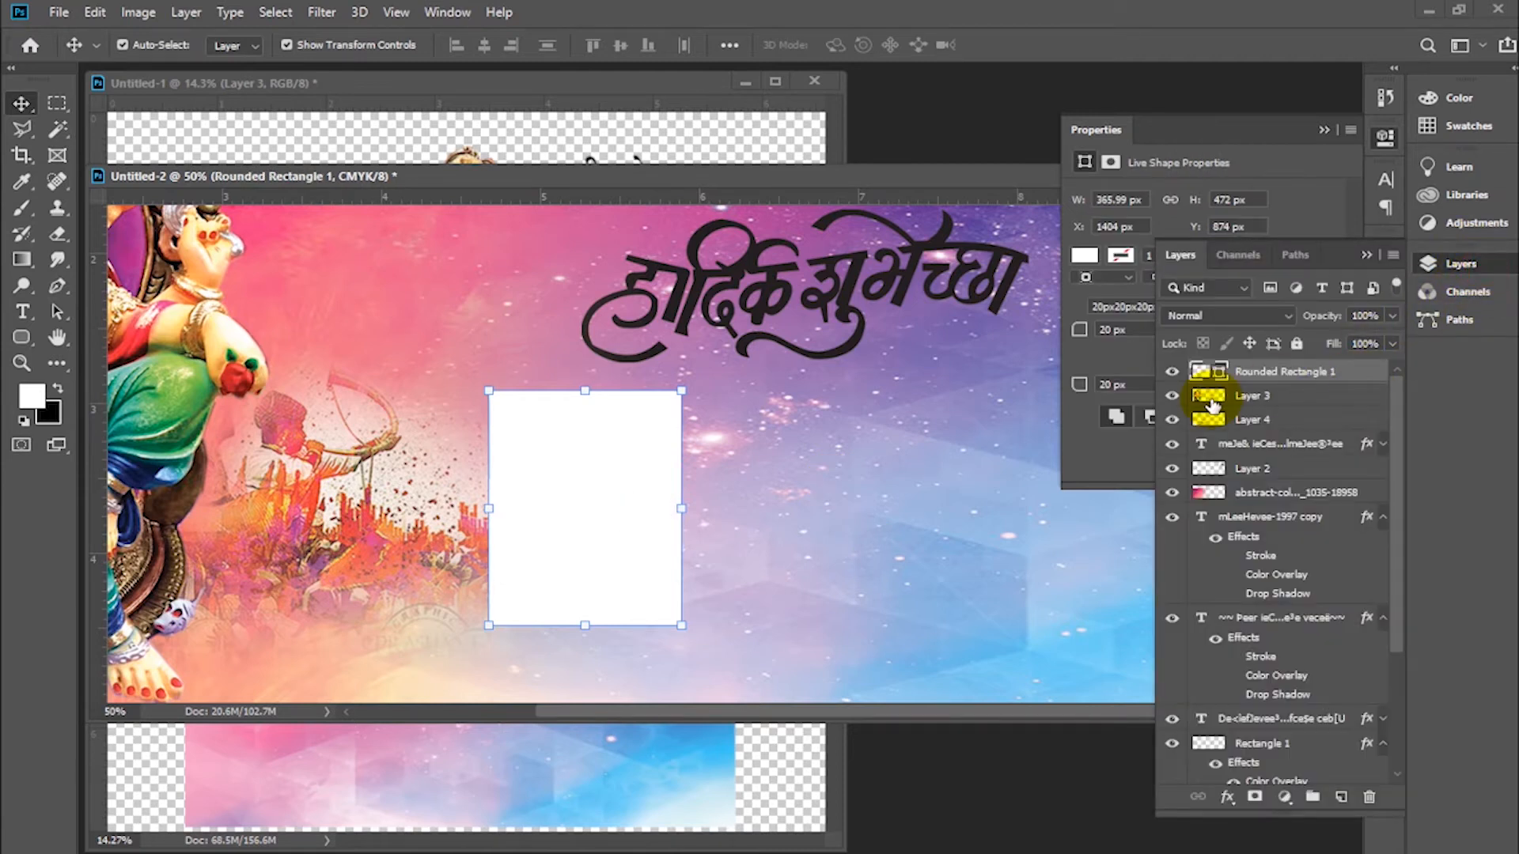
double_click(1359, 374)
drag(898, 360, 1117, 145)
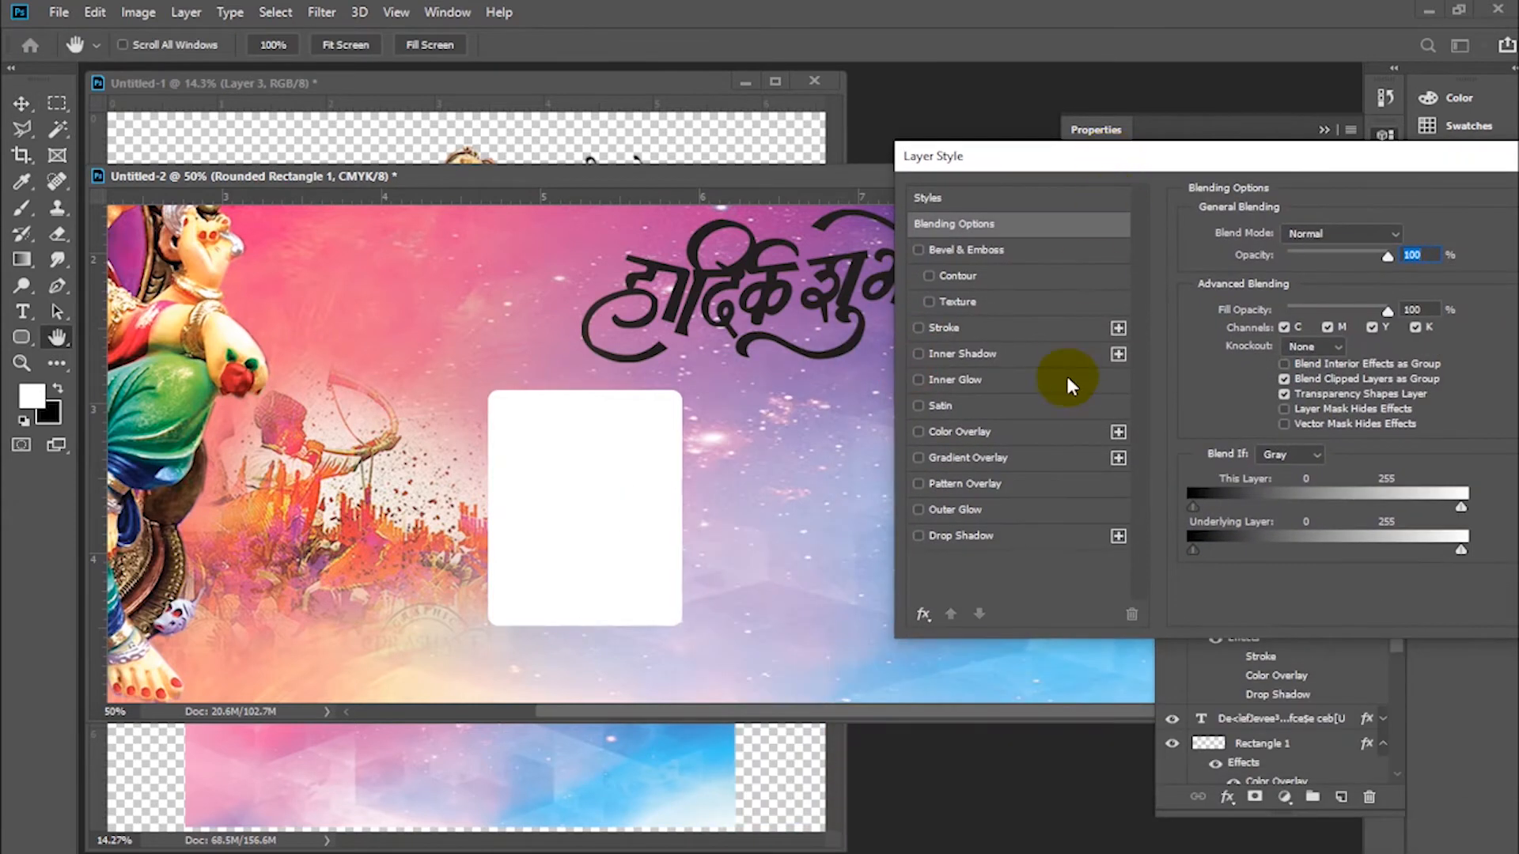
click(934, 331)
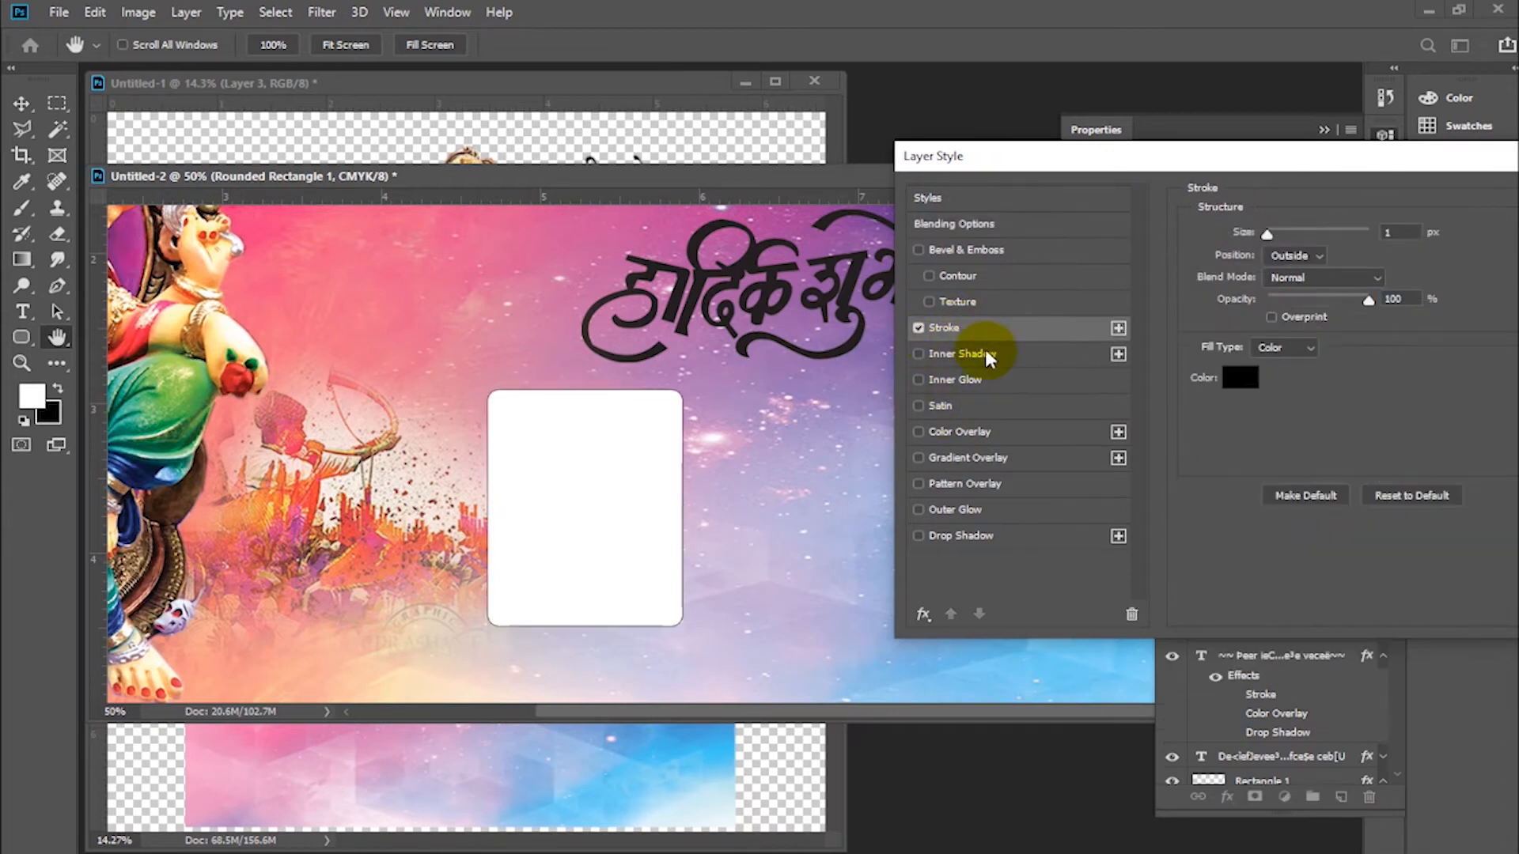
text(5)
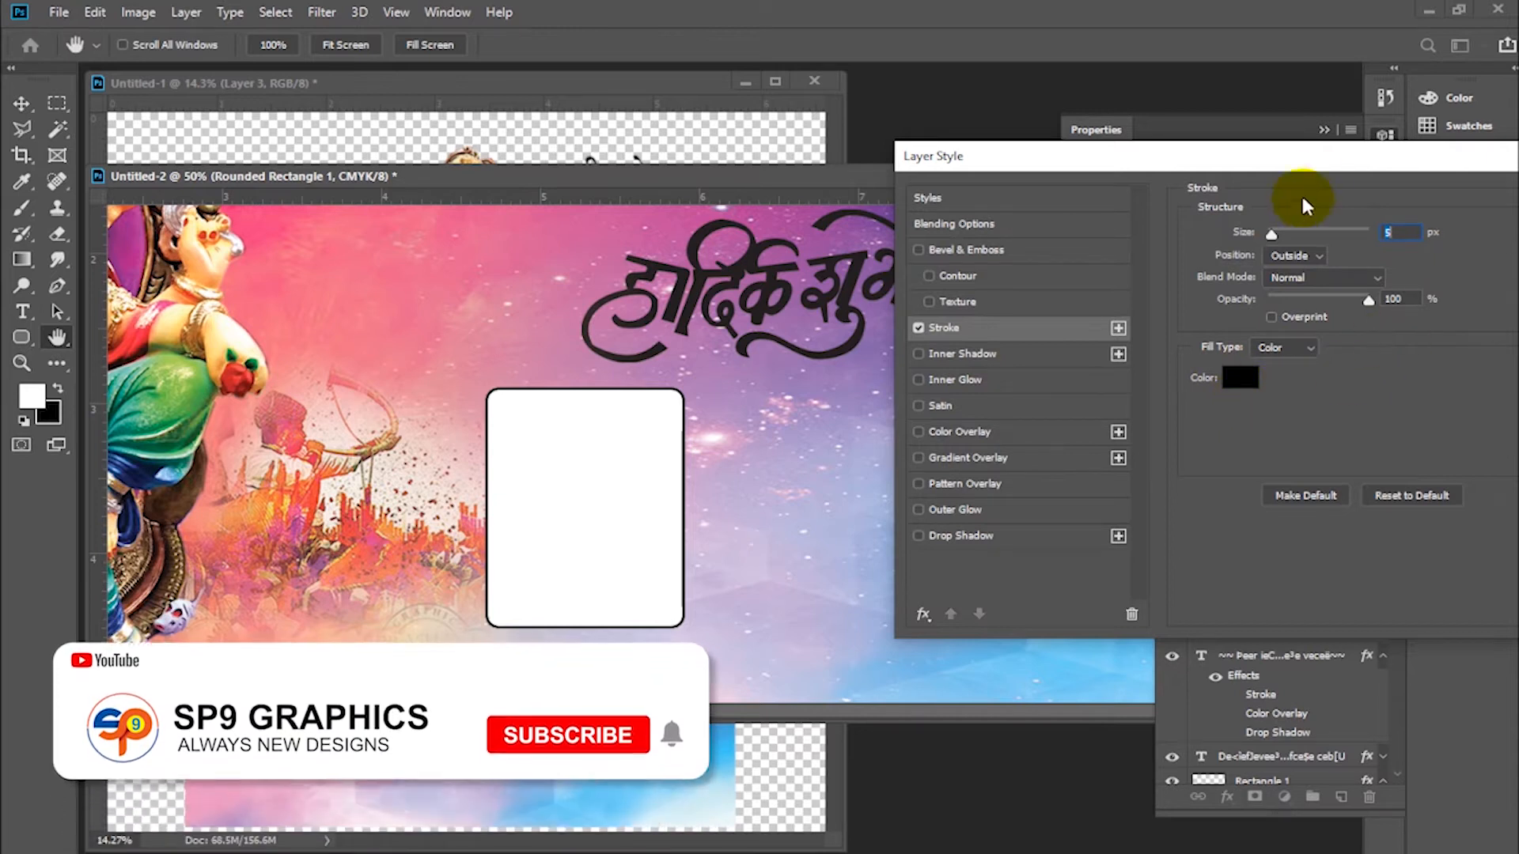
drag(1332, 156, 1182, 161)
click(1472, 200)
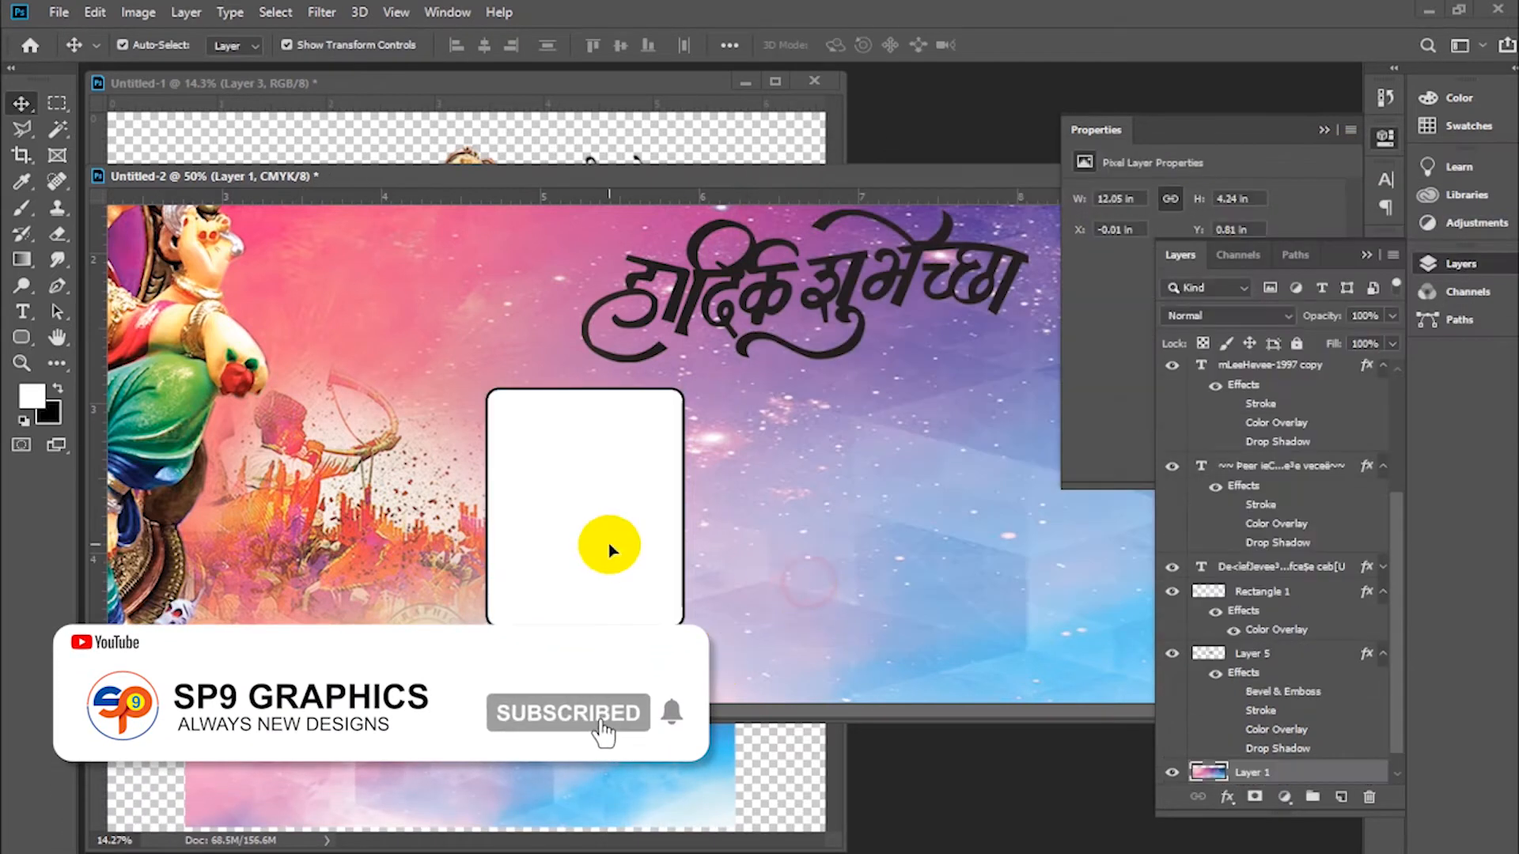
Duplicate the outlined rounded rectangle to form a horizontal row of five photo frames below the calligraphy
key(ctrl+0)
click(1094, 132)
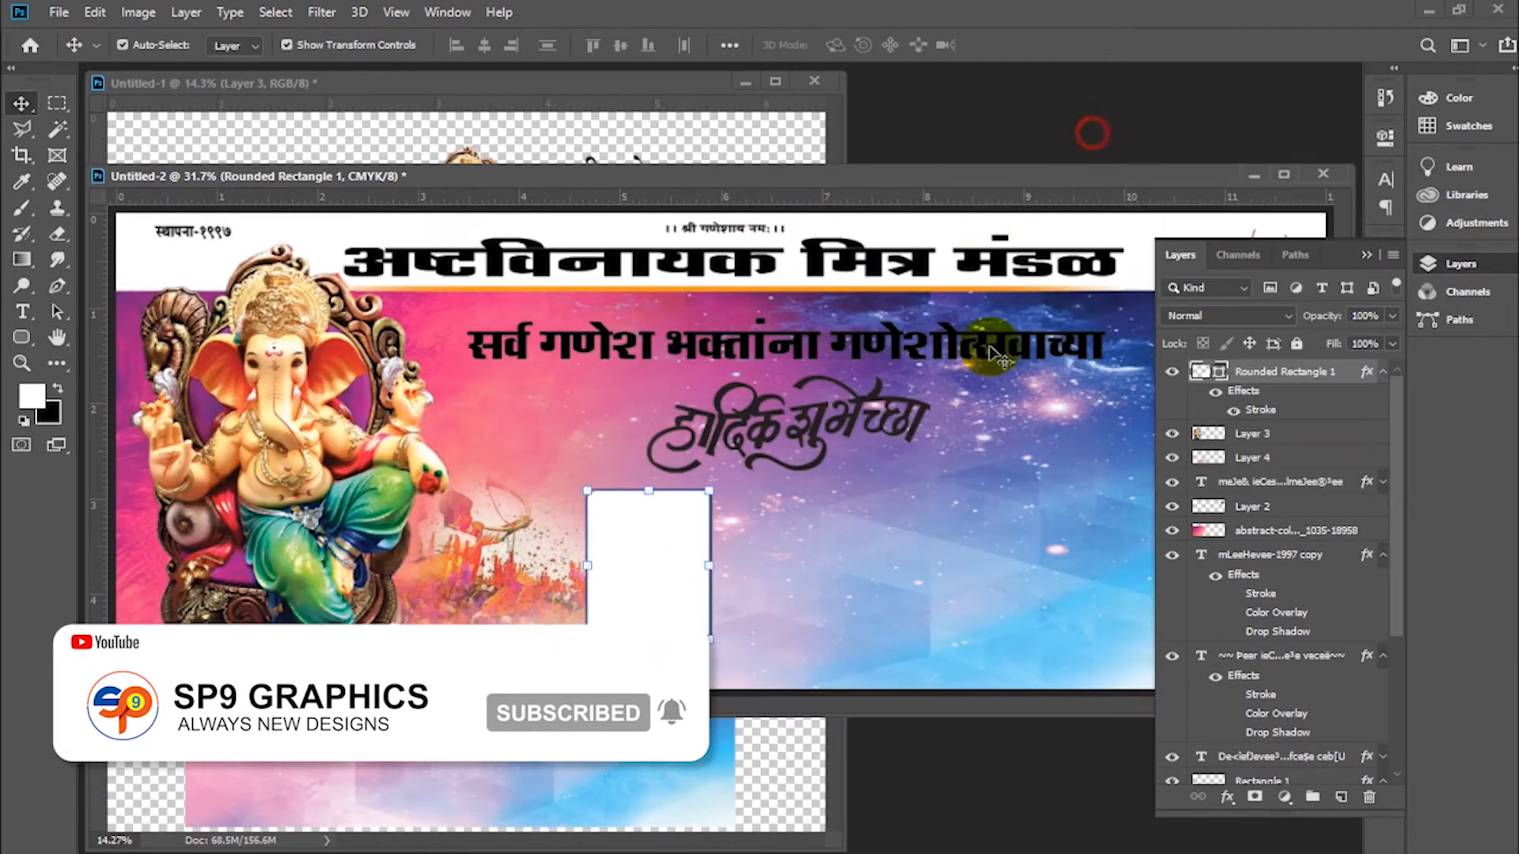
click(1181, 266)
drag(726, 610, 803, 565)
ctrl+shift+click(671, 561)
drag(675, 558, 962, 560)
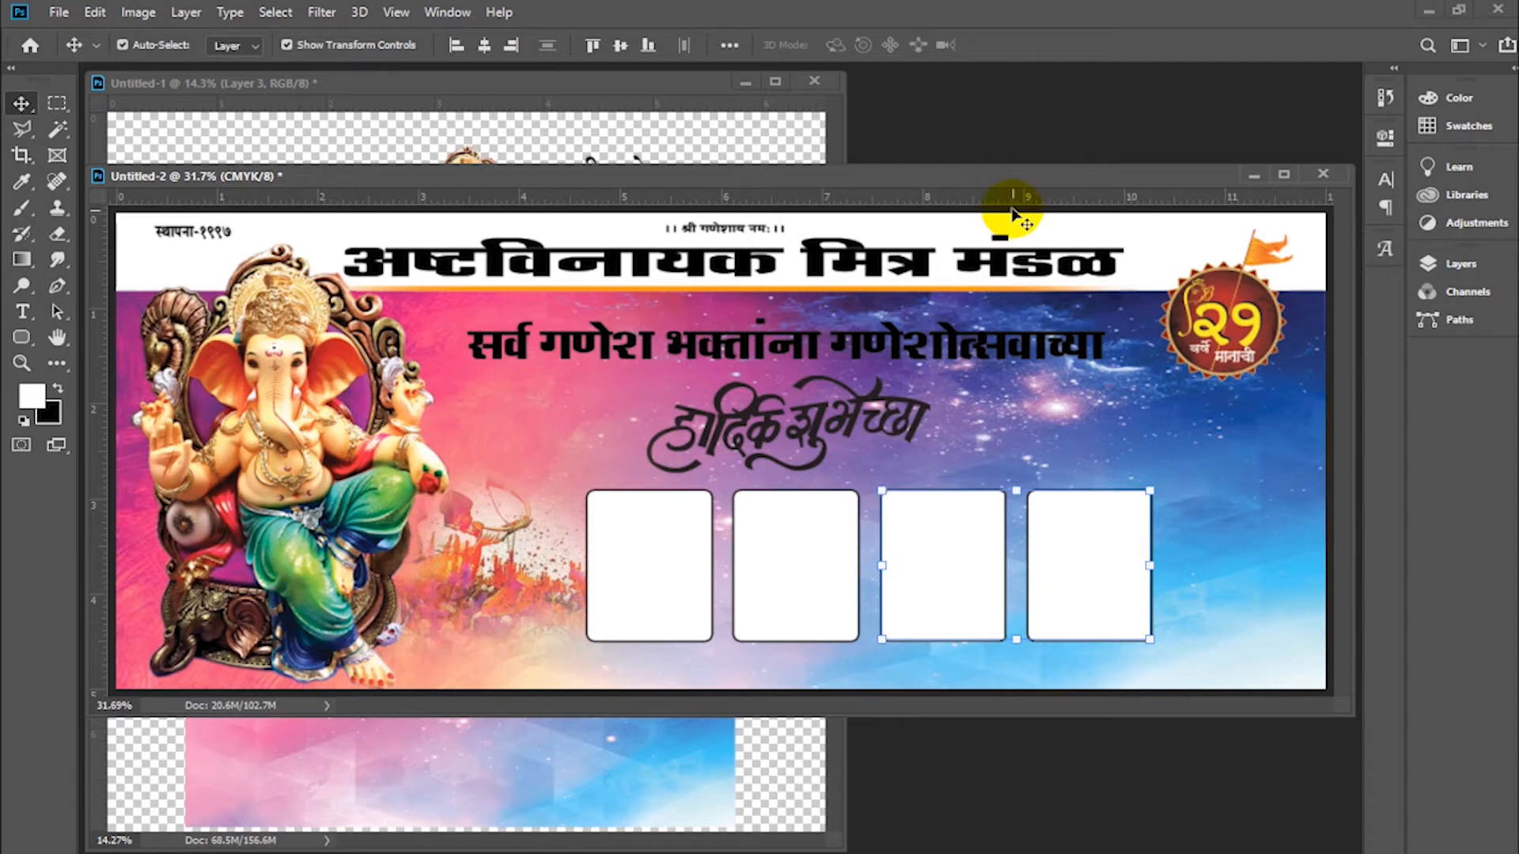
drag(1017, 174, 958, 171)
ctrl+click(1058, 577)
drag(1036, 600, 1187, 597)
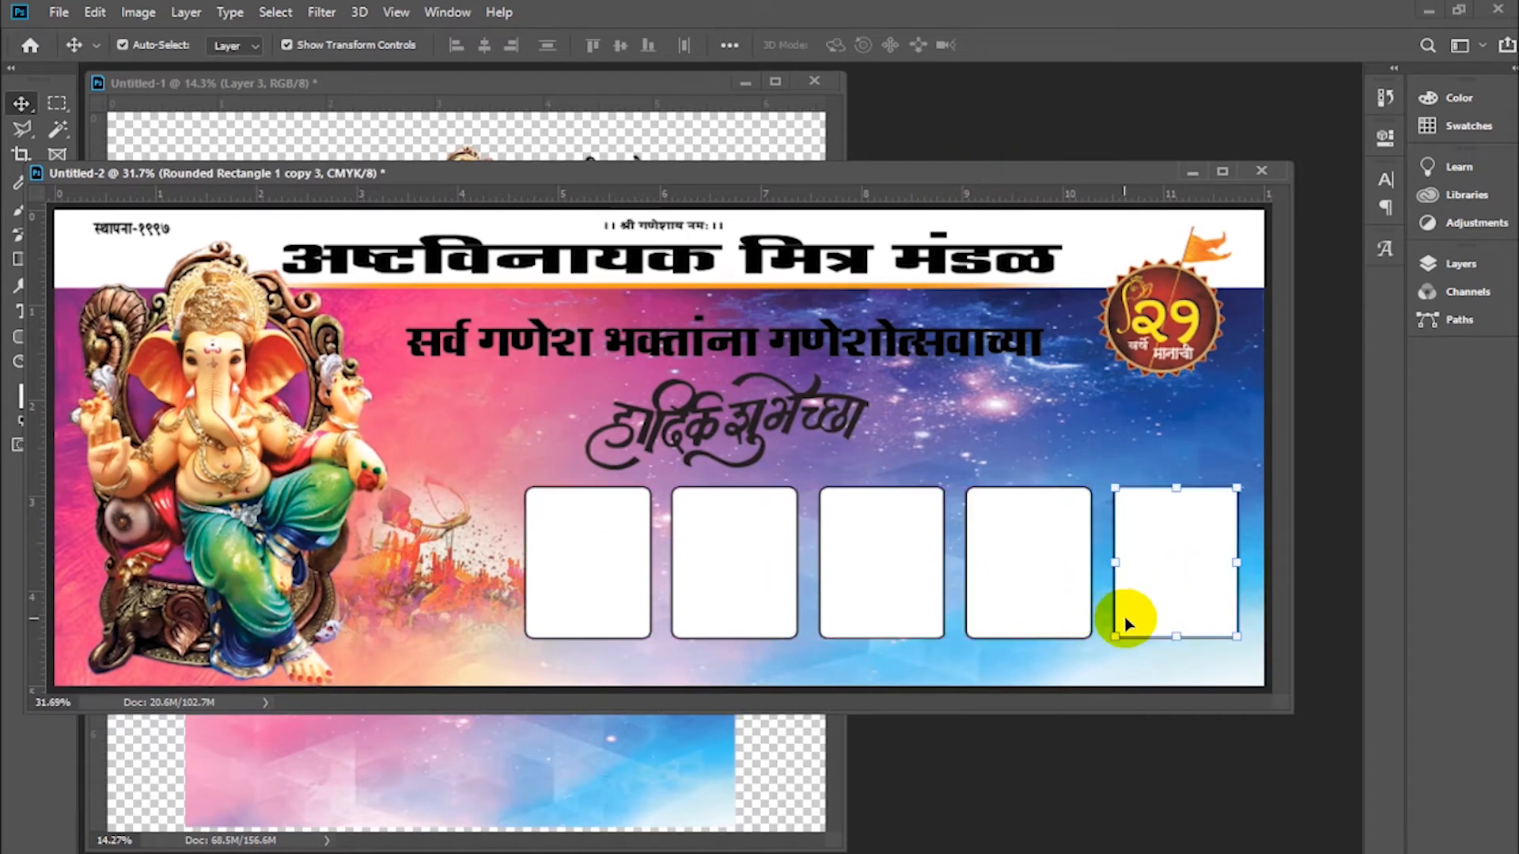
Nudge the second to fifth photo frames left to tighten and even out the gaps in the row
key(shift+Left)
key(shift+Left)
shift+click(1037, 629)
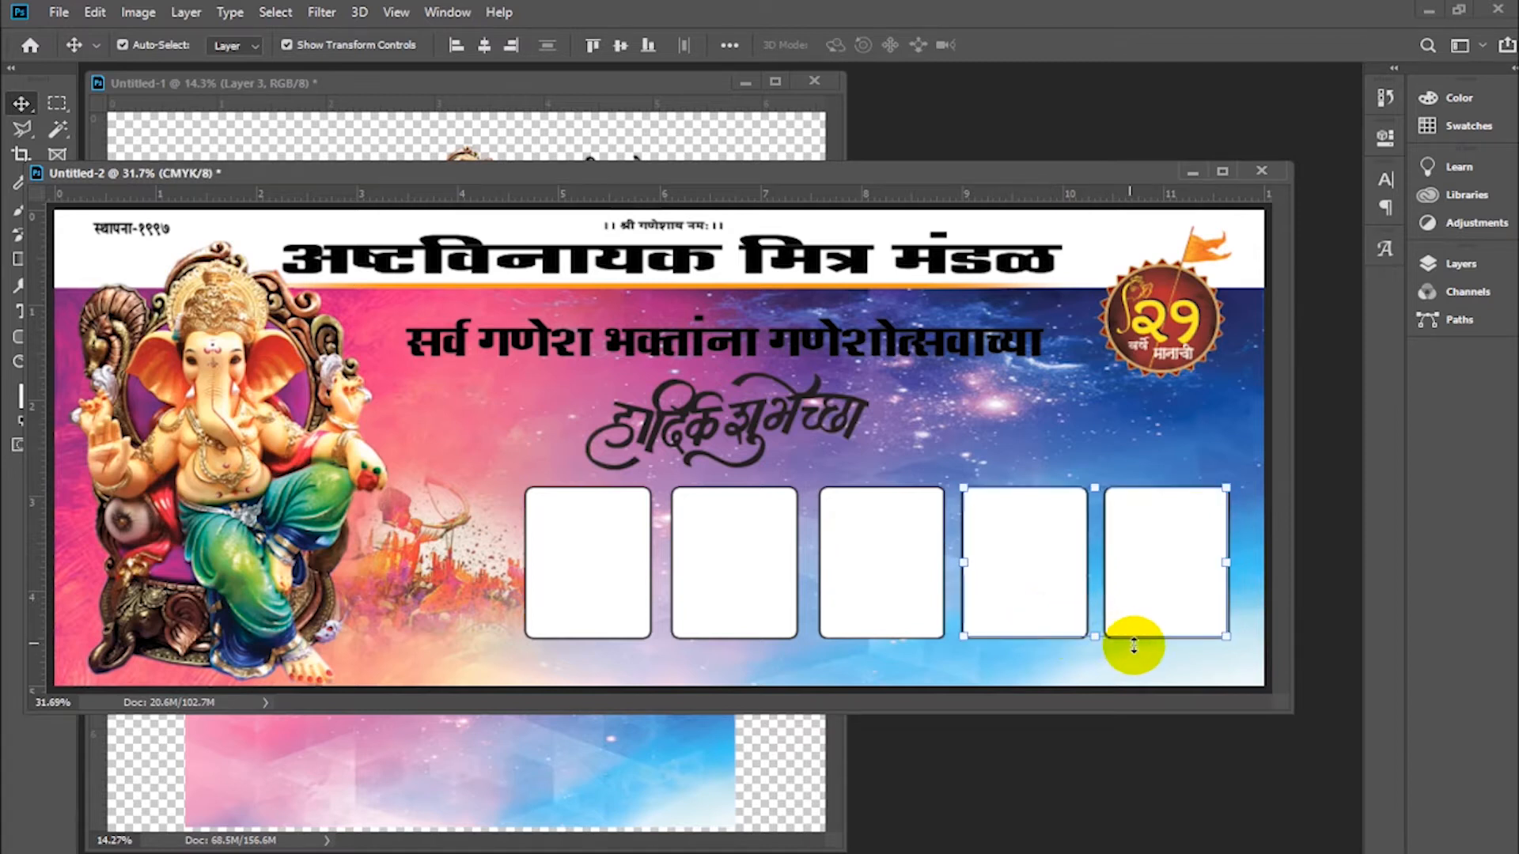
shift+click(894, 599)
key(Left)
key(Left)
key(Left)
key(Left)
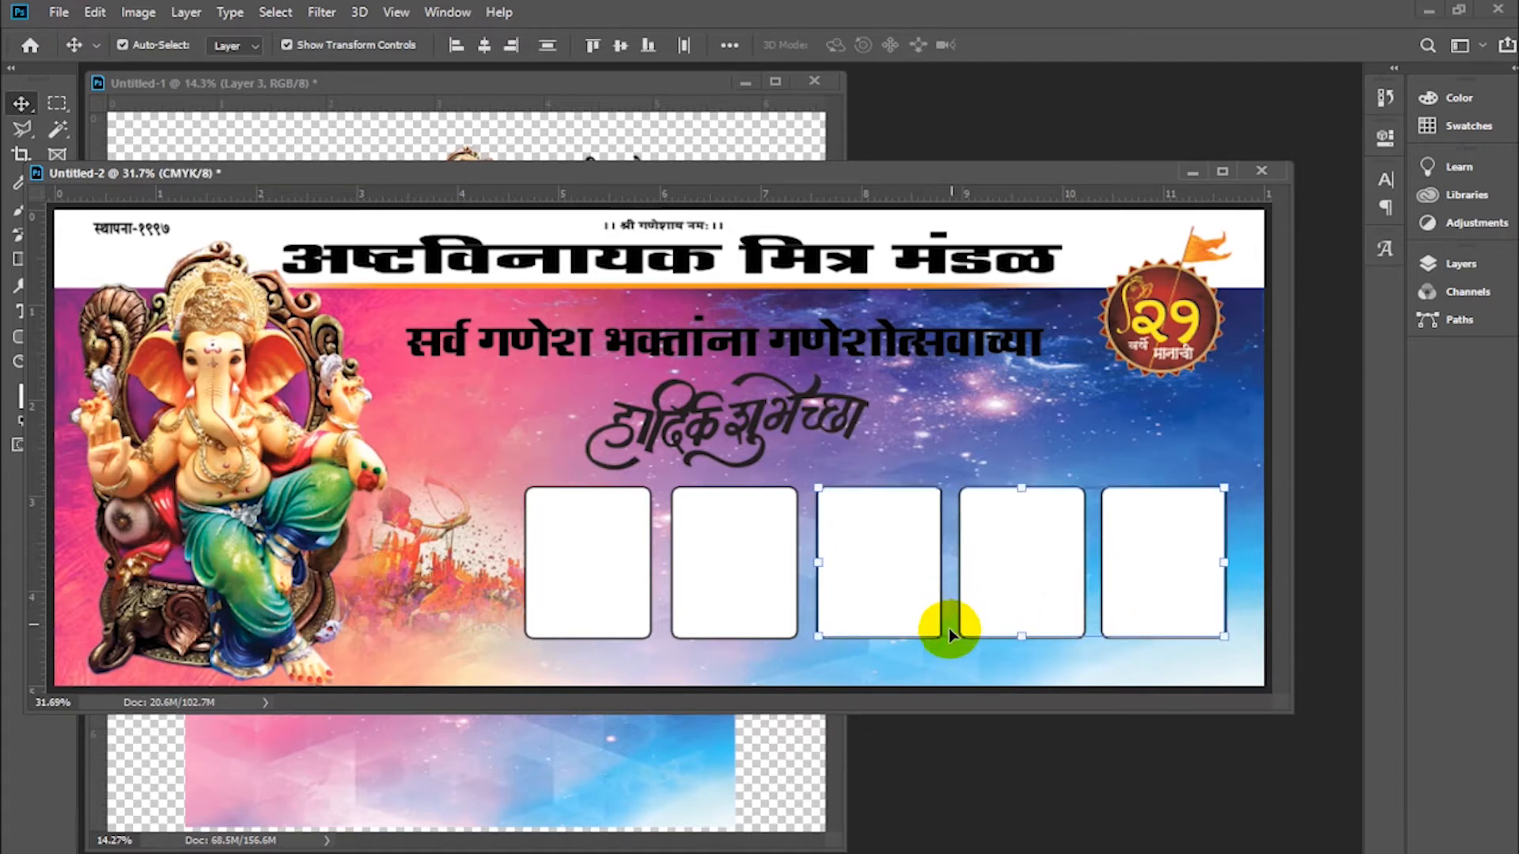
shift+click(755, 603)
key(shift+Left)
click(1055, 421)
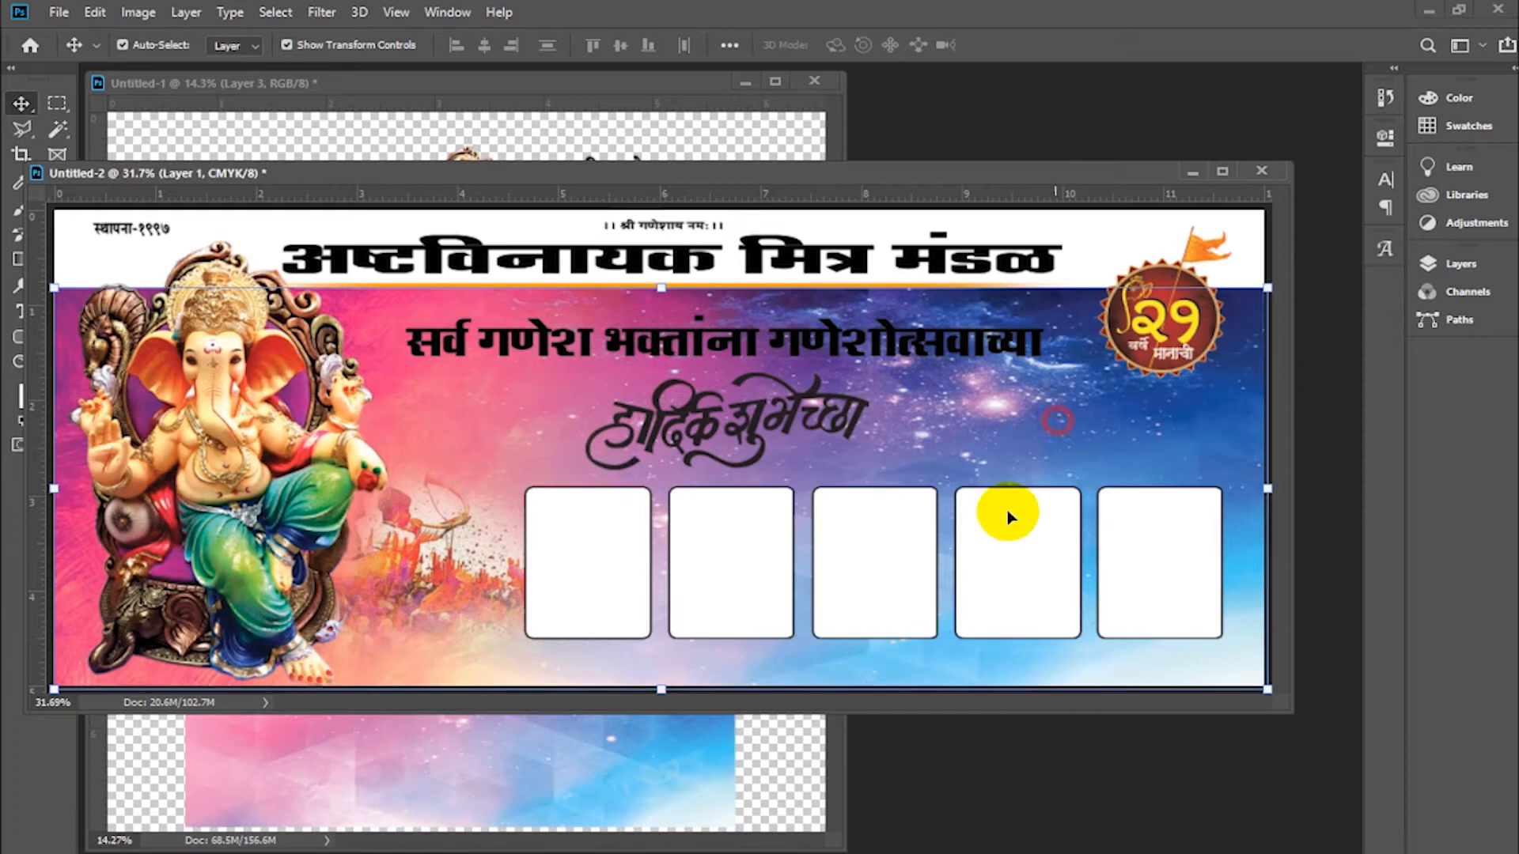
Draw a white rectangle of about 3636 × 124 px across the full width of the banner's bottom edge
drag(288, 174, 463, 169)
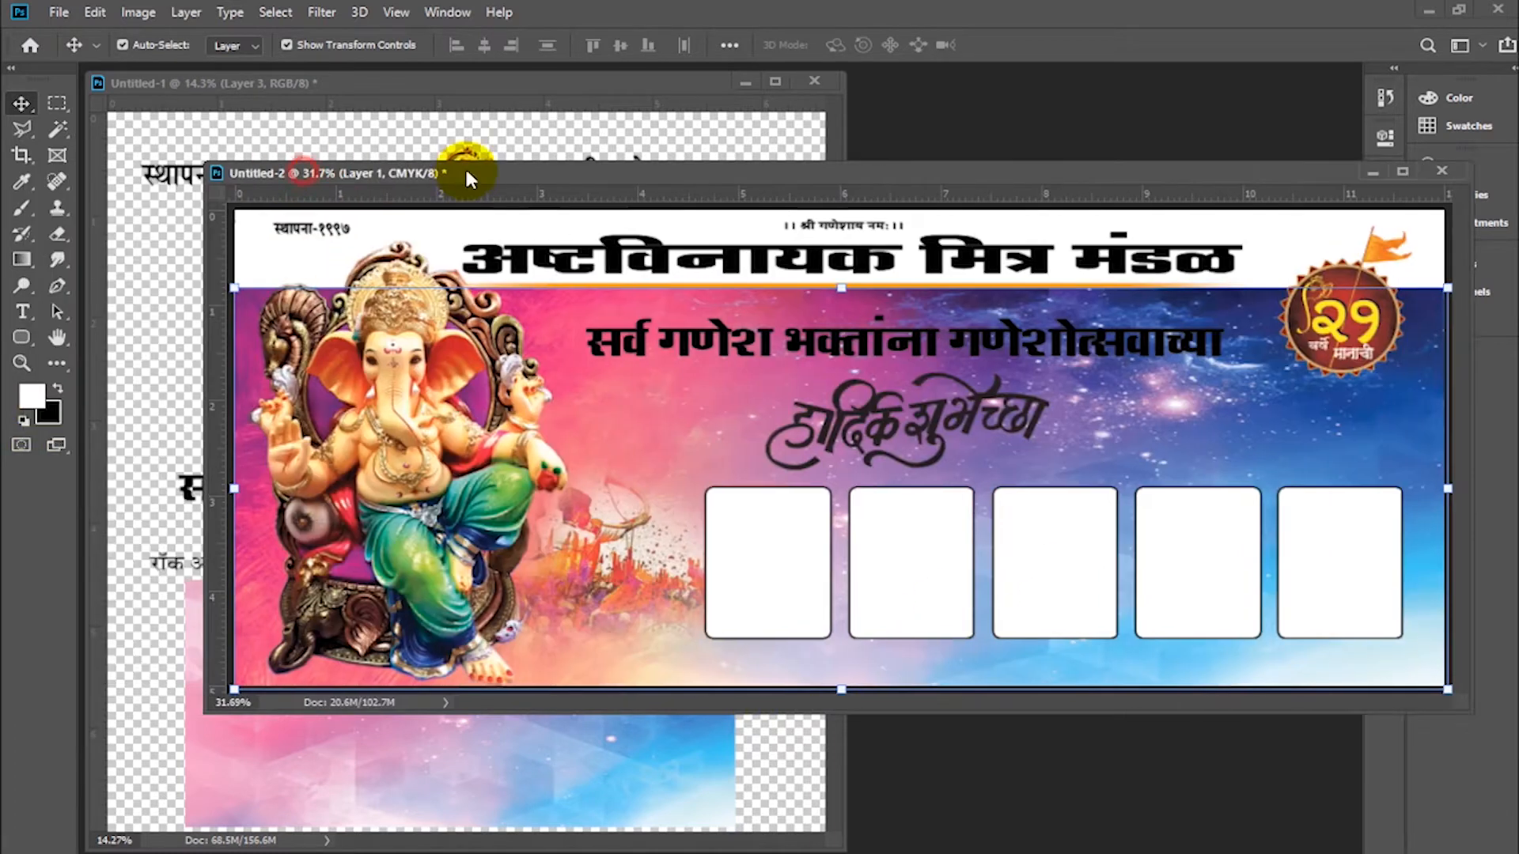
click(26, 337)
right_click(26, 337)
click(107, 342)
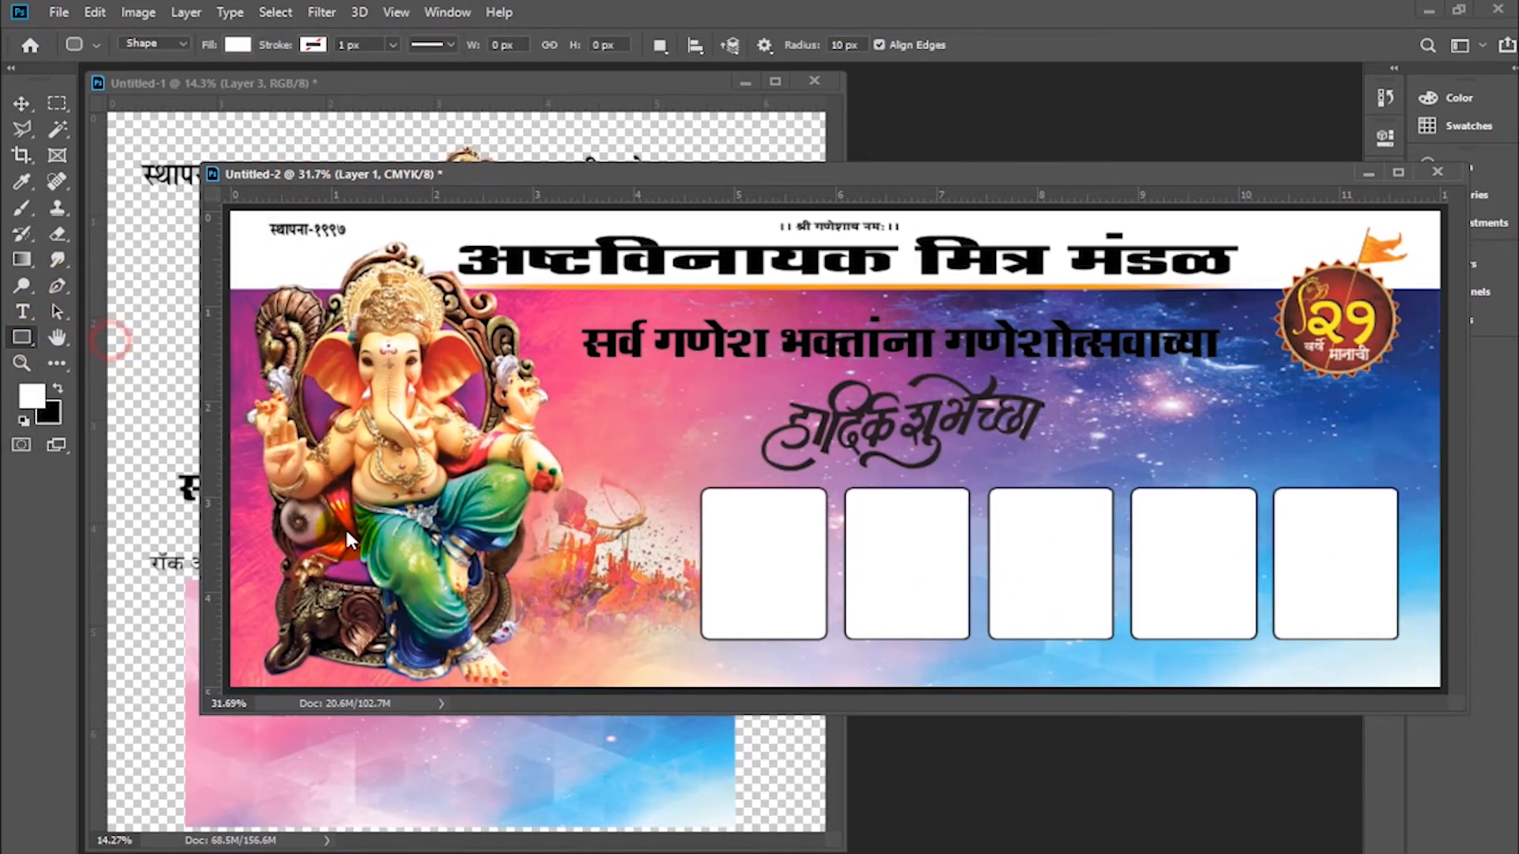
key(ctrl+minus)
drag(351, 609, 1304, 641)
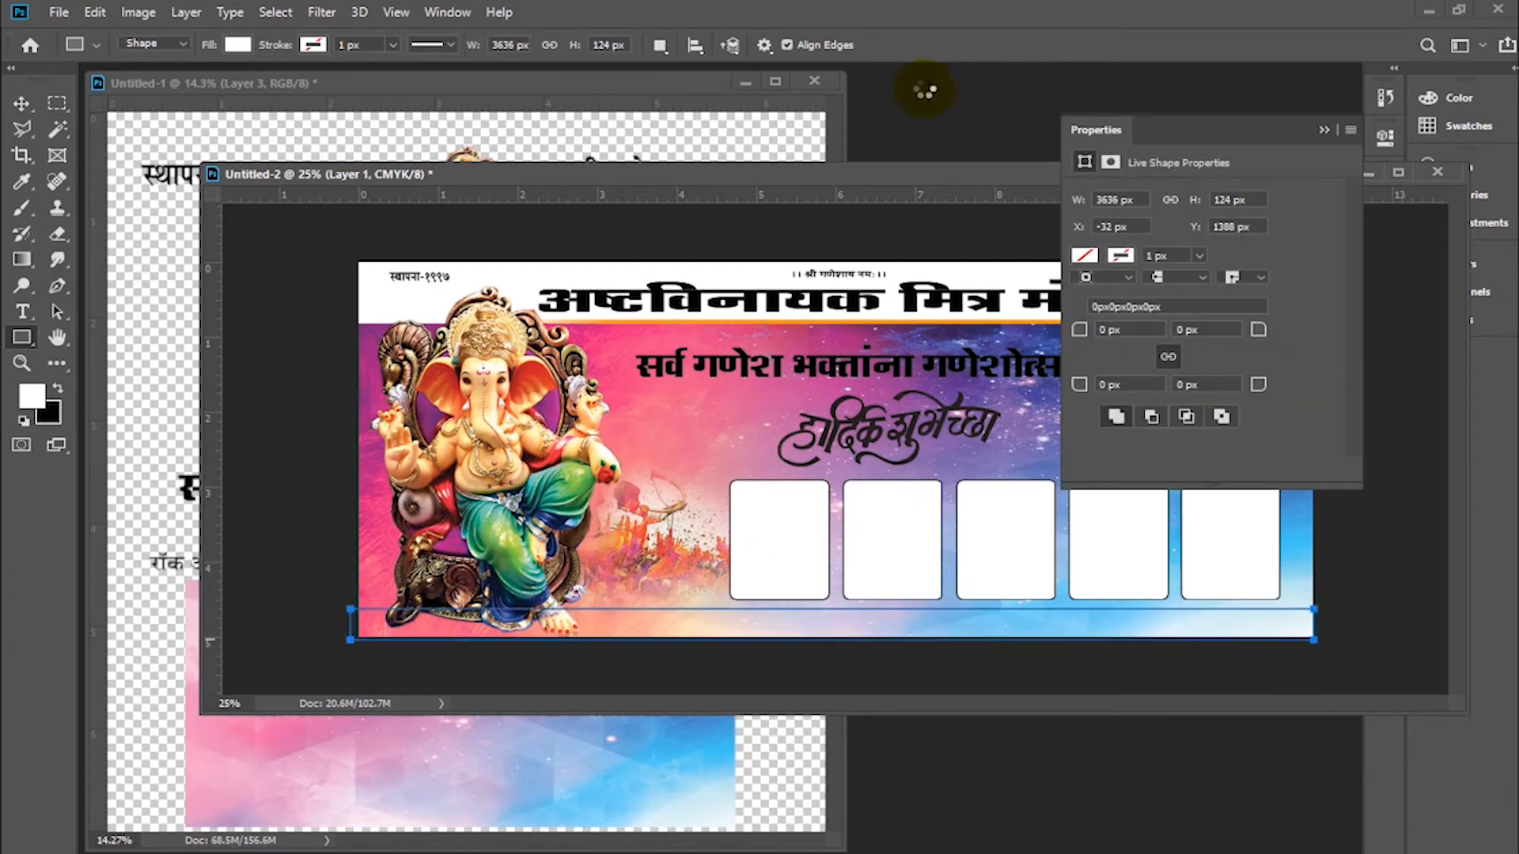
click(21, 103)
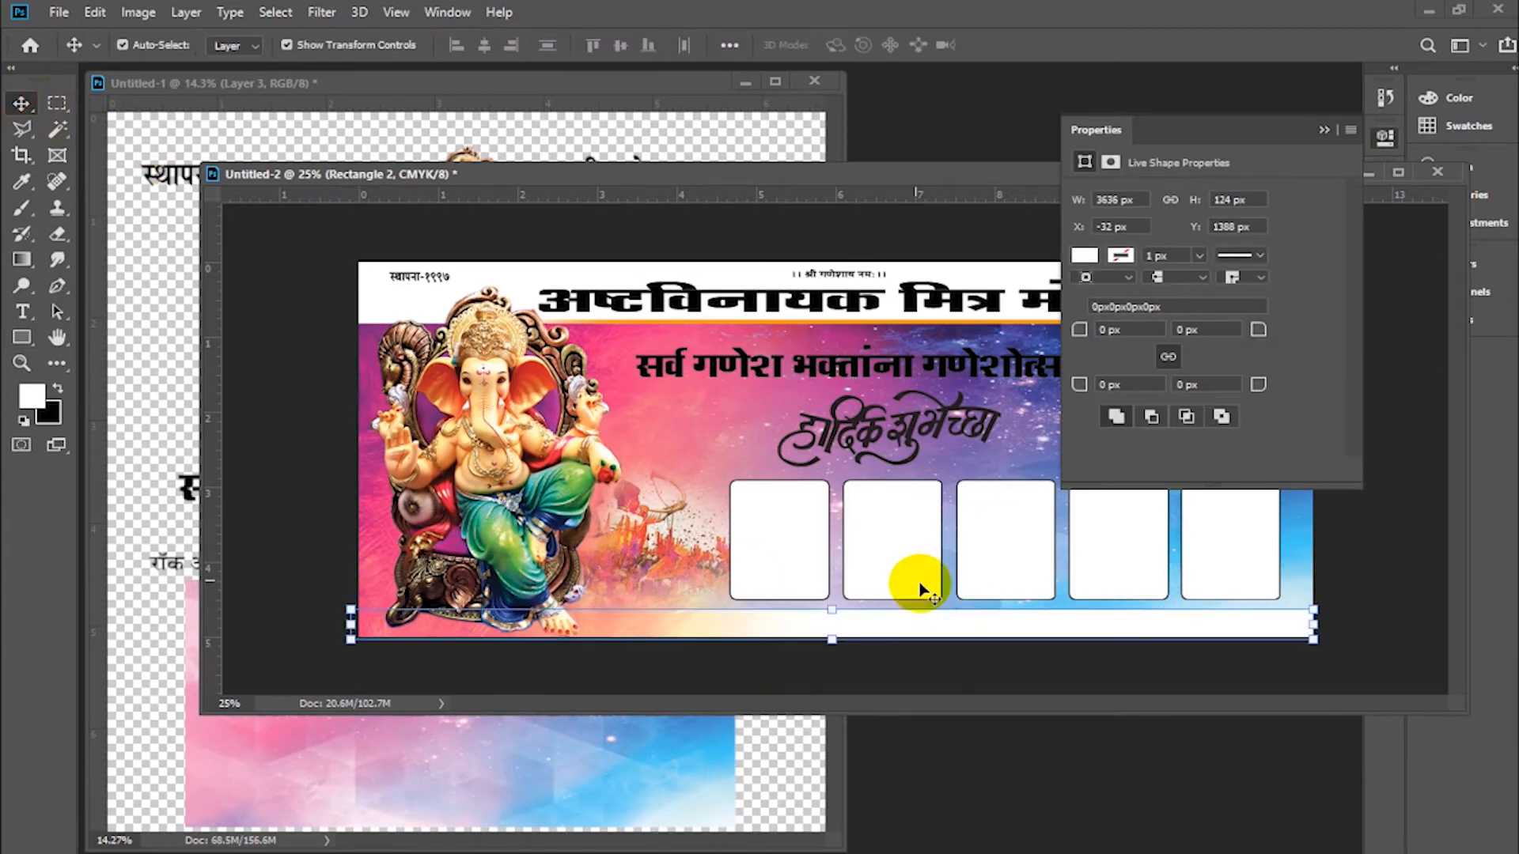
Scale the Ganesh idol down to about 92% so its base rests on the white bottom strip
click(473, 558)
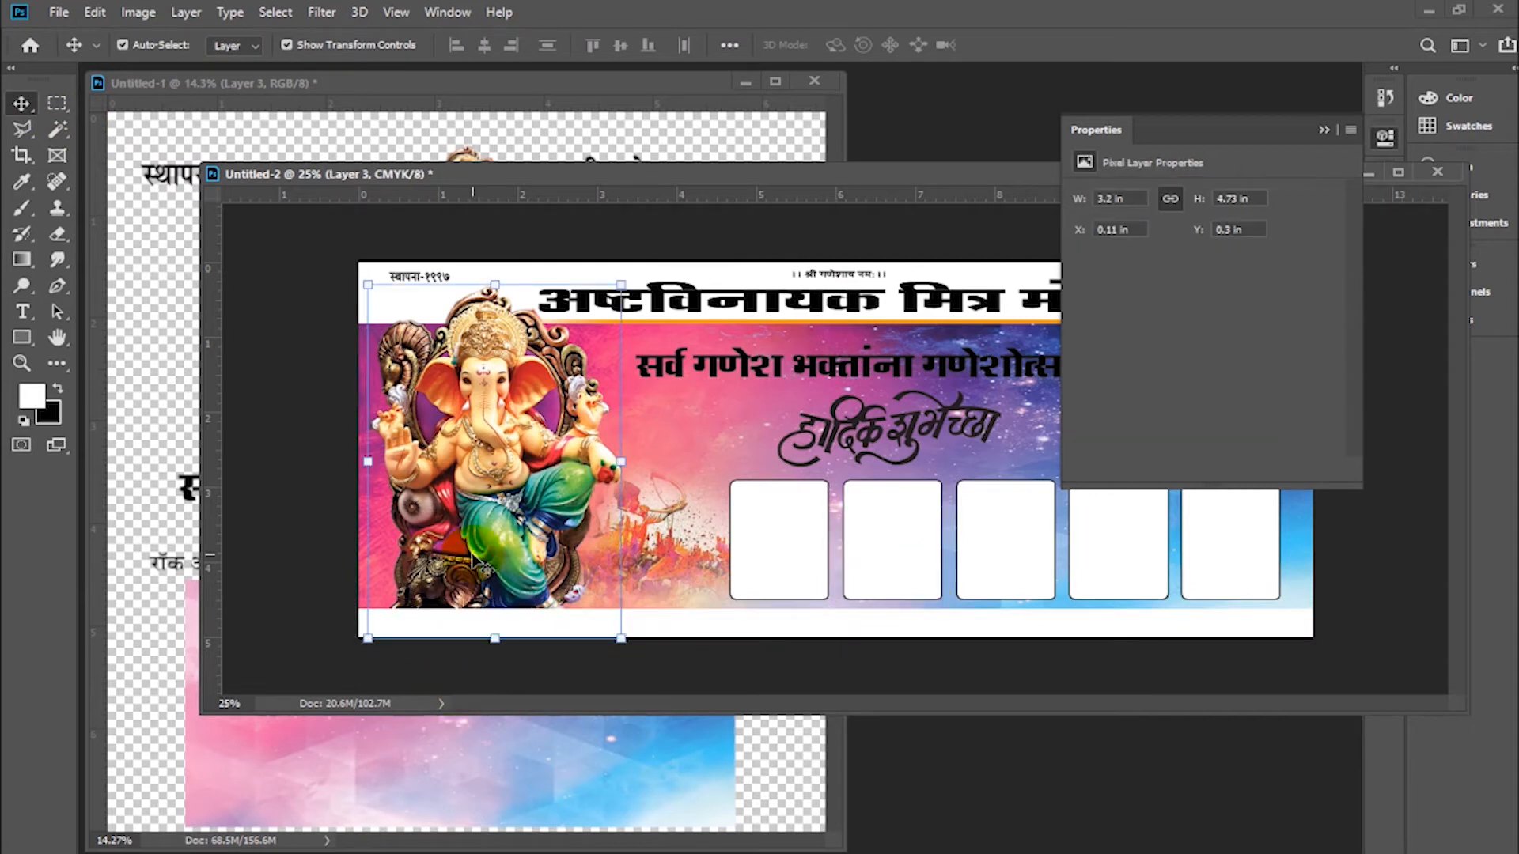
drag(621, 639, 592, 615)
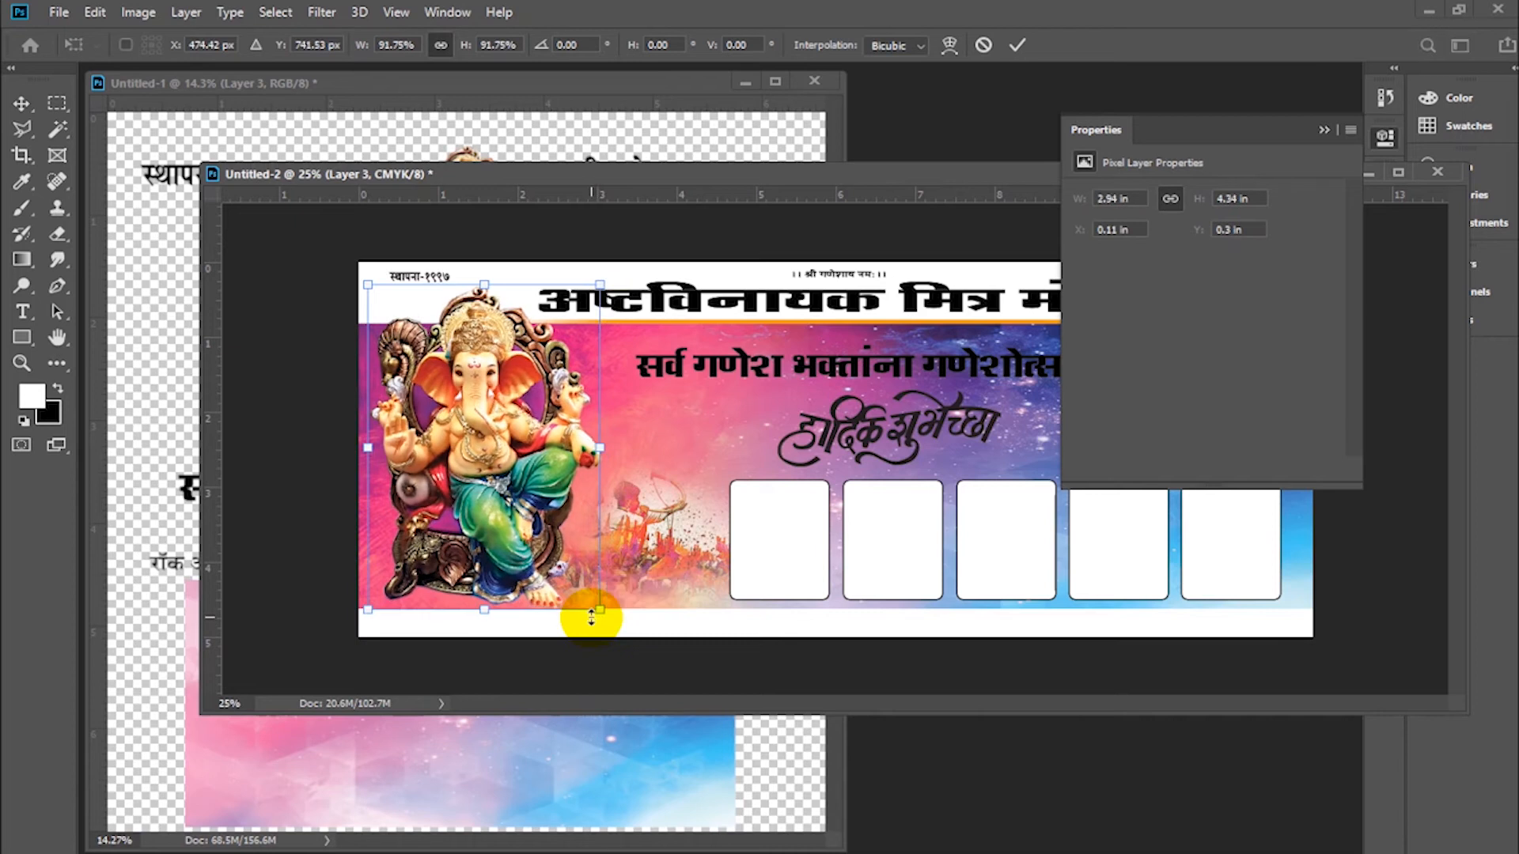
key(Return)
Add a Gradient Overlay to the white strip along the banner's bottom edge and open its gradient for editing
click(819, 615)
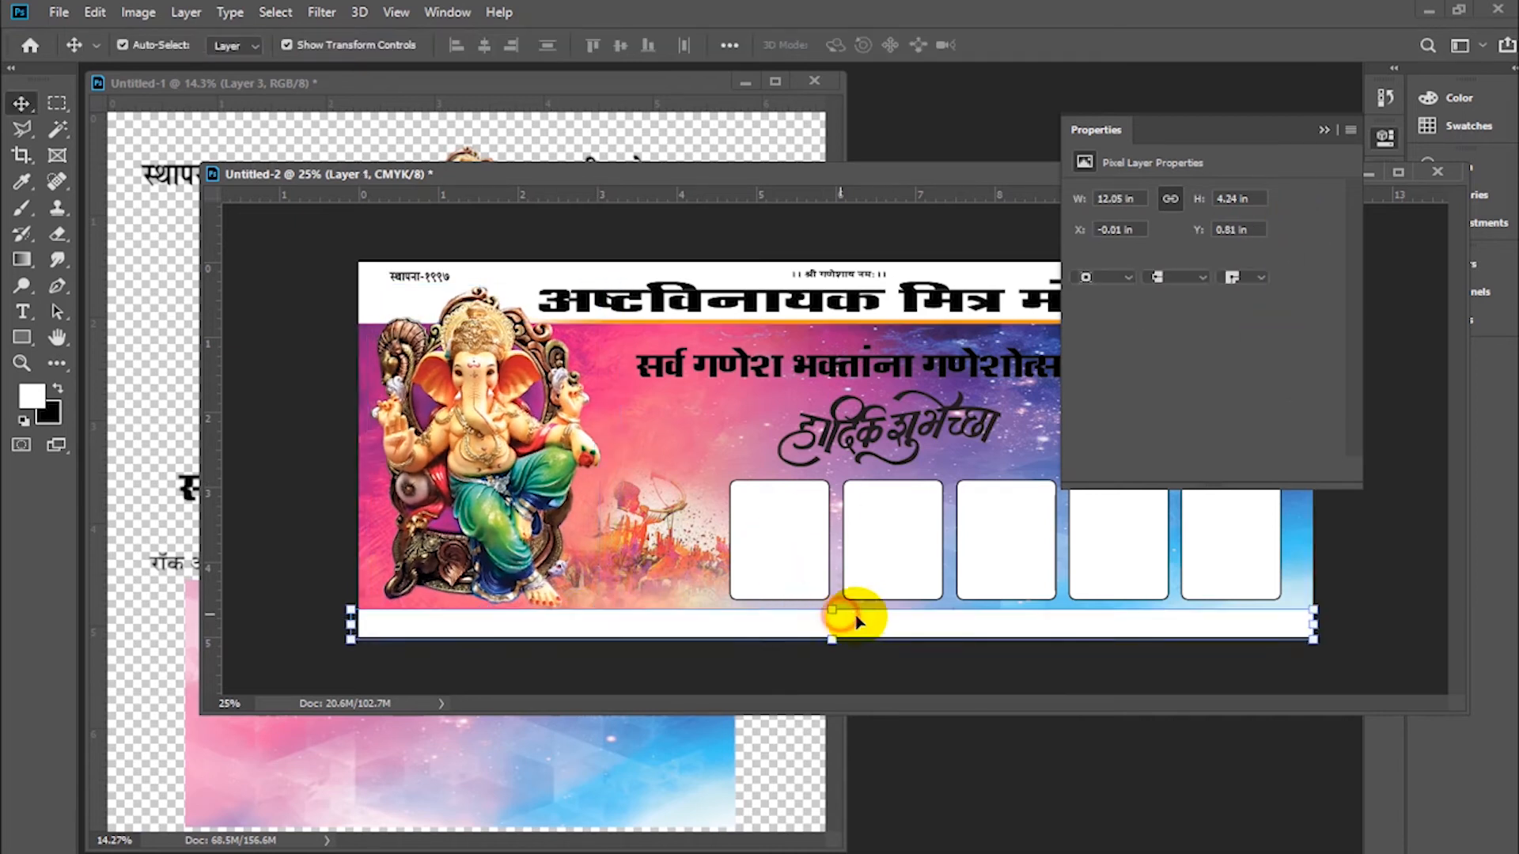
click(1109, 136)
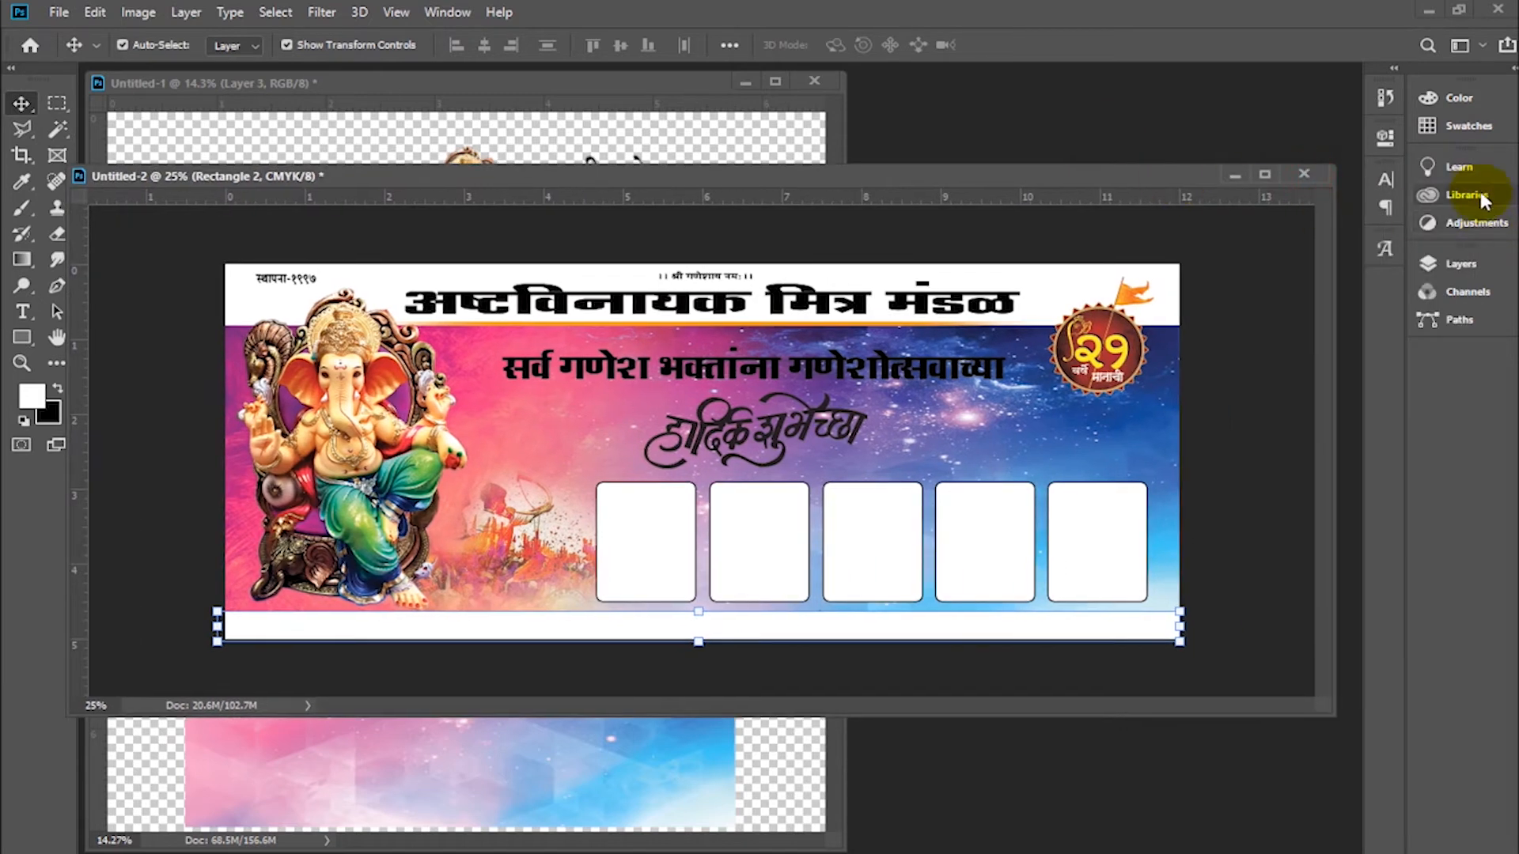
click(1460, 263)
double_click(1362, 395)
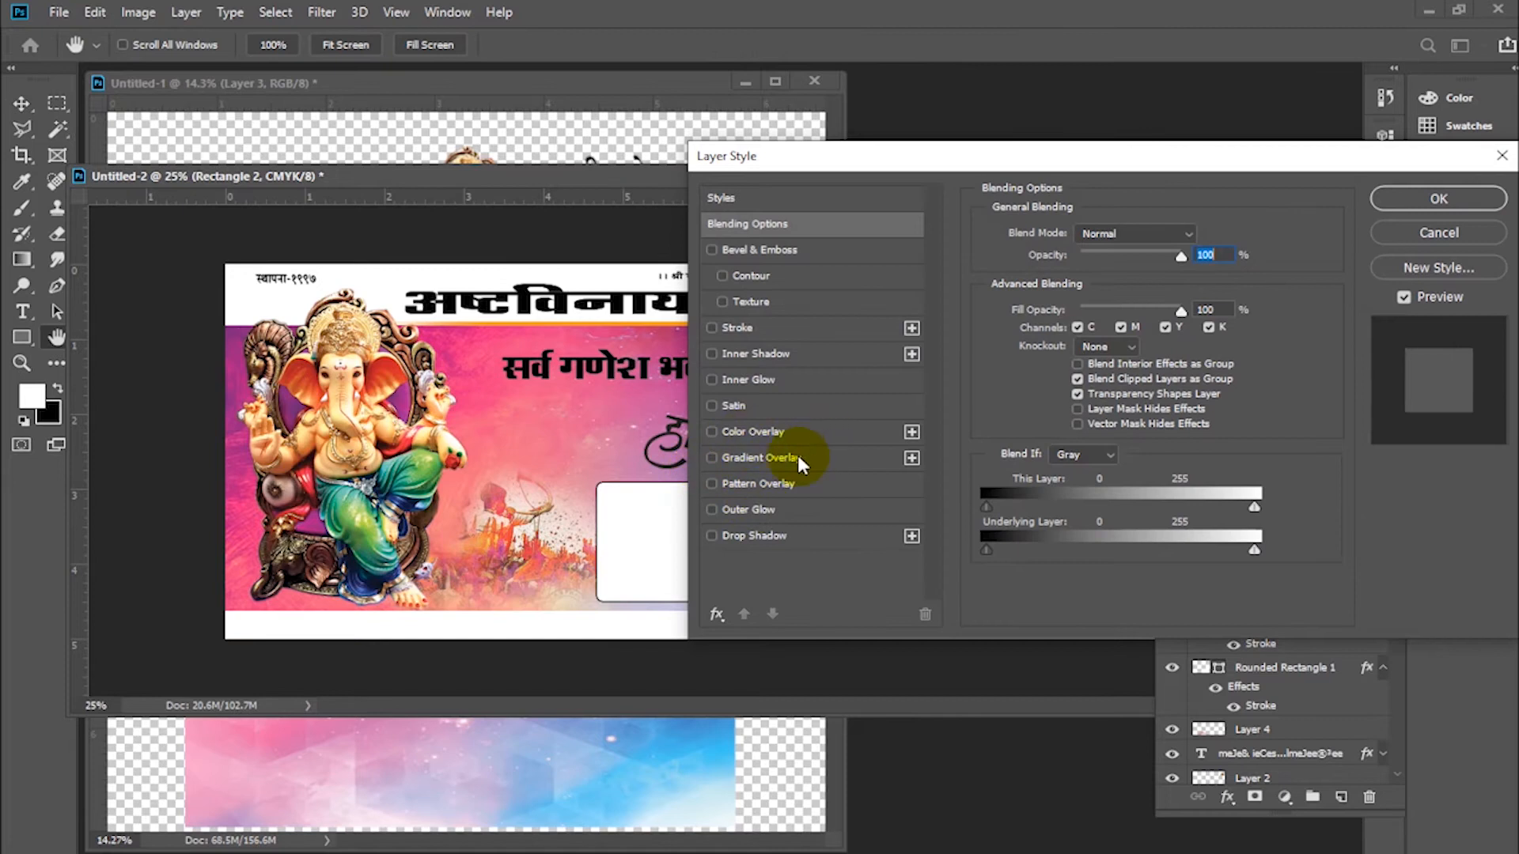
click(798, 459)
click(1108, 277)
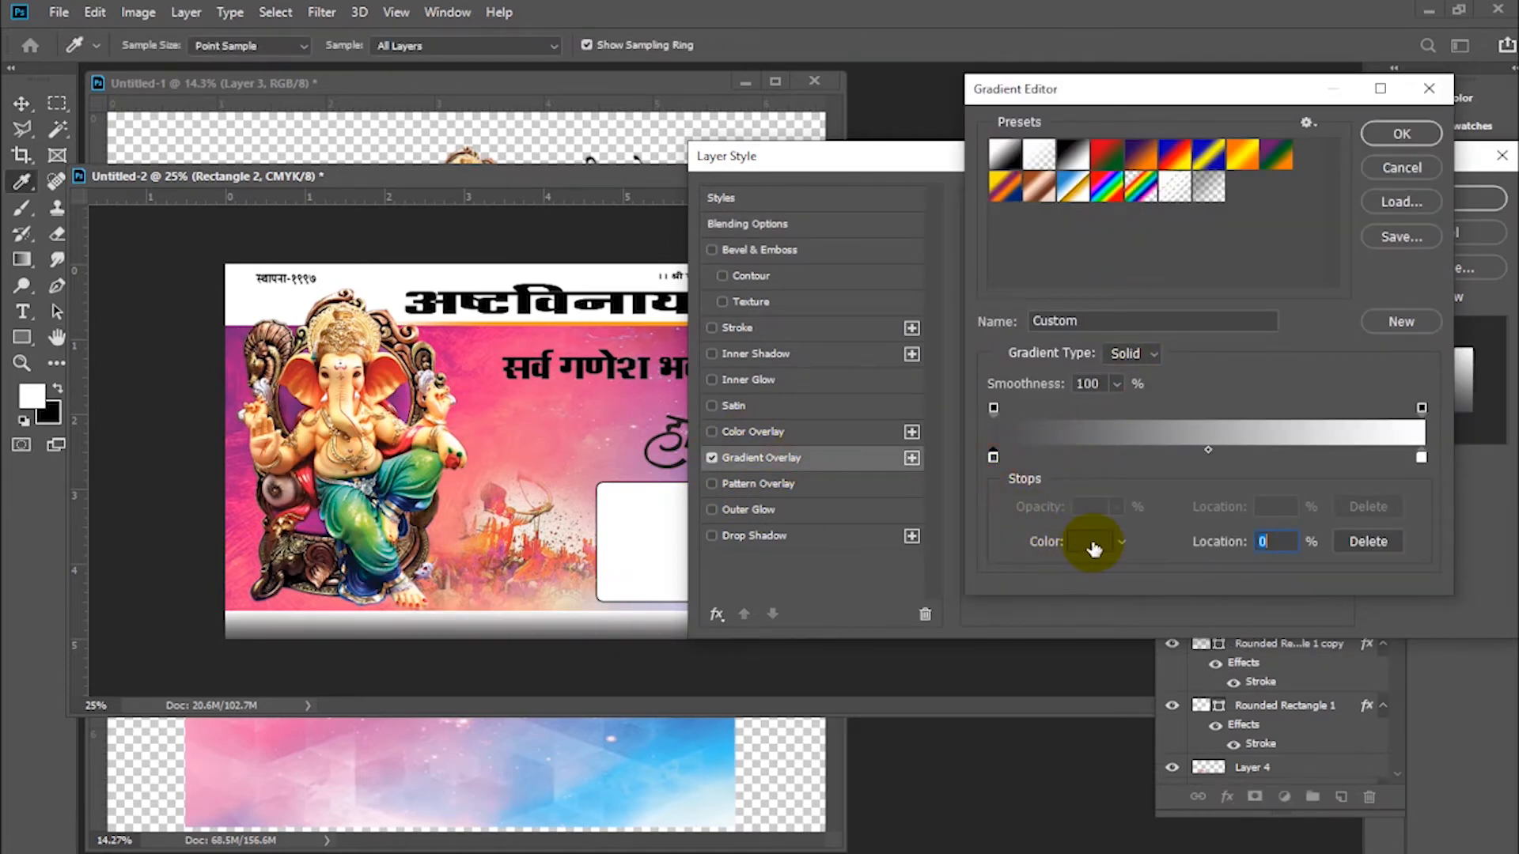
Set the gradient's start stop to a red of C 0, M 100, Y 100, K 20
click(1094, 546)
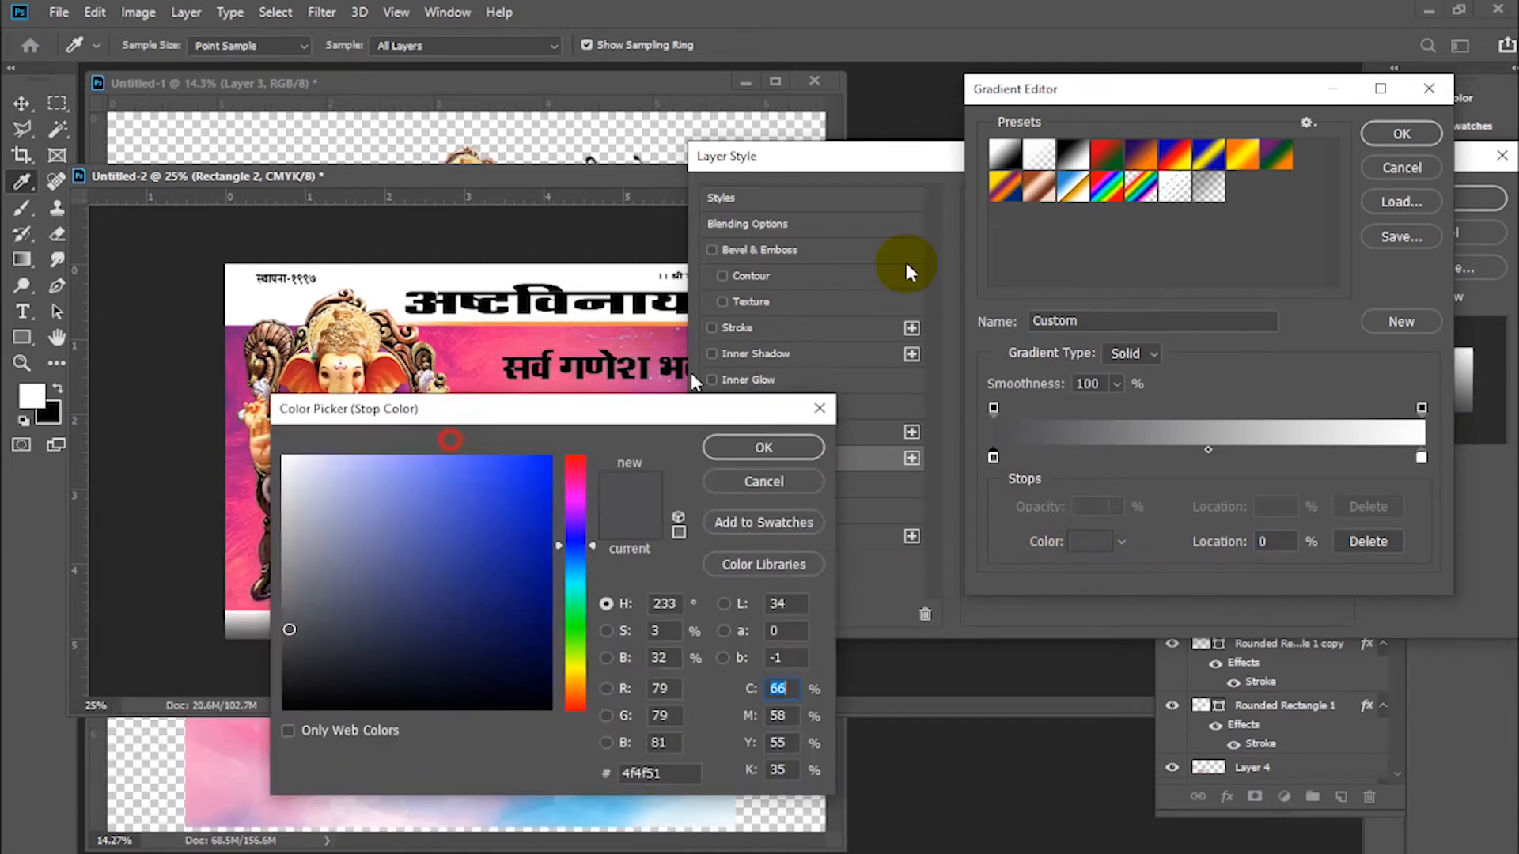
text(0)
key(Tab)
text(100)
key(Tab)
text(10020)
key(Return)
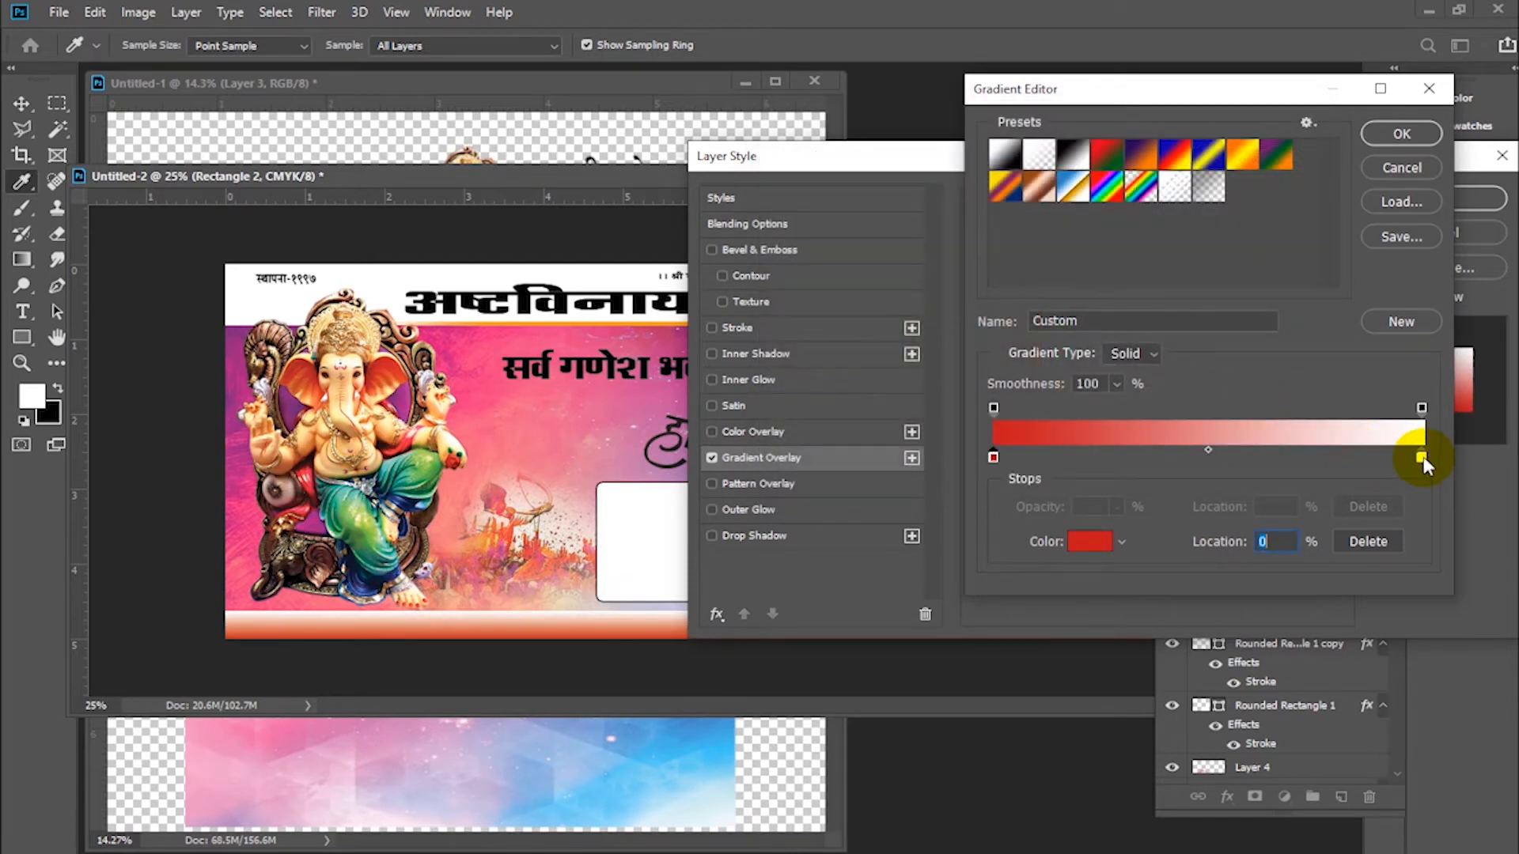
Try a pure yellow and a pure magenta as the colour of the gradient's end stop
click(1102, 546)
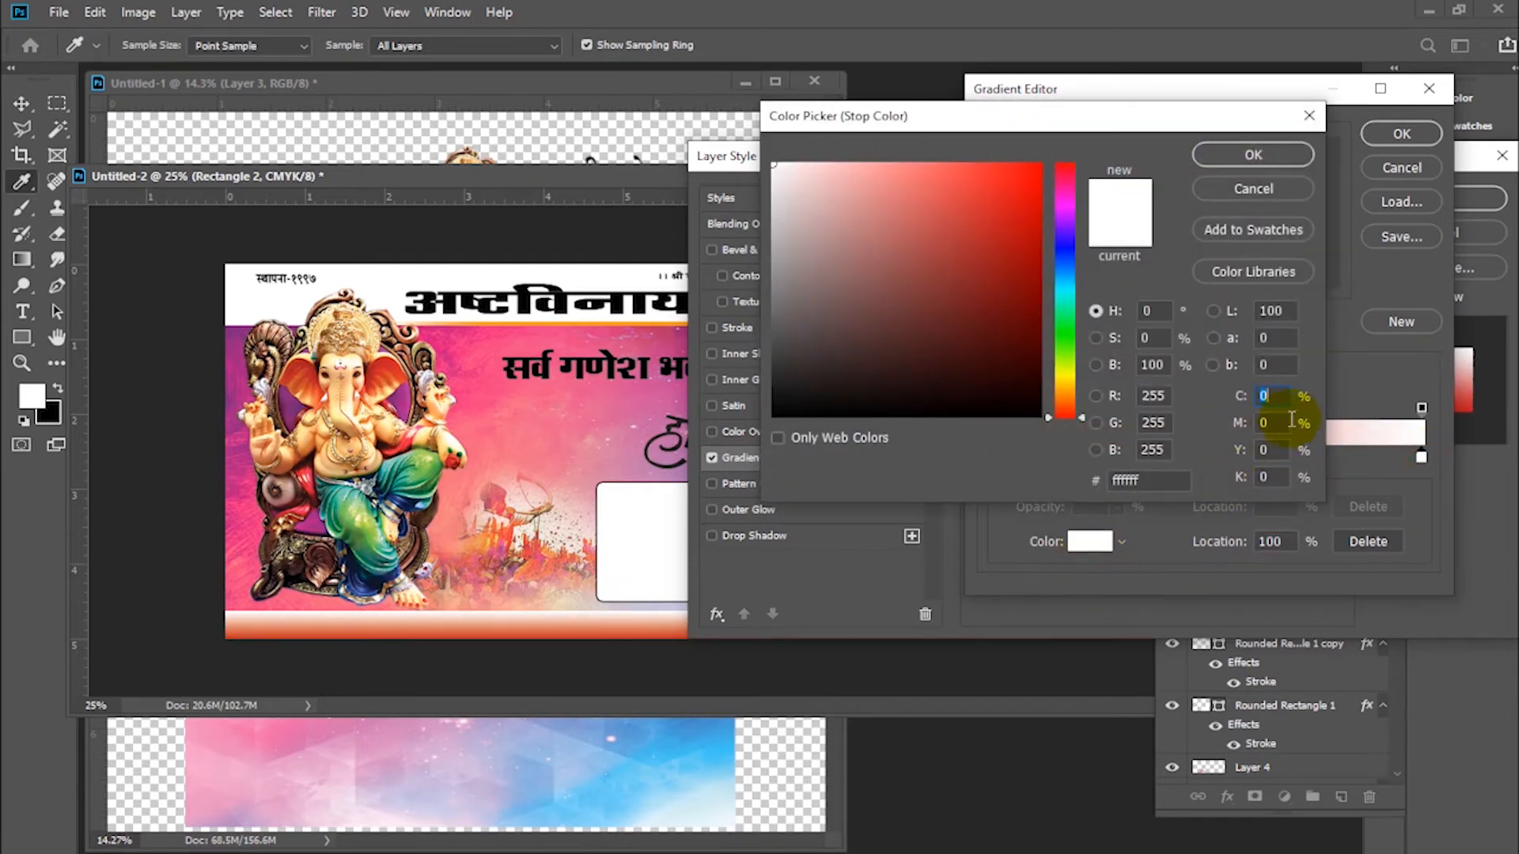
text(2)
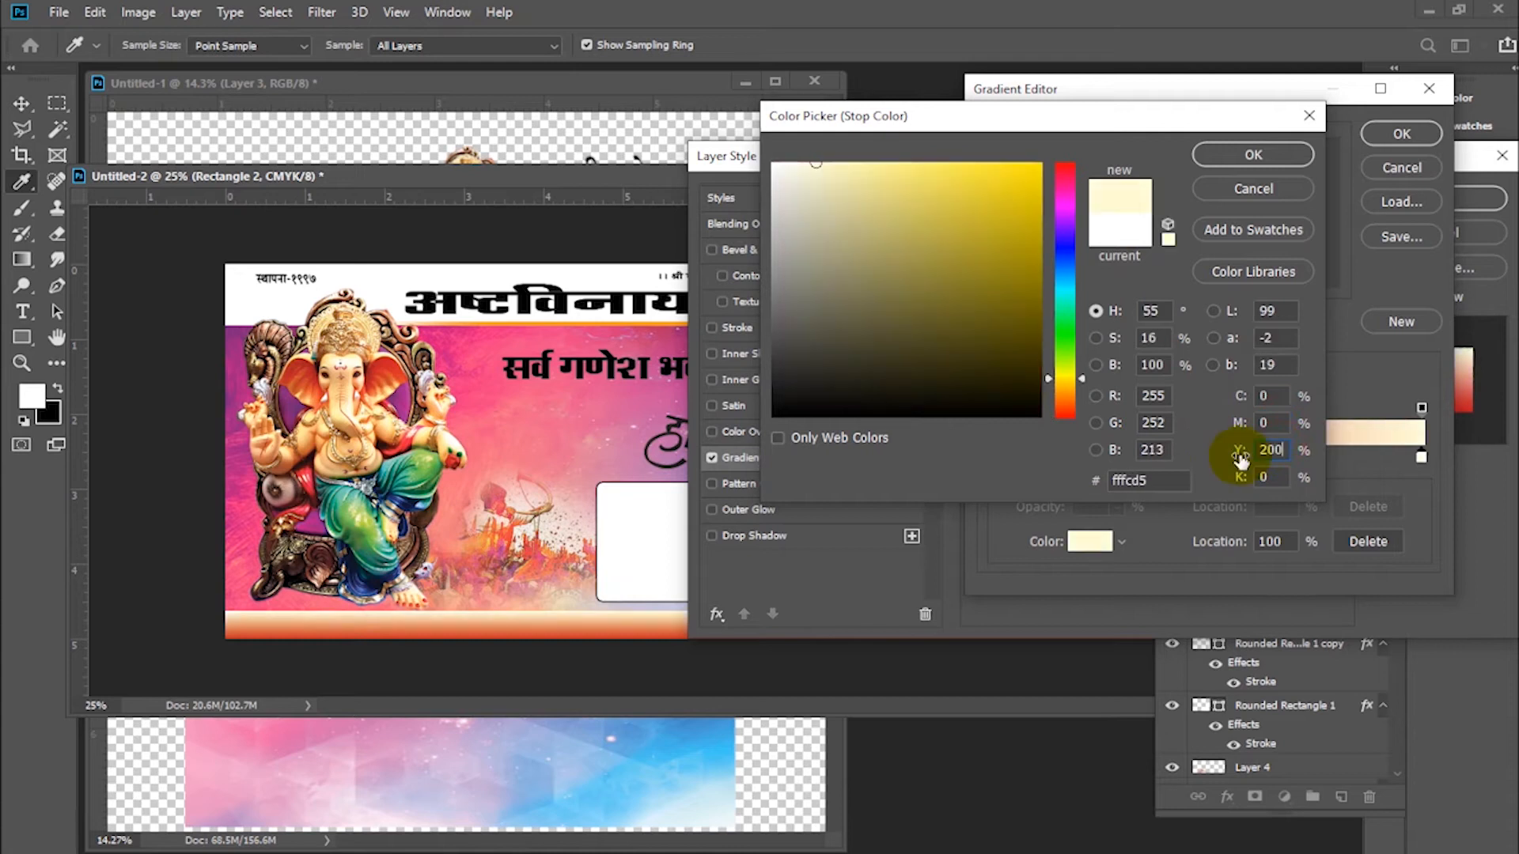
text(00)
key(Tab)
click(728, 342)
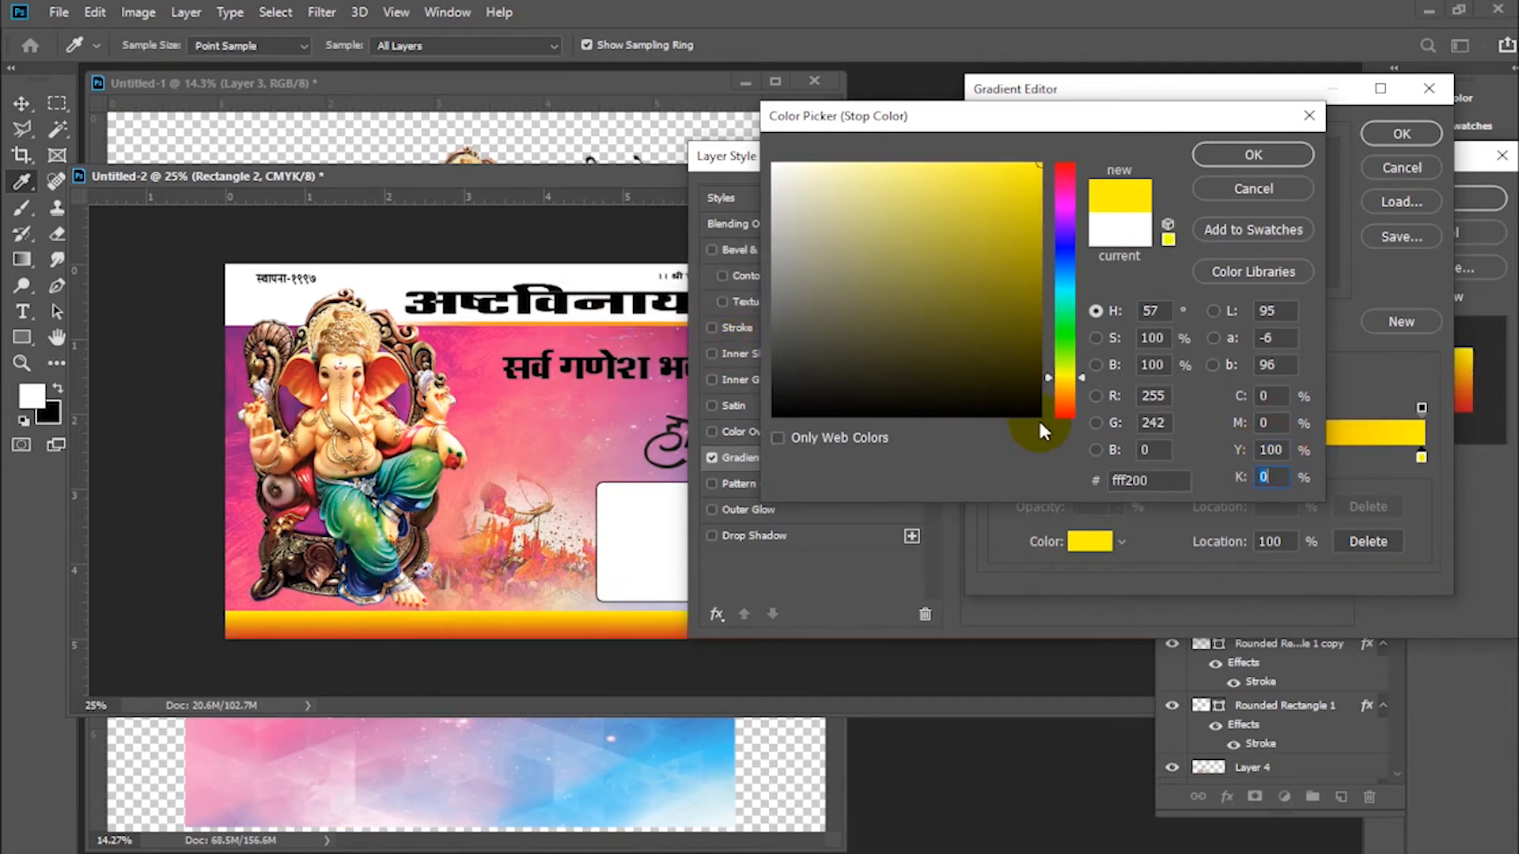
text(100)
key(Tab)
text(0)
Set the gradient's end stop to pure cyan with C 100, M 0, Y 0, K 0
double_click(1268, 423)
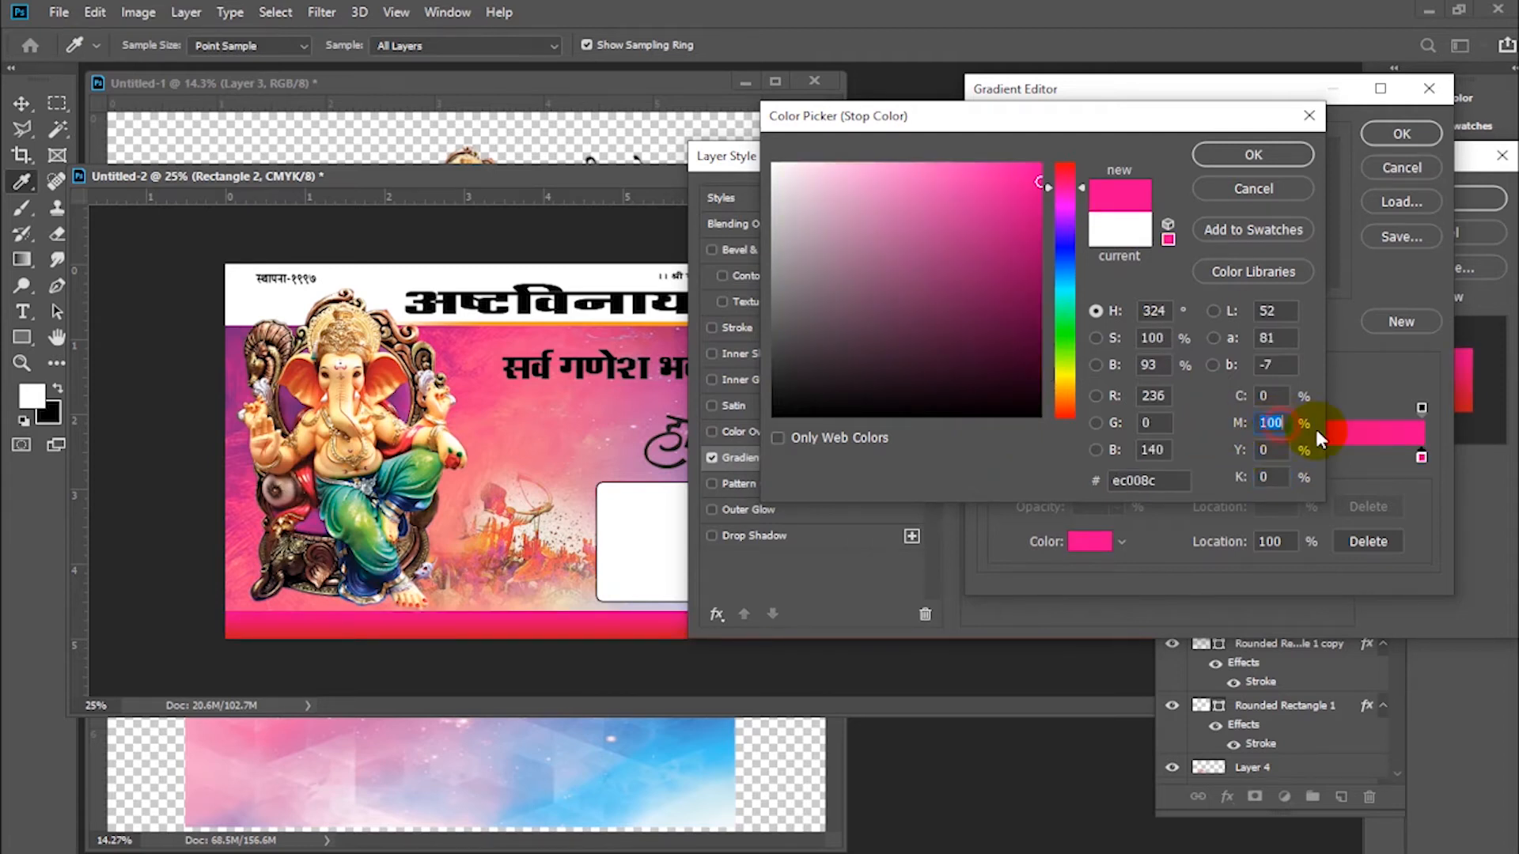
text(0)
key(Tab)
key(shift+Tab)
key(shift+Tab)
text(100)
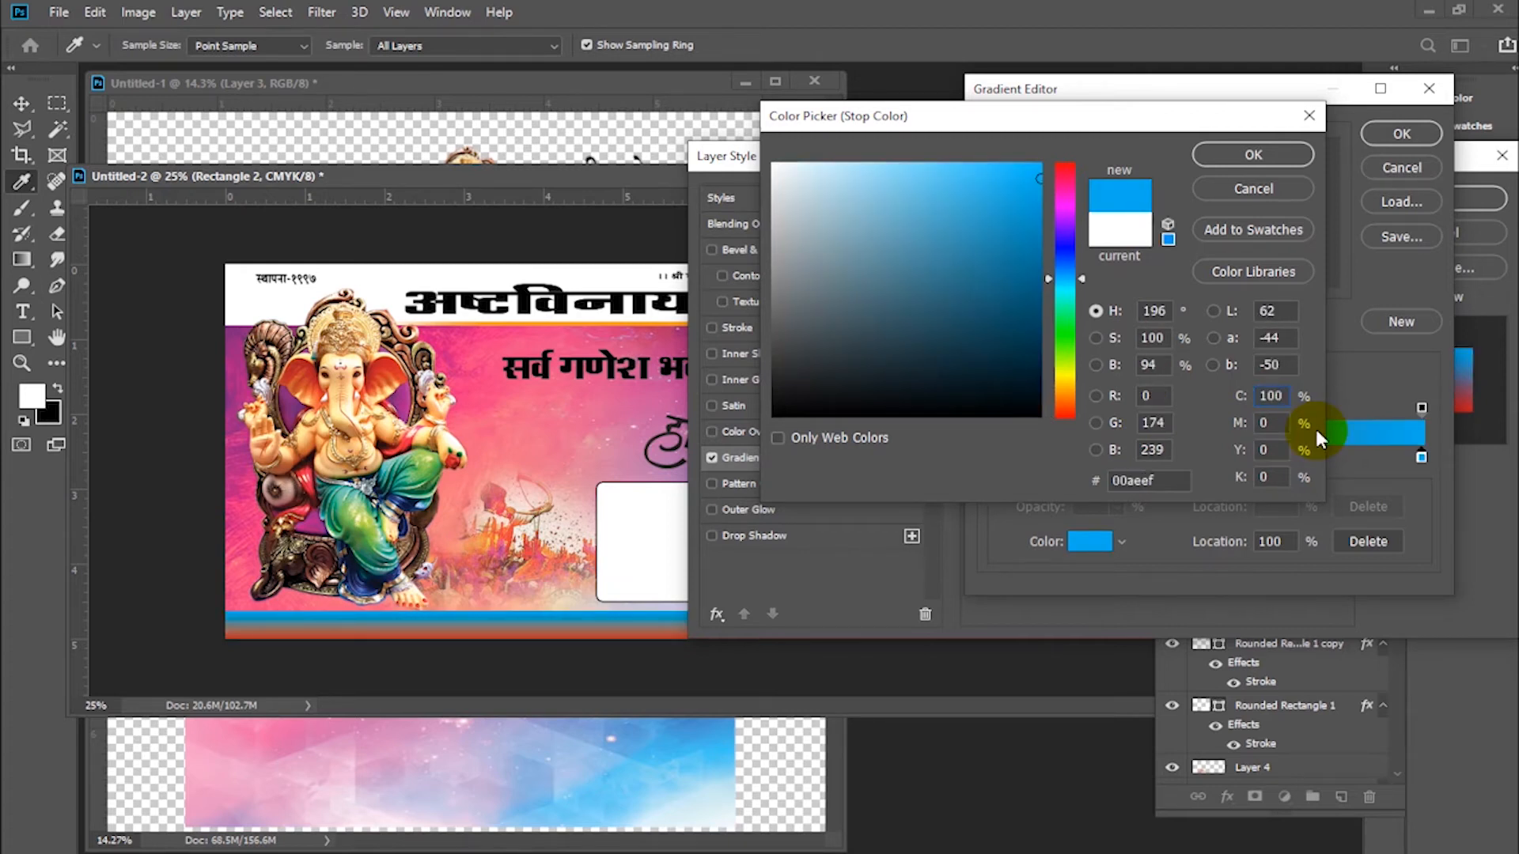
key(Tab)
key(Return)
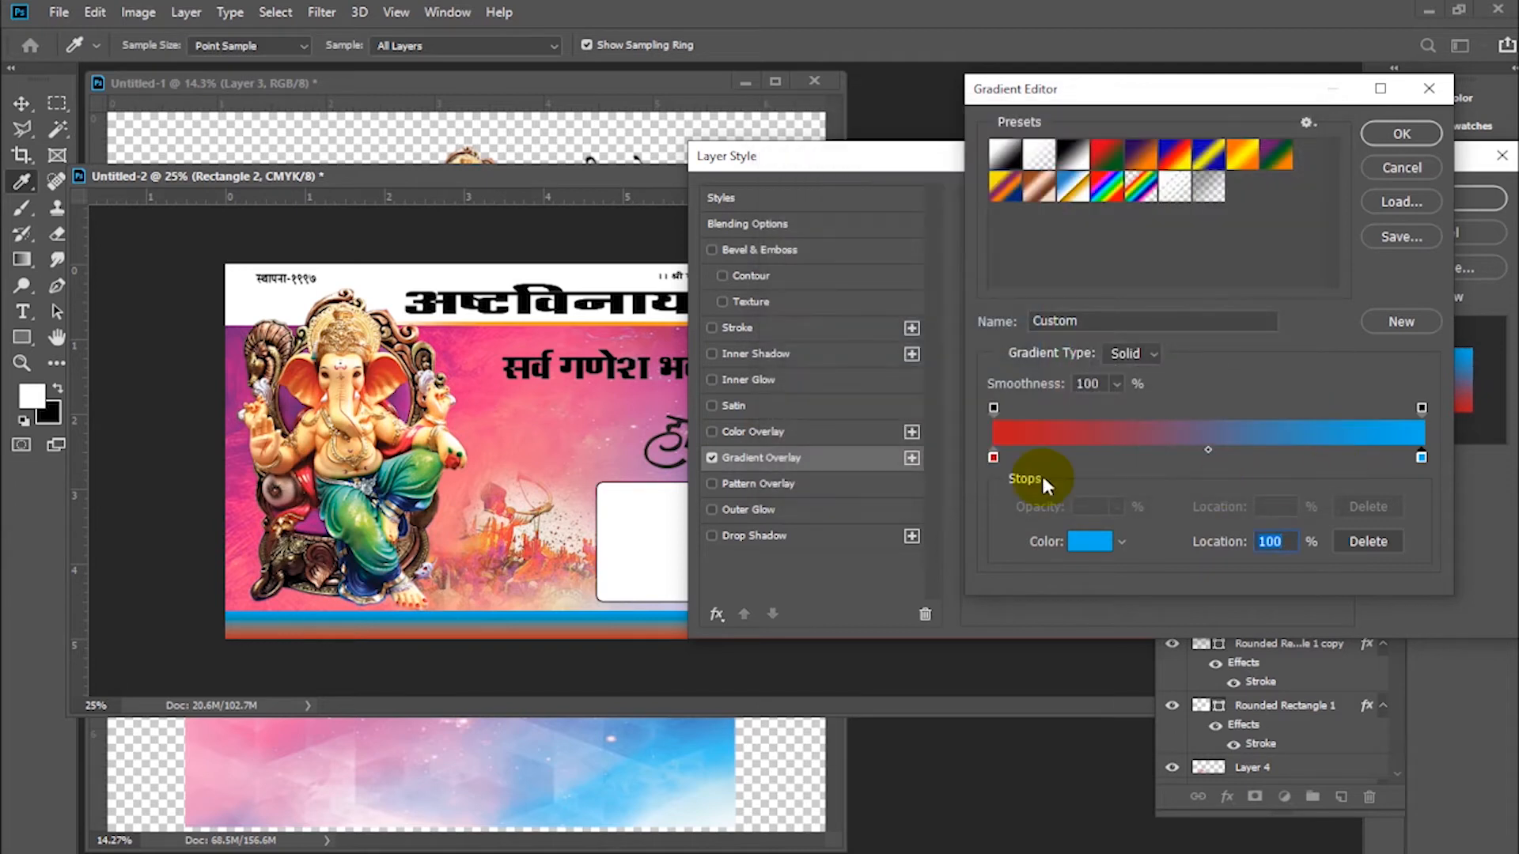
Recolour the gradient's start stop to a deep blue of C 100, M 100, Y 0 and apply the overlay to the strip
click(1098, 546)
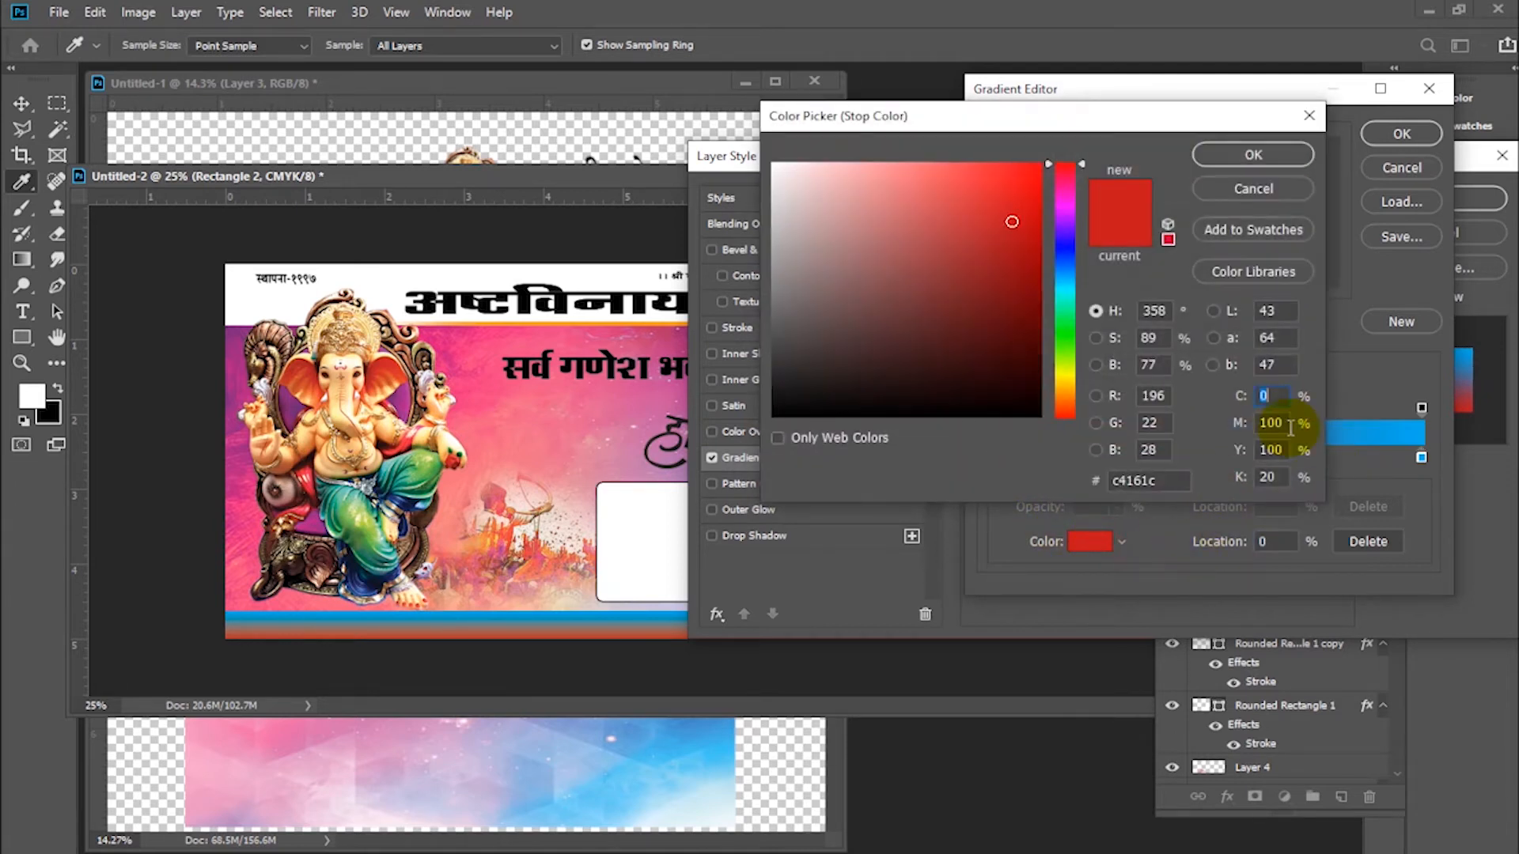
text(100)
key(Tab)
text(000)
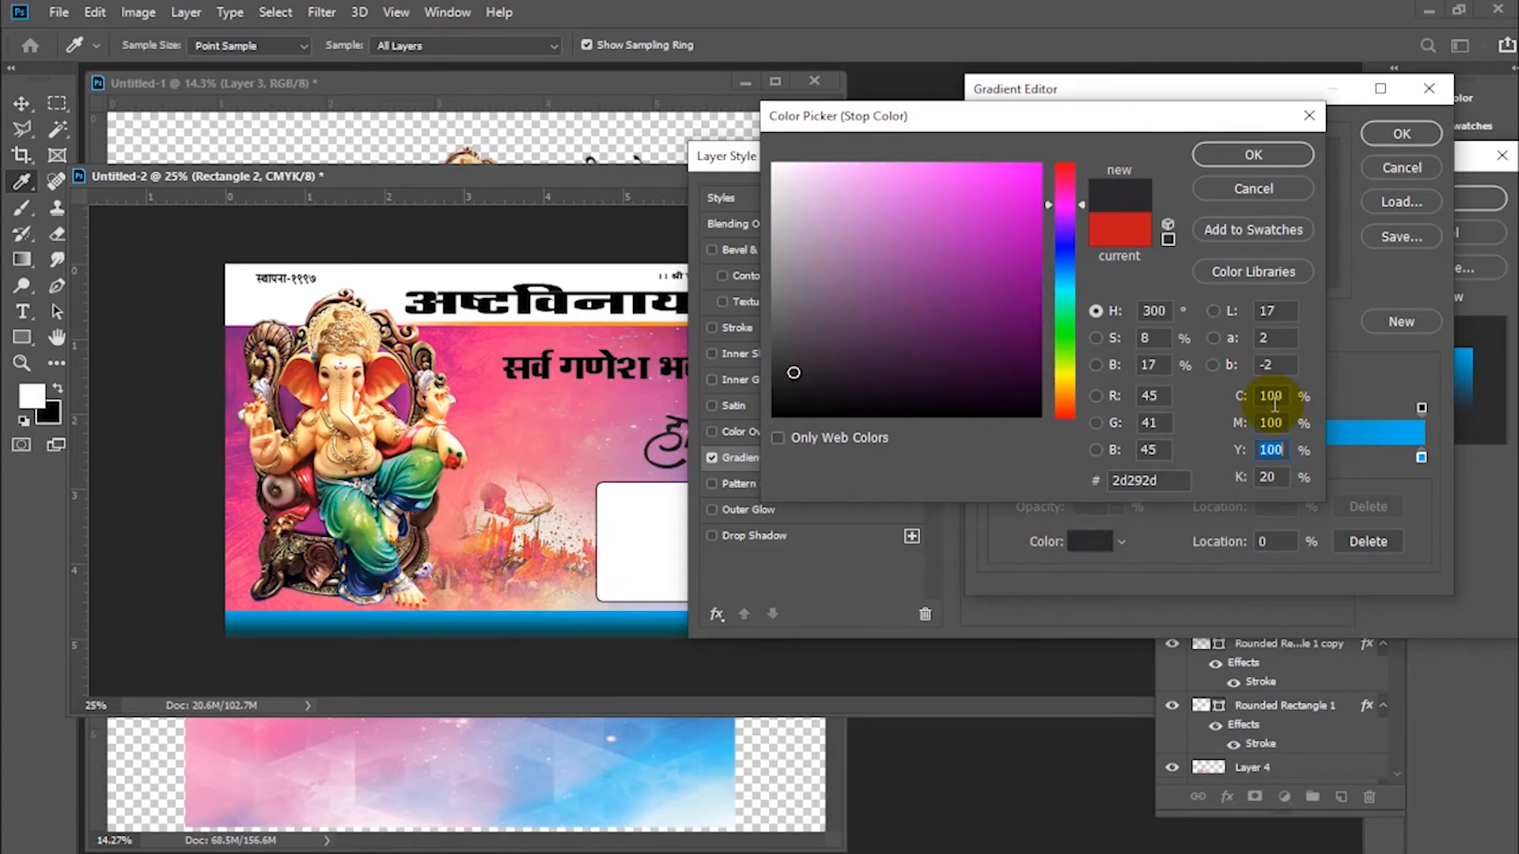
key(Tab)
text(0)
key(Return)
key(Return)
key(Return)
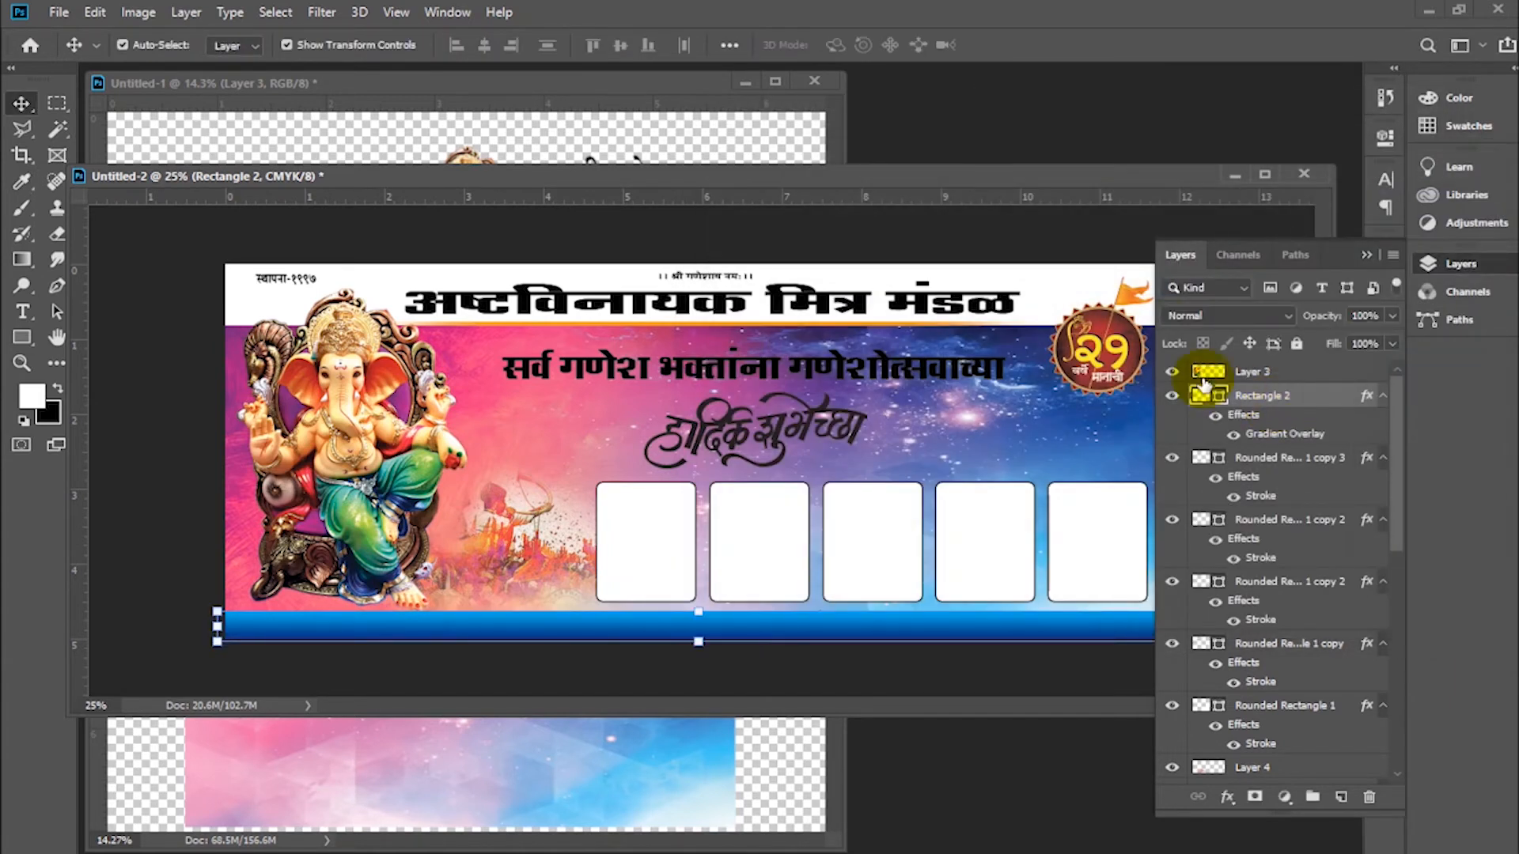
Bring the सहकारी मंडळ - label and the line listing the supporting groups from Untitled-1 onto the blue bottom strip
click(1177, 258)
click(1153, 417)
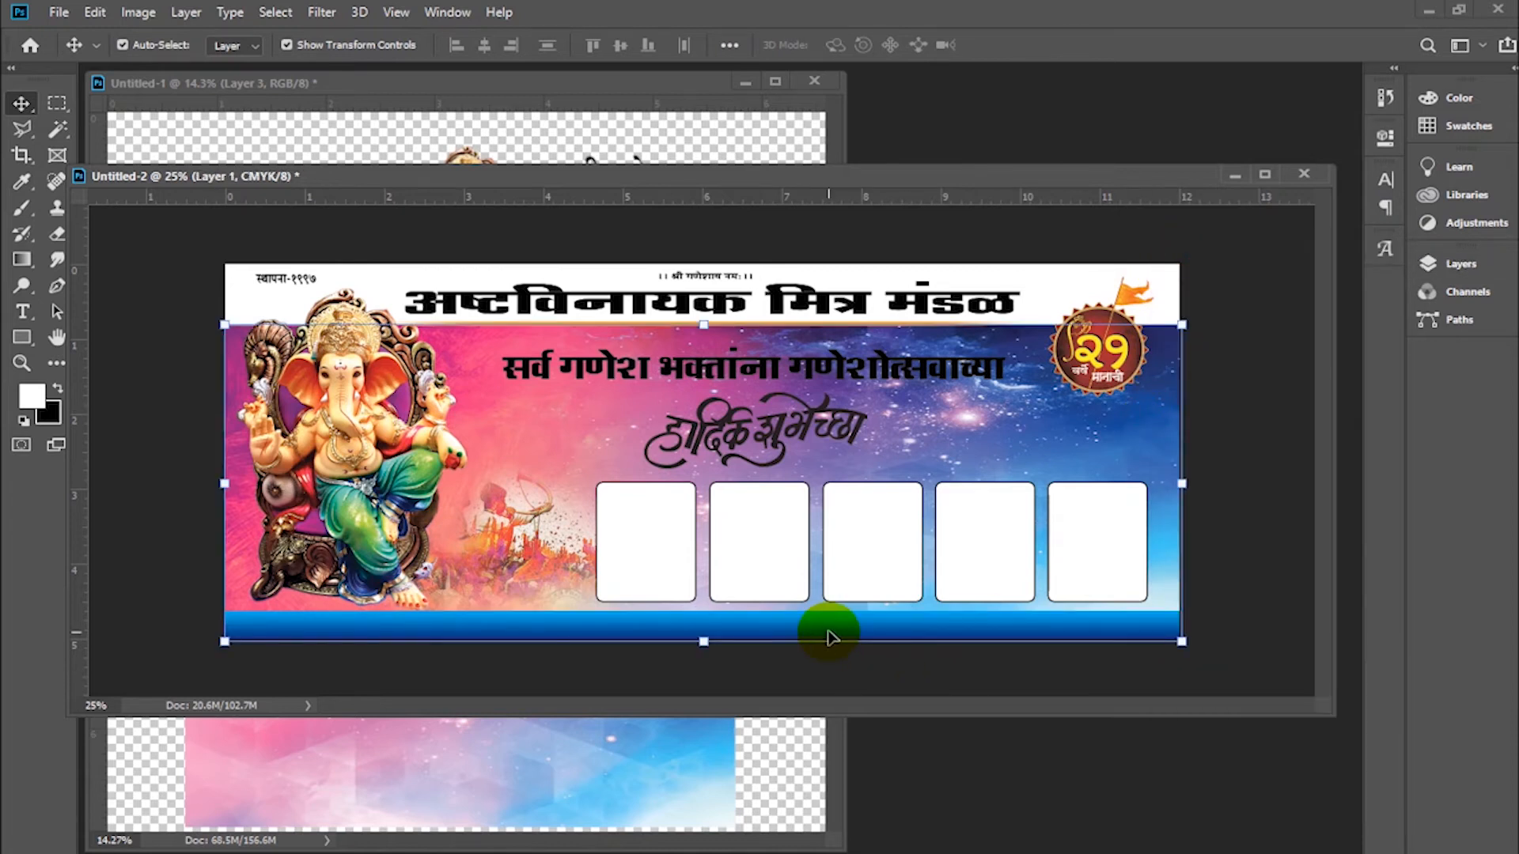
click(645, 166)
drag(473, 535, 325, 629)
click(434, 755)
drag(582, 562, 1036, 631)
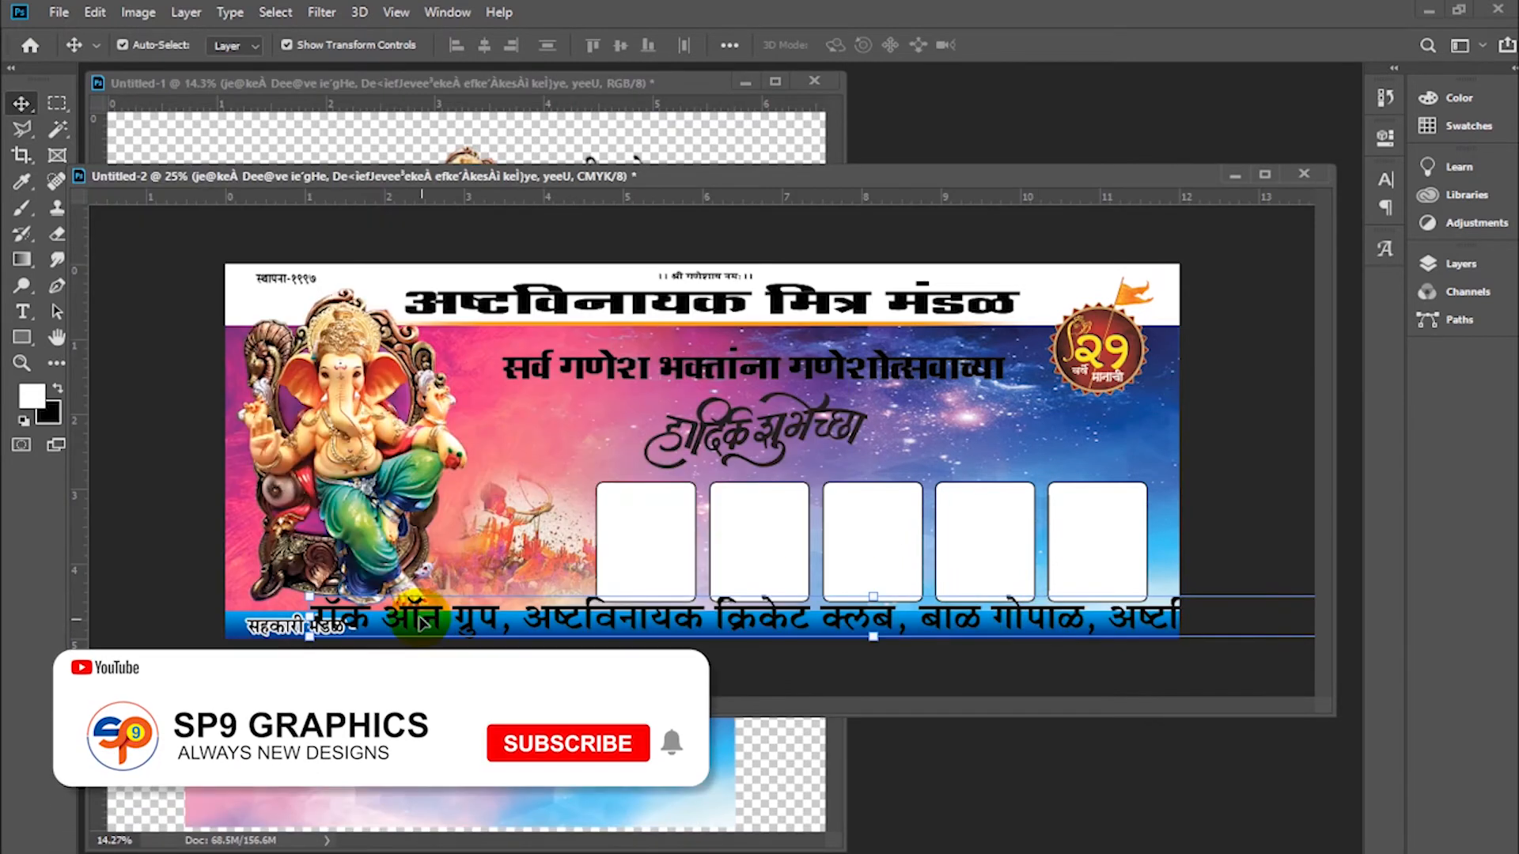
Scale down the line listing the supporting groups and fit it after the सहकारी मंडळ - label within the bottom strip
drag(309, 596, 763, 589)
key(Return)
drag(948, 633, 552, 622)
drag(1039, 629, 1151, 623)
click(956, 475)
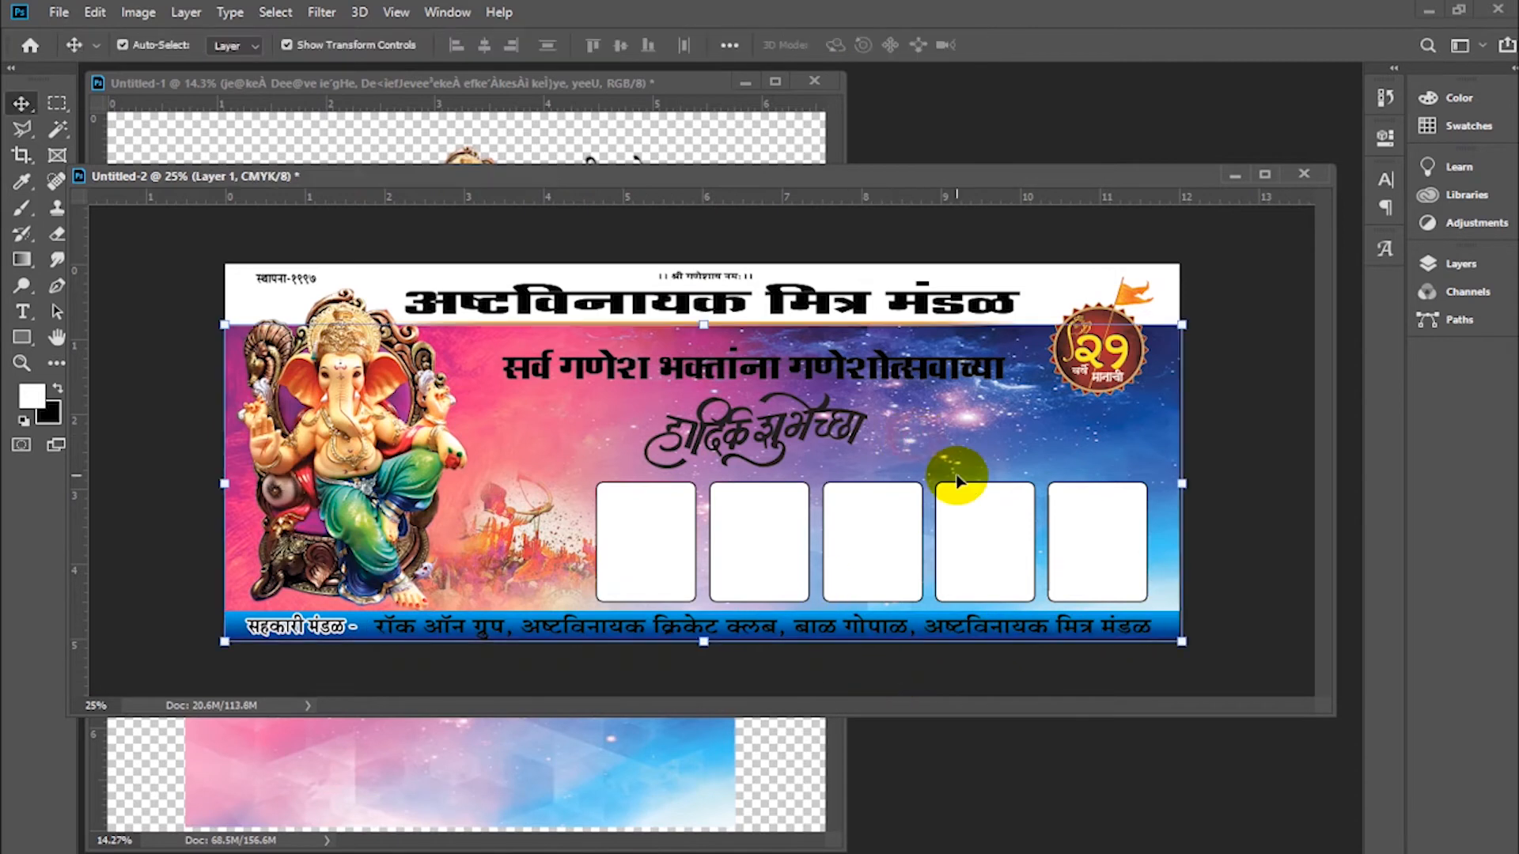
Bring the red hibiscus flower from Untitled-1 to the base of the Ganesh idol and move it to the front
key(ctrl+0)
click(672, 150)
click(744, 282)
drag(758, 296, 253, 660)
key(ctrl+shift+])
Flip the hibiscus horizontally, adjust its place beside the idol's base, and shift the warrior artwork slightly up and left
click(94, 12)
mouse_move(131, 470)
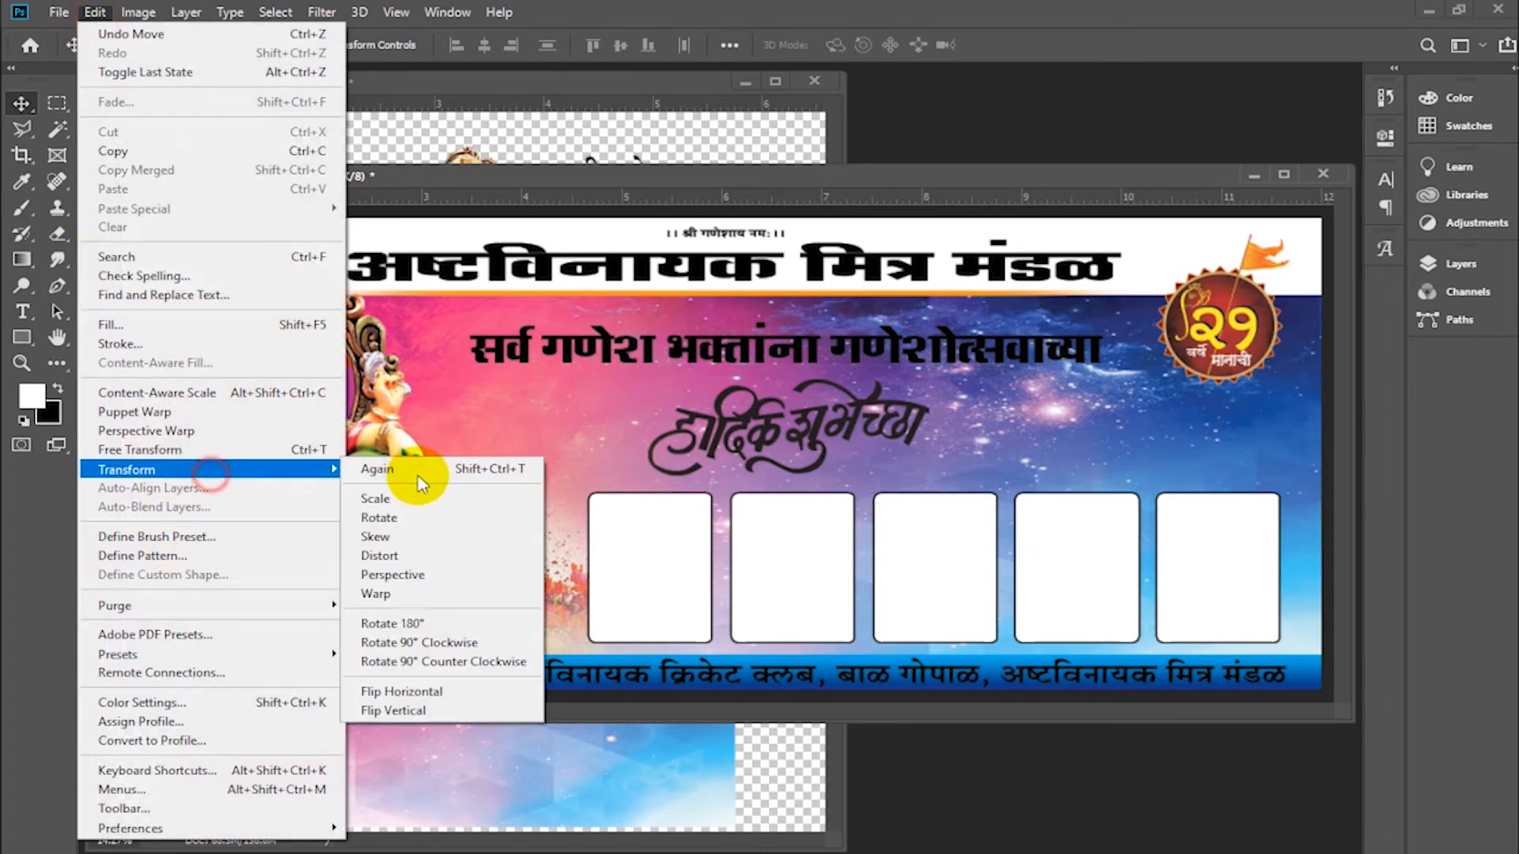
click(462, 686)
drag(226, 625, 217, 623)
drag(470, 536, 445, 515)
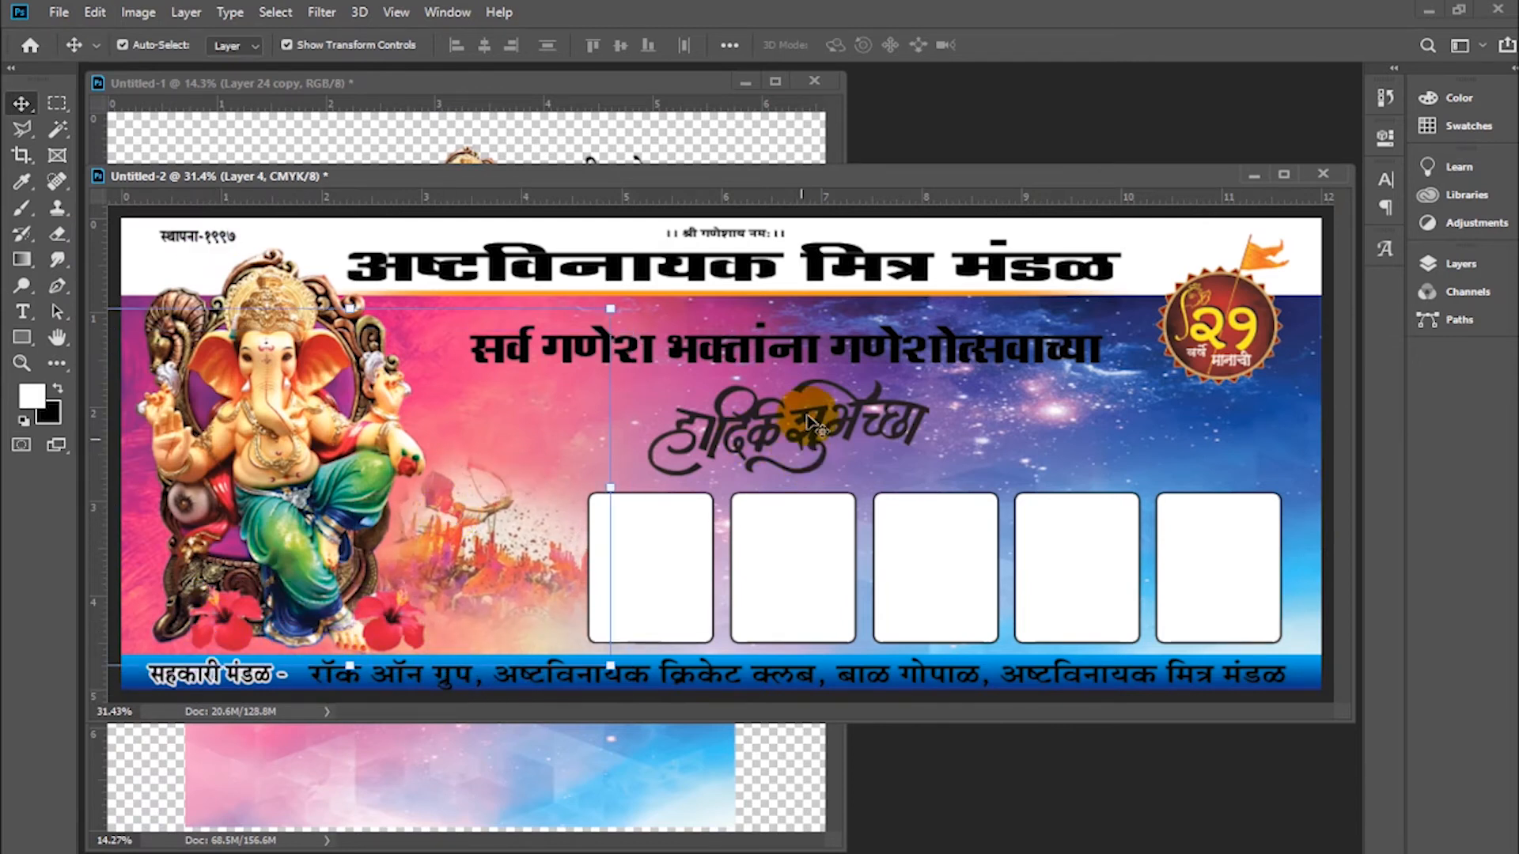
Draw a white custom banner shape with concave edges around the स्थापना-१९९७ text, layered just above the main title
click(766, 275)
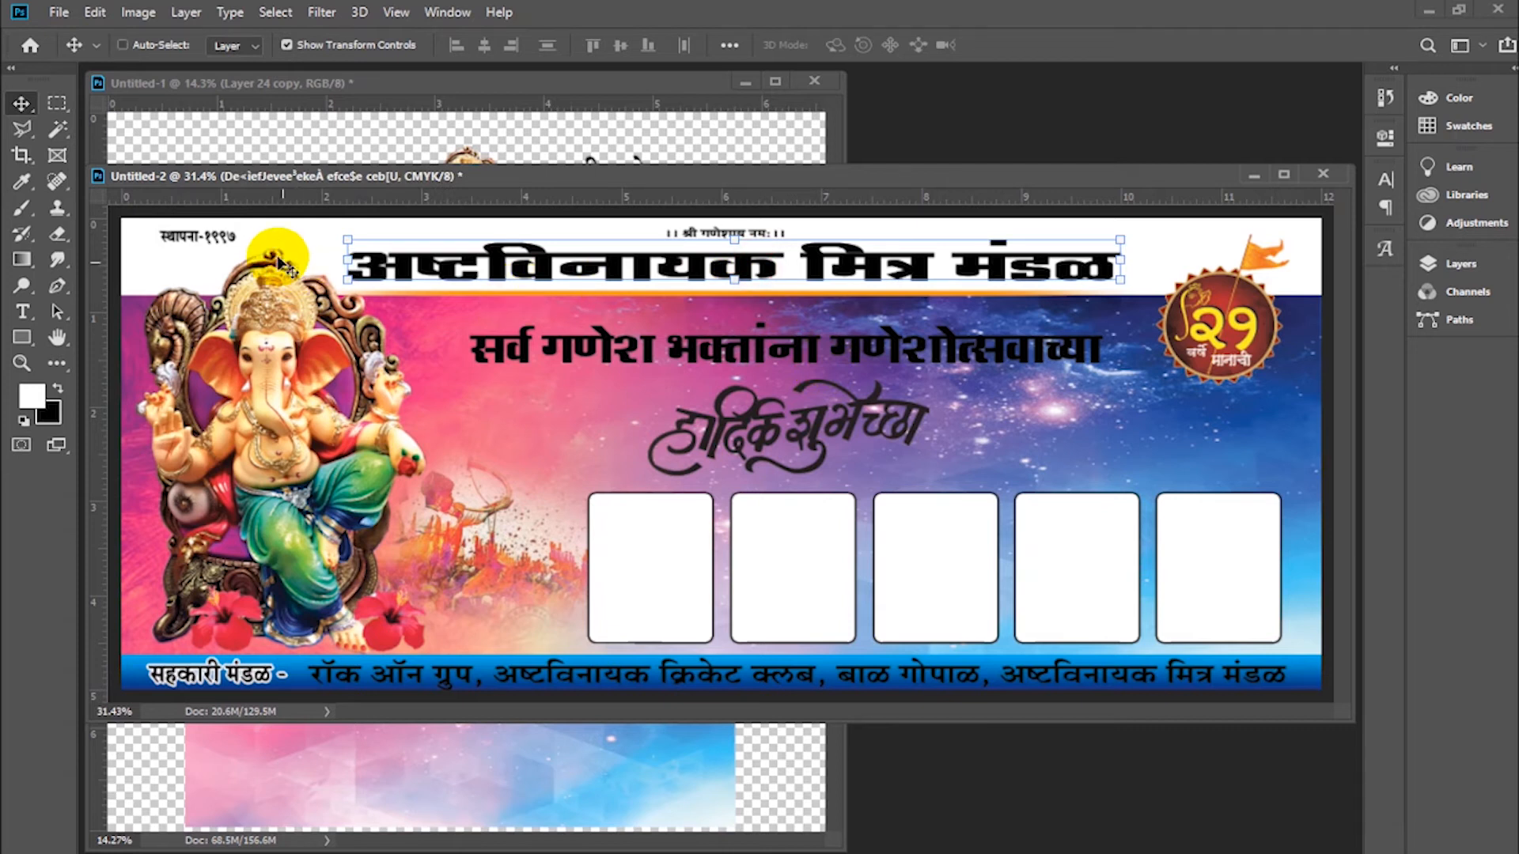
ctrl+click(214, 237)
ctrl+click(215, 237)
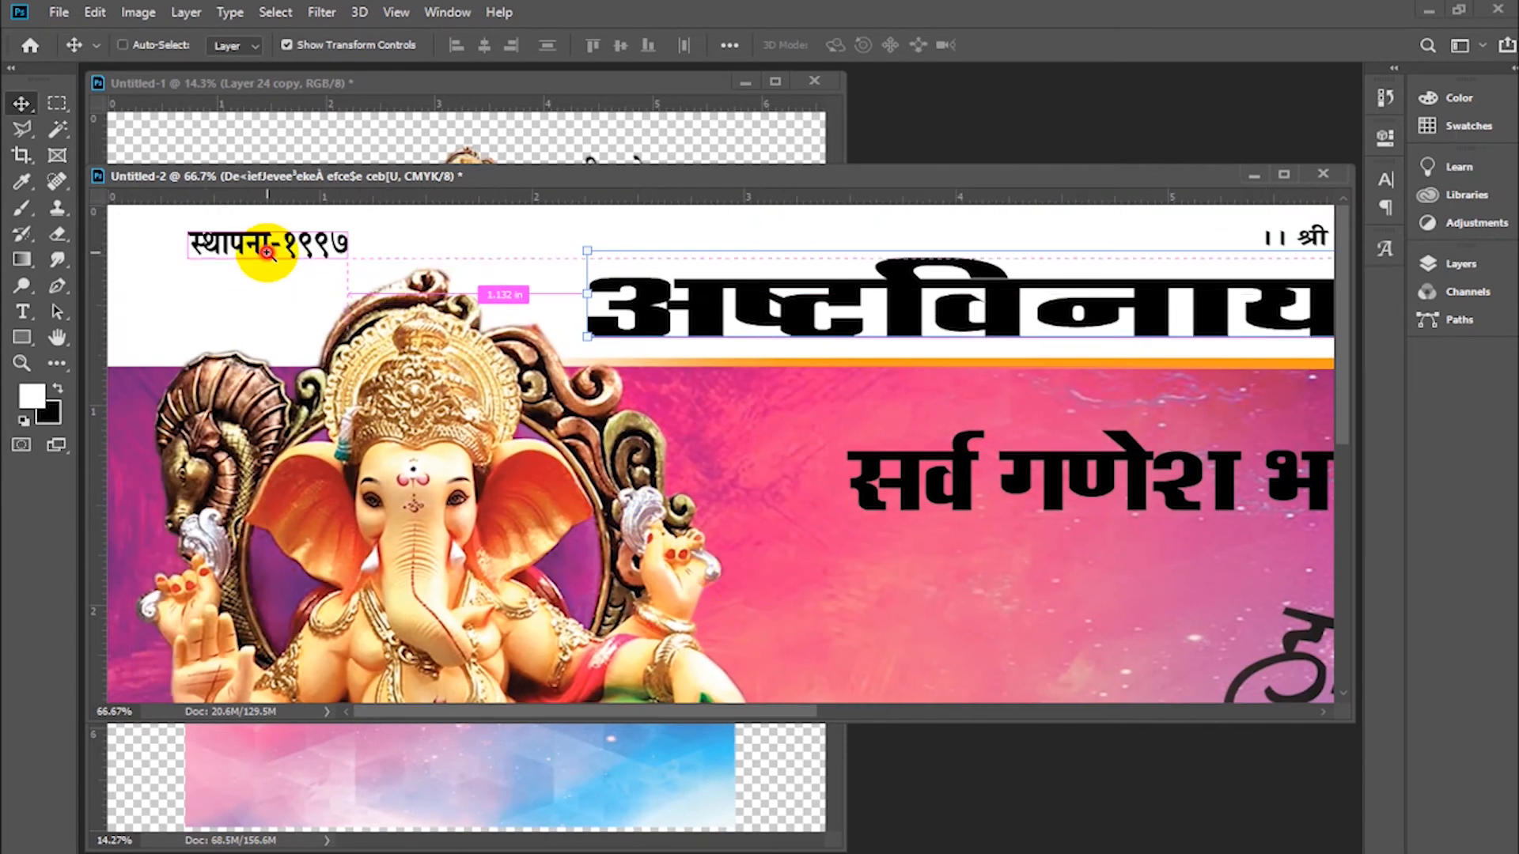
ctrl+click(238, 237)
ctrl+click(245, 245)
drag(473, 365, 764, 452)
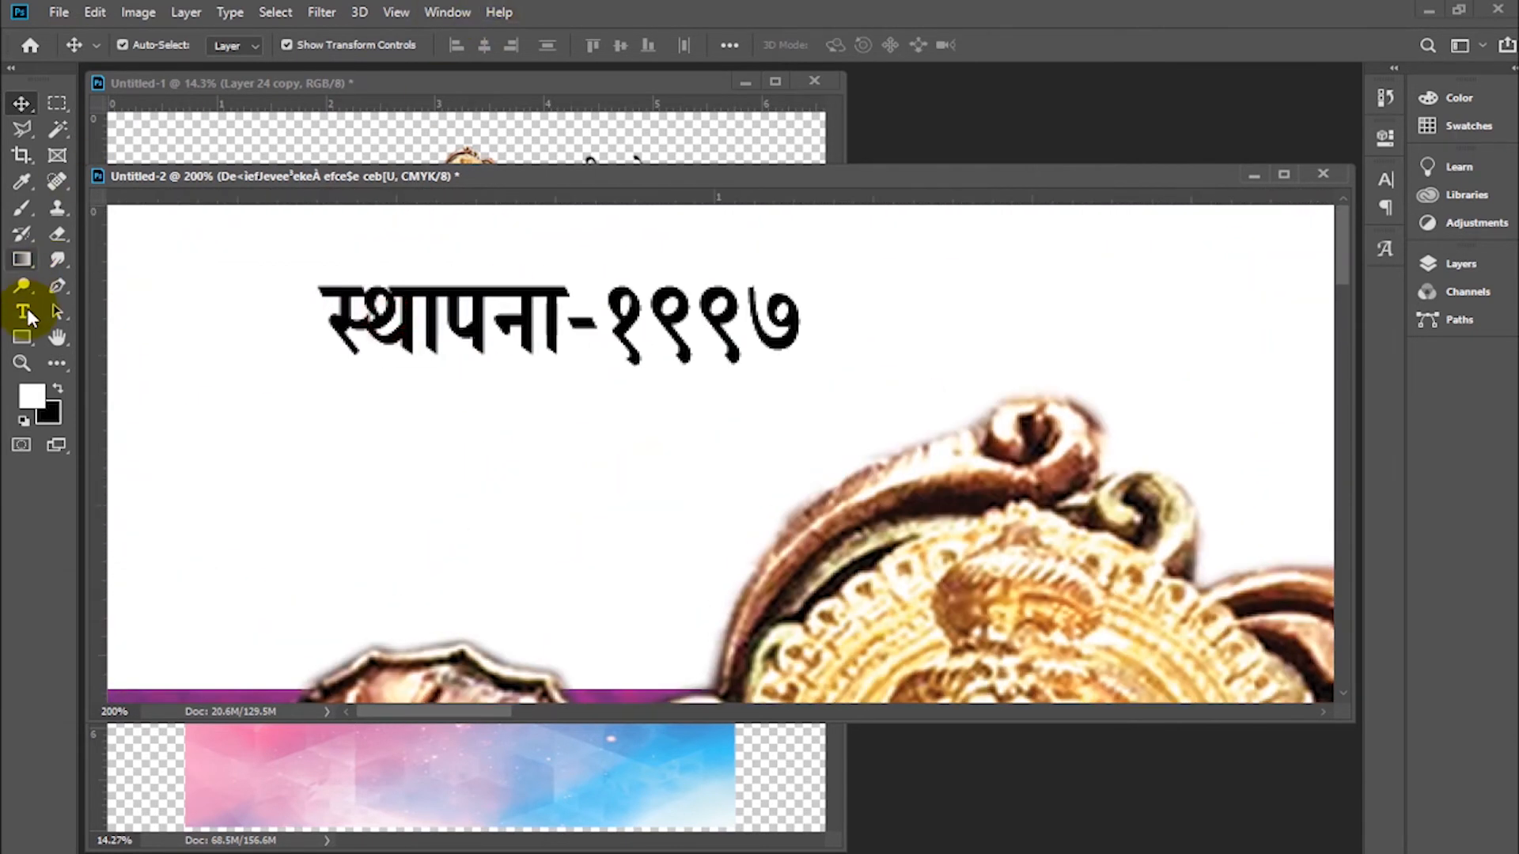
click(23, 338)
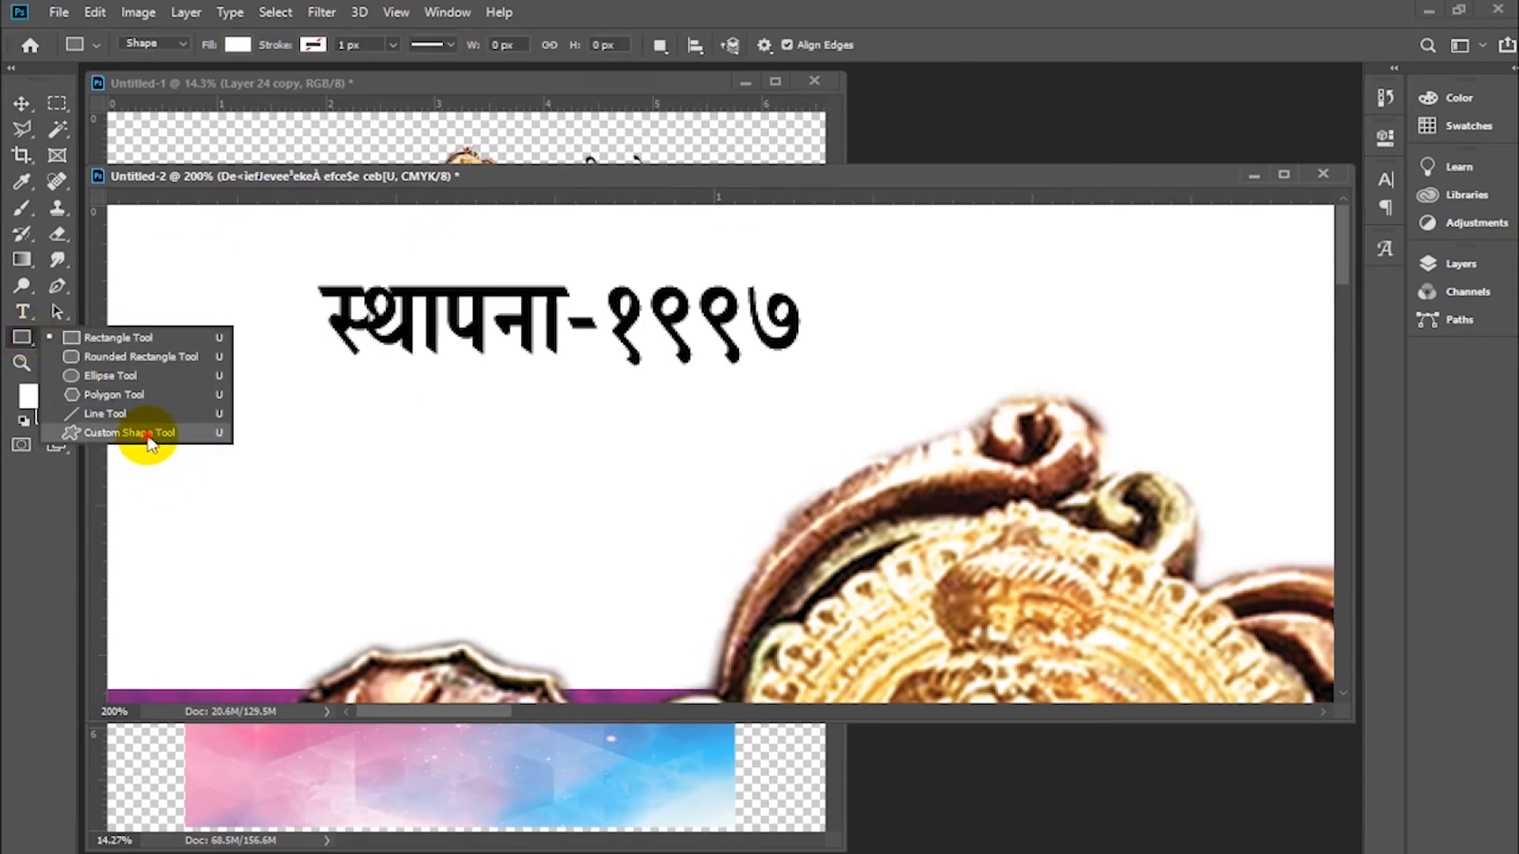
click(147, 438)
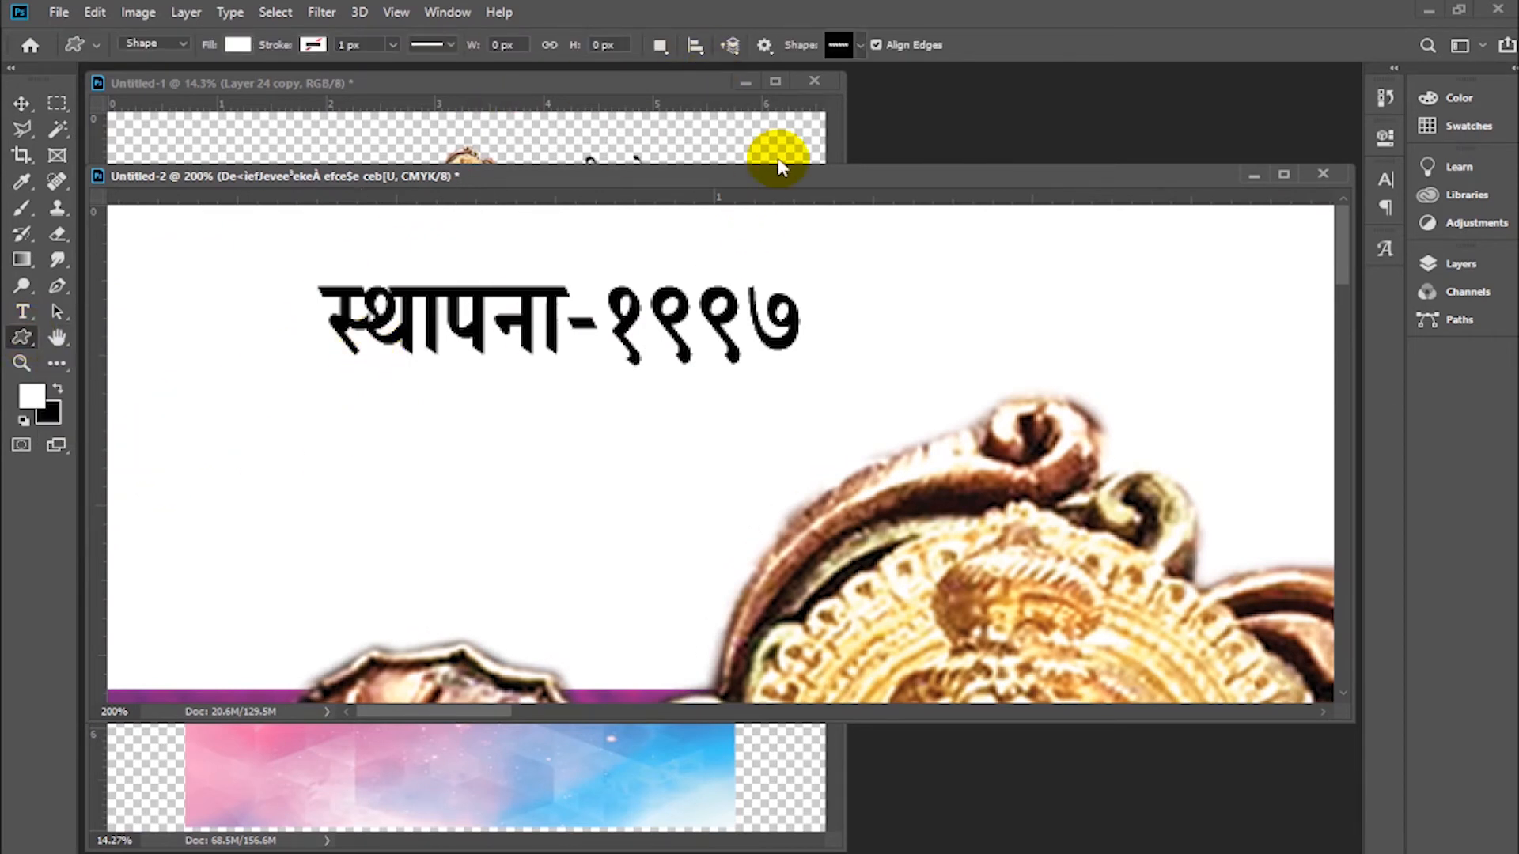
click(862, 47)
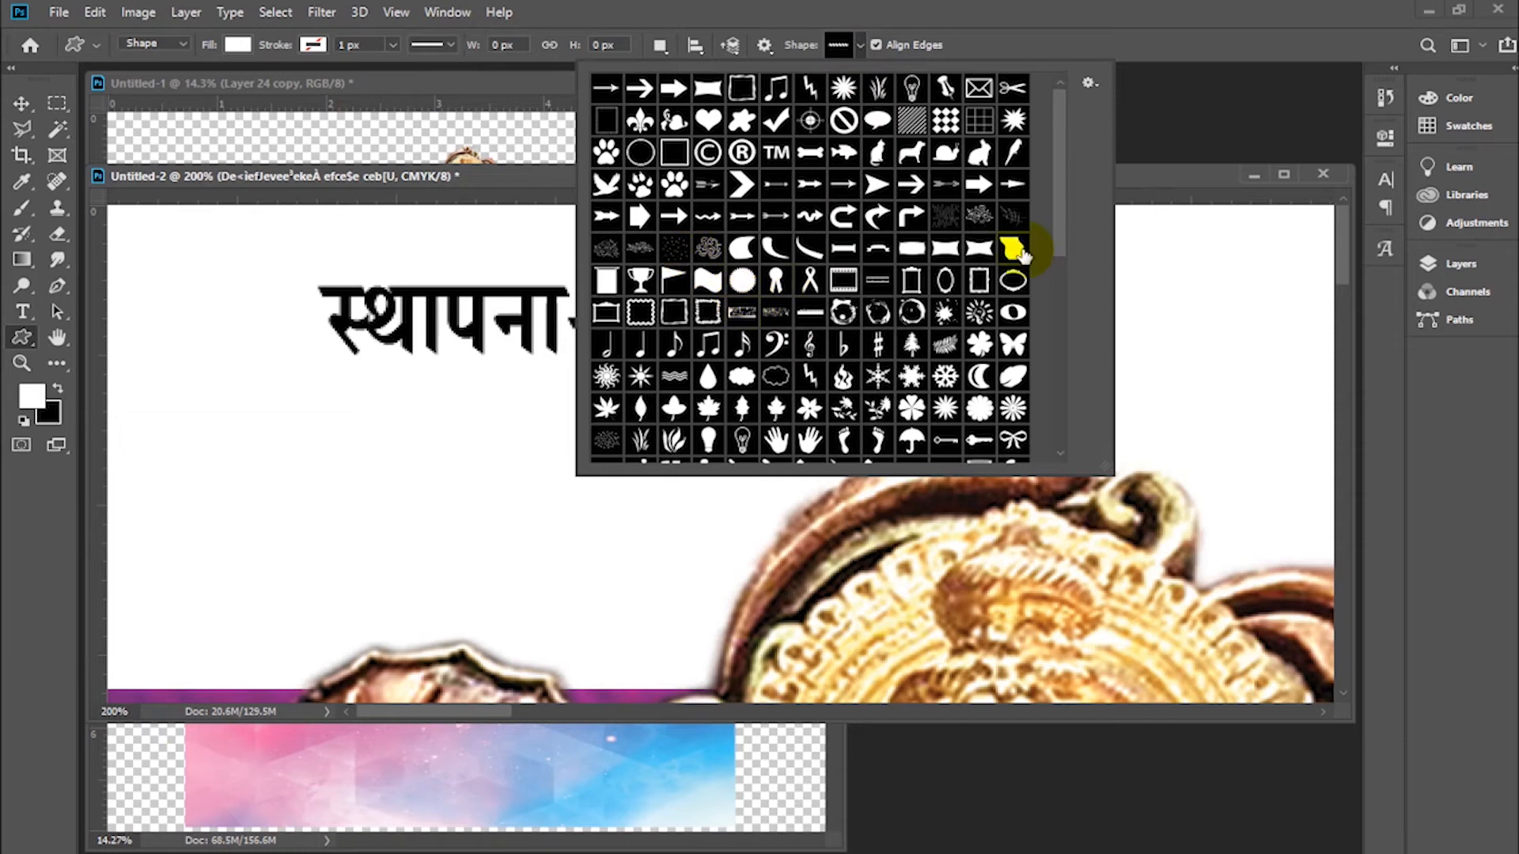
click(947, 253)
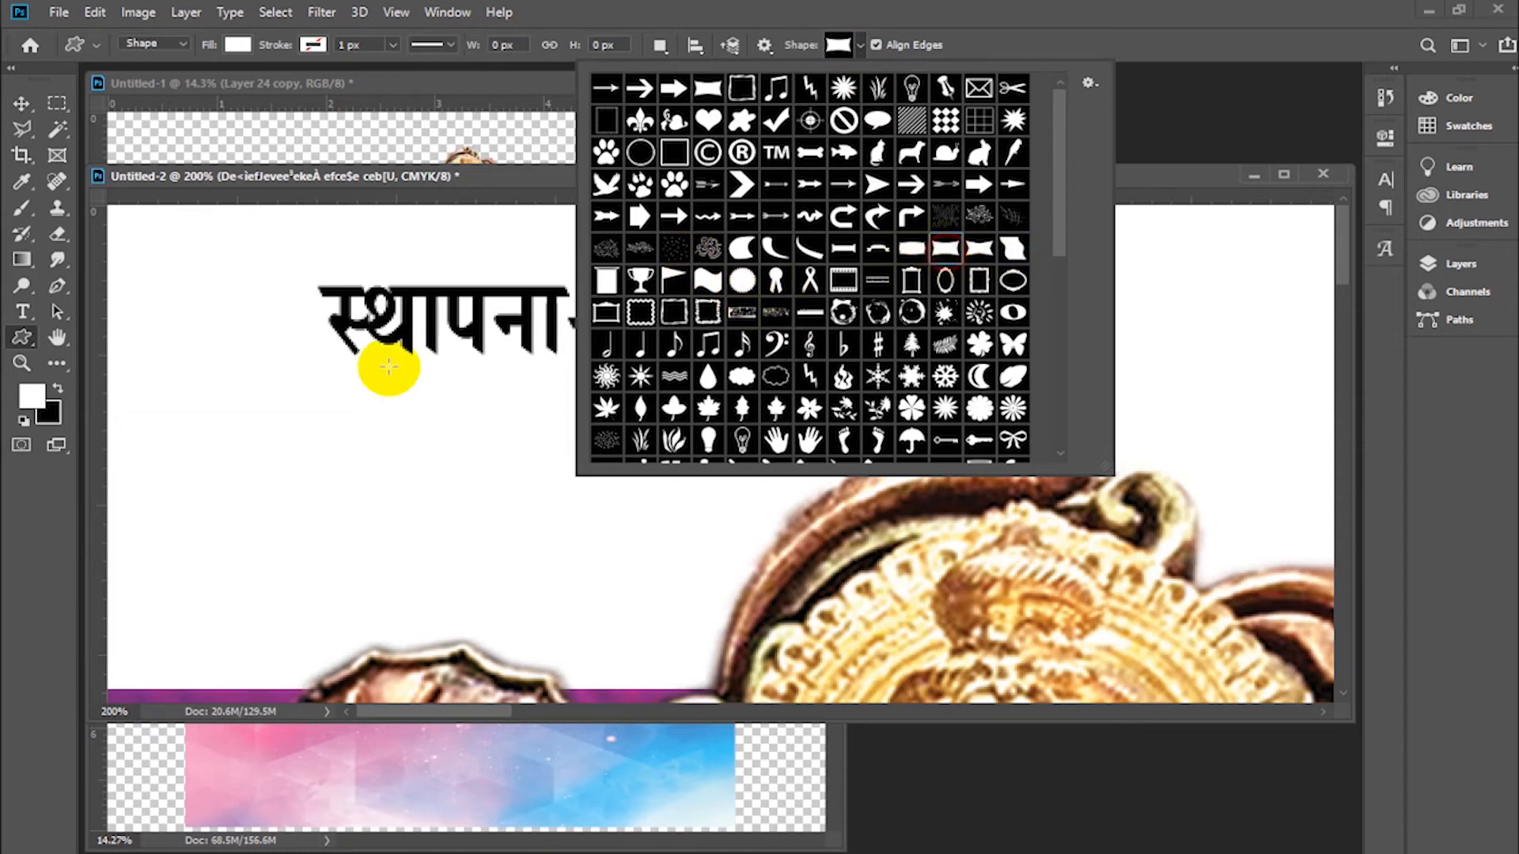
click(195, 316)
click(798, 353)
drag(200, 248, 868, 433)
click(22, 102)
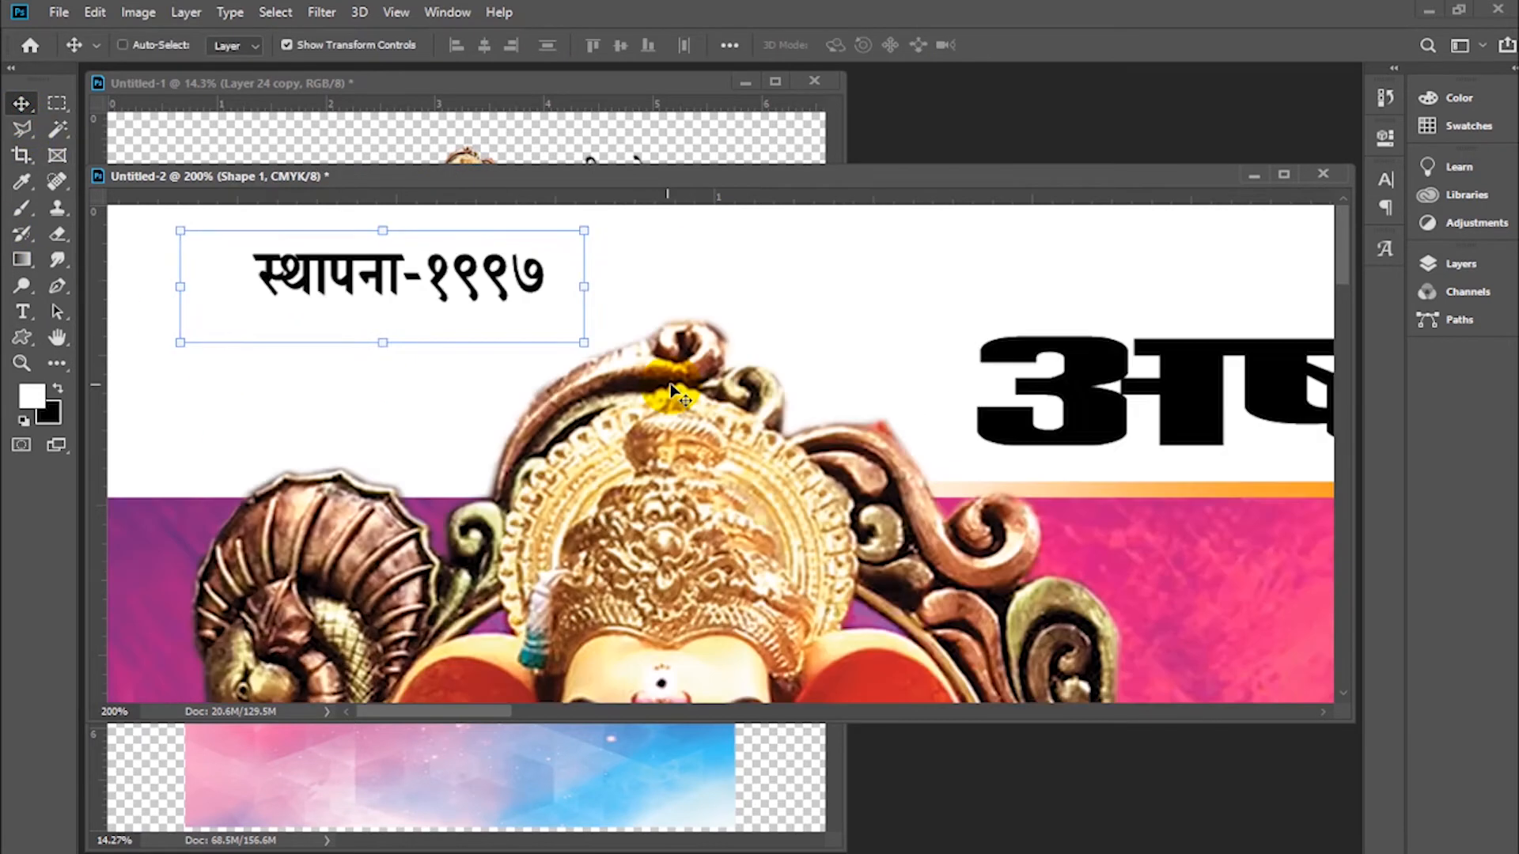
key(ctrl+minus)
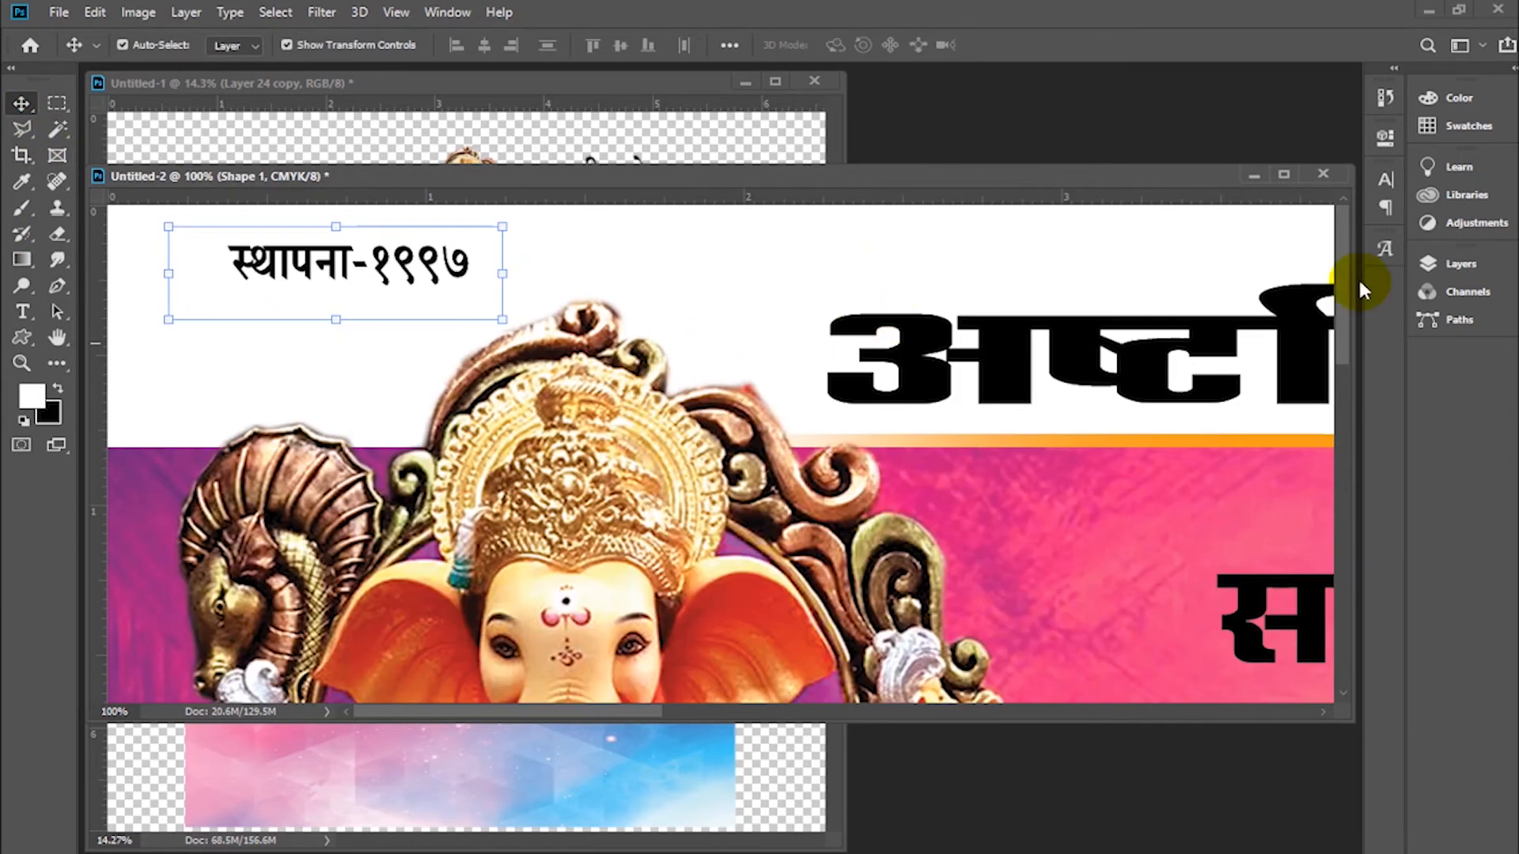
Apply an orange Color Overlay to the banner shape and centre the स्थापना-१९९७ text on it
click(1436, 264)
drag(1397, 571, 1397, 672)
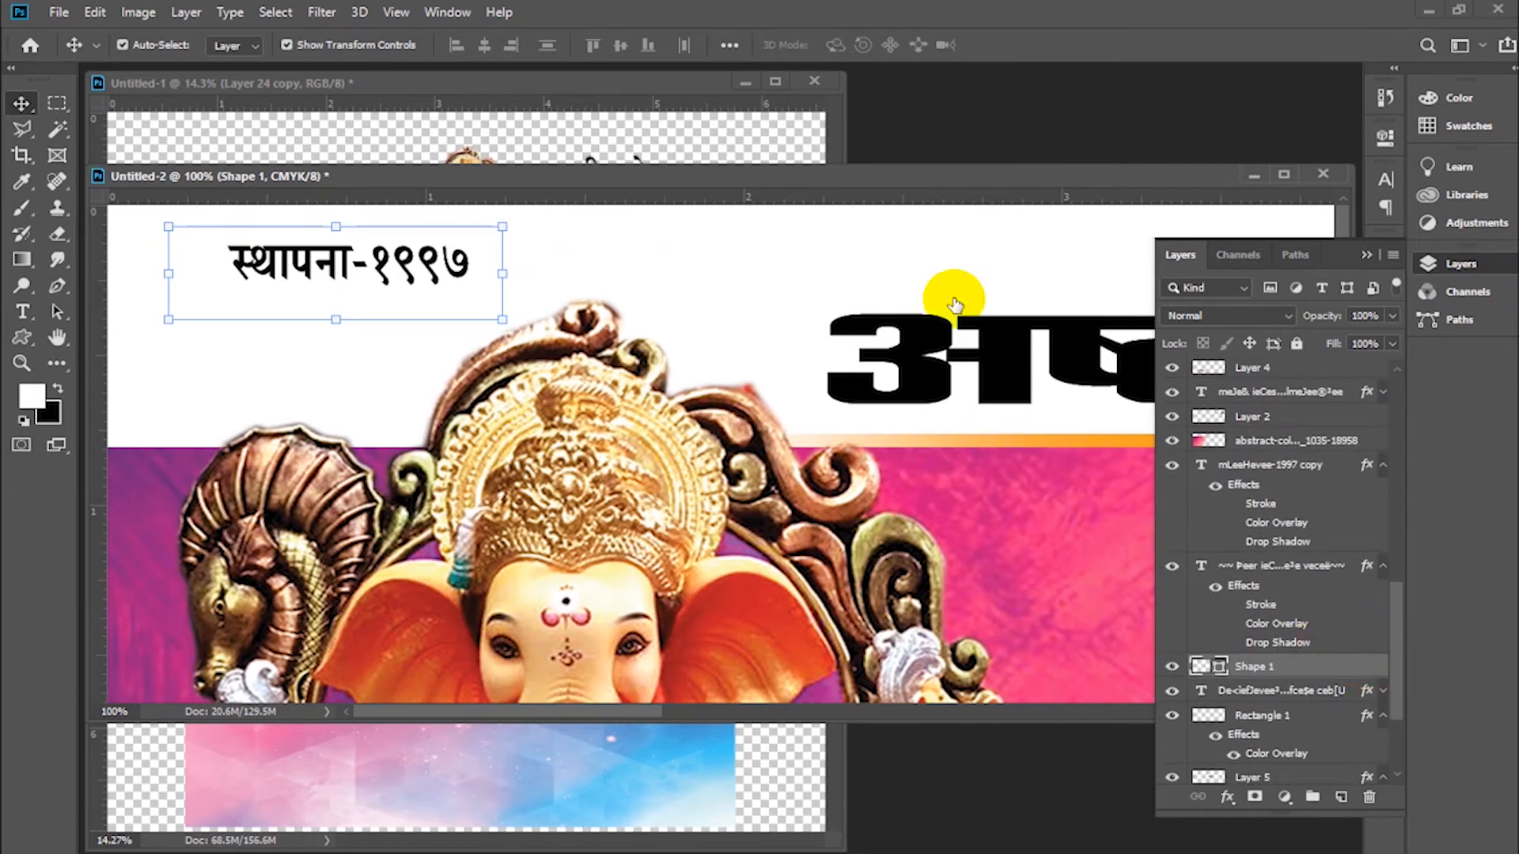
click(783, 432)
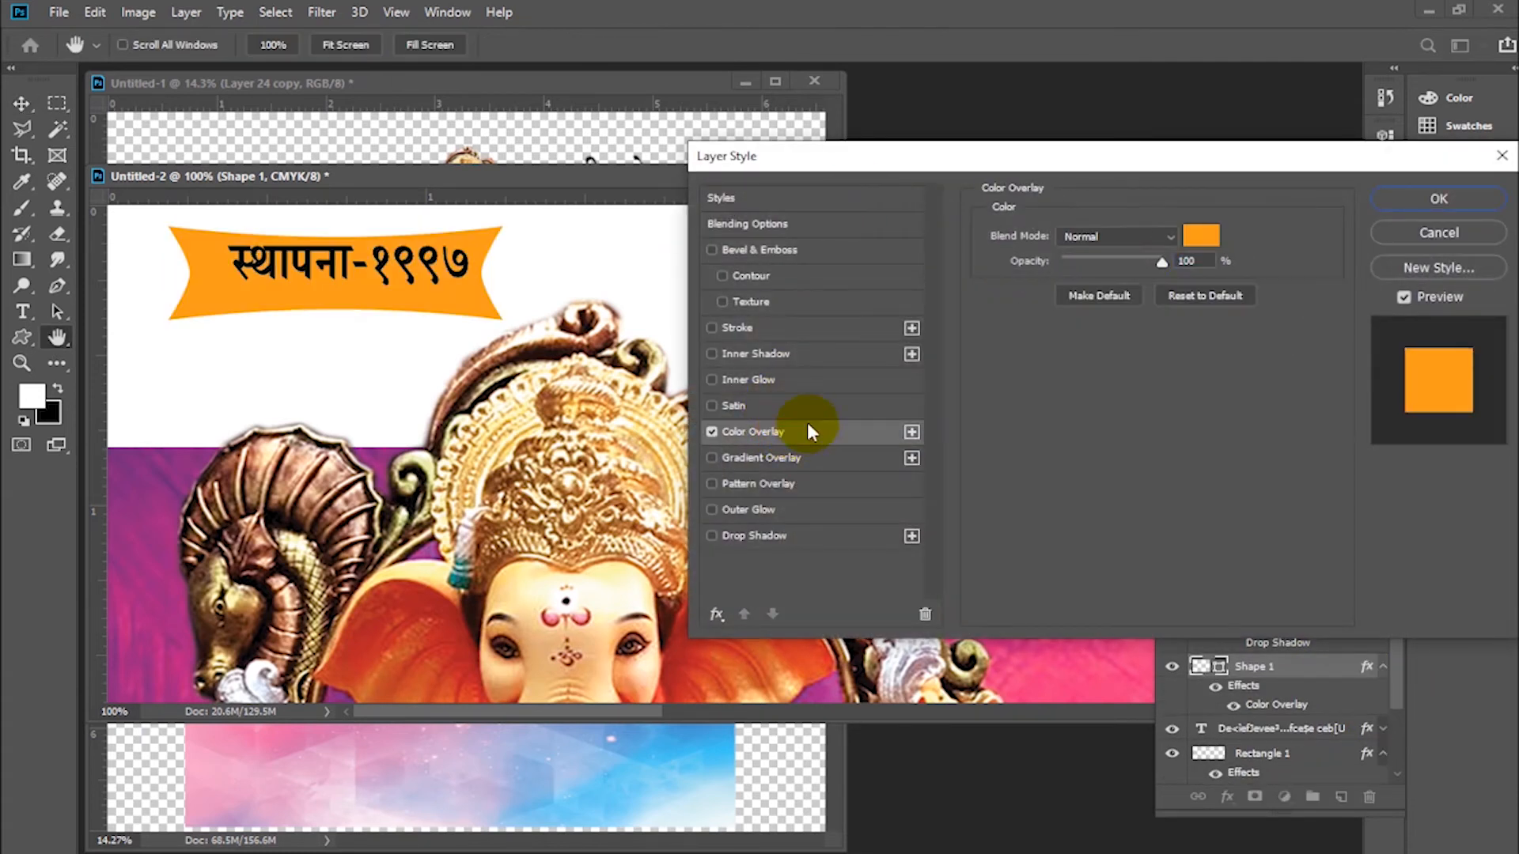
click(1407, 201)
key(v)
drag(412, 271, 395, 274)
Change the colour of the स्थापना-१९९७ text to white (ffffff)
drag(1396, 649, 1408, 709)
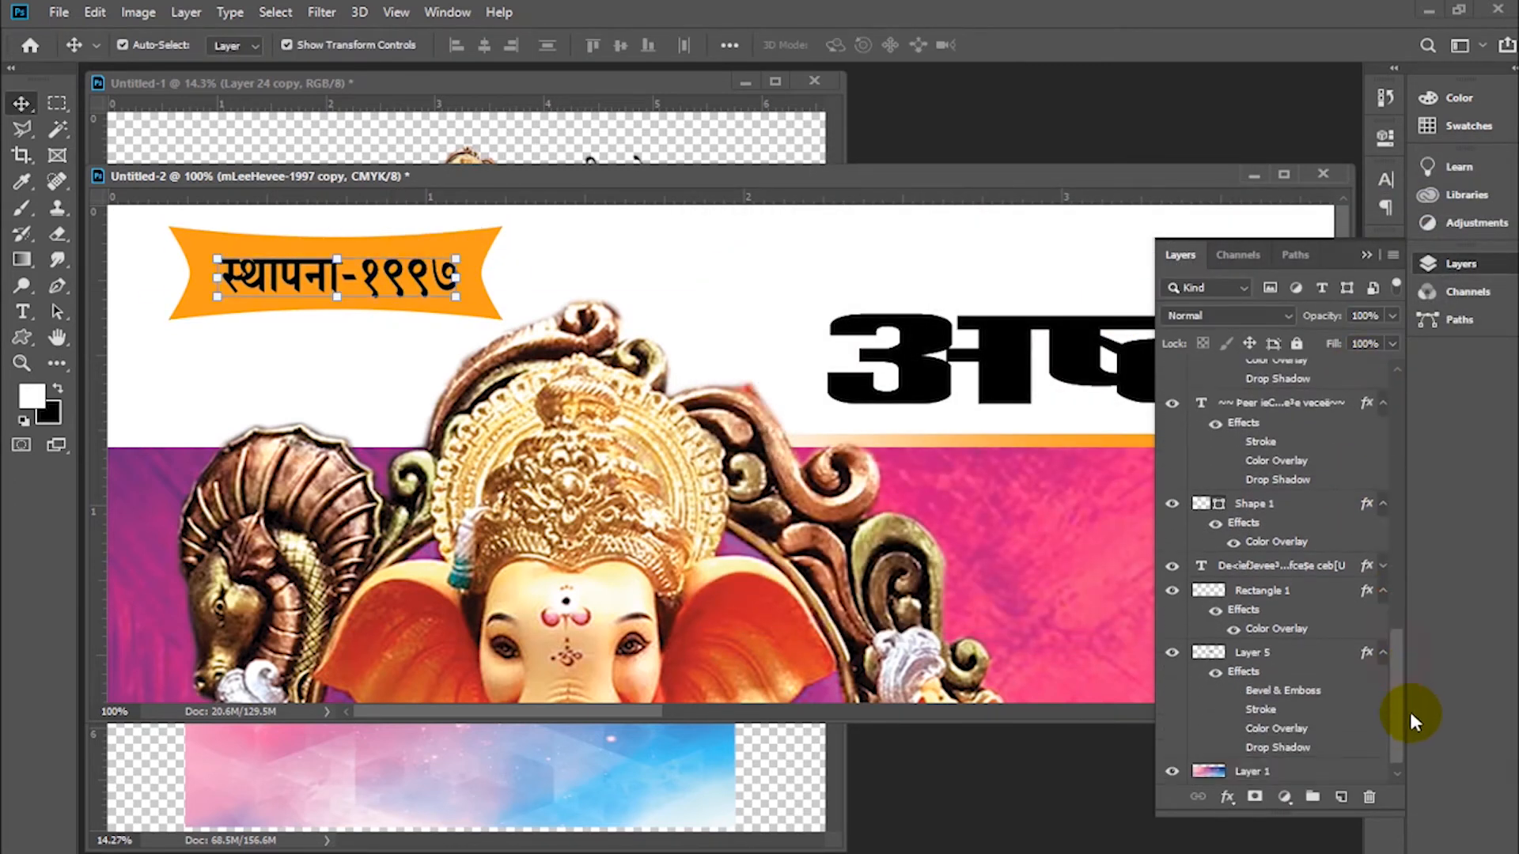
scroll(1408, 708, down, 5)
click(1367, 255)
click(1385, 249)
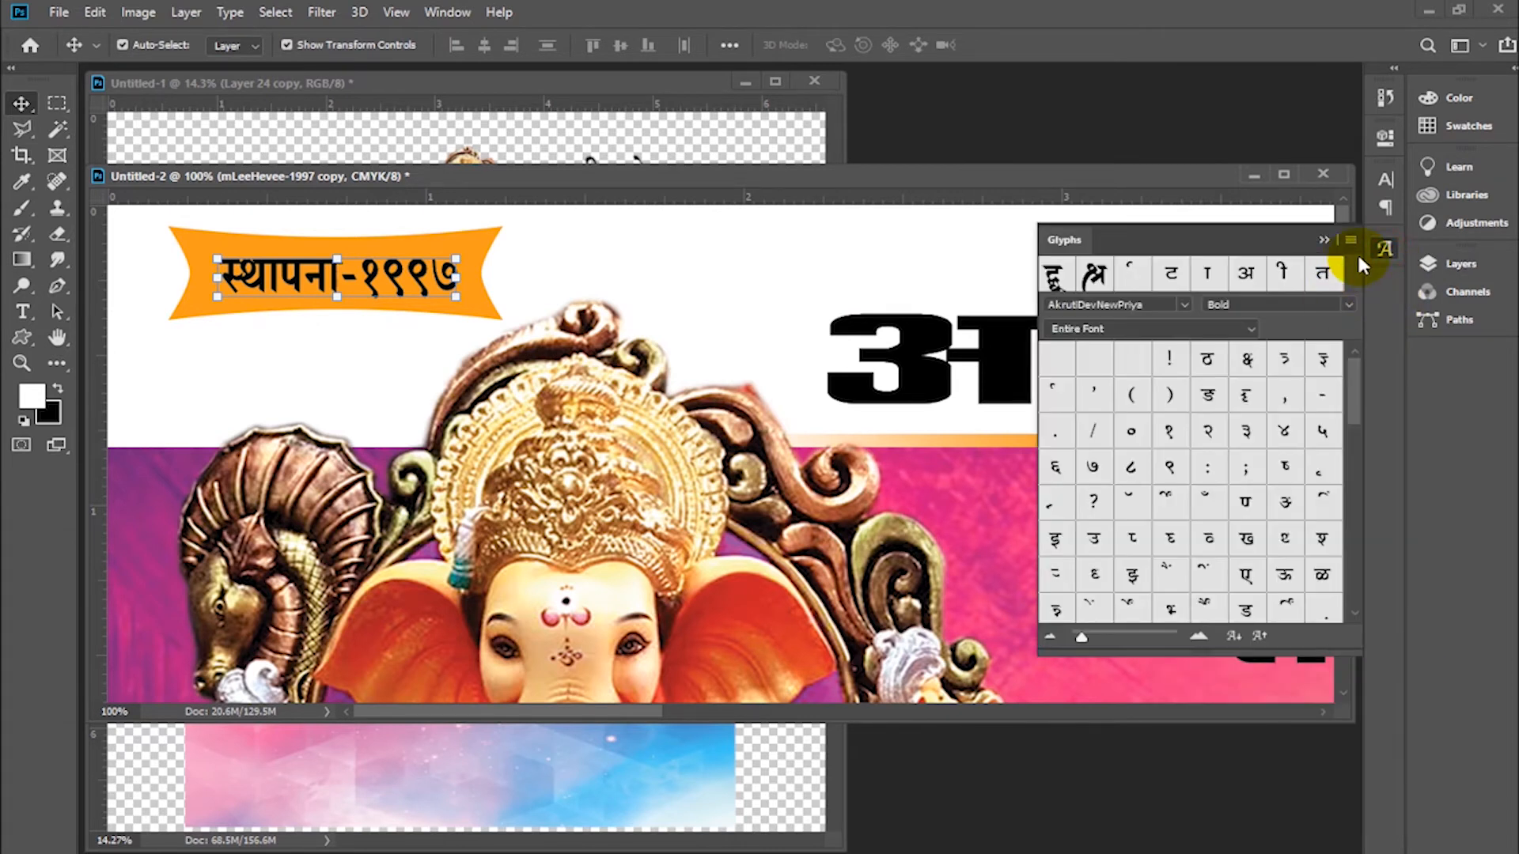
click(1385, 179)
click(1317, 294)
drag(946, 224, 627, 95)
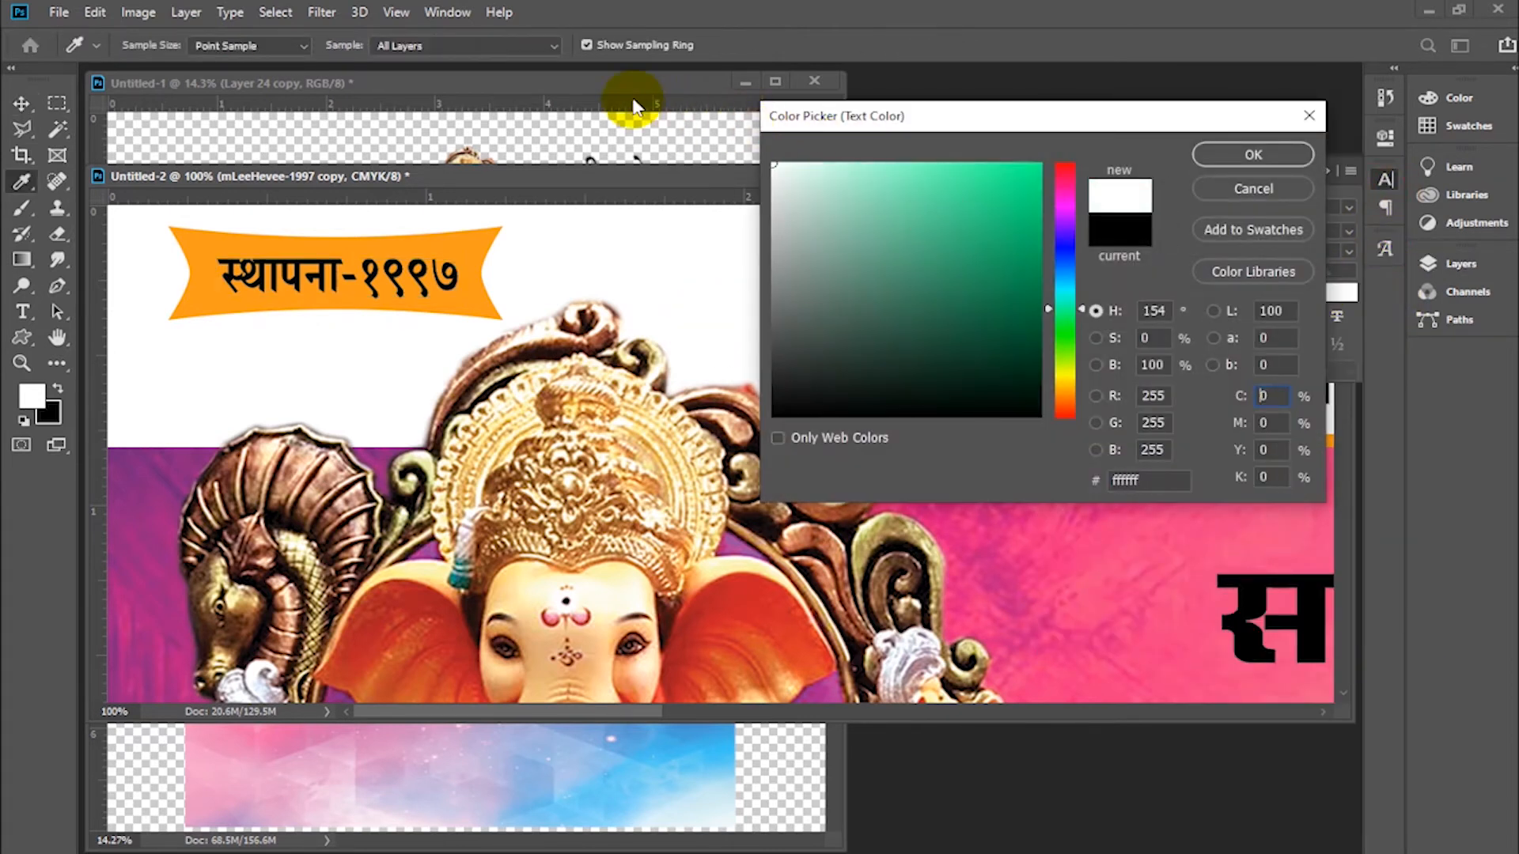
click(1249, 153)
click(1498, 269)
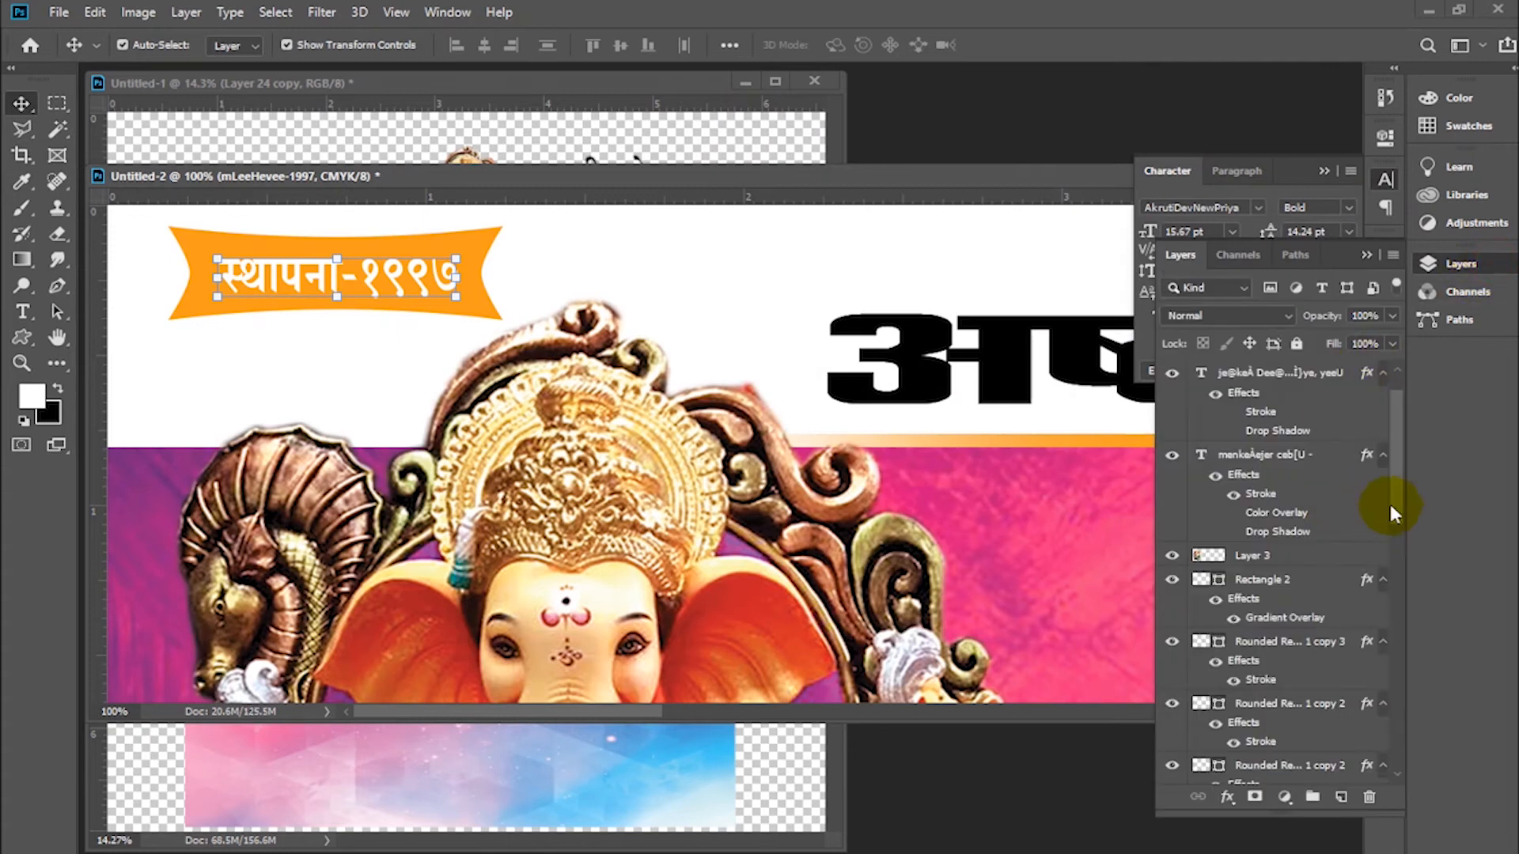
Add a black Drop Shadow with 100% opacity and 6 px distance to the स्थापना-१९९७ text, leaving Stroke off
scroll(1393, 512, down, 5)
double_click(1366, 514)
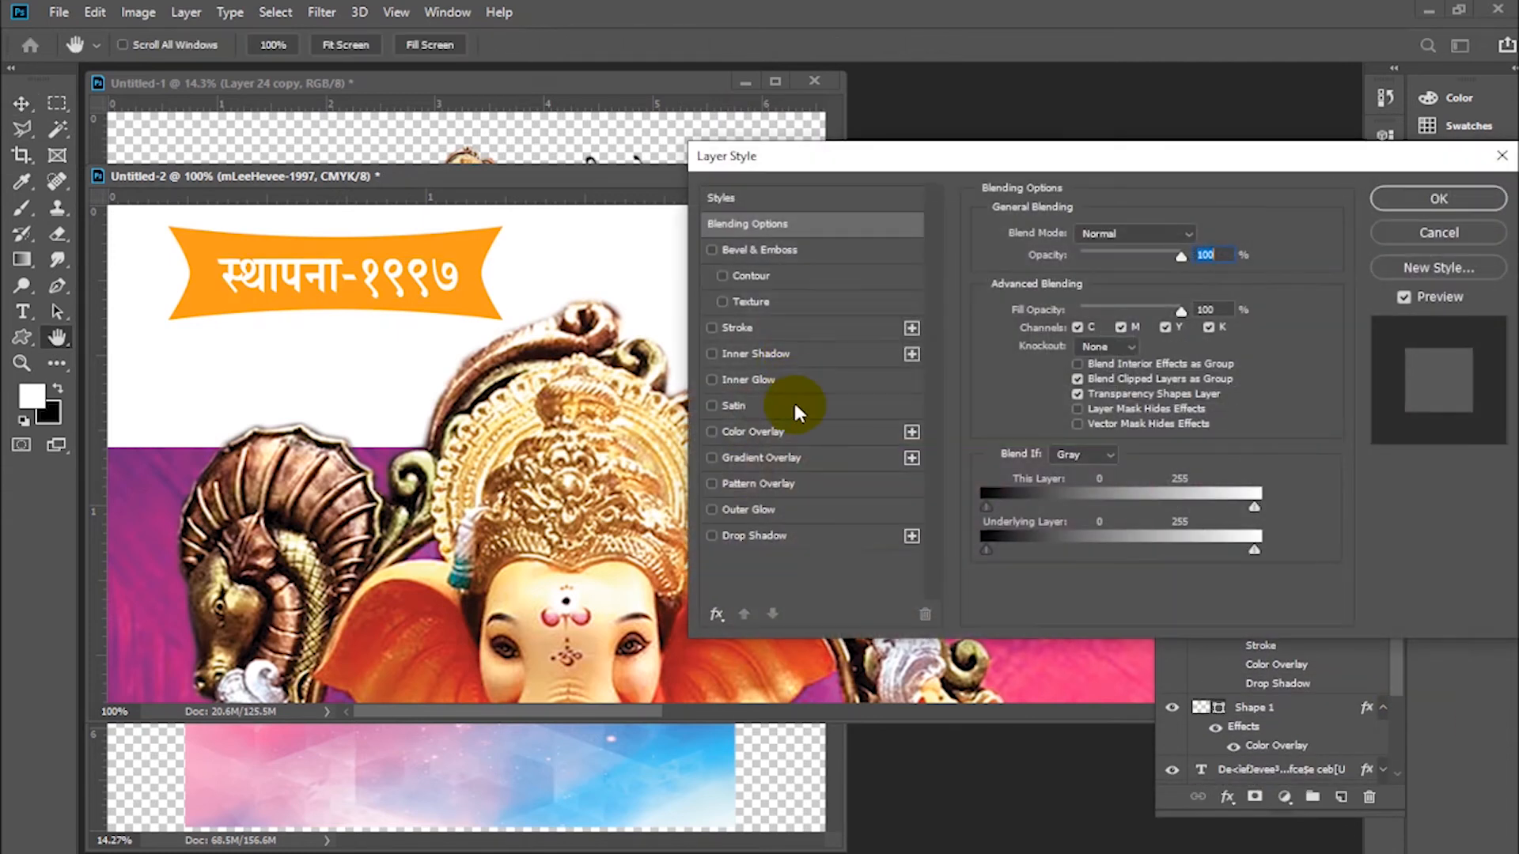
click(736, 327)
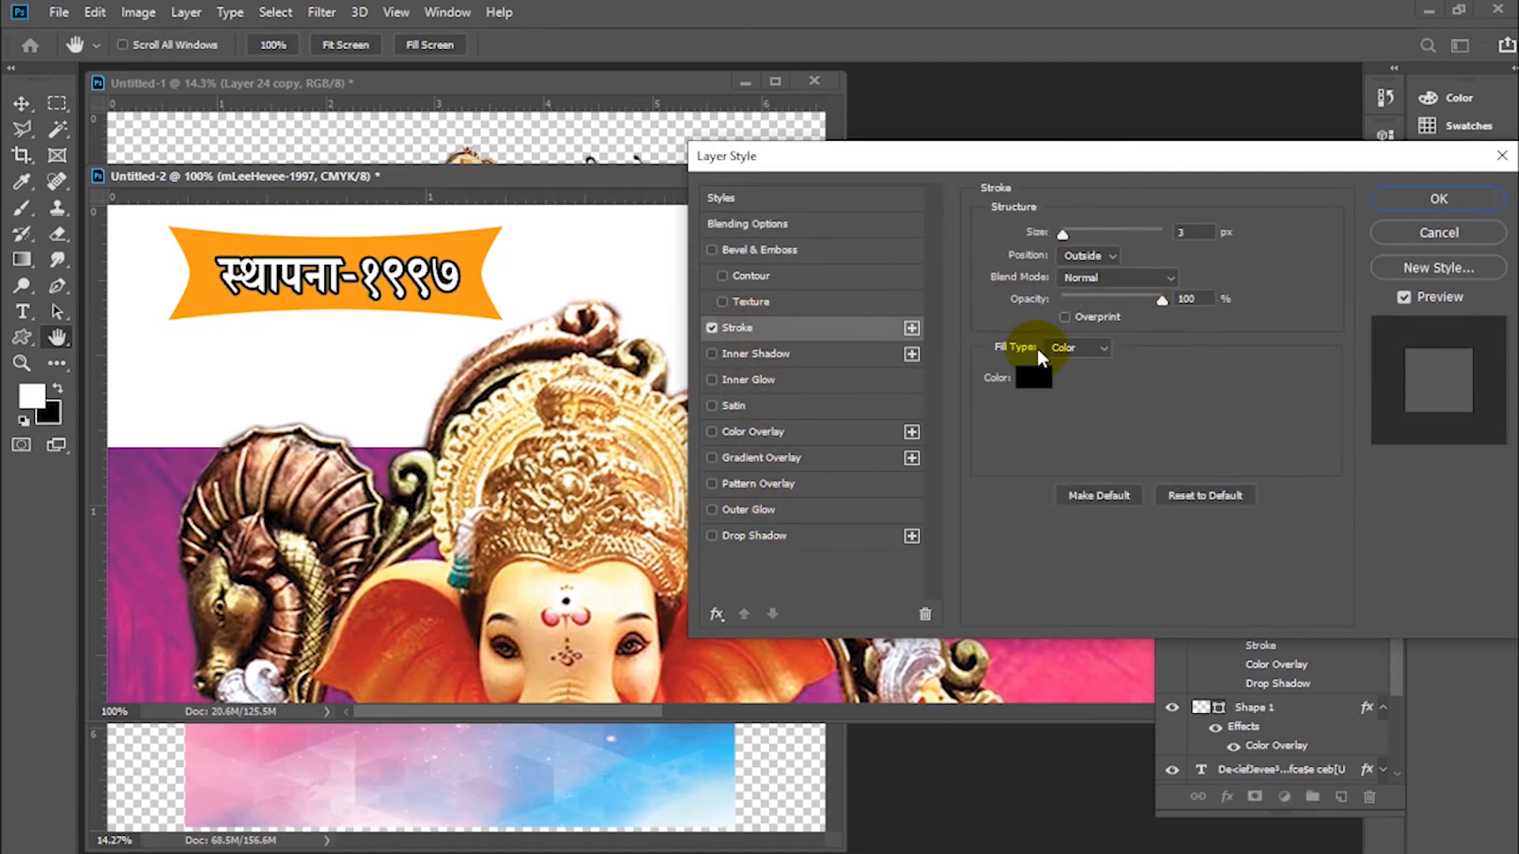
click(712, 329)
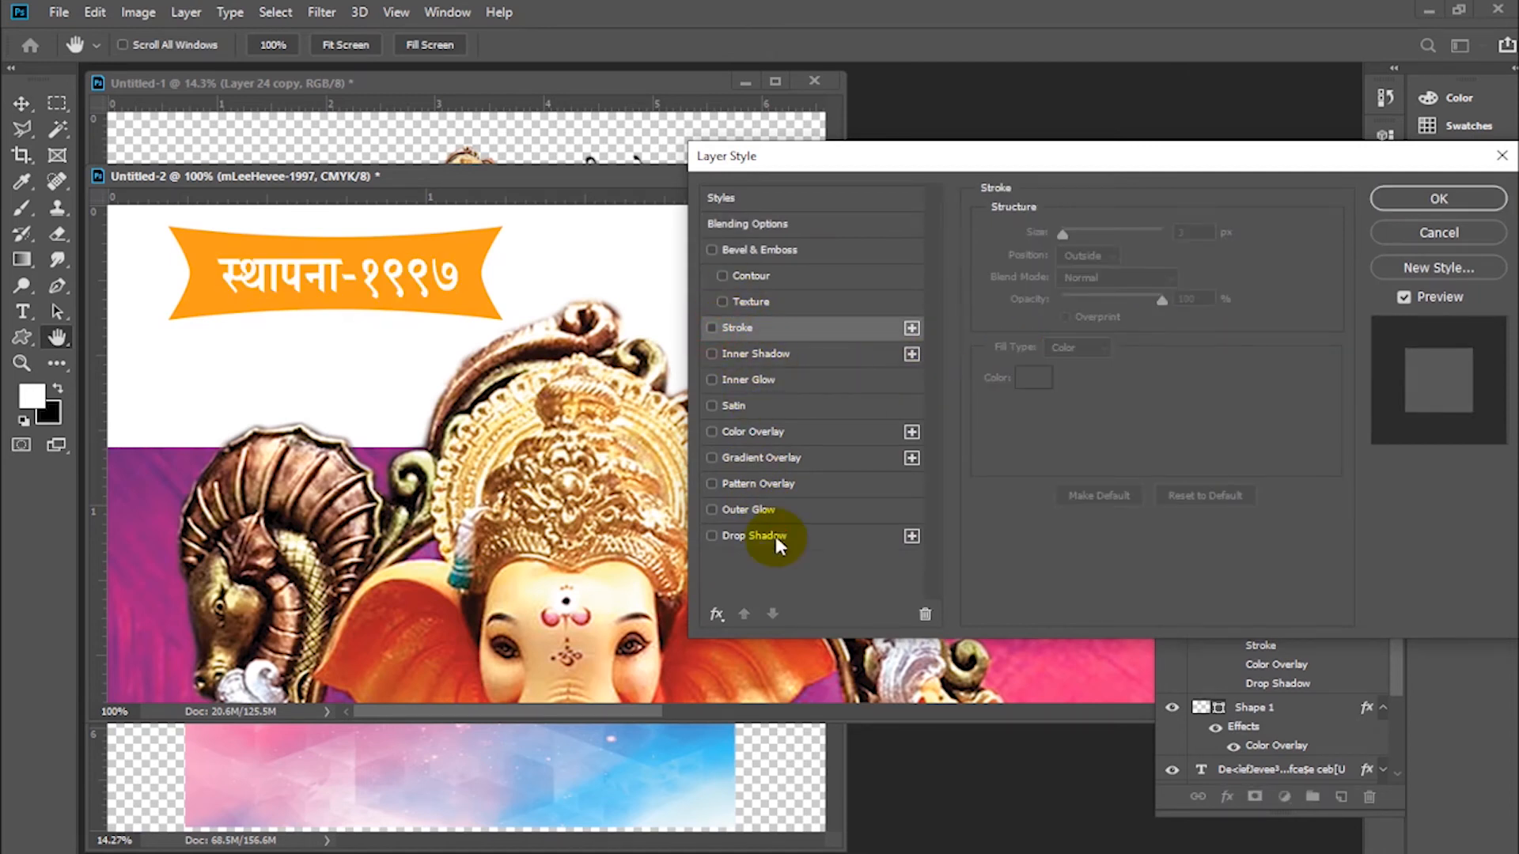
click(760, 536)
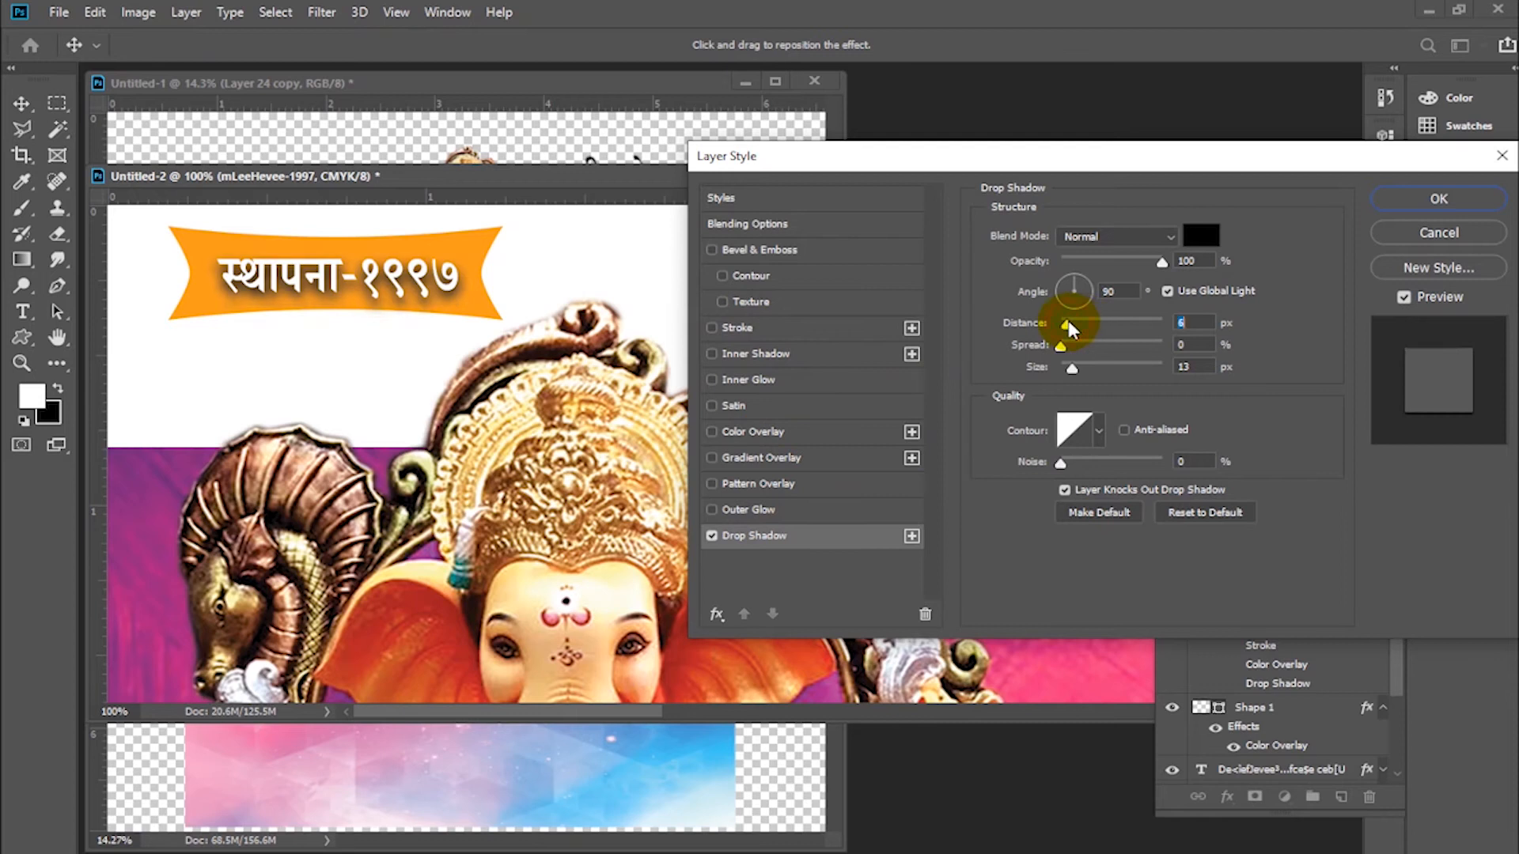
drag(1069, 372, 1067, 374)
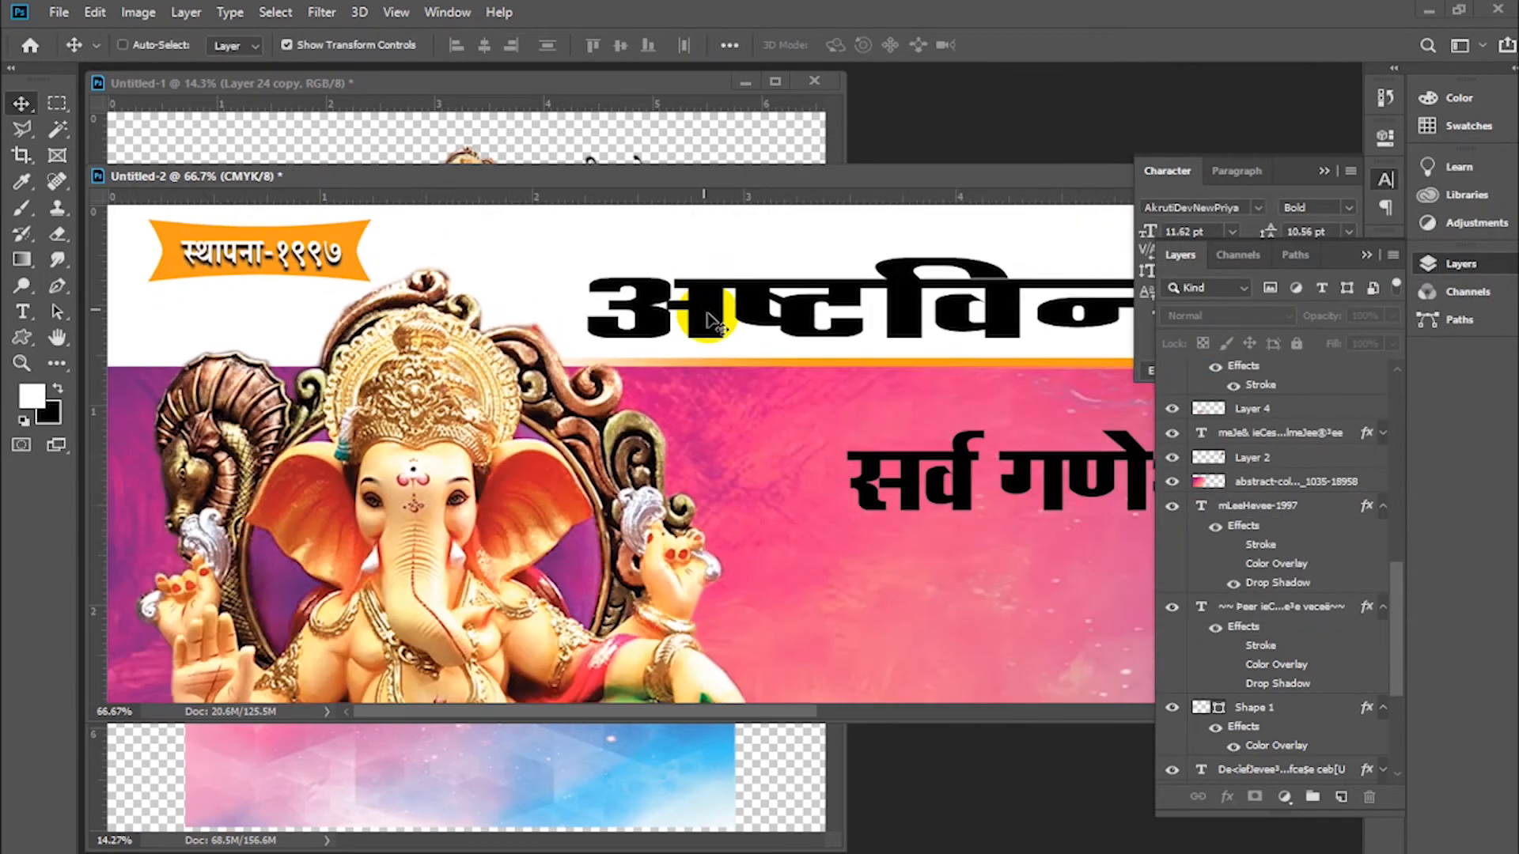
Colour the main title अष्टविनायक मित्र मंडळ red with CMYK values C0, M100, Y100, K0
key(ctrl+minus)
drag(1021, 256, 702, 312)
ctrl+click(720, 292)
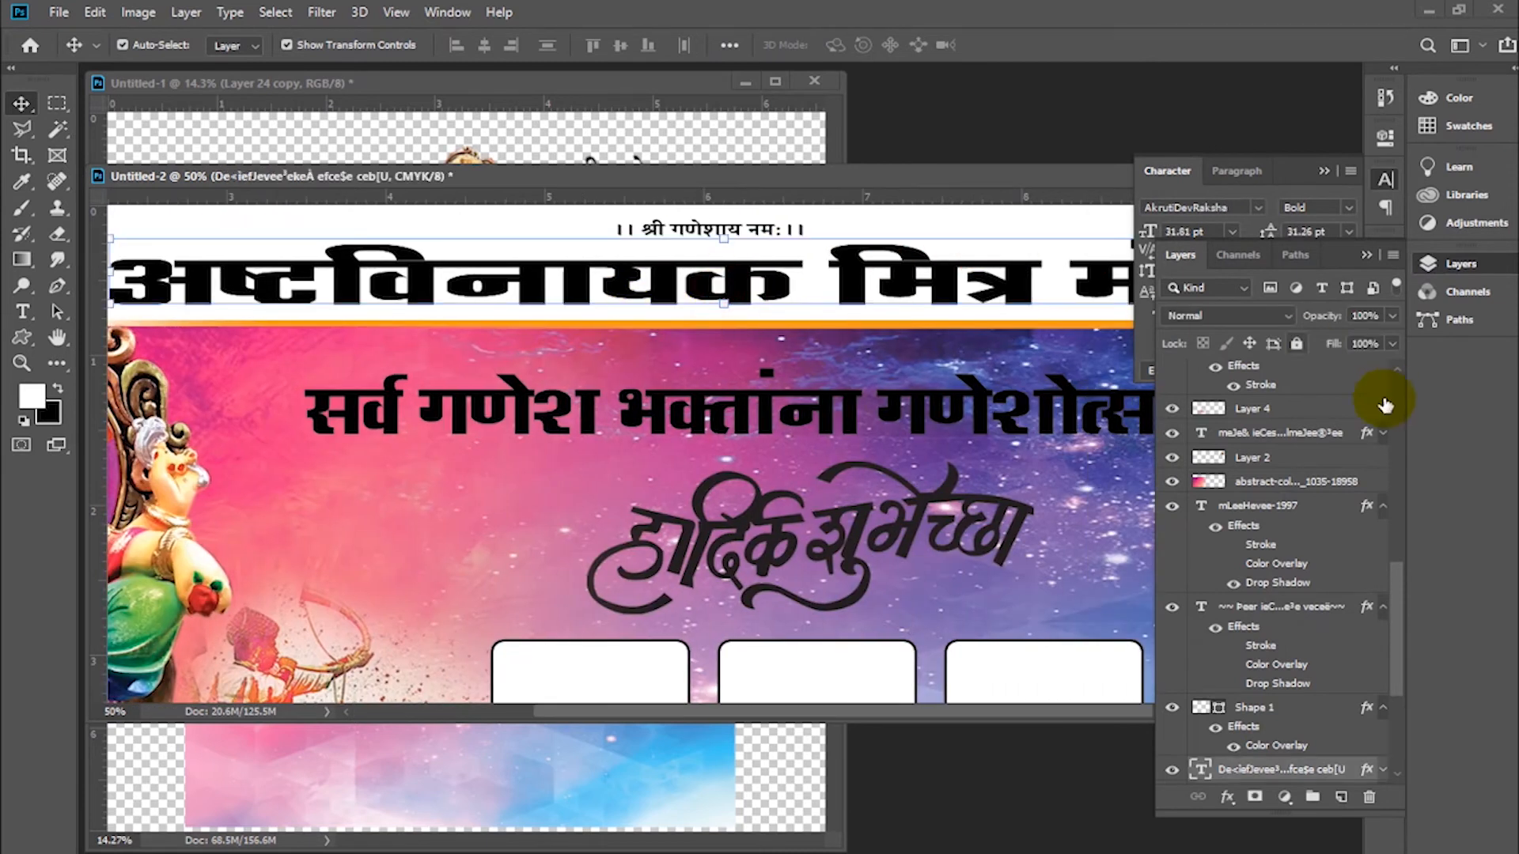
click(1367, 254)
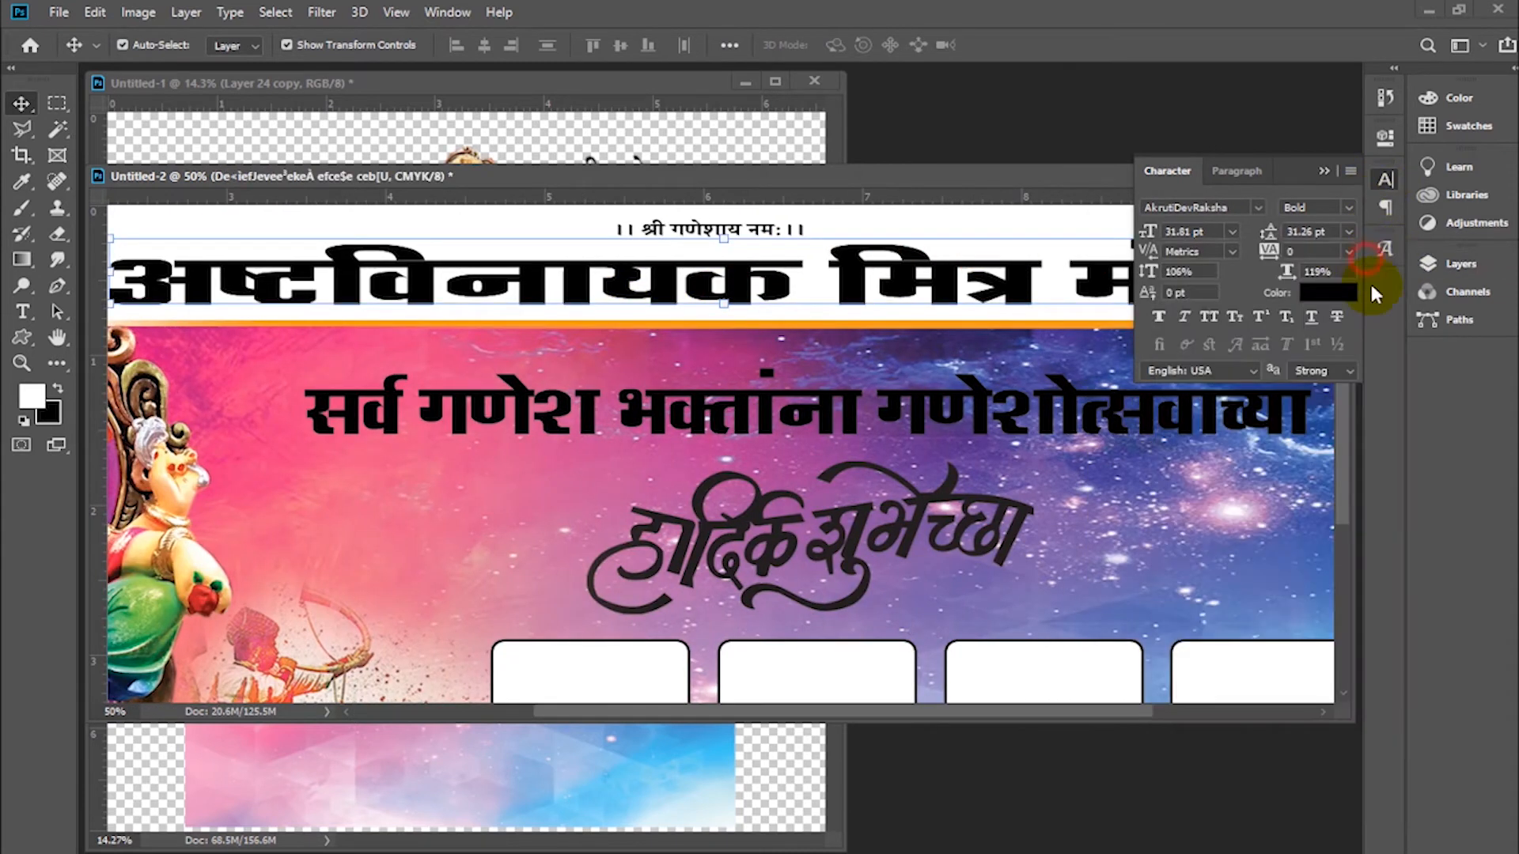
click(1384, 208)
click(1385, 179)
click(1329, 292)
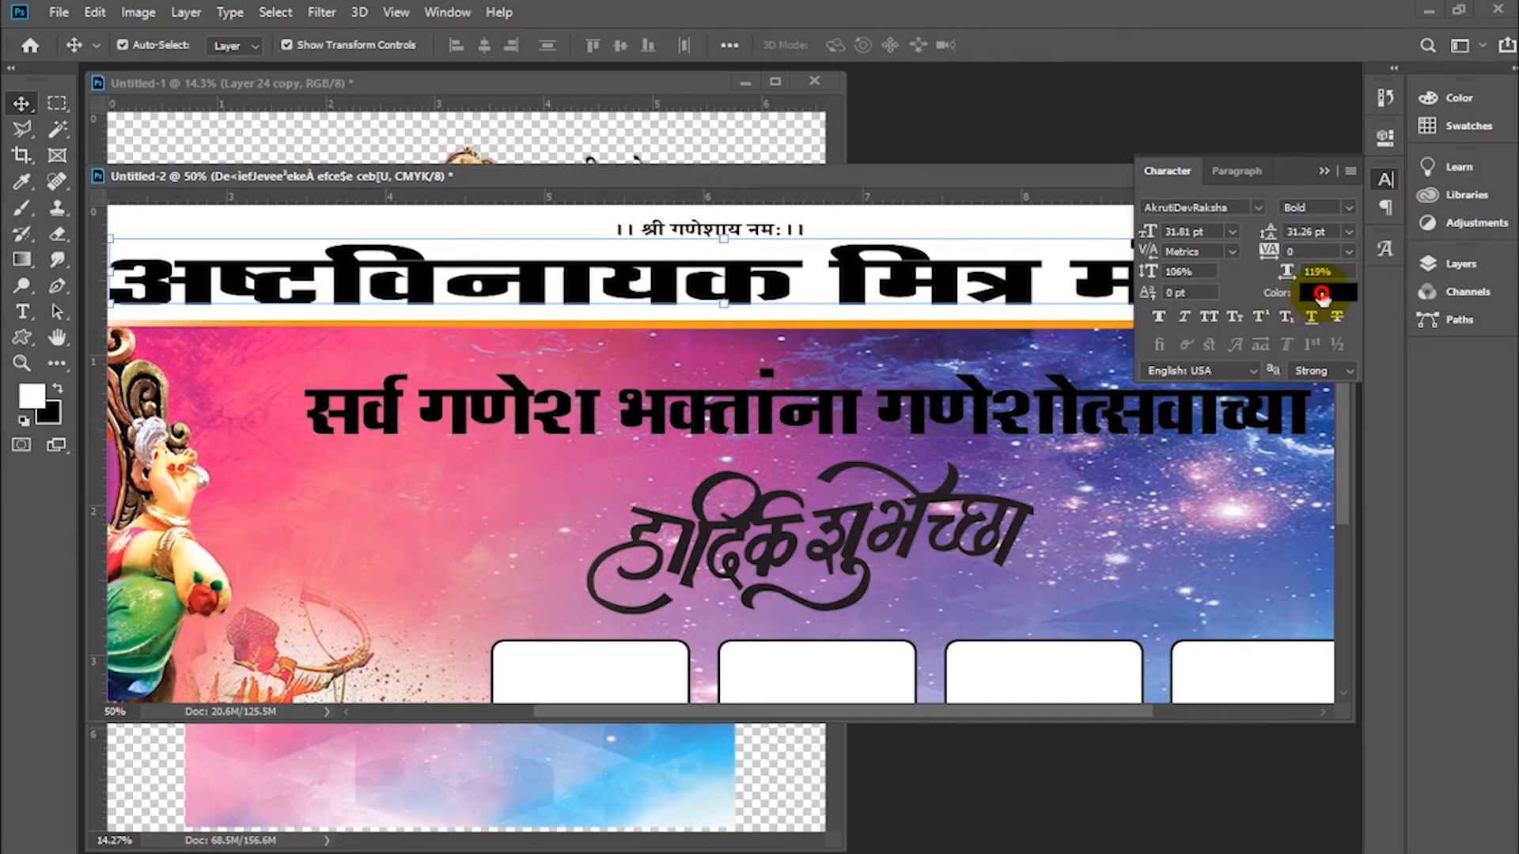
text(0)
key(Tab)
text(100)
key(Tab)
text(100)
key(Tab)
text(0)
key(Return)
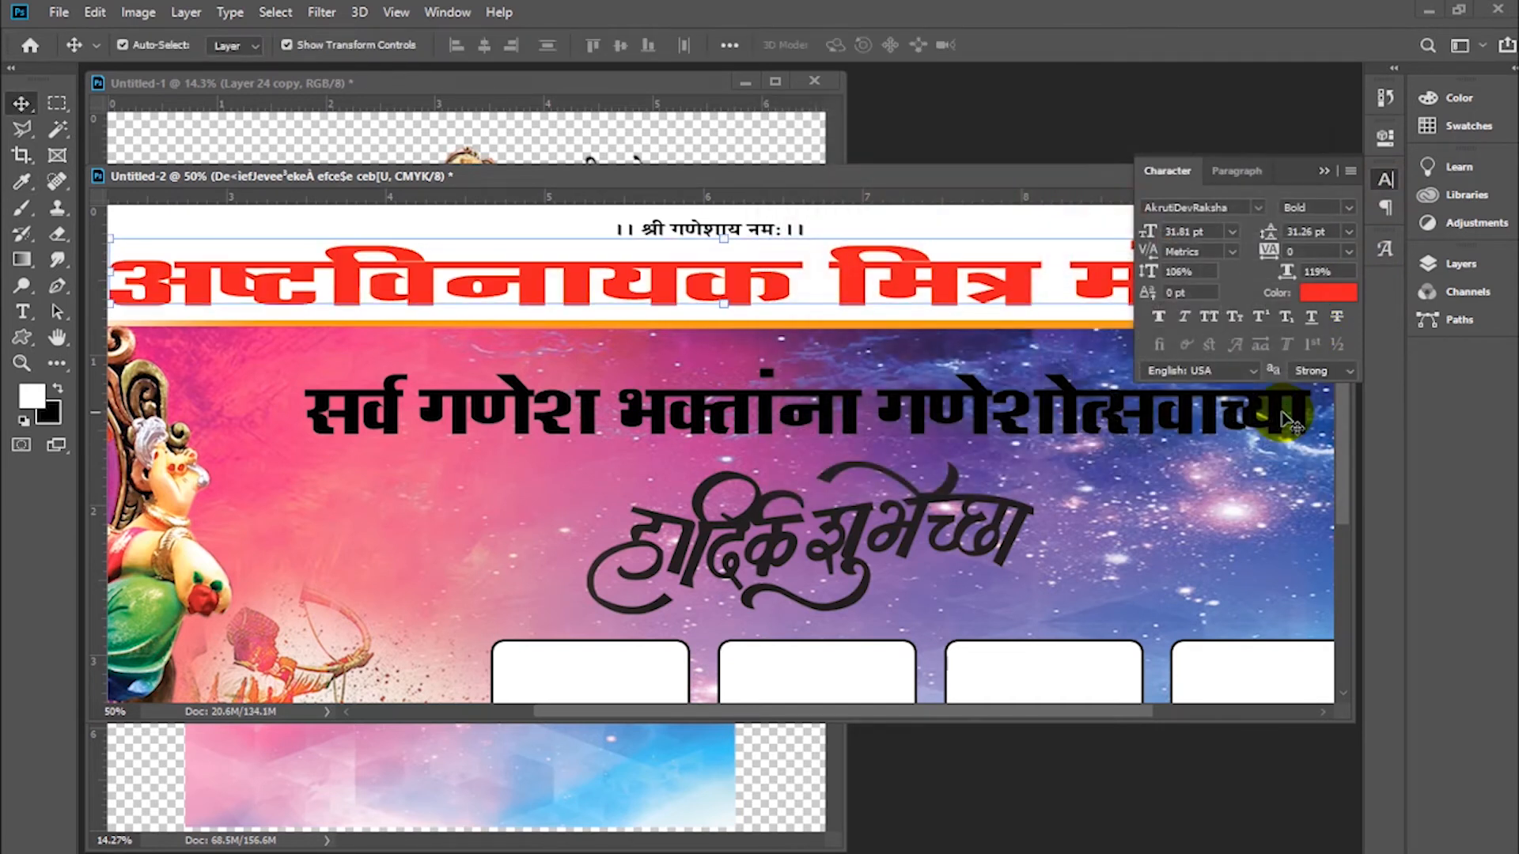
Add a 5 px yellow outside Stroke at 100% opacity to the main title
click(1484, 269)
drag(1397, 618, 1434, 739)
double_click(1366, 543)
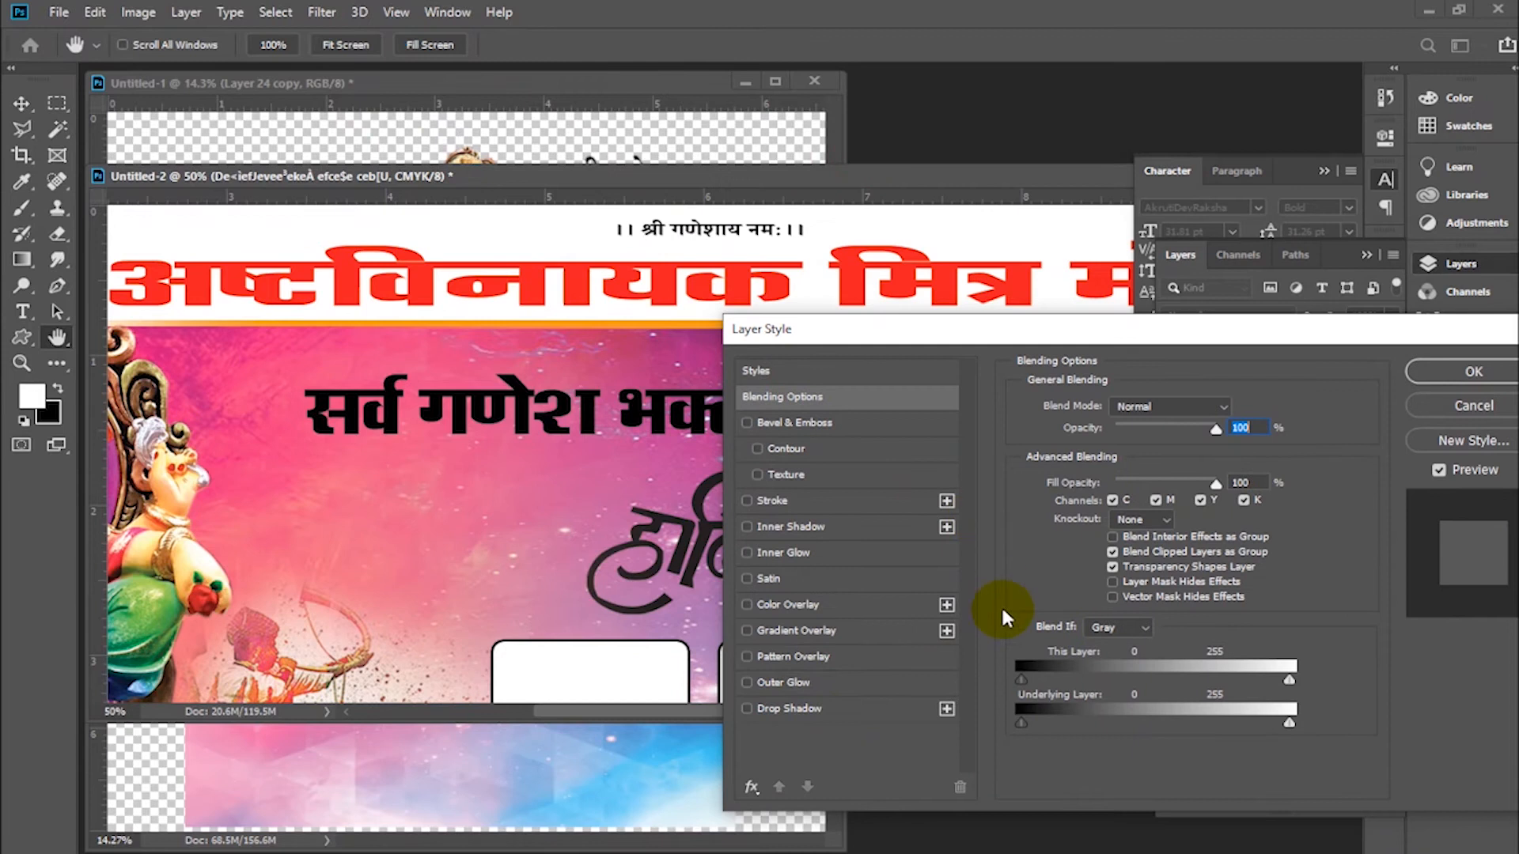
click(795, 504)
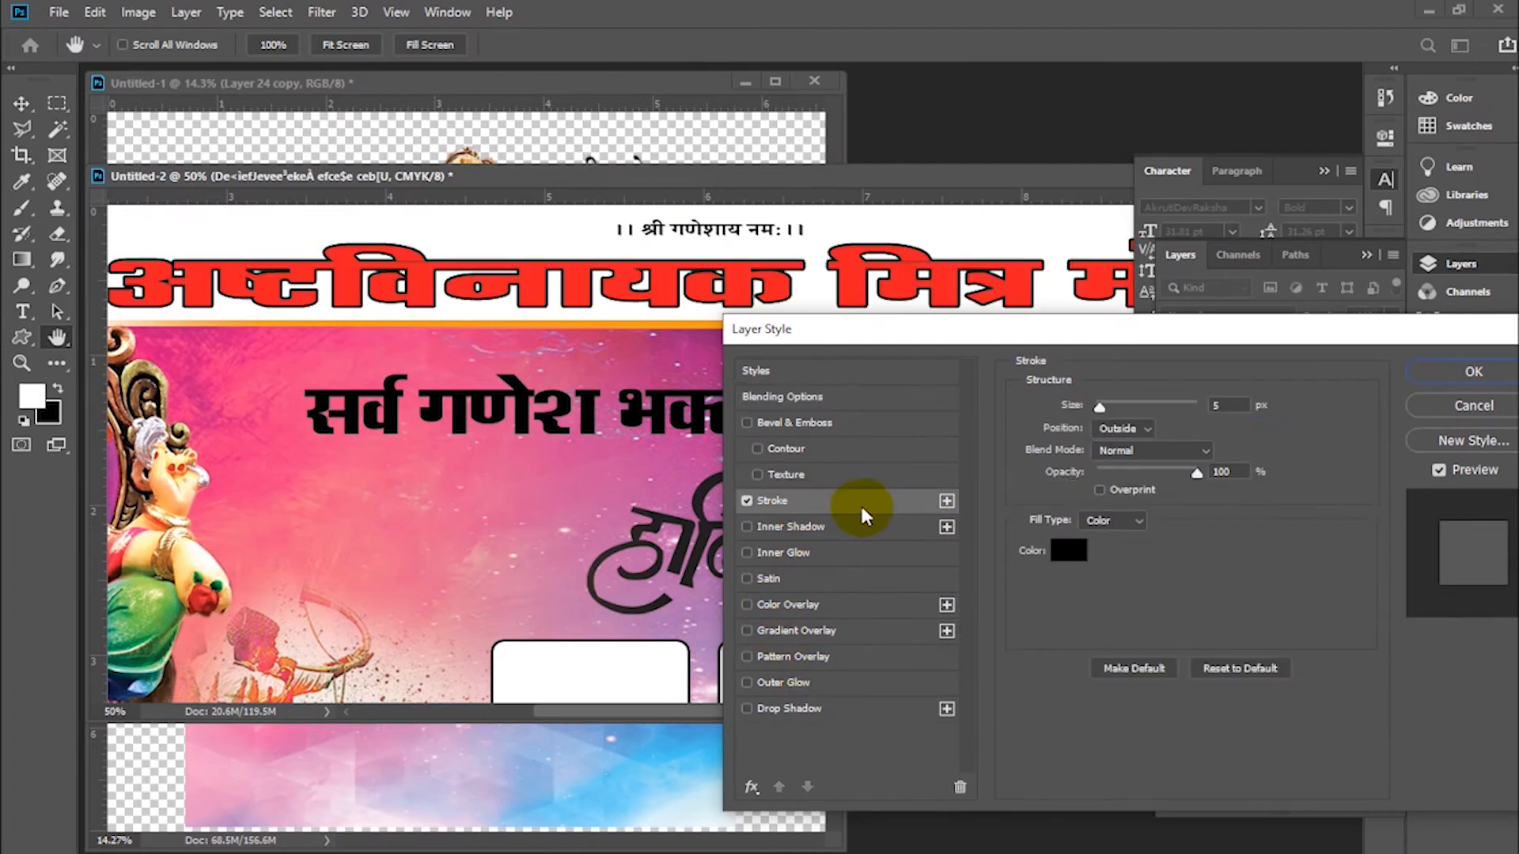
click(1058, 559)
double_click(1266, 396)
text(0)
click(1275, 420)
text(100)
key(Tab)
text(0)
key(Return)
click(1467, 369)
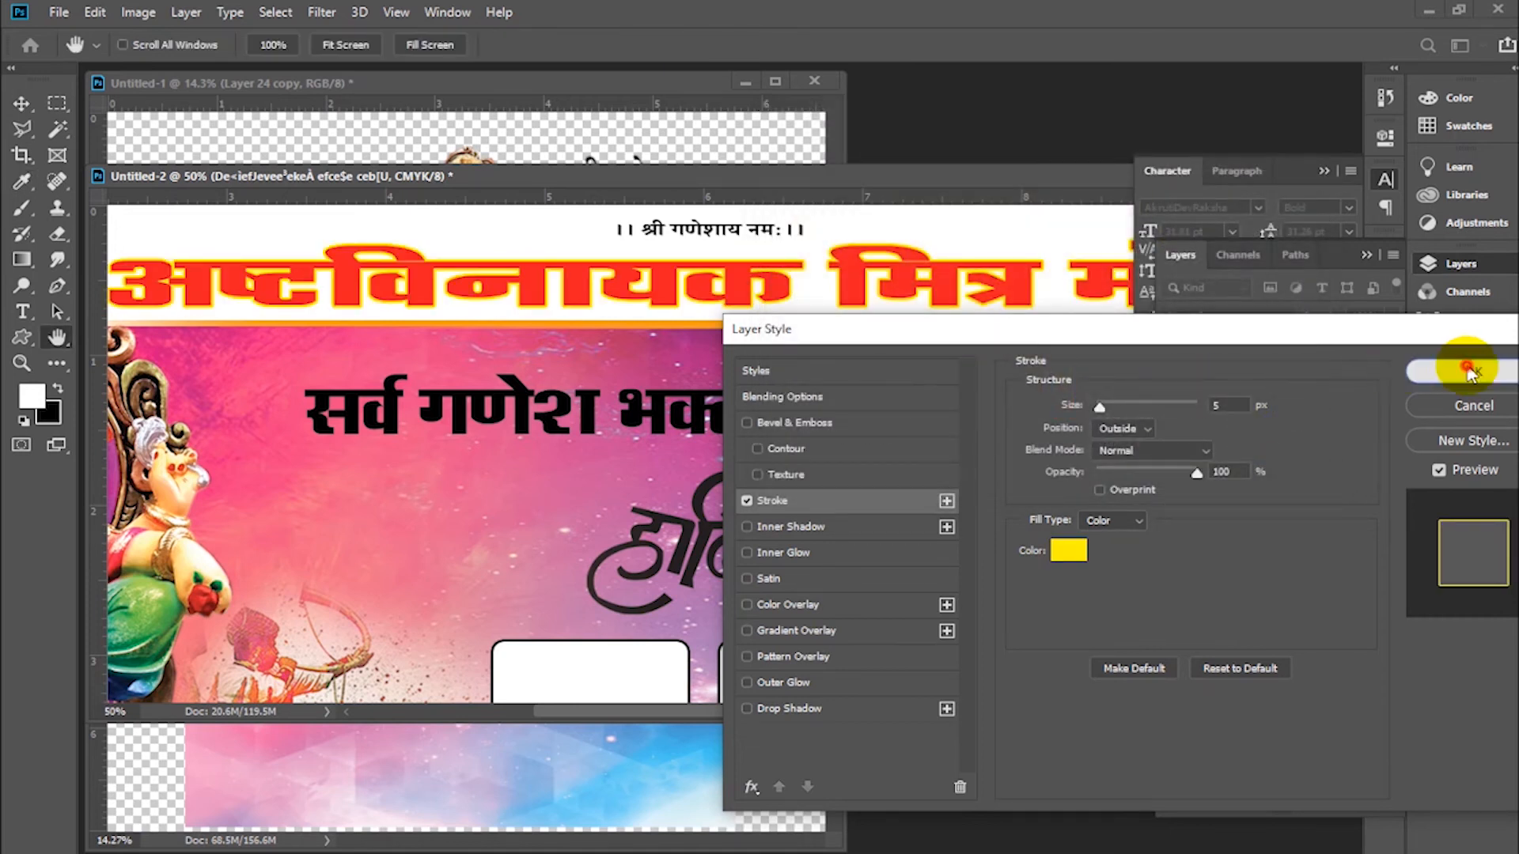
Stretch the main title to about 106% of its height and shift it slightly up
click(732, 230)
drag(732, 230, 800, 216)
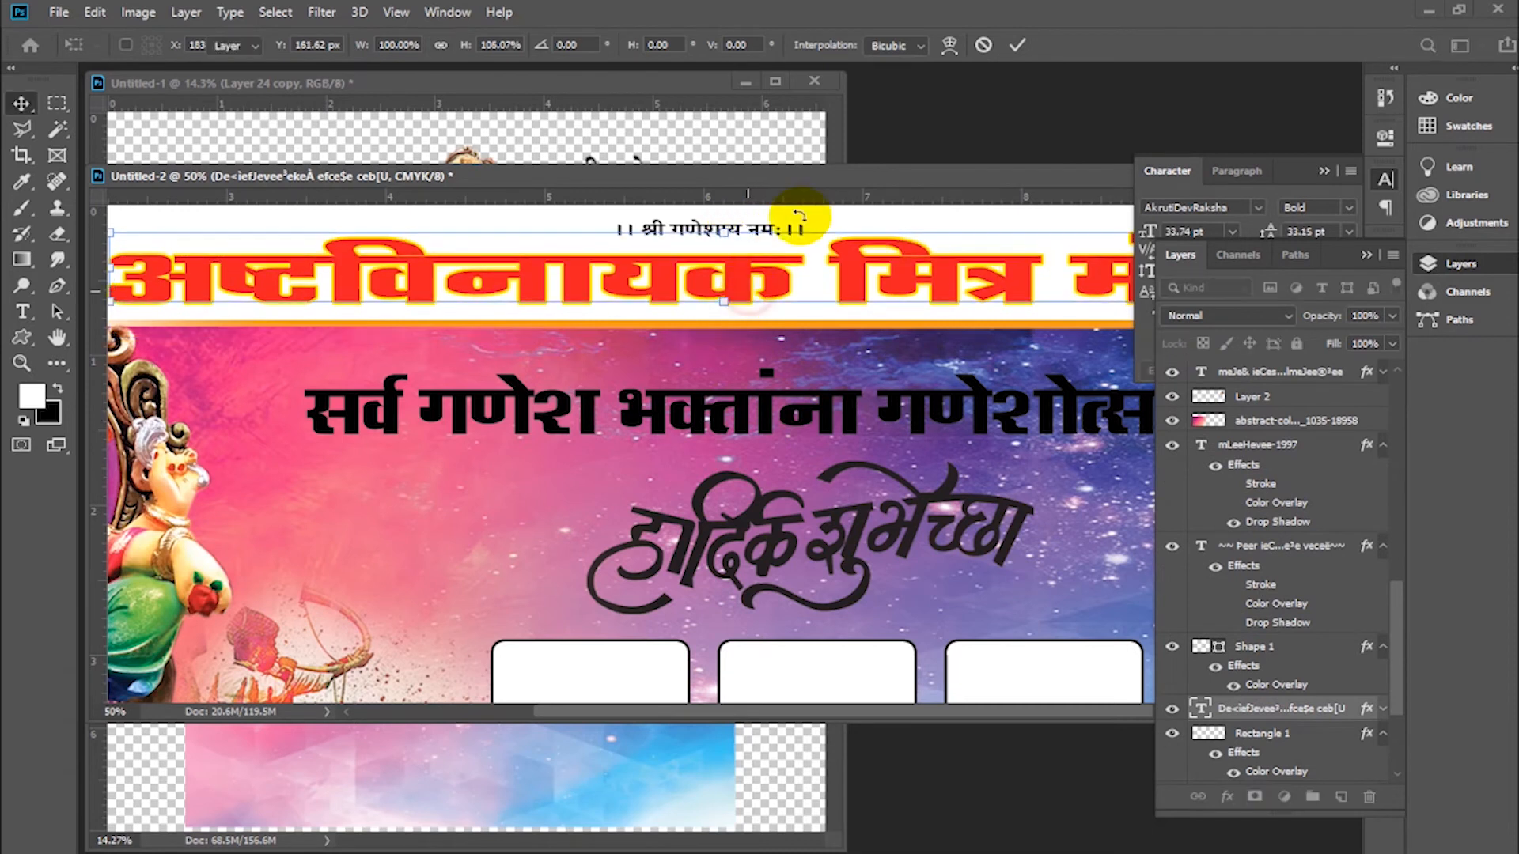
key(Return)
Colour the श्री गणेशाय नमः text above the title blue (C100, M100, Y0) and stretch its height to about 116%
click(794, 228)
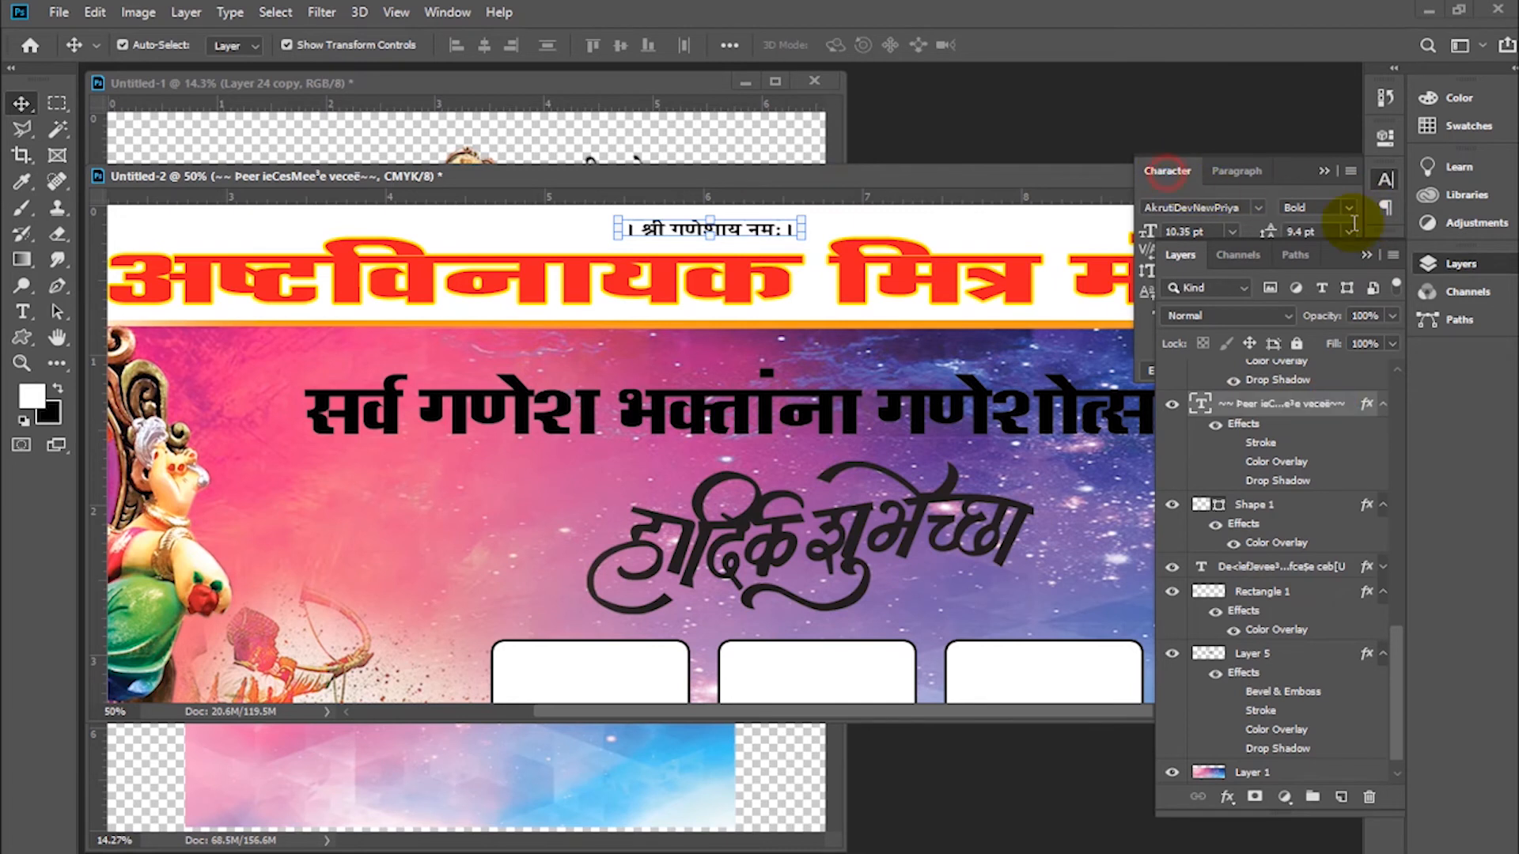
click(1384, 179)
click(1384, 180)
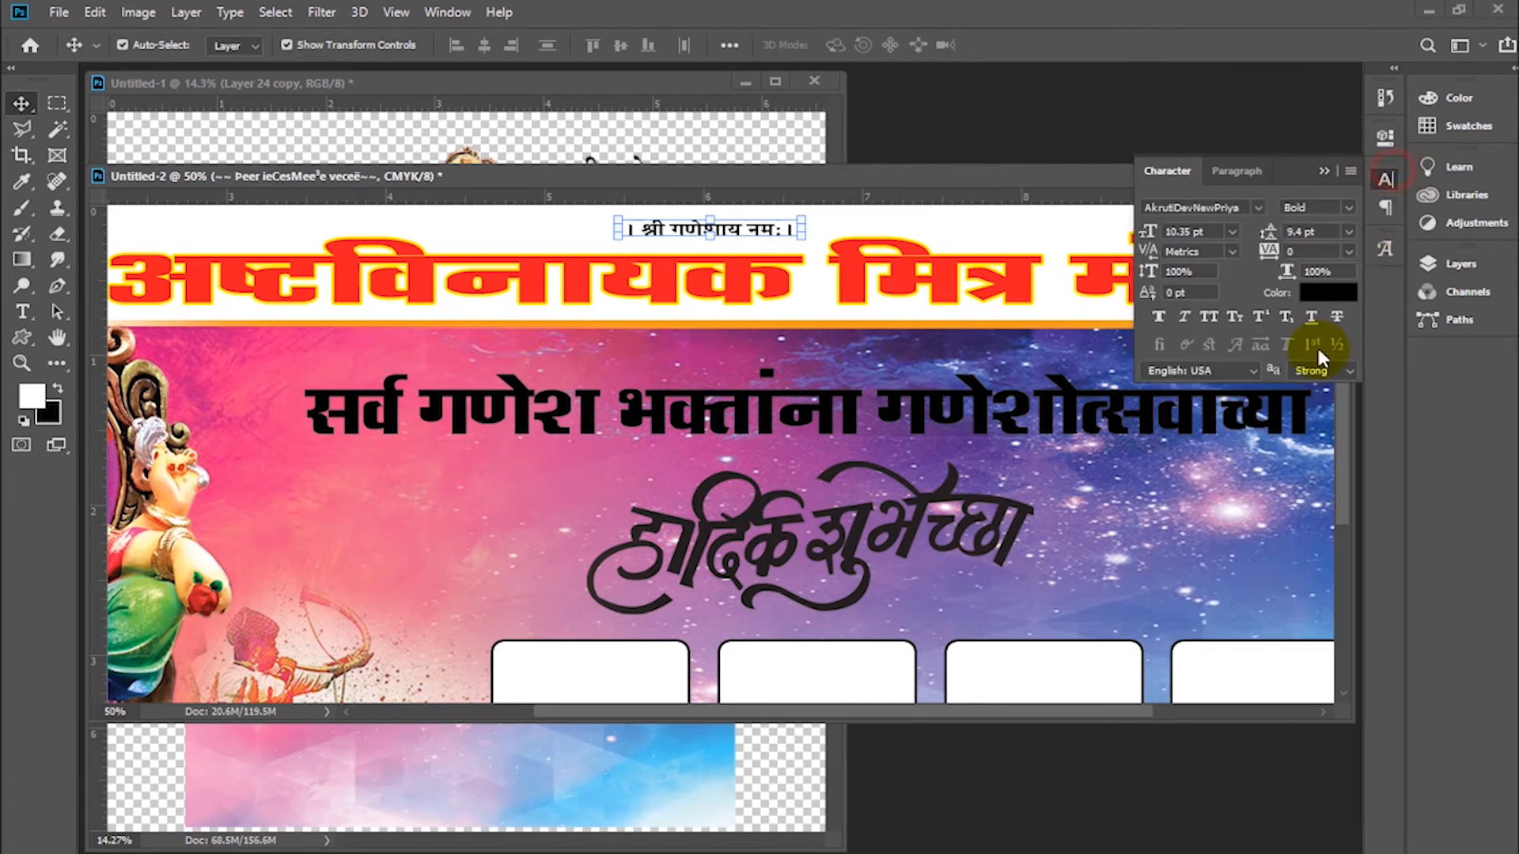
click(1300, 305)
double_click(1270, 396)
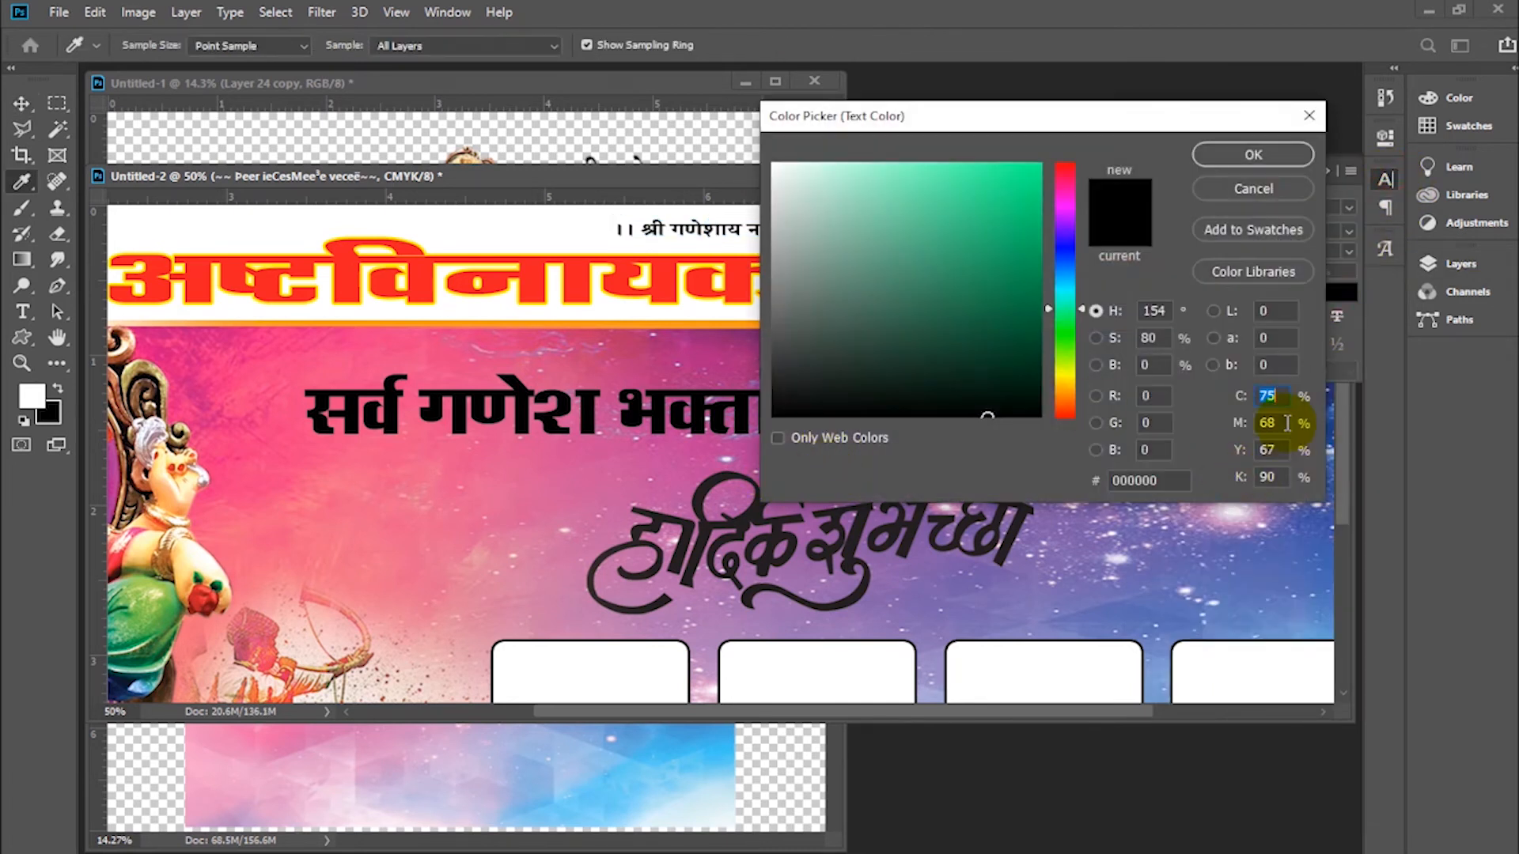
text(100)
key(Tab)
text(100)
key(Tab)
text(0)
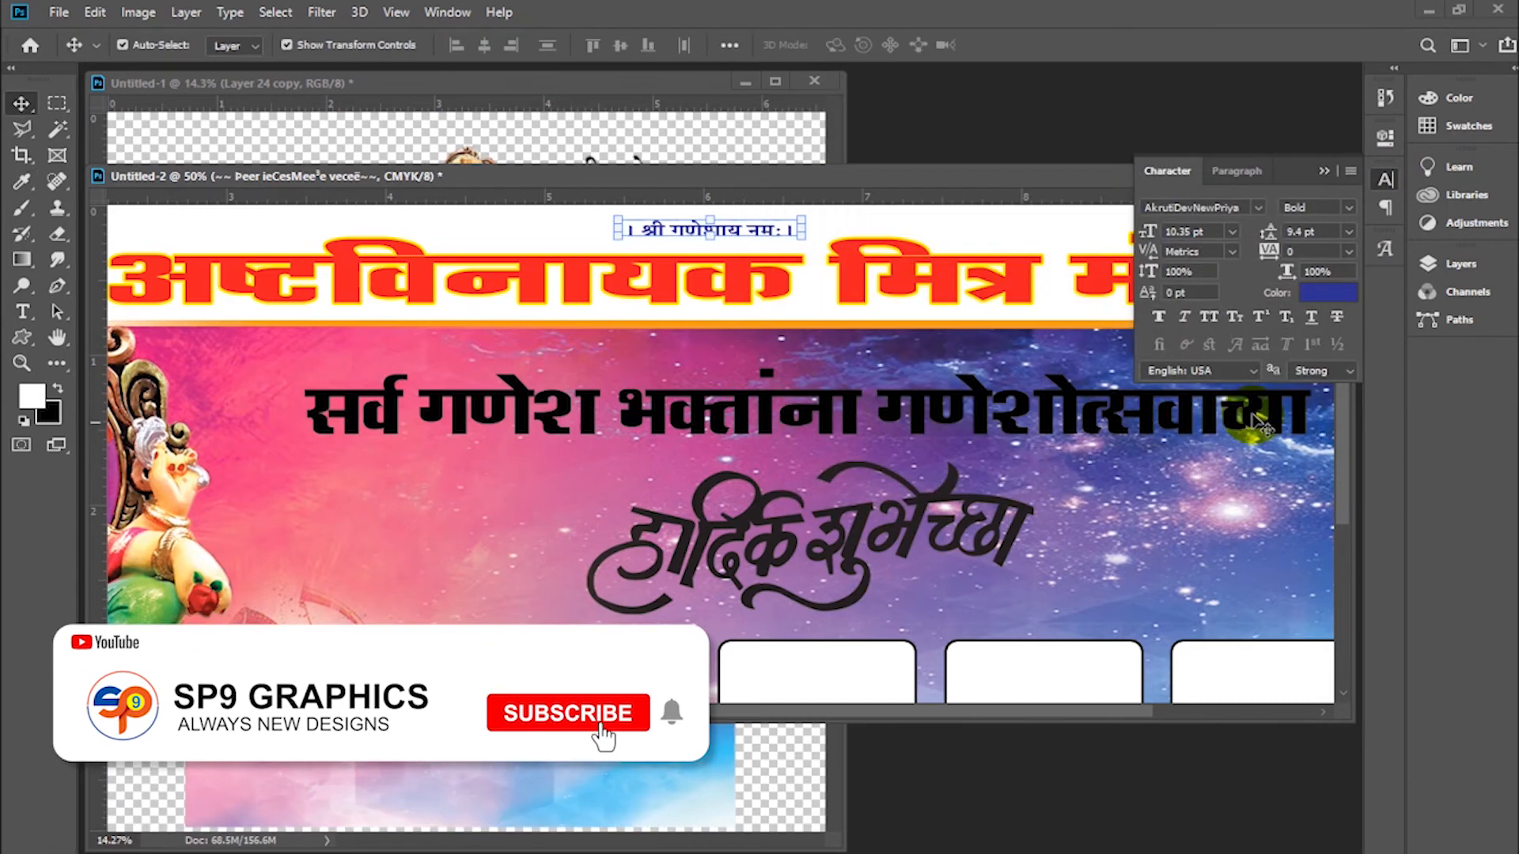
drag(710, 239, 715, 246)
key(Return)
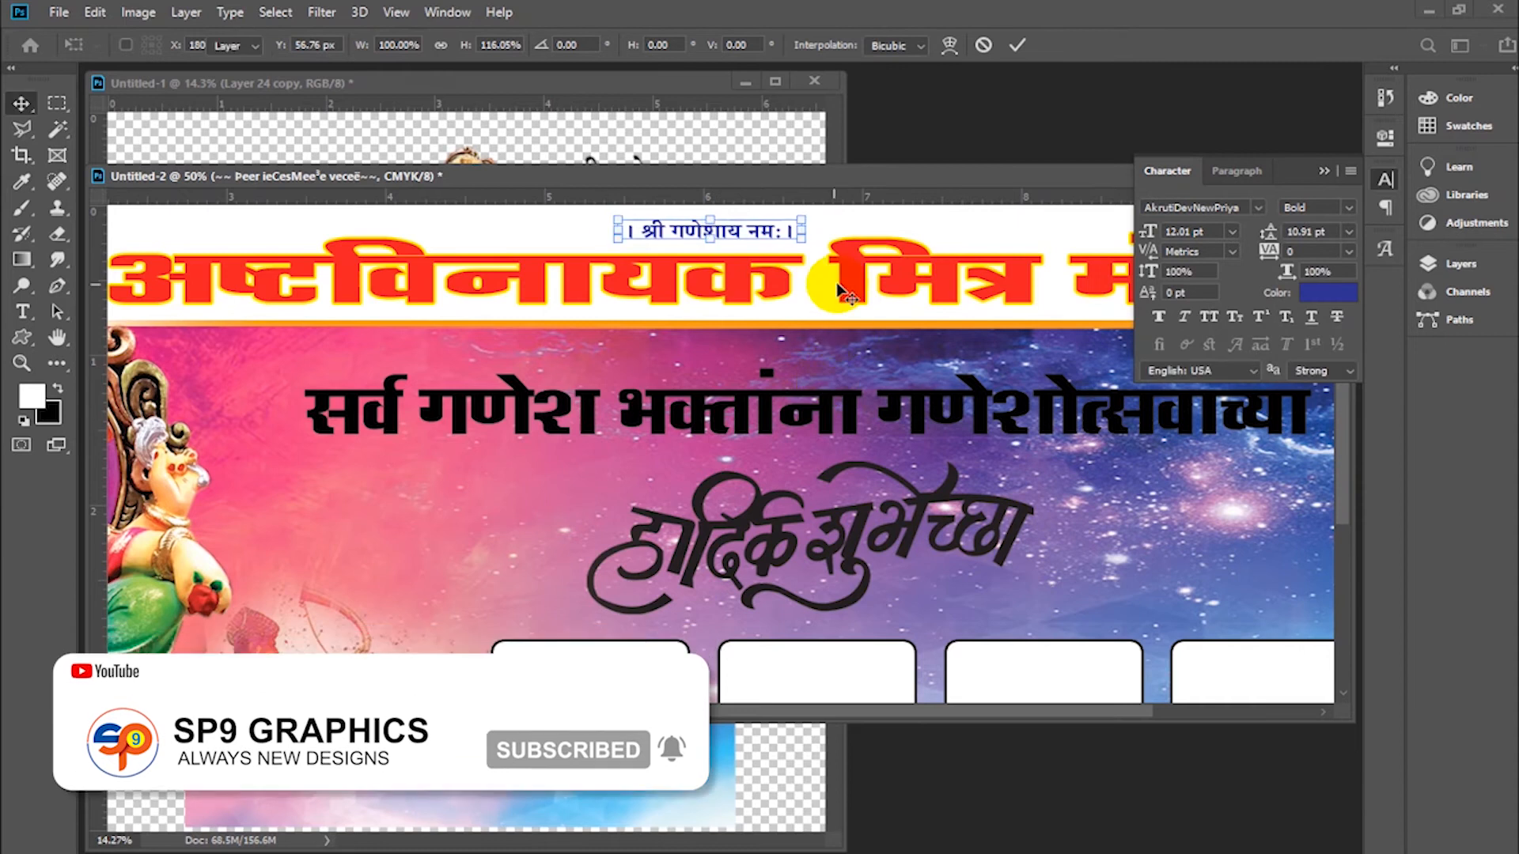
Move the सर्व गणेश भक्तांना गणेशोत्सवाच्या line slightly up, closer to the main title
click(870, 388)
key(ctrl+minus)
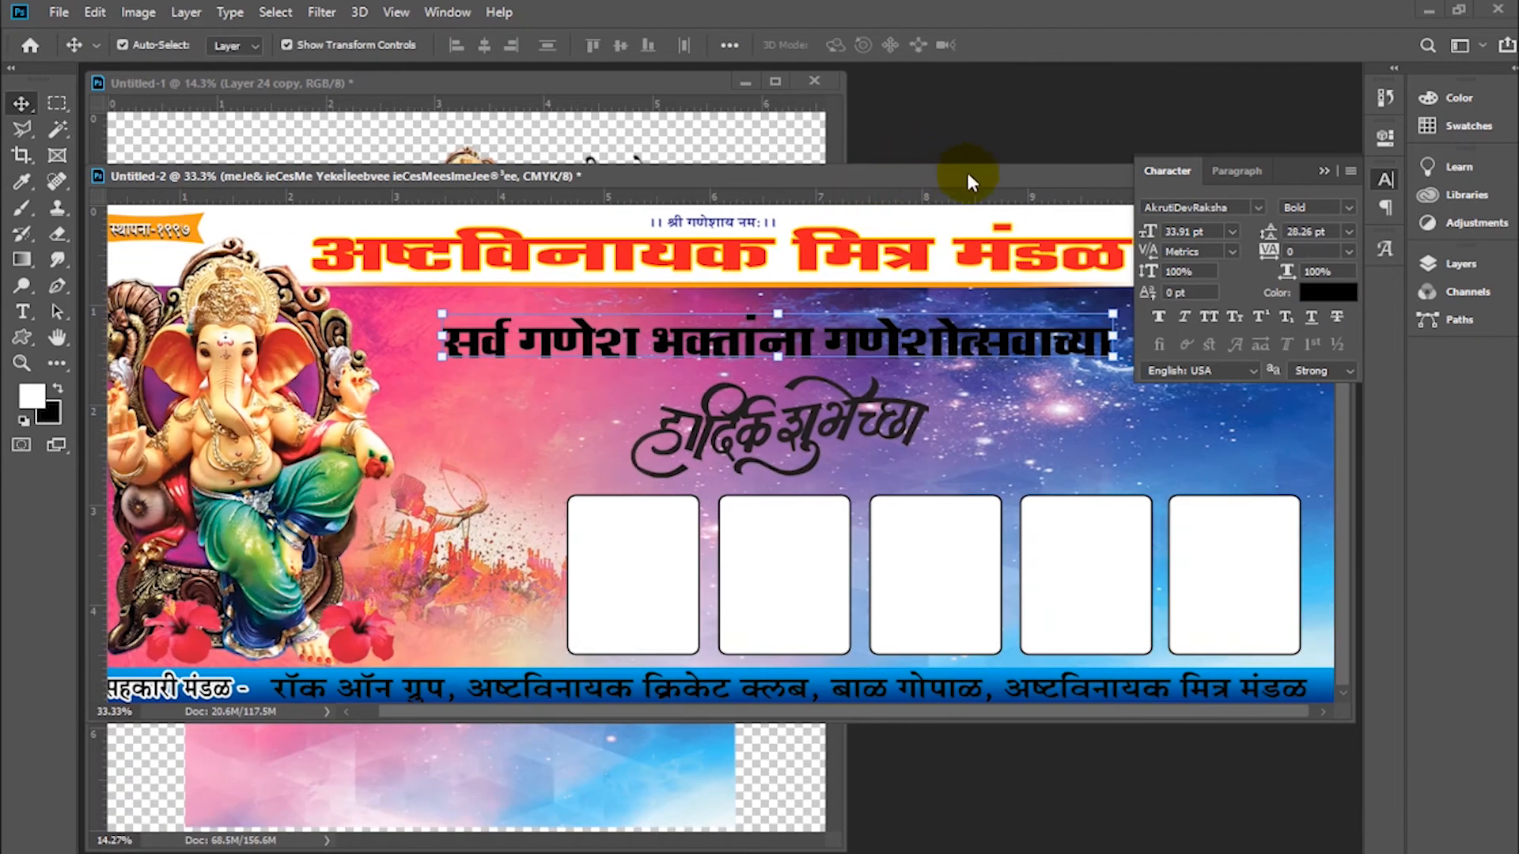
click(1031, 253)
drag(944, 348, 863, 341)
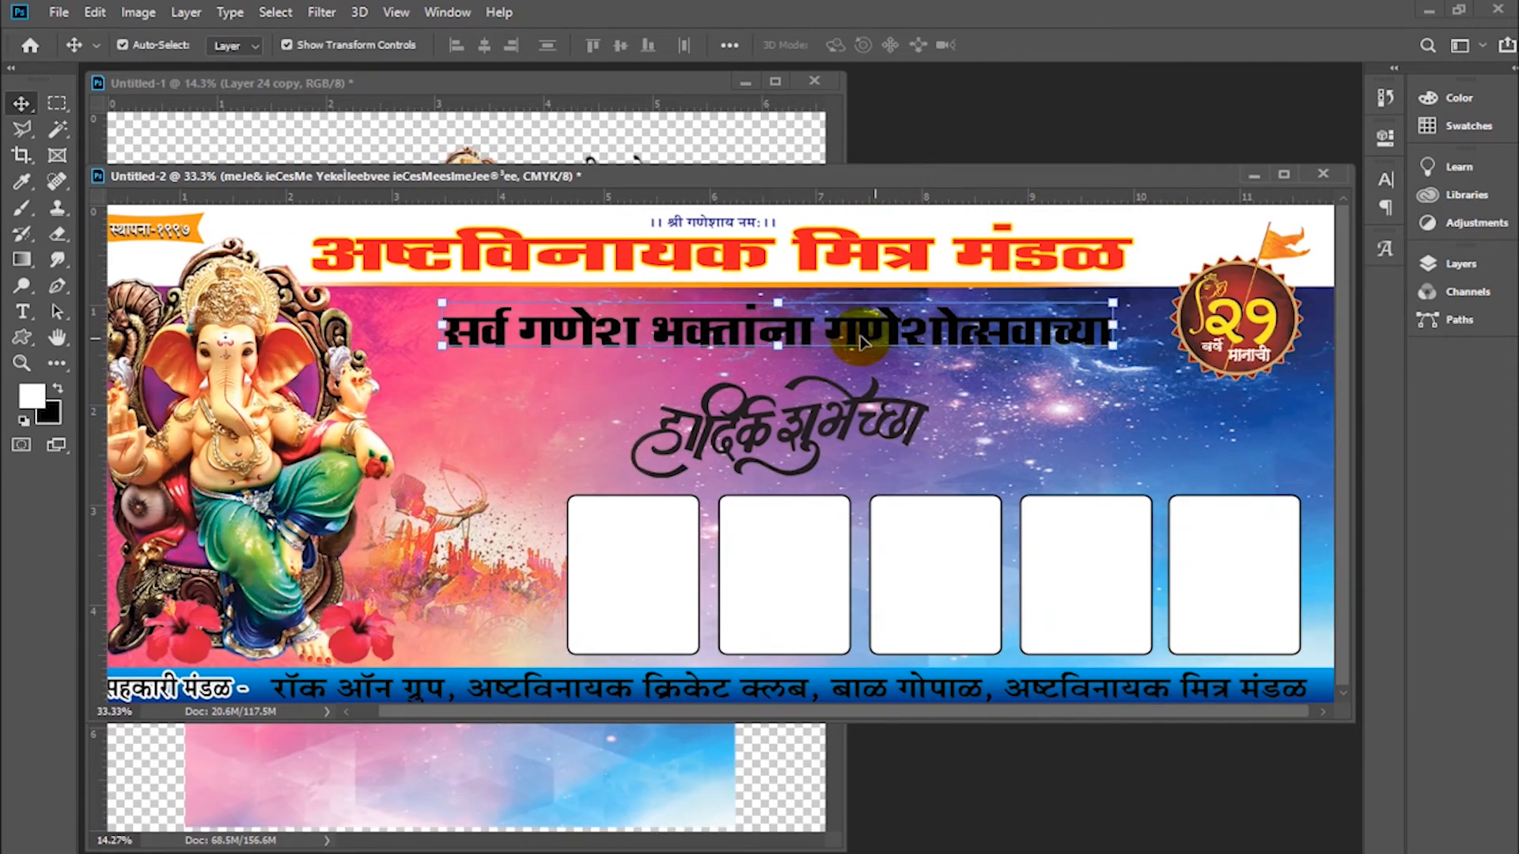
Warp the सर्व गणेश भक्तांना गणेशोत्सवाच्या line with a horizontal Arc at +23% bend and move it down clear of the title
click(28, 311)
click(696, 326)
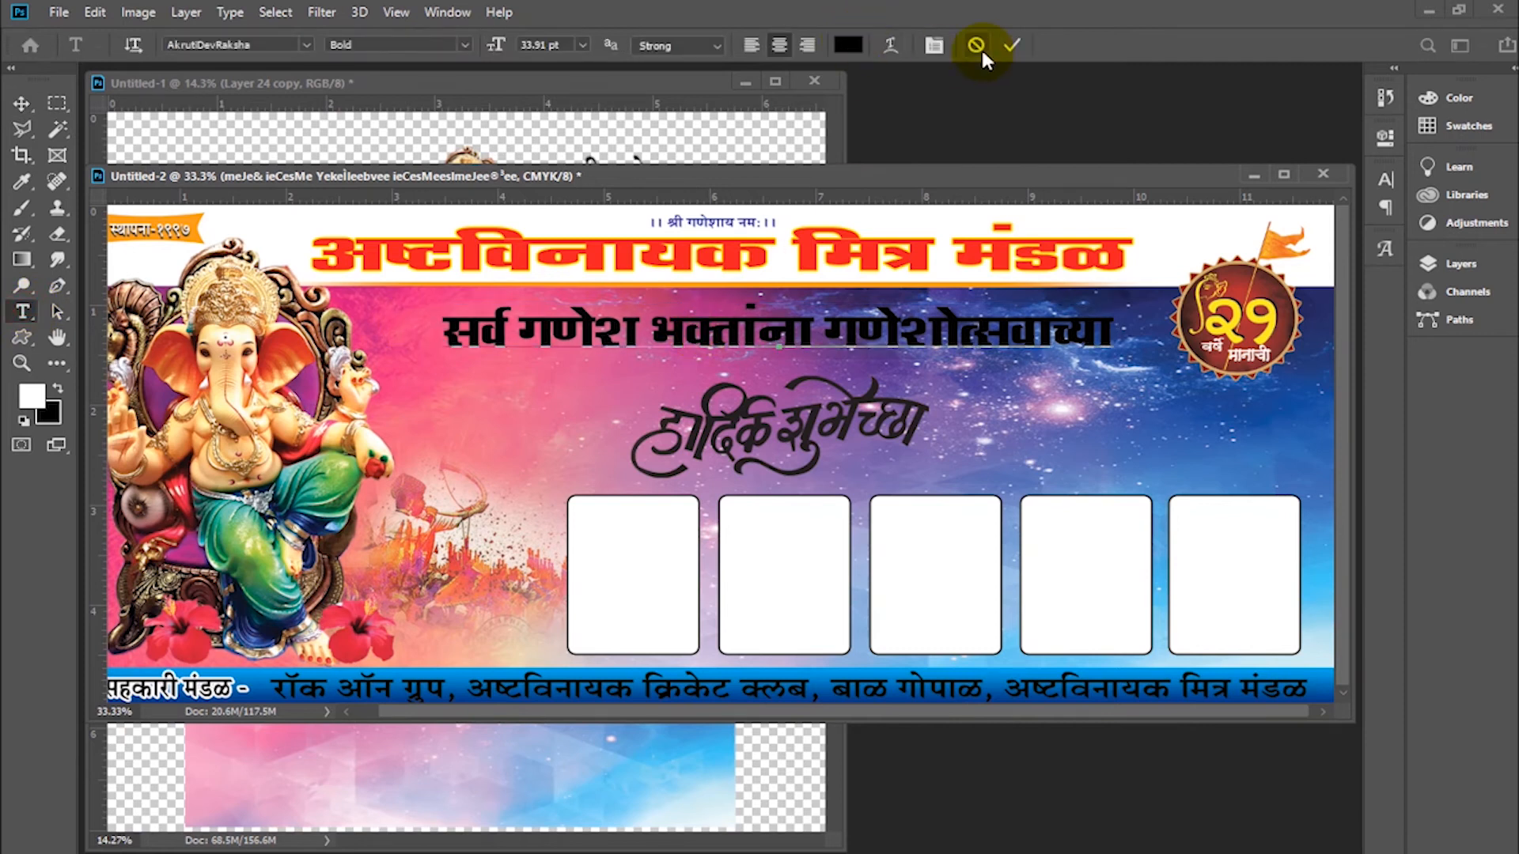
click(889, 46)
drag(688, 176, 338, 126)
click(274, 151)
click(273, 204)
drag(320, 247, 304, 252)
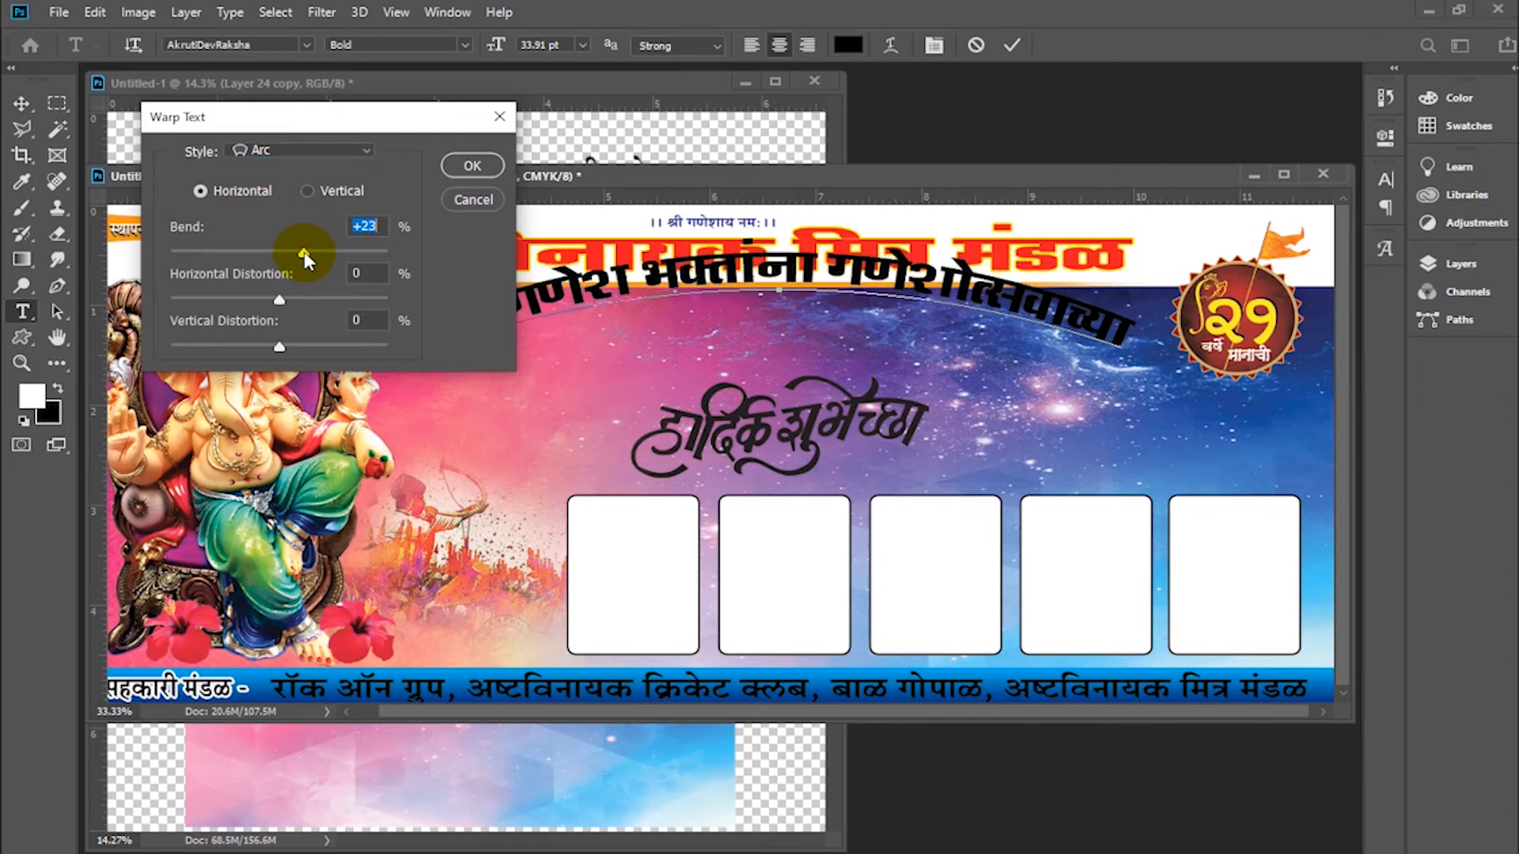
click(472, 165)
click(21, 103)
drag(861, 292, 870, 338)
Change the colour of the arched सर्व गणेश भक्तांना गणेशोत्सवाच्या line to white (ffffff)
click(1387, 183)
click(1387, 190)
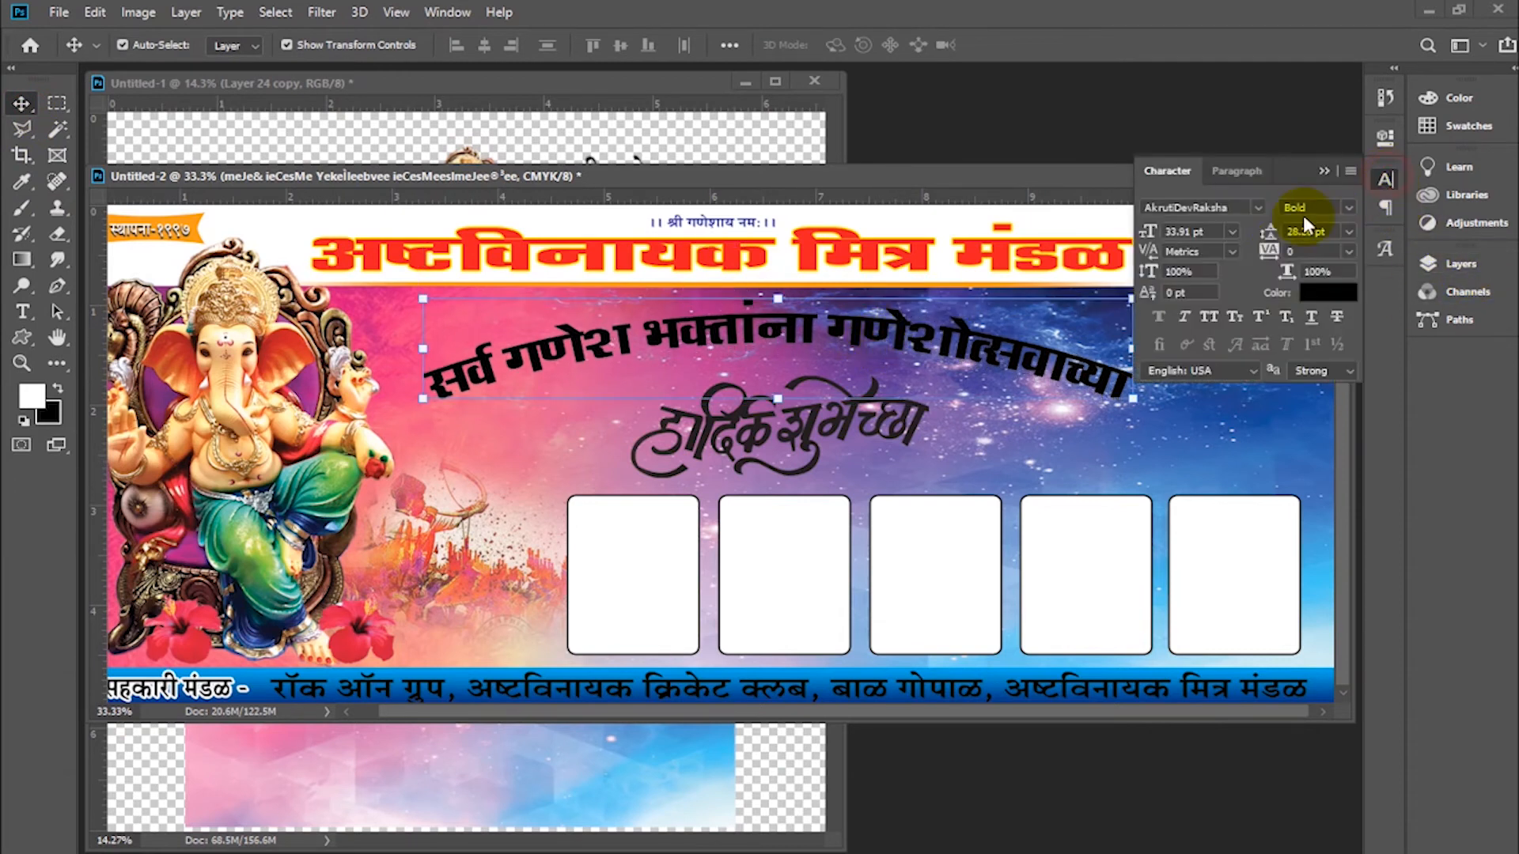
click(1322, 299)
drag(814, 254, 729, 135)
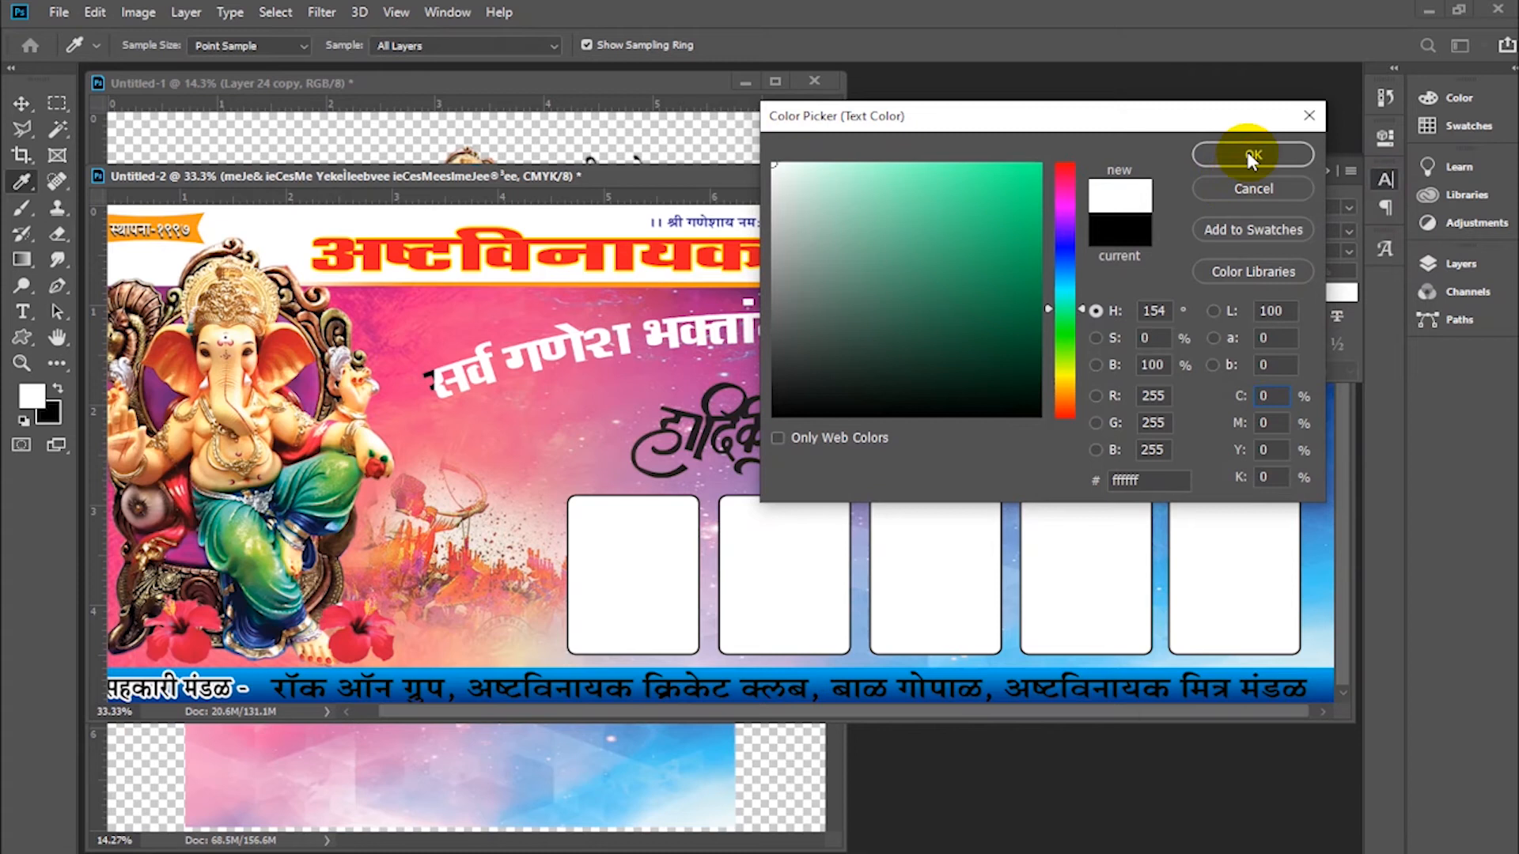
click(1251, 152)
Give the arched greeting line a 5 px black outside Stroke and a black Drop Shadow with 16 px distance and 17% spread
click(1430, 257)
drag(989, 174, 763, 154)
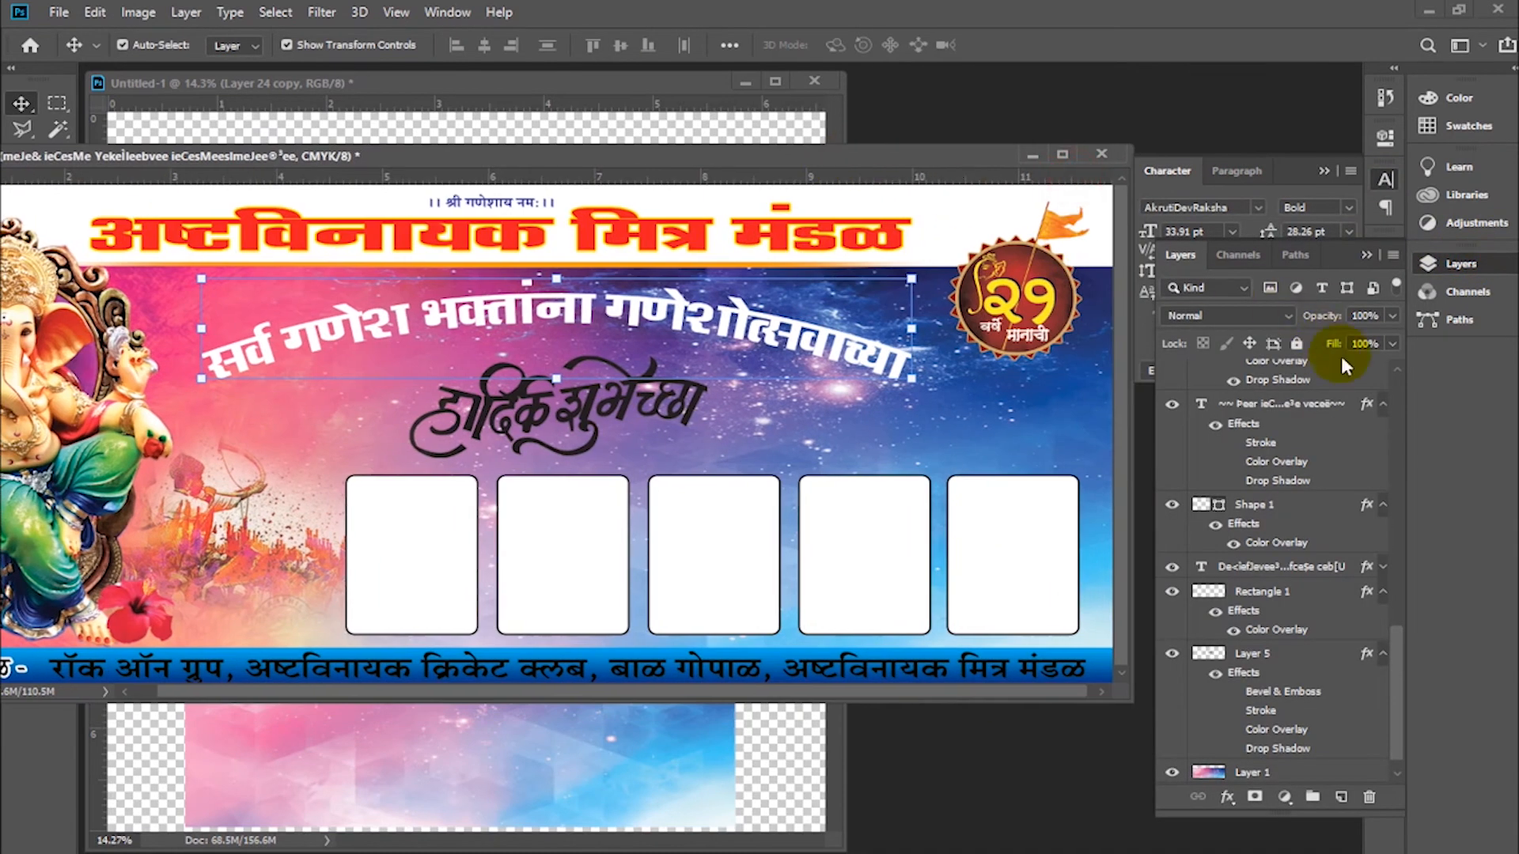
drag(1396, 655, 1422, 712)
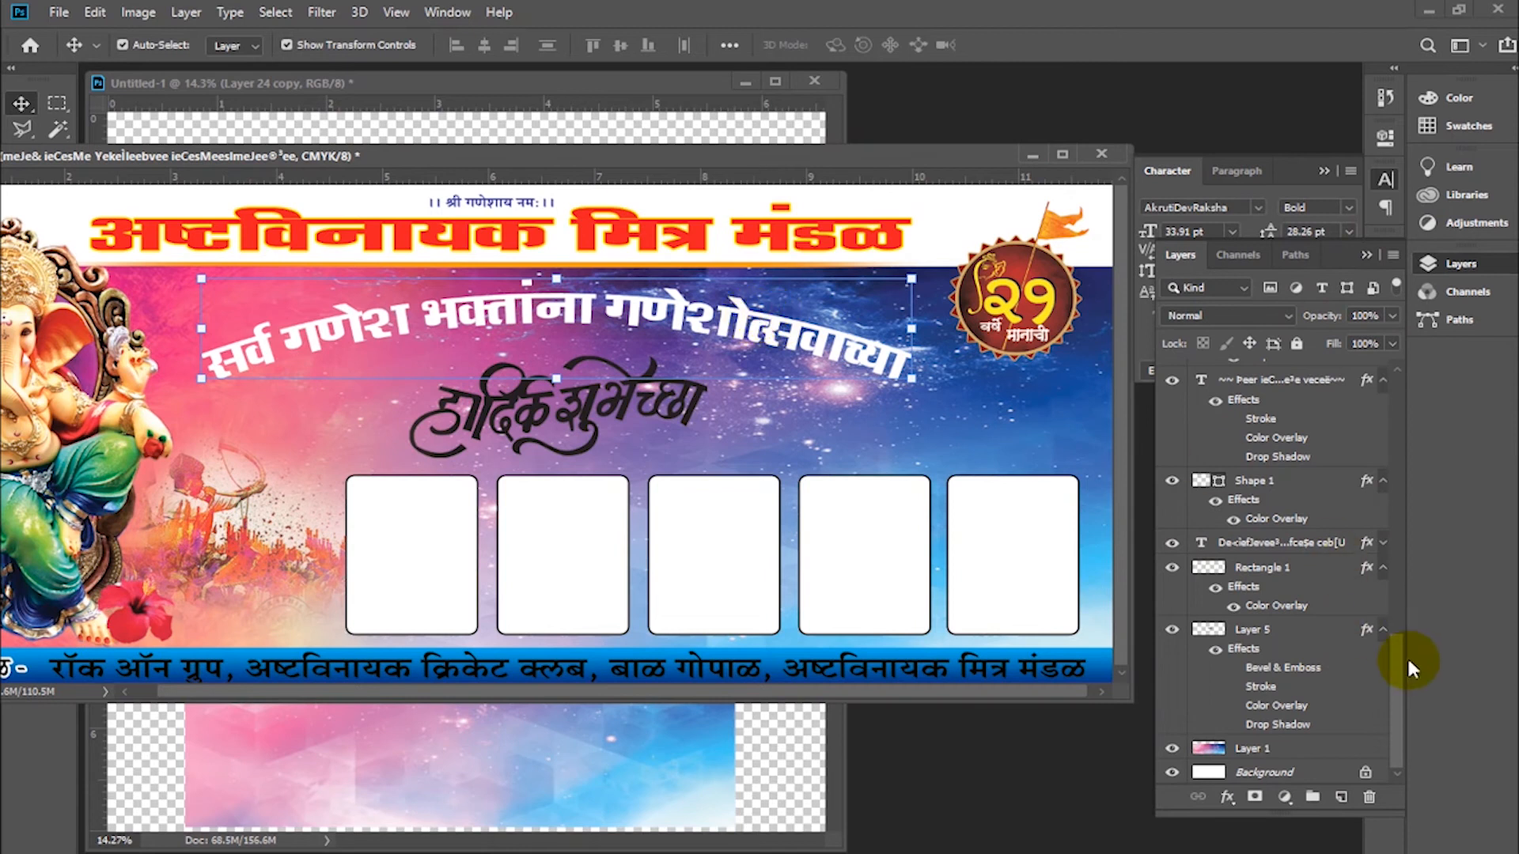
scroll(1397, 614, up, 5)
double_click(1362, 484)
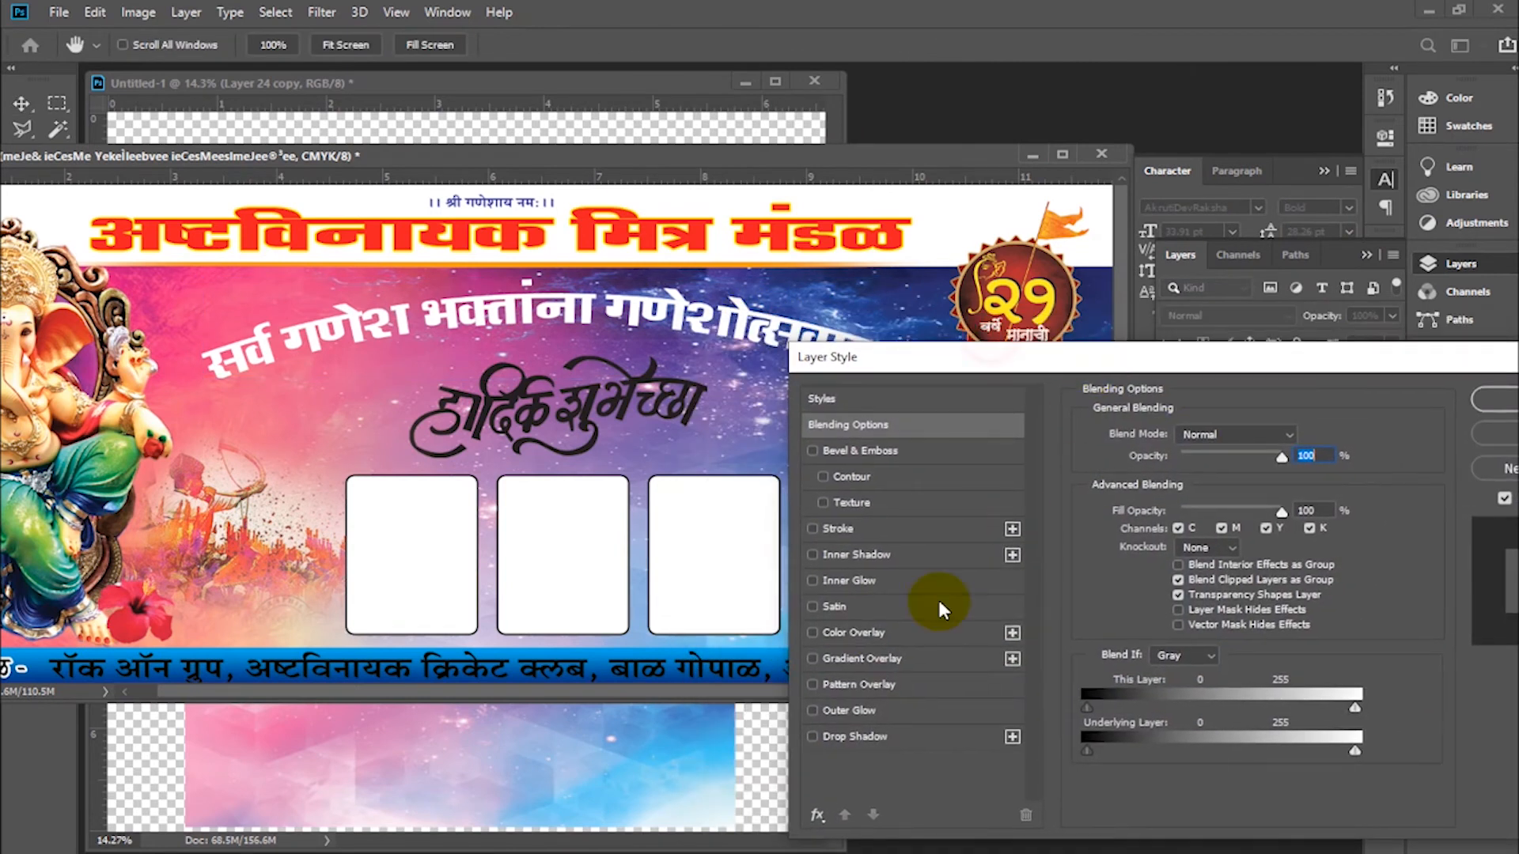
click(840, 529)
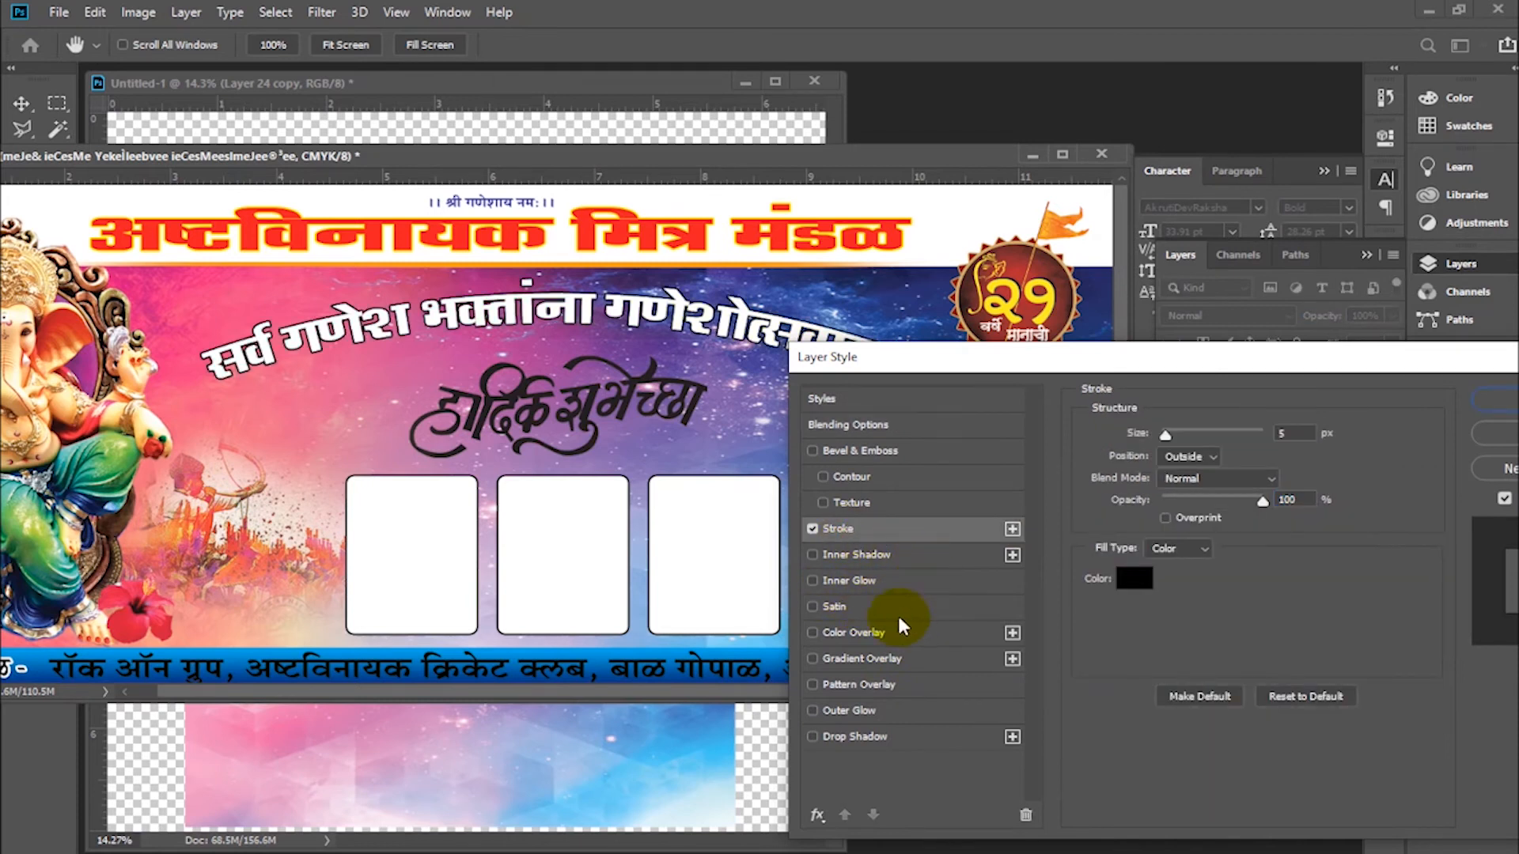
click(1296, 434)
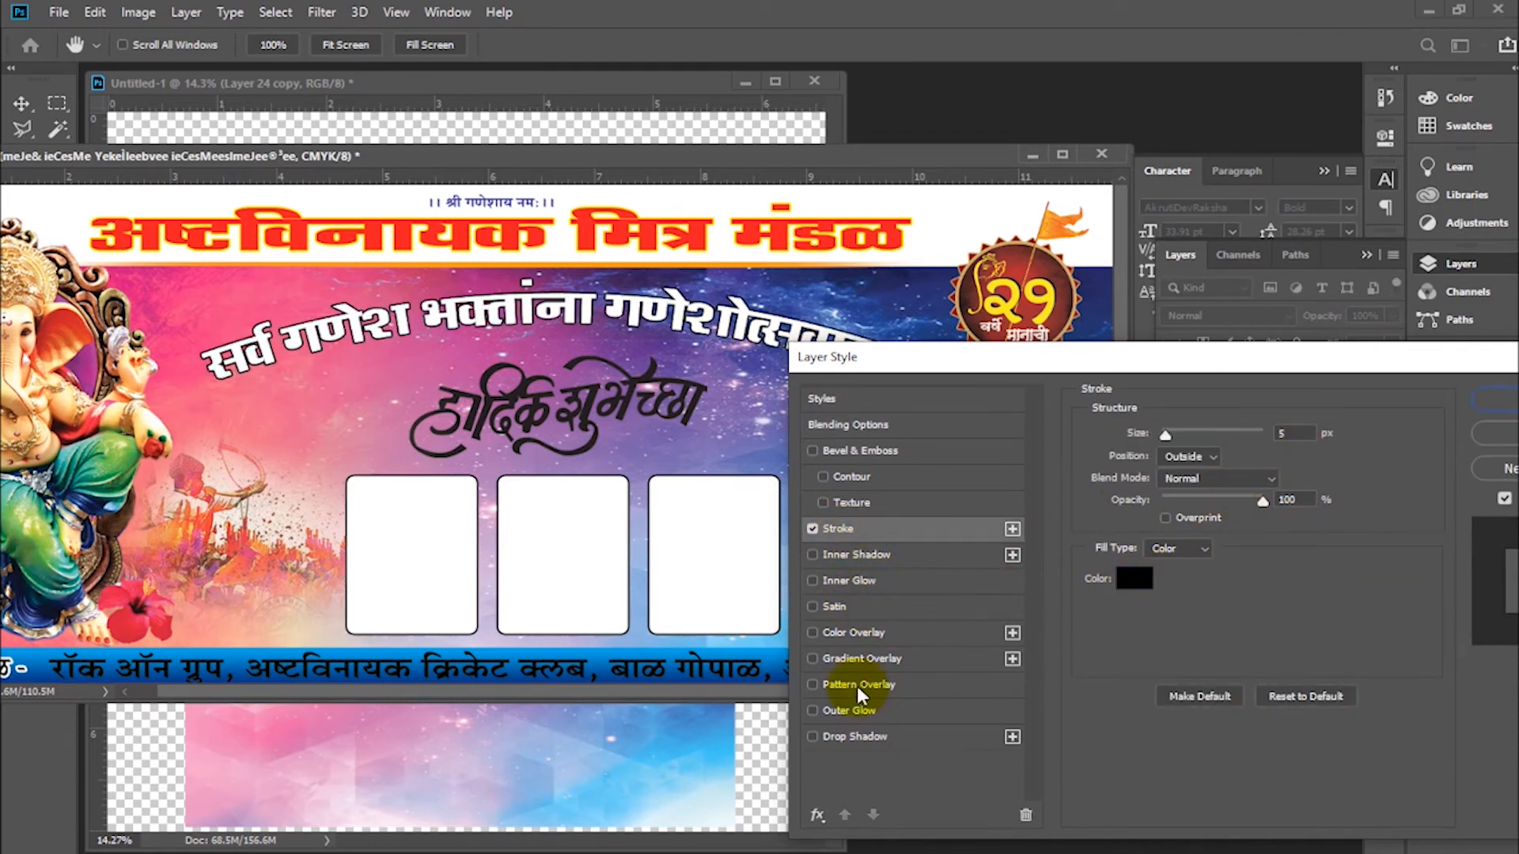
click(869, 739)
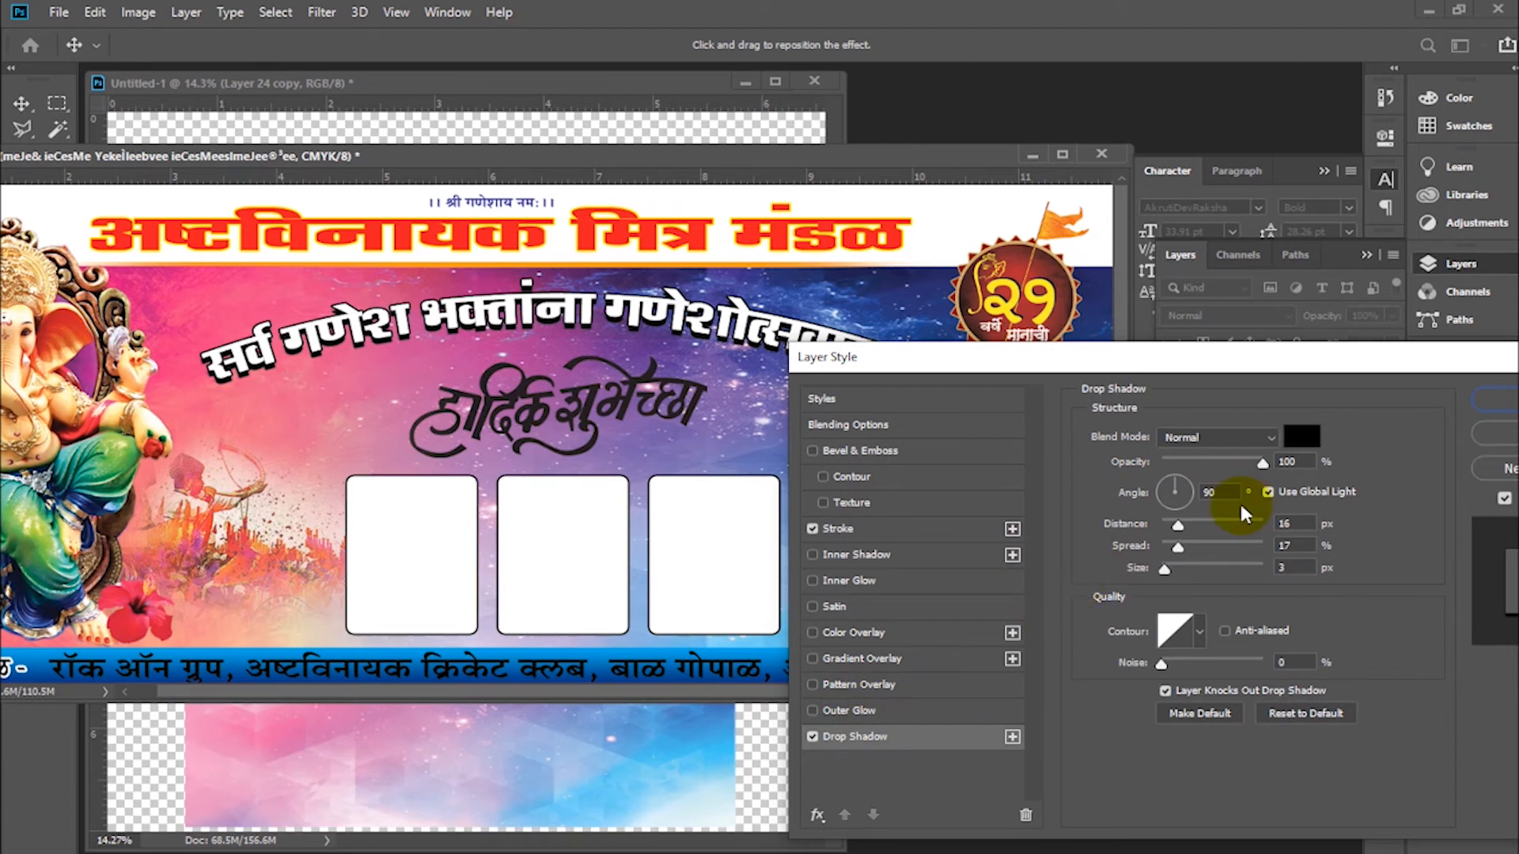
click(1308, 569)
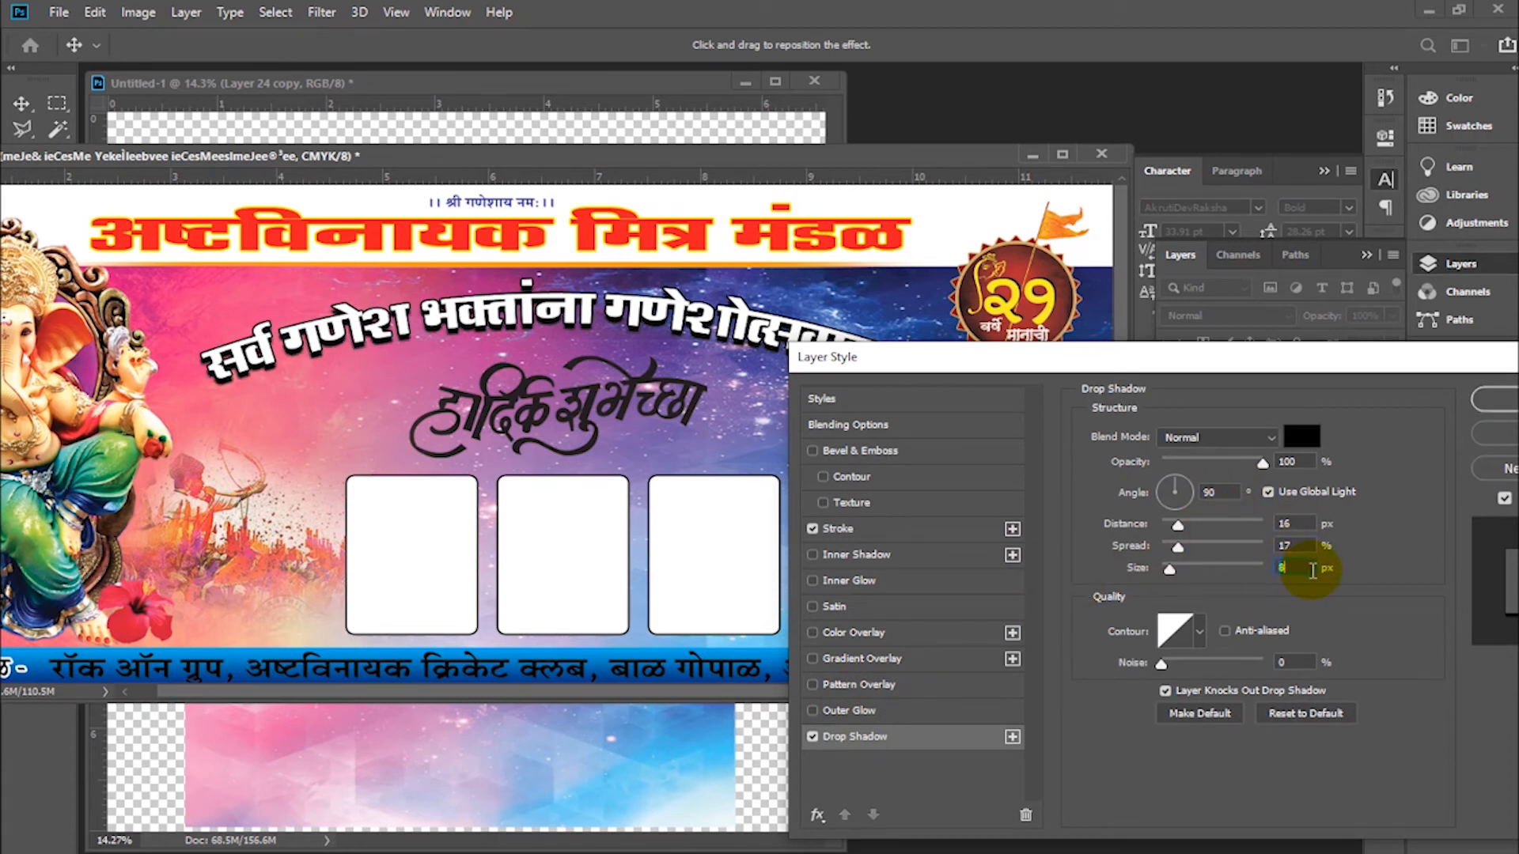
key(Return)
Give the हार्दिक शुभेच्छा calligraphy a Bevel & Emboss without texture and a yellow Color Overlay at 100% opacity
click(647, 403)
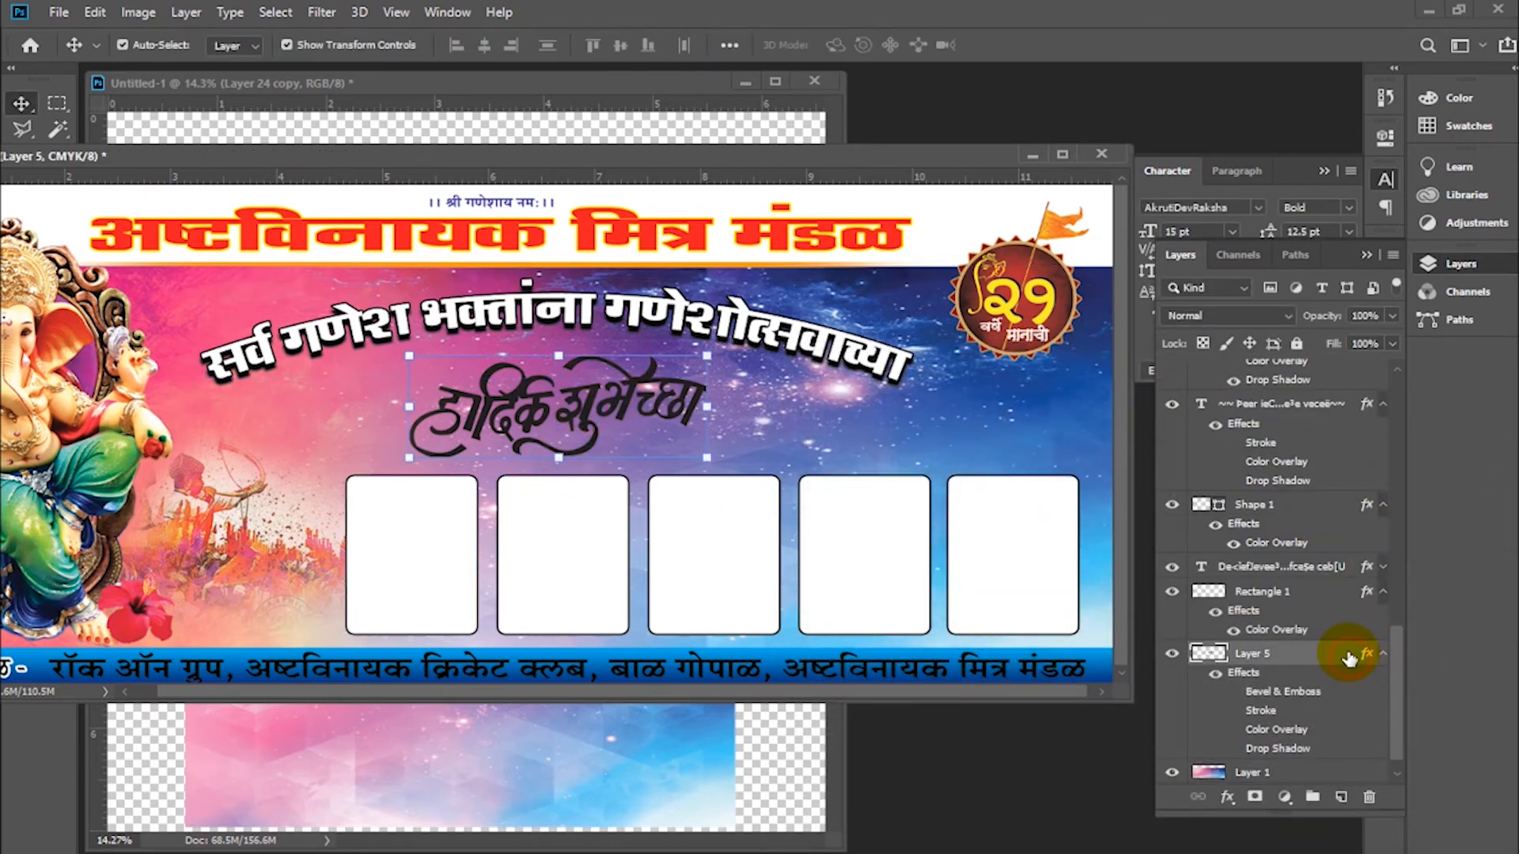
double_click(1194, 584)
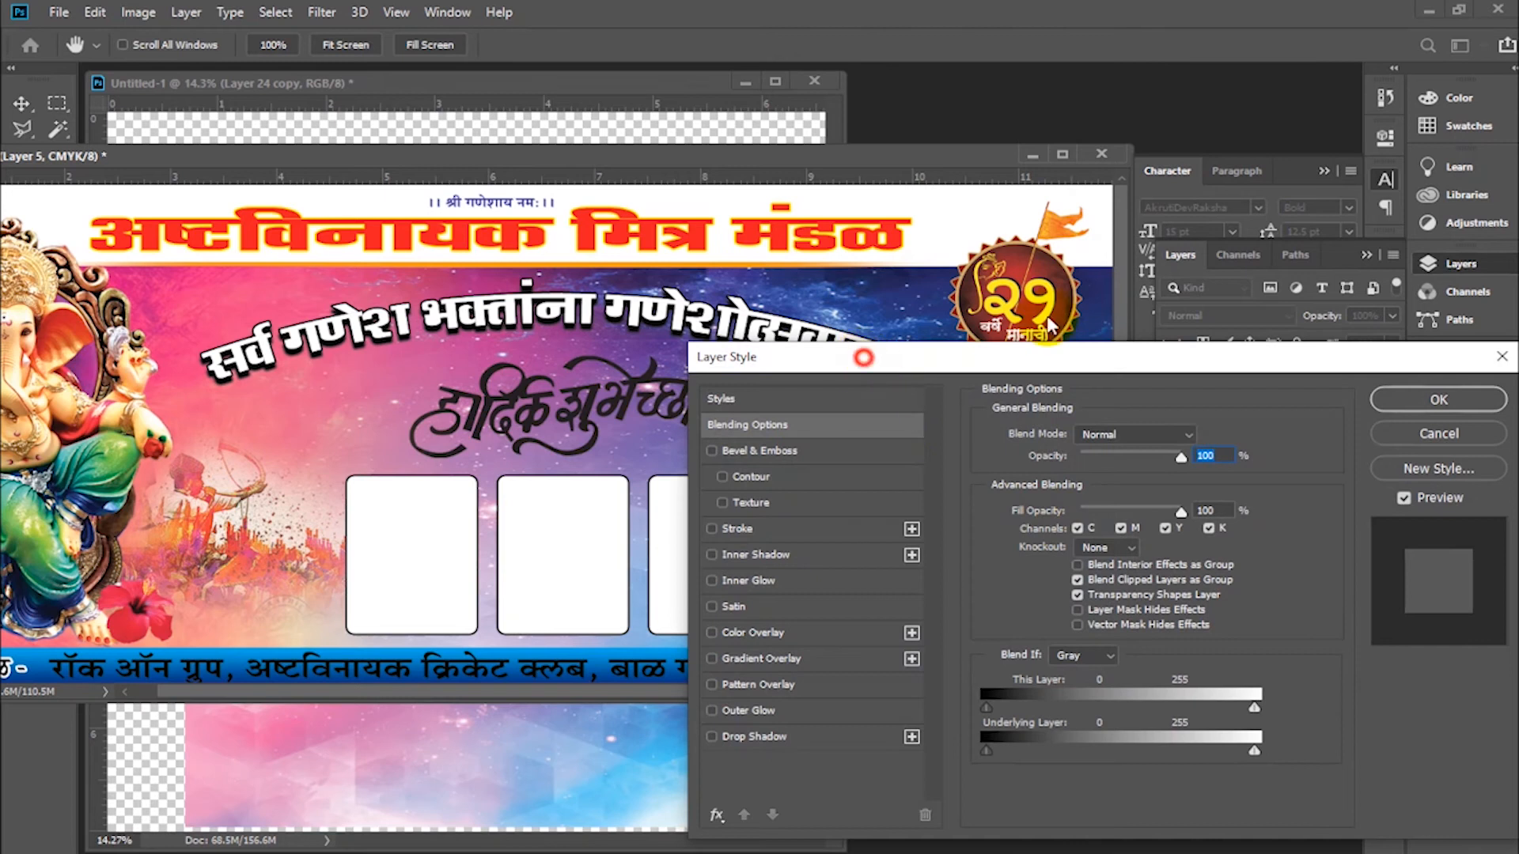
drag(864, 357, 1055, 314)
click(943, 460)
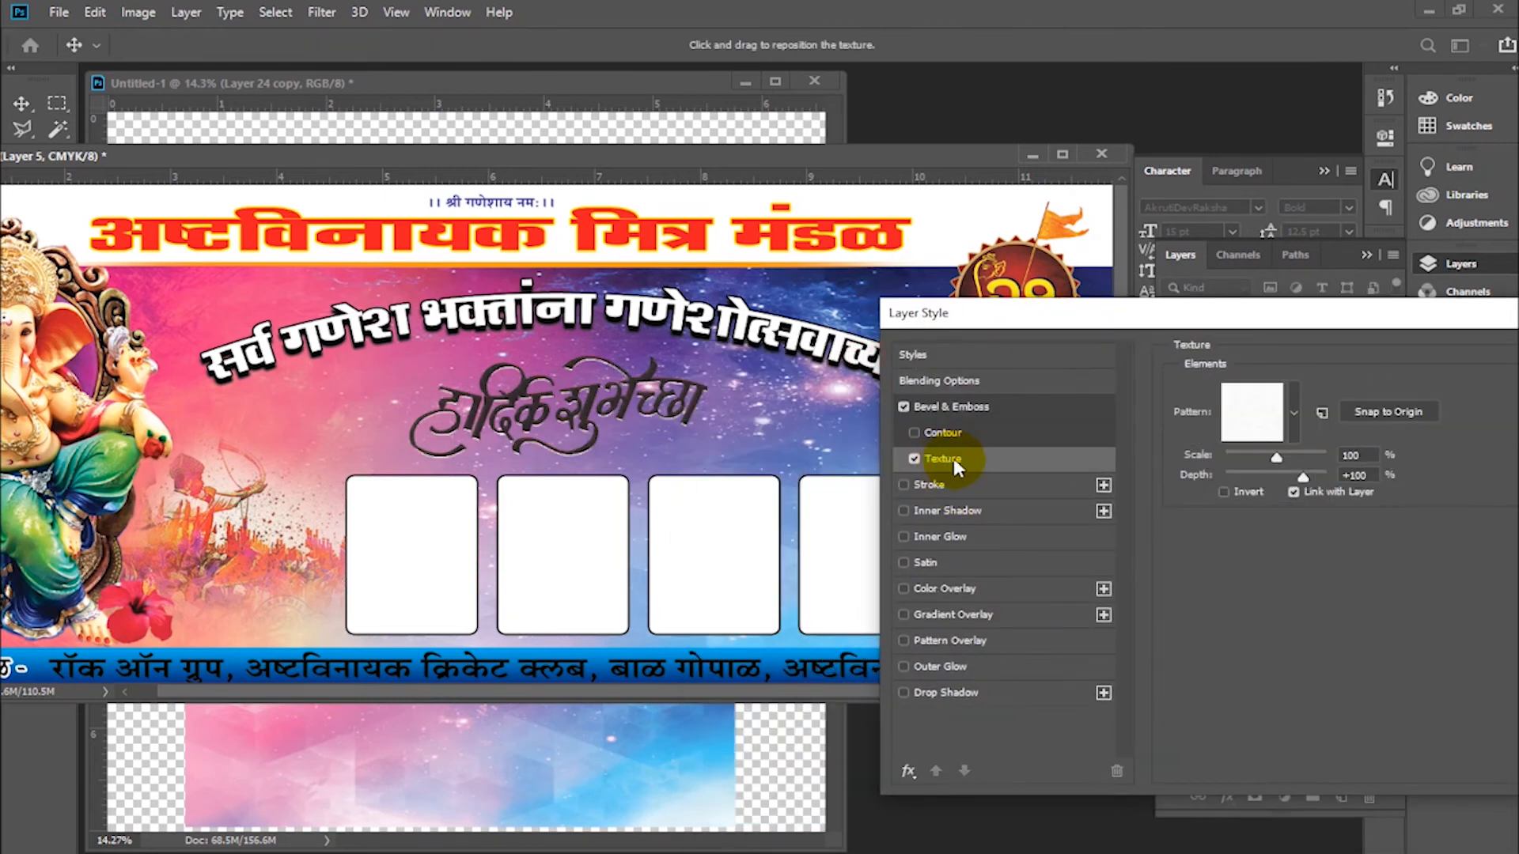
click(914, 459)
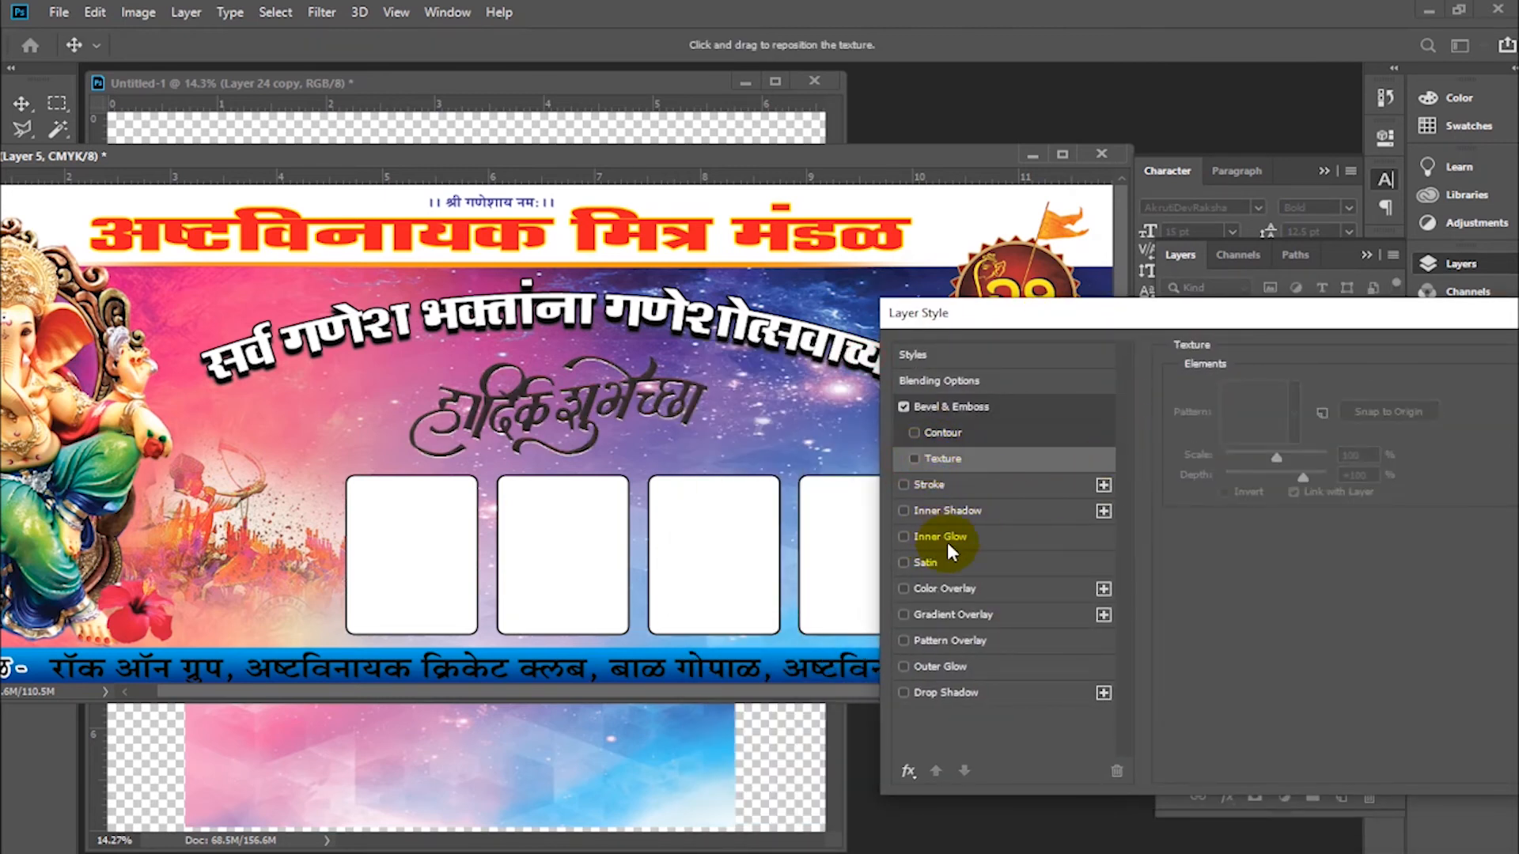
click(954, 616)
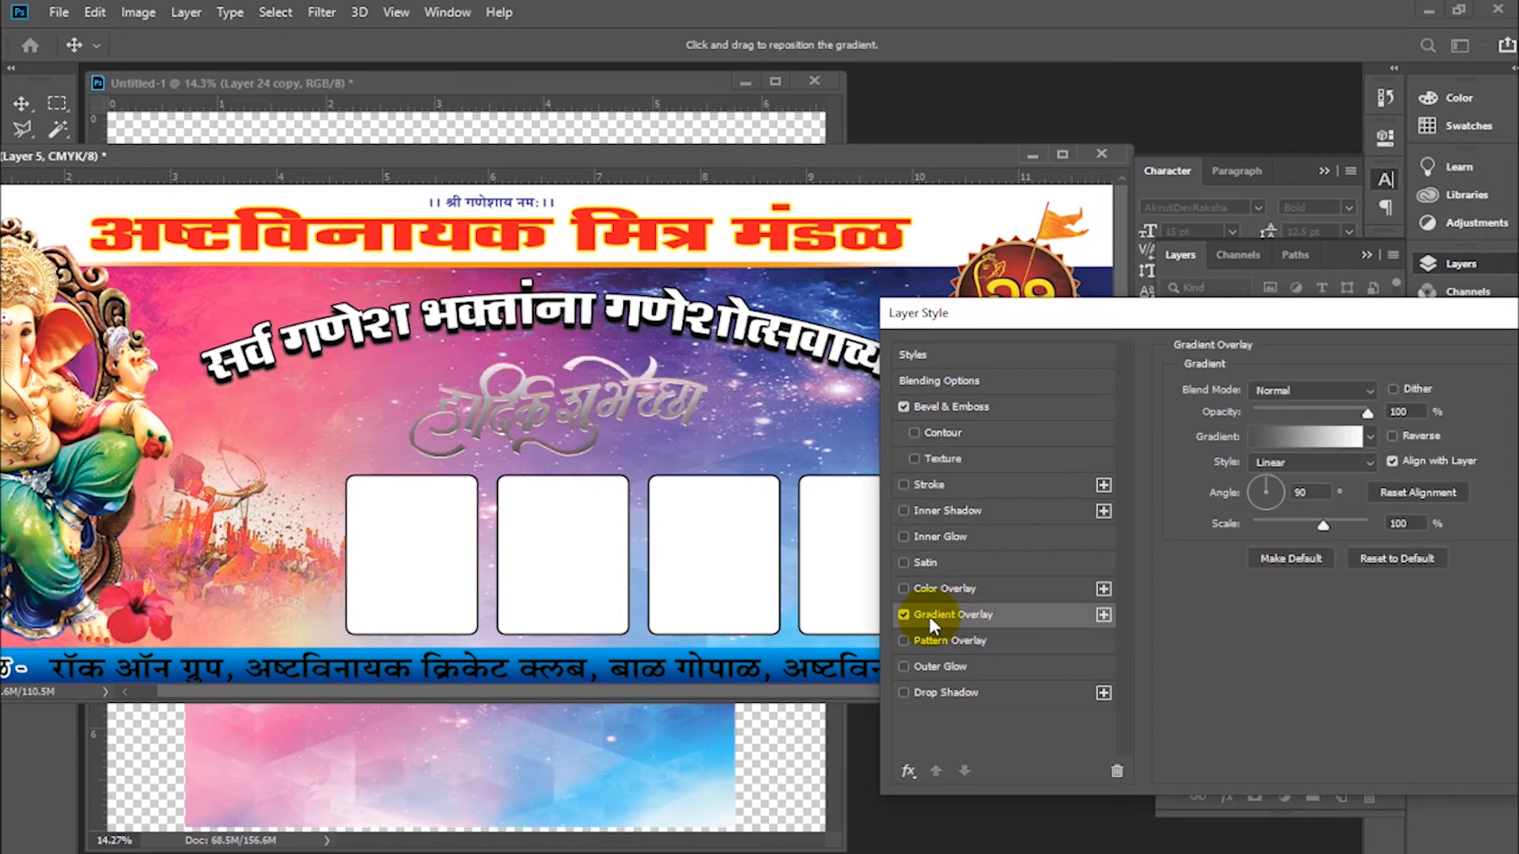
click(903, 615)
click(943, 588)
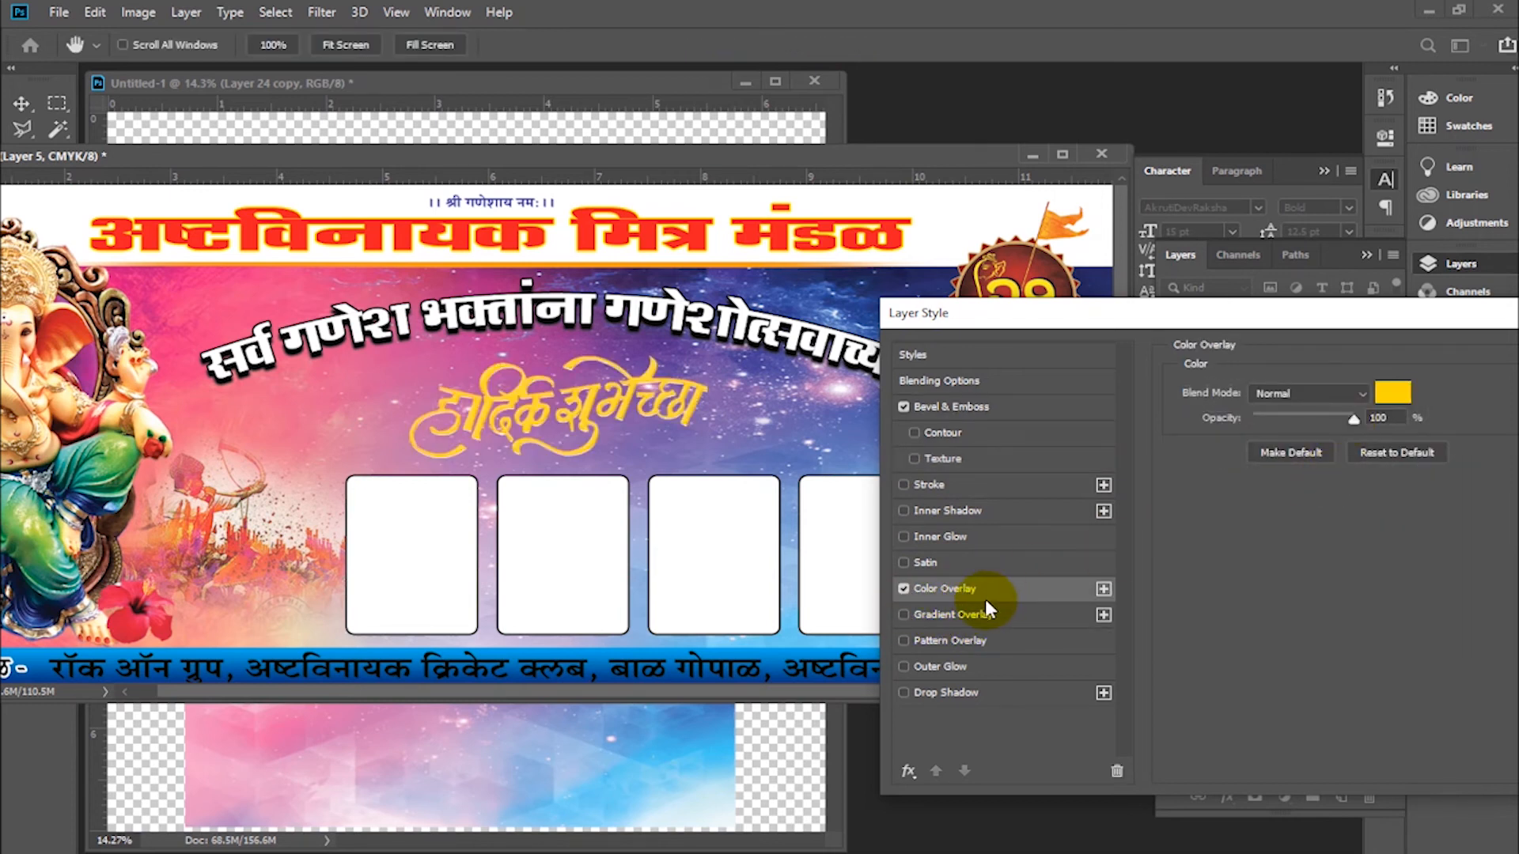
Add a 2 px black outside Stroke and a black Drop Shadow with 14 px distance, 26% spread and 16 px size to the calligraphy
key(ctrl+plus)
key(ctrl+plus)
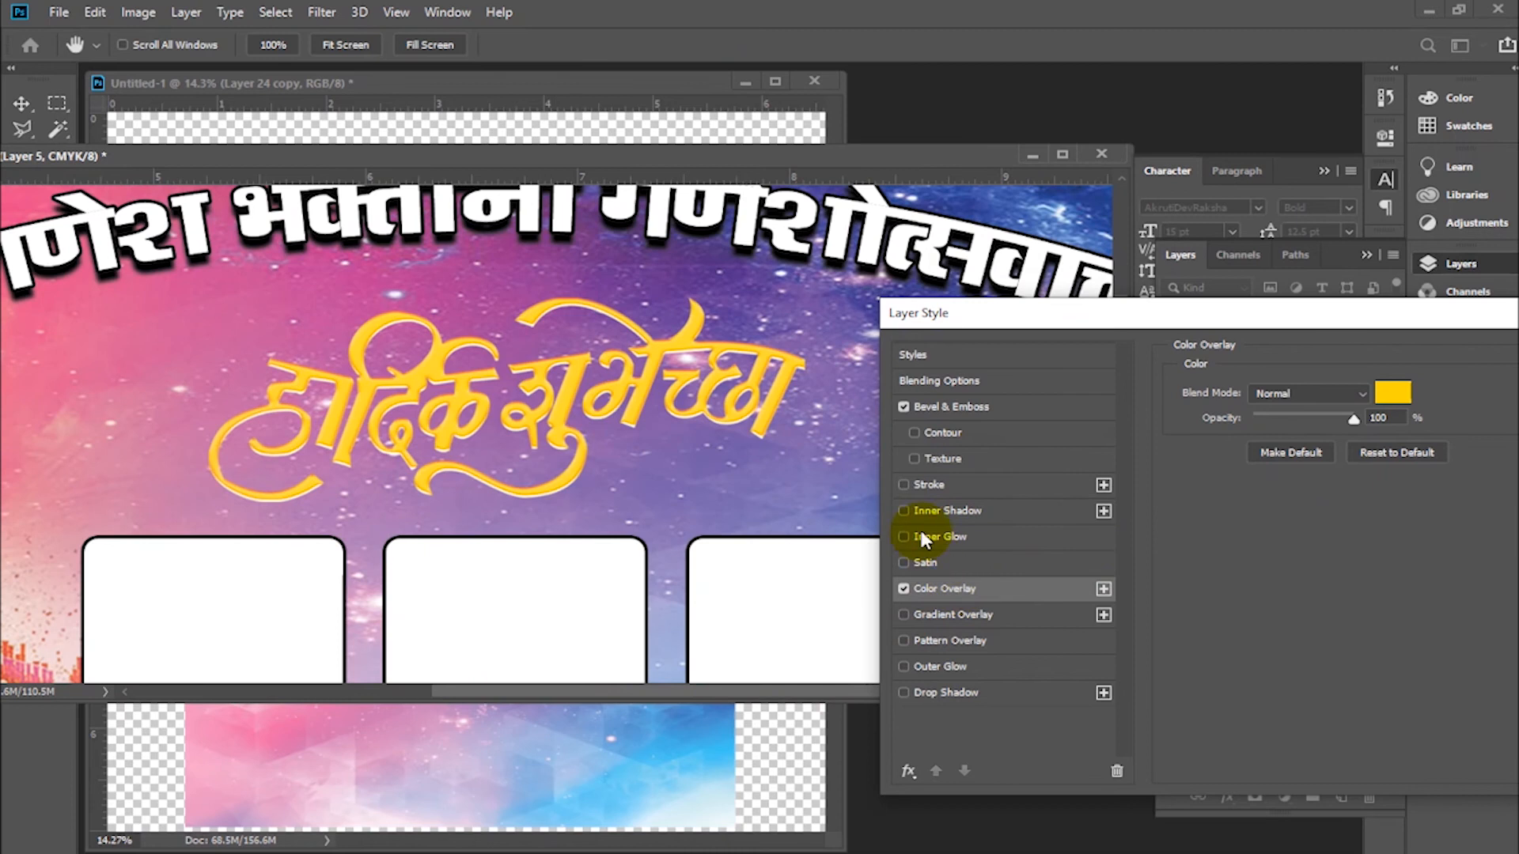
click(930, 485)
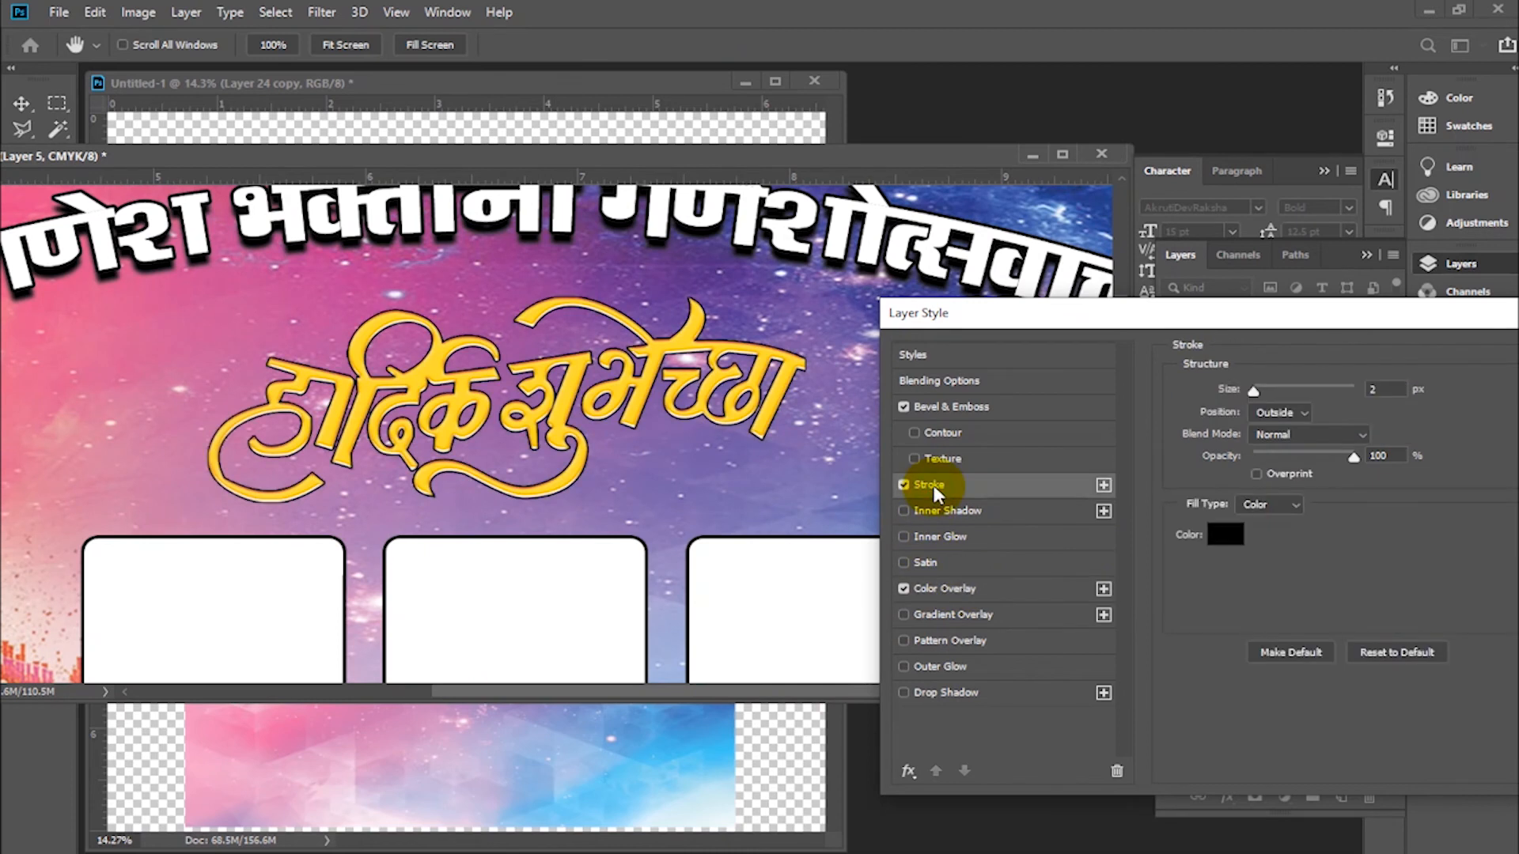
click(959, 695)
drag(1420, 316, 1081, 333)
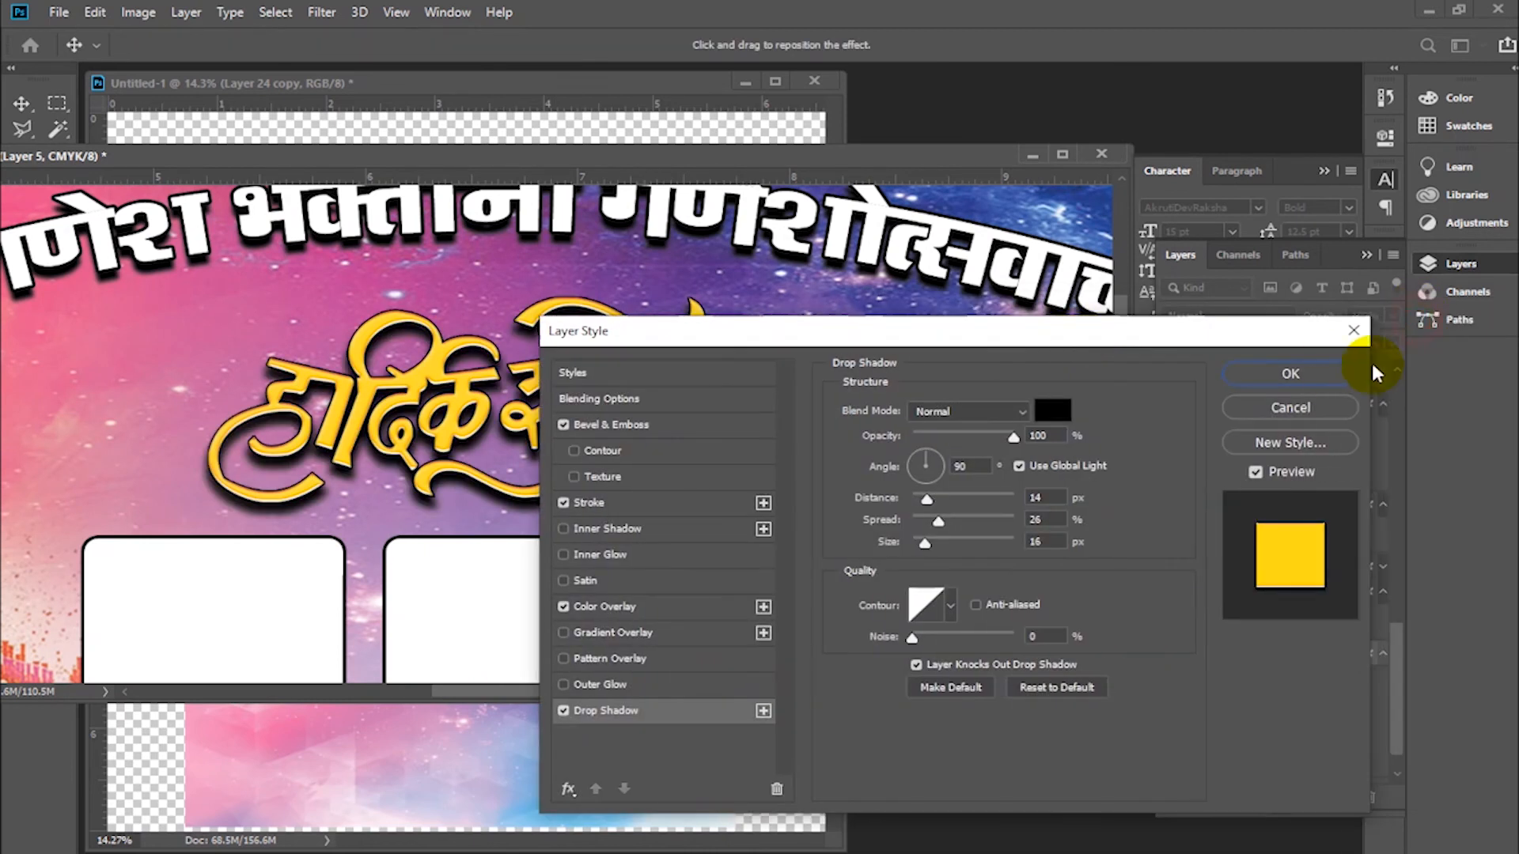
click(1289, 373)
ctrl+click(933, 454)
key(ctrl+0)
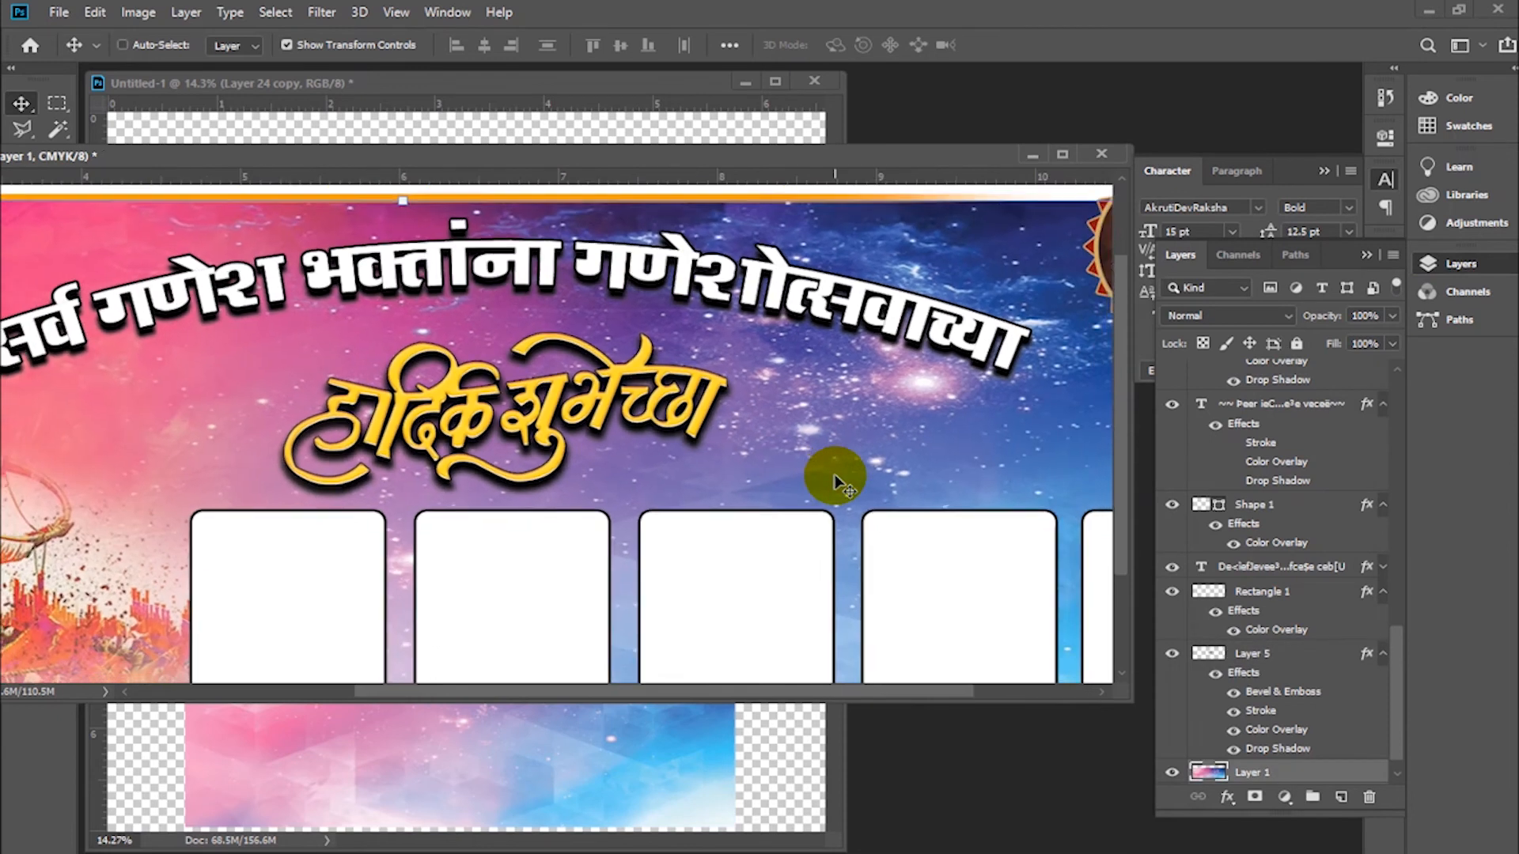
key(ctrl+minus)
ctrl+click(985, 696)
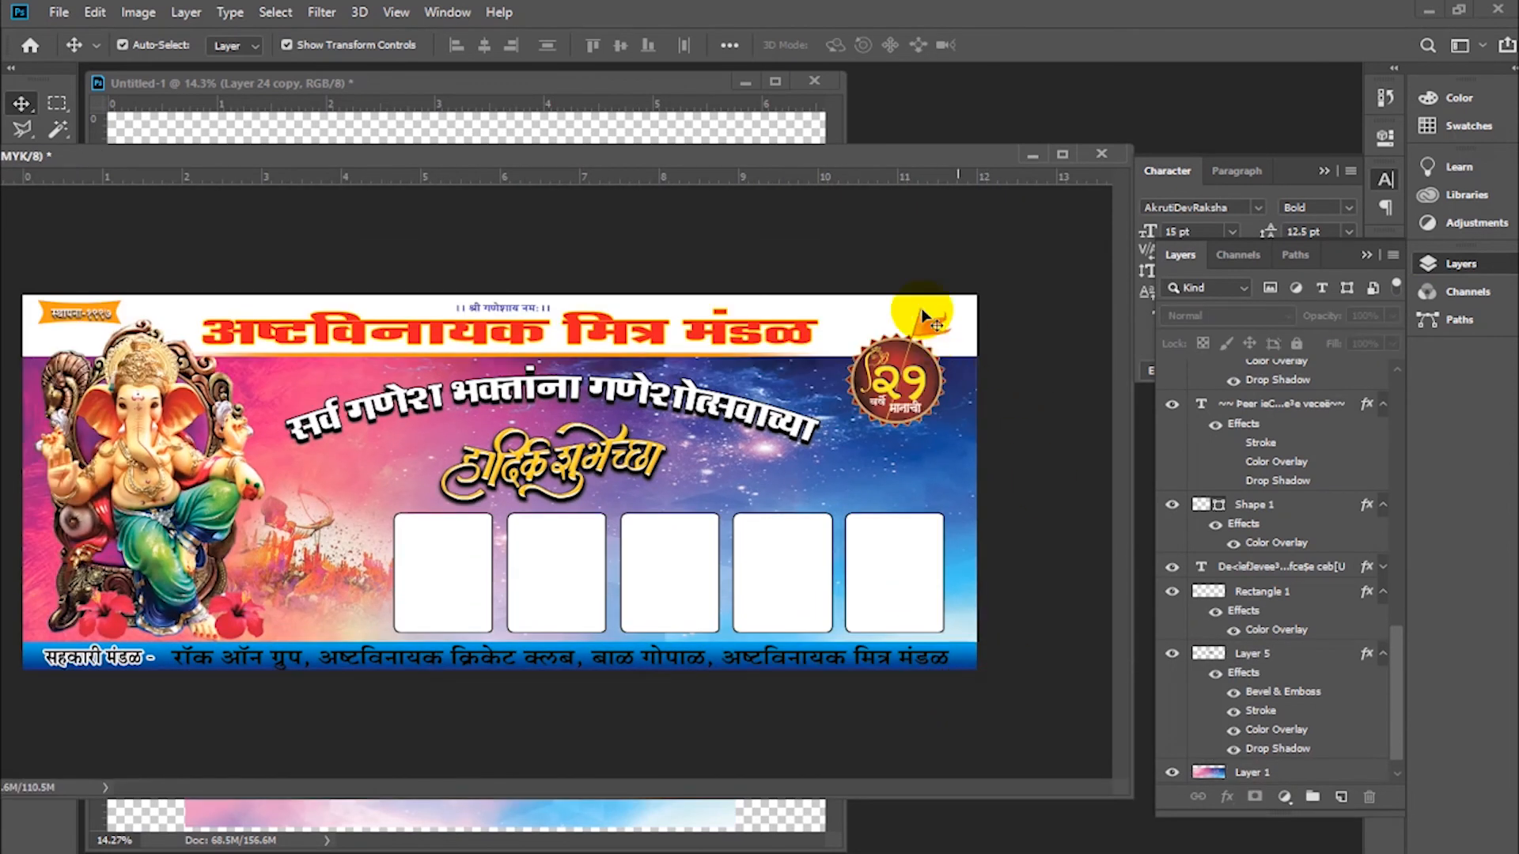
Remove the Stroke effect from the सहकारी मंडळ - label in the blue strip and leave its Drop Shadow off
drag(933, 139, 964, 127)
key(ctrl+plus)
key(ctrl+plus)
drag(248, 643, 640, 308)
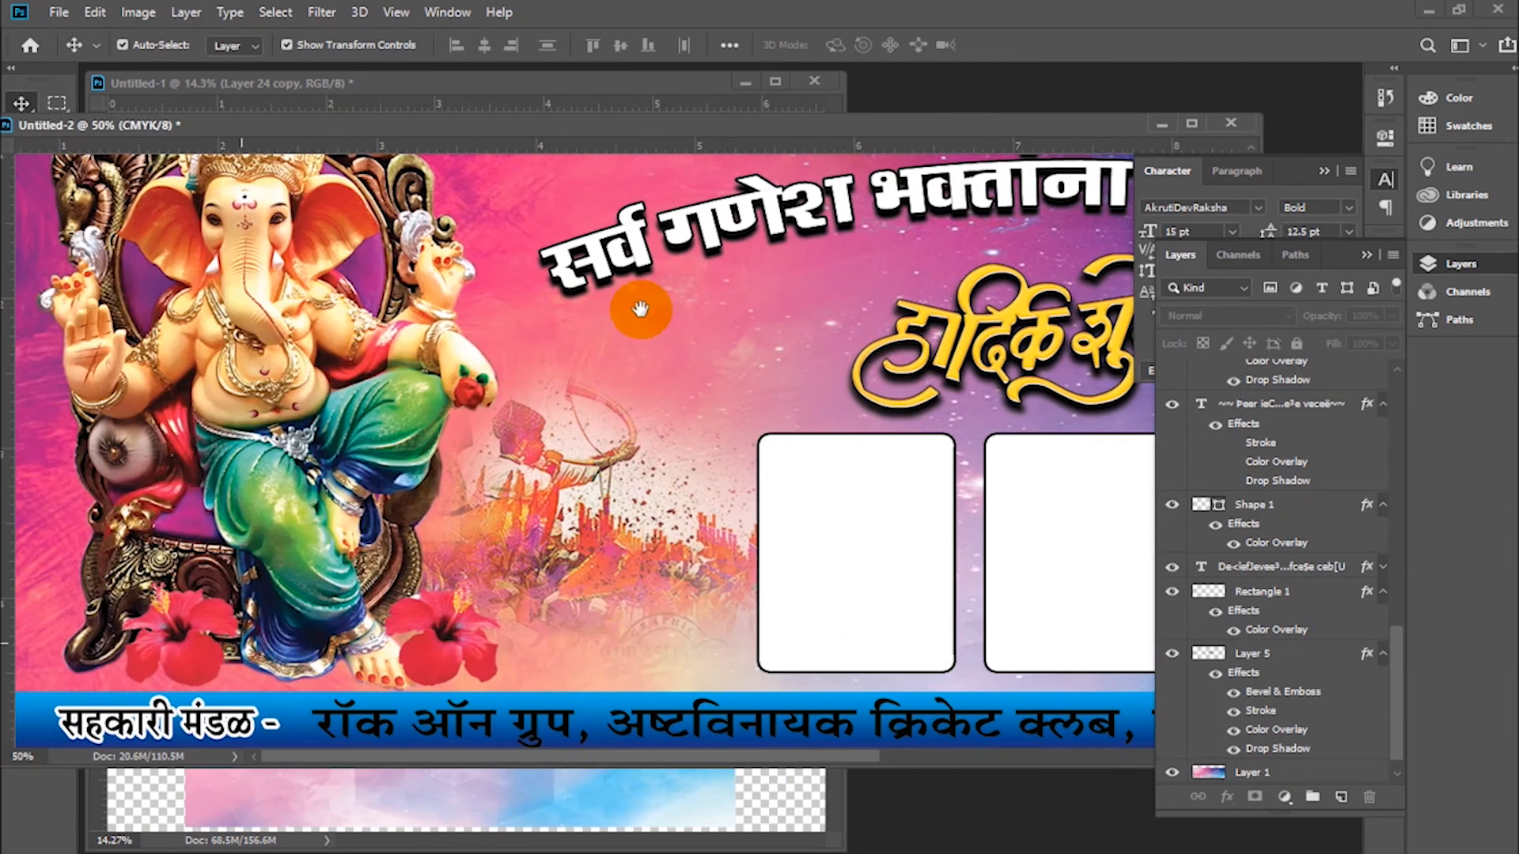
click(215, 720)
drag(169, 697, 180, 702)
key(Return)
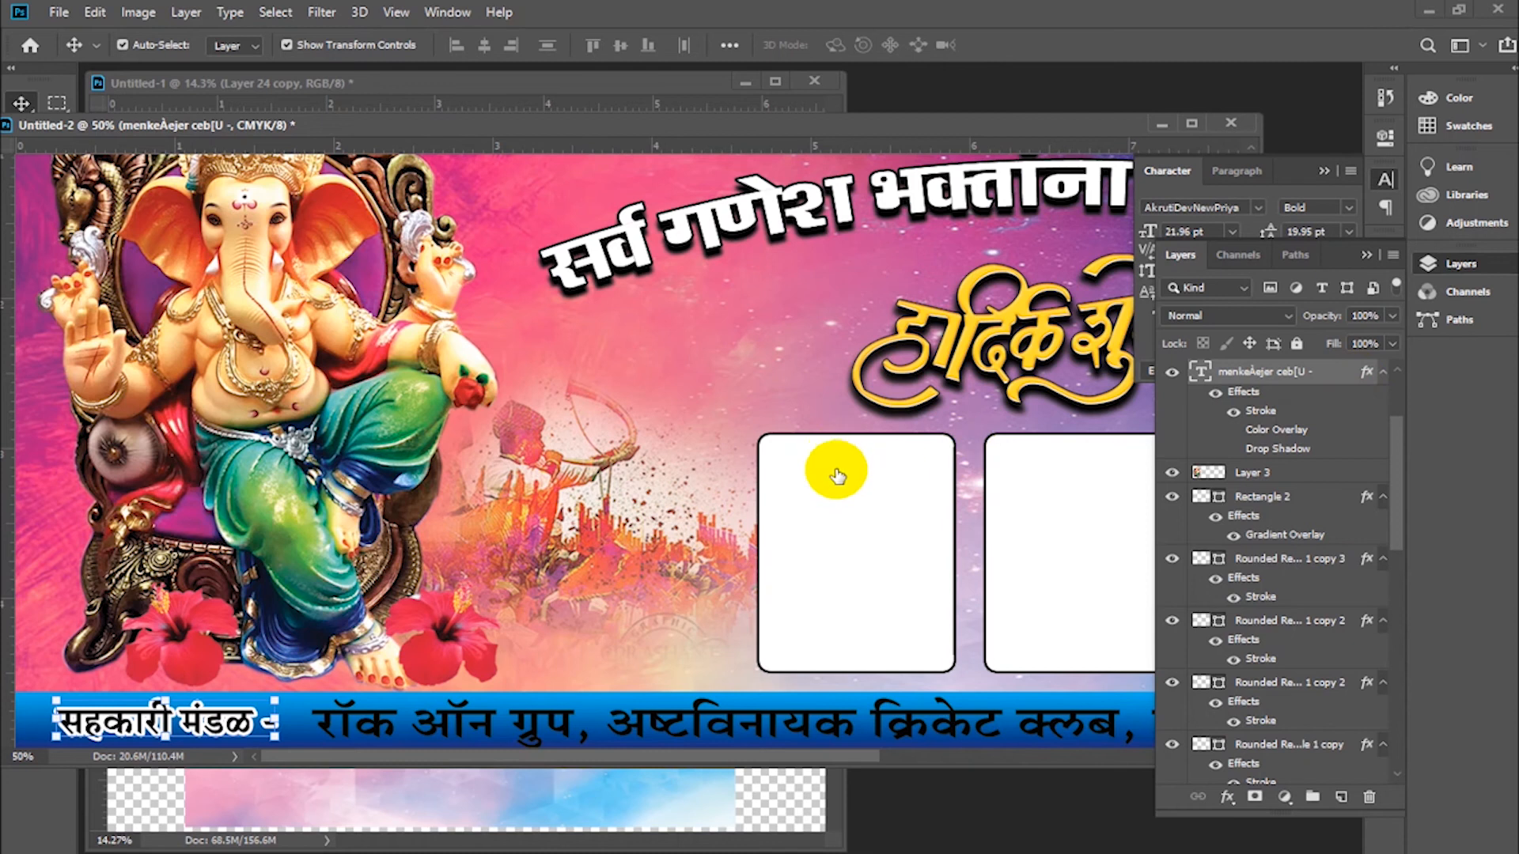
click(564, 502)
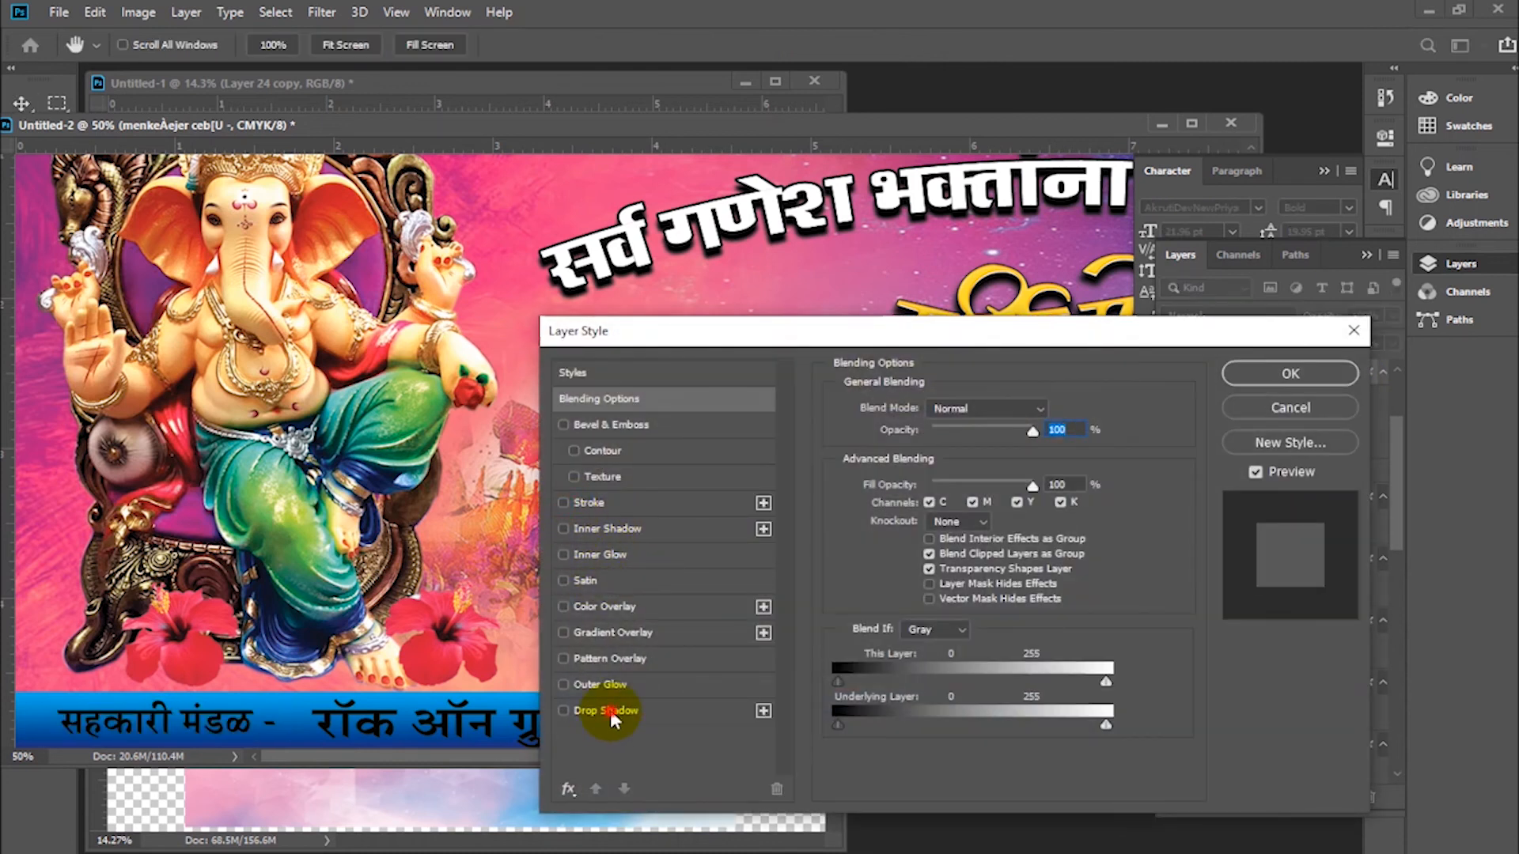
click(610, 711)
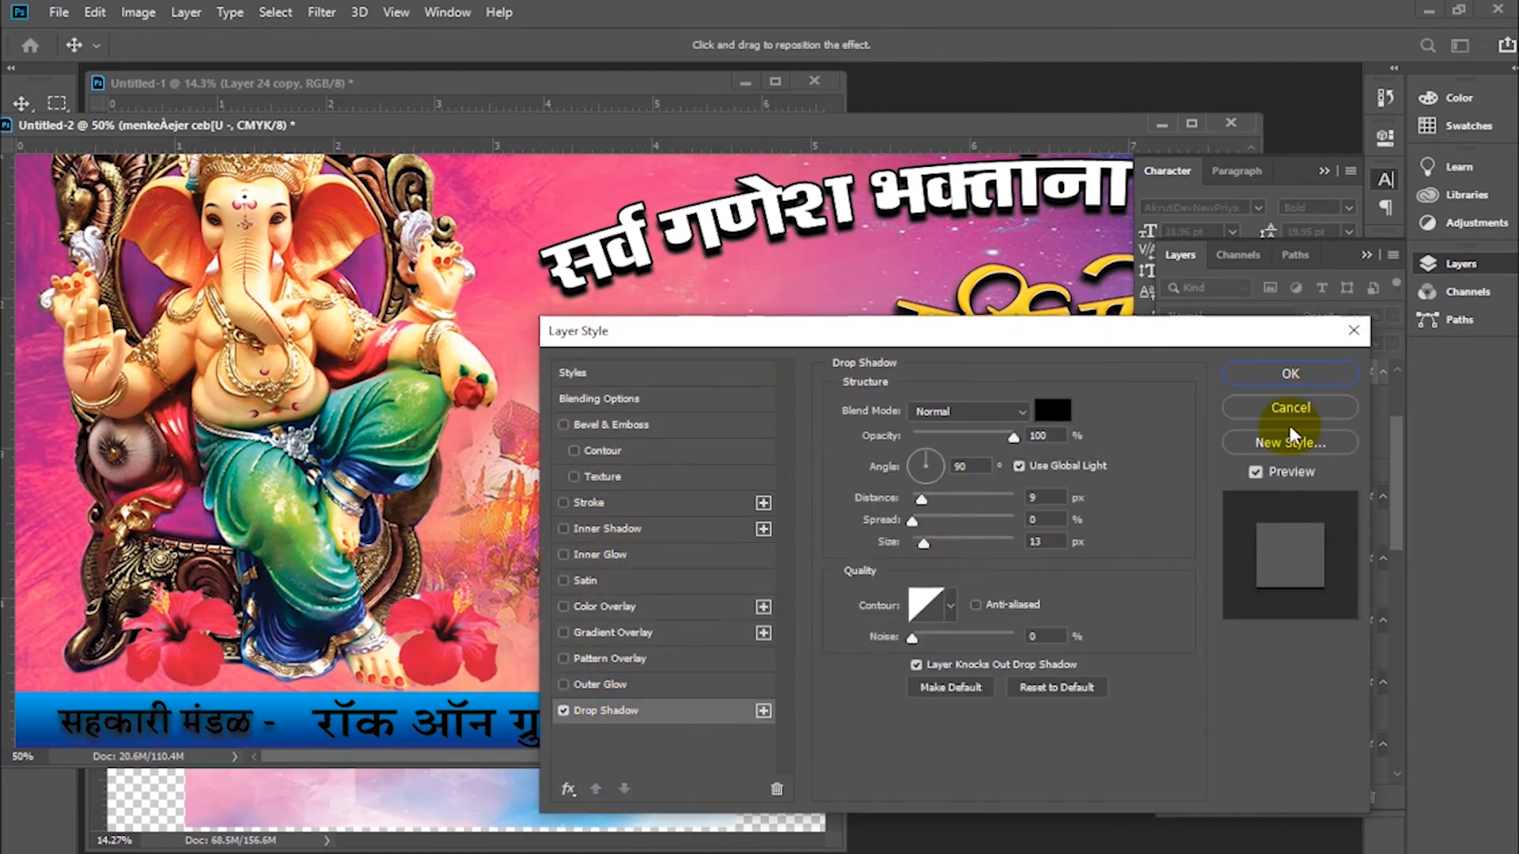
click(1278, 376)
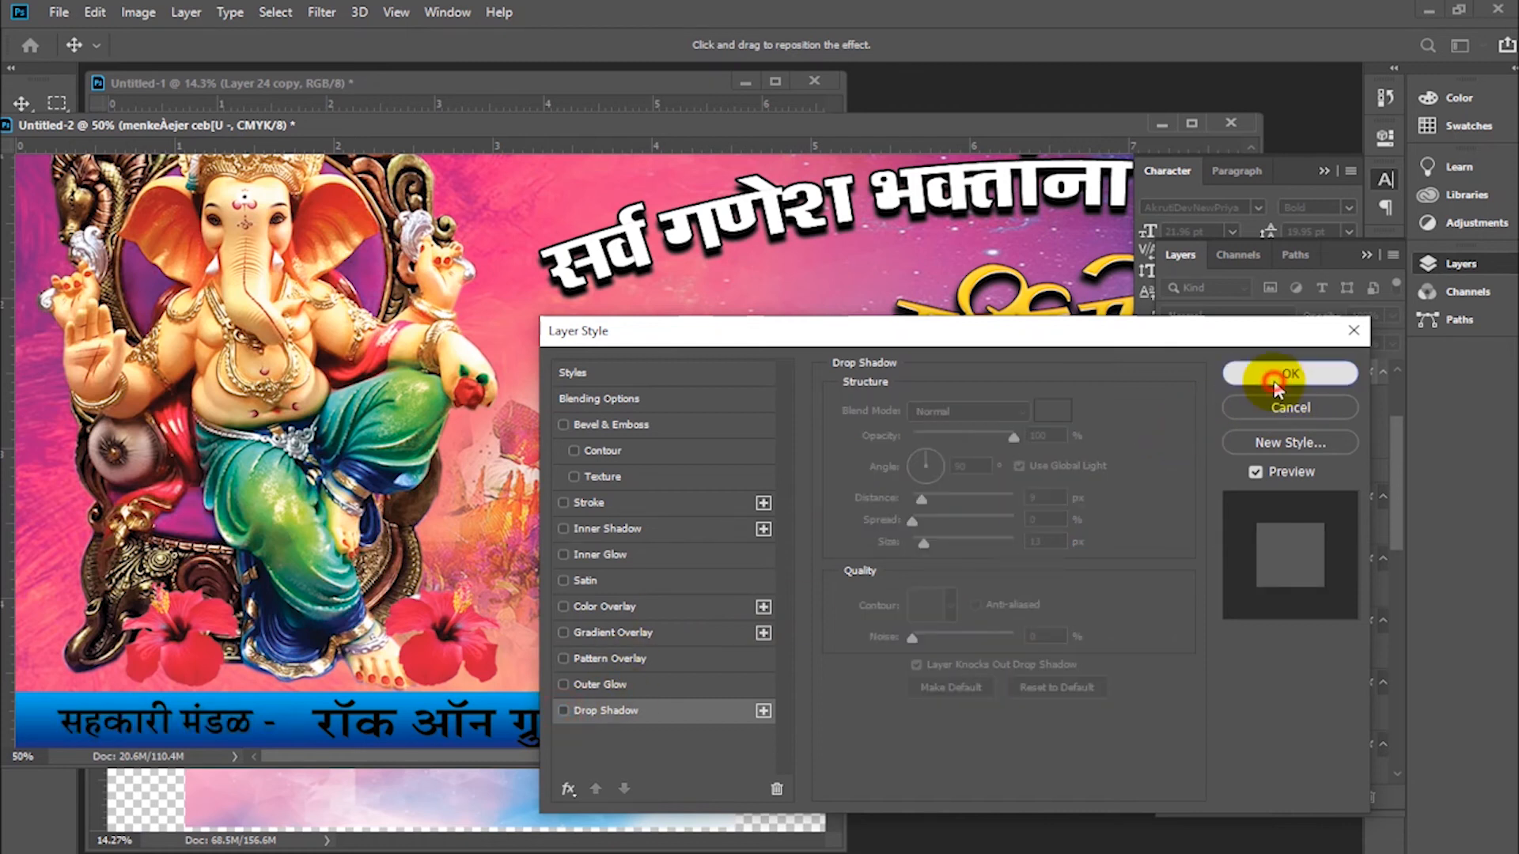
Change the text colour of the सहकारी मंडळ - label to white (ffffff)
click(1366, 254)
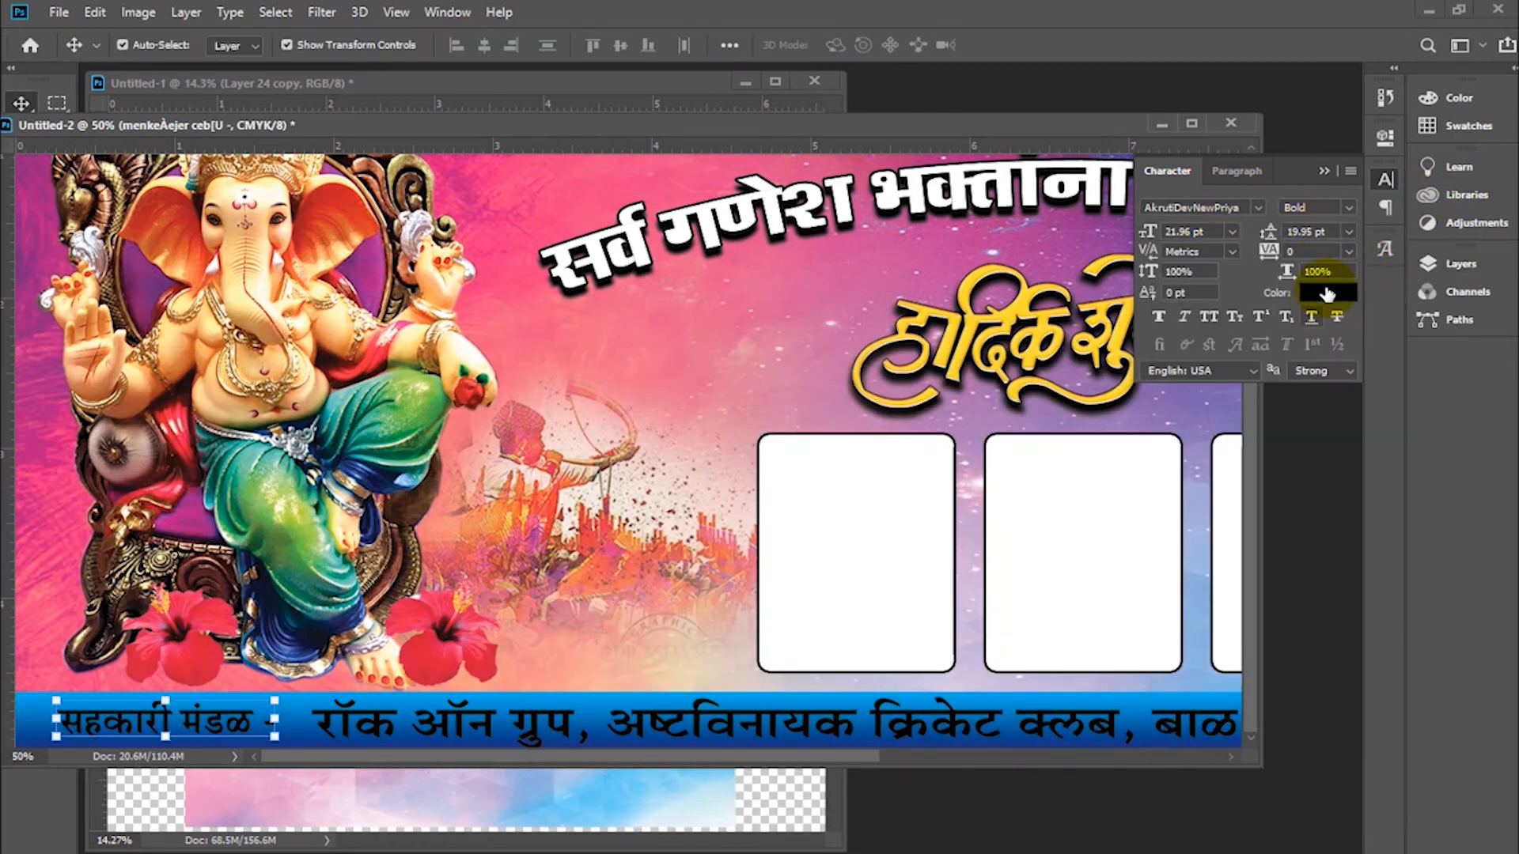
click(1328, 293)
drag(895, 322, 709, 115)
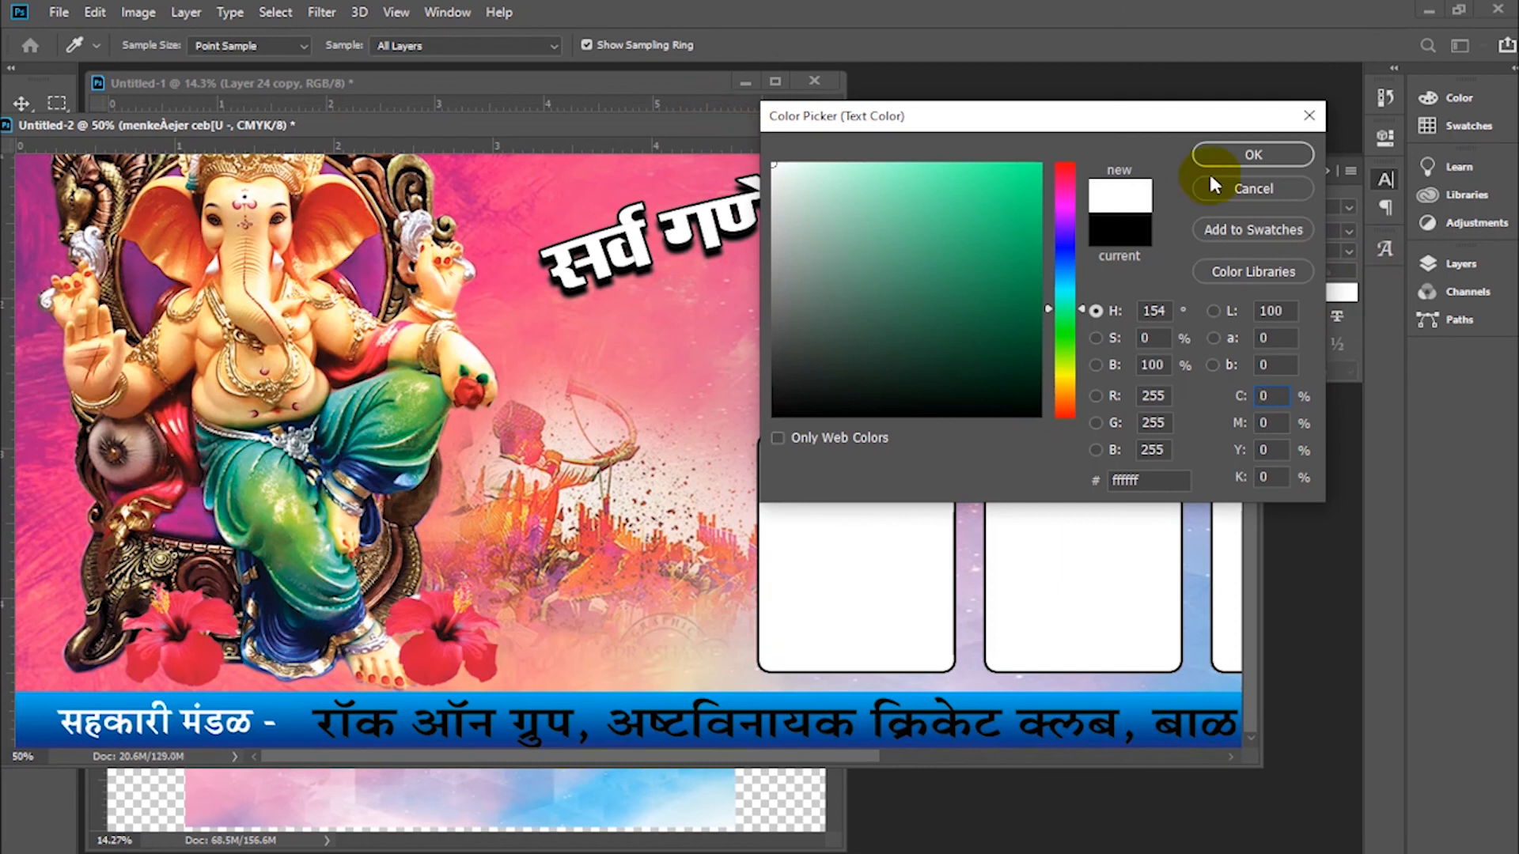
click(1209, 171)
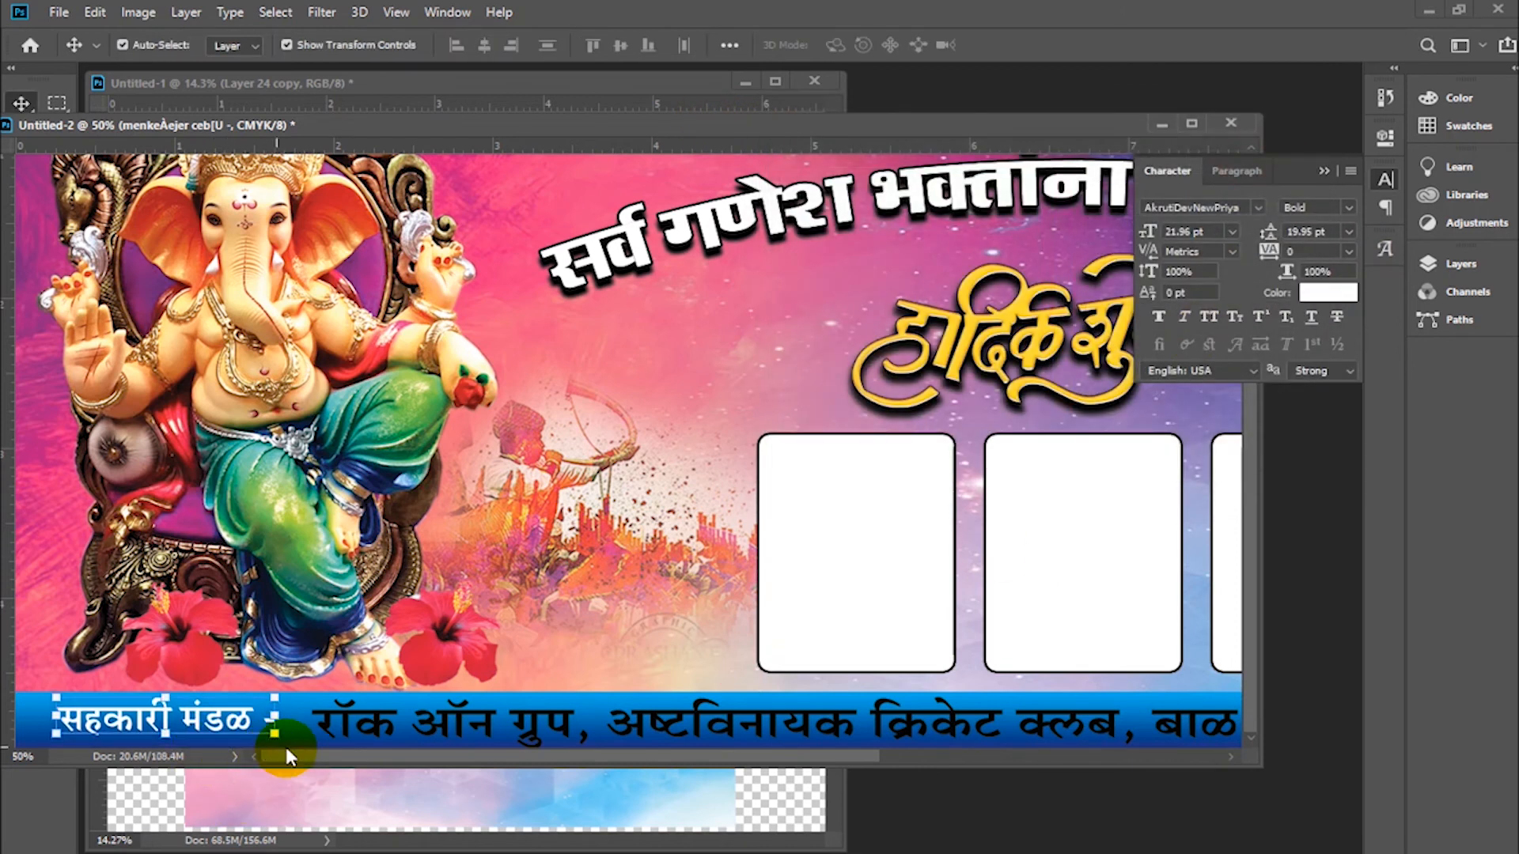
Change the colour of the group names line in the blue strip to yellow with C 0, M 0, Y 100, K 0
click(333, 724)
click(1328, 299)
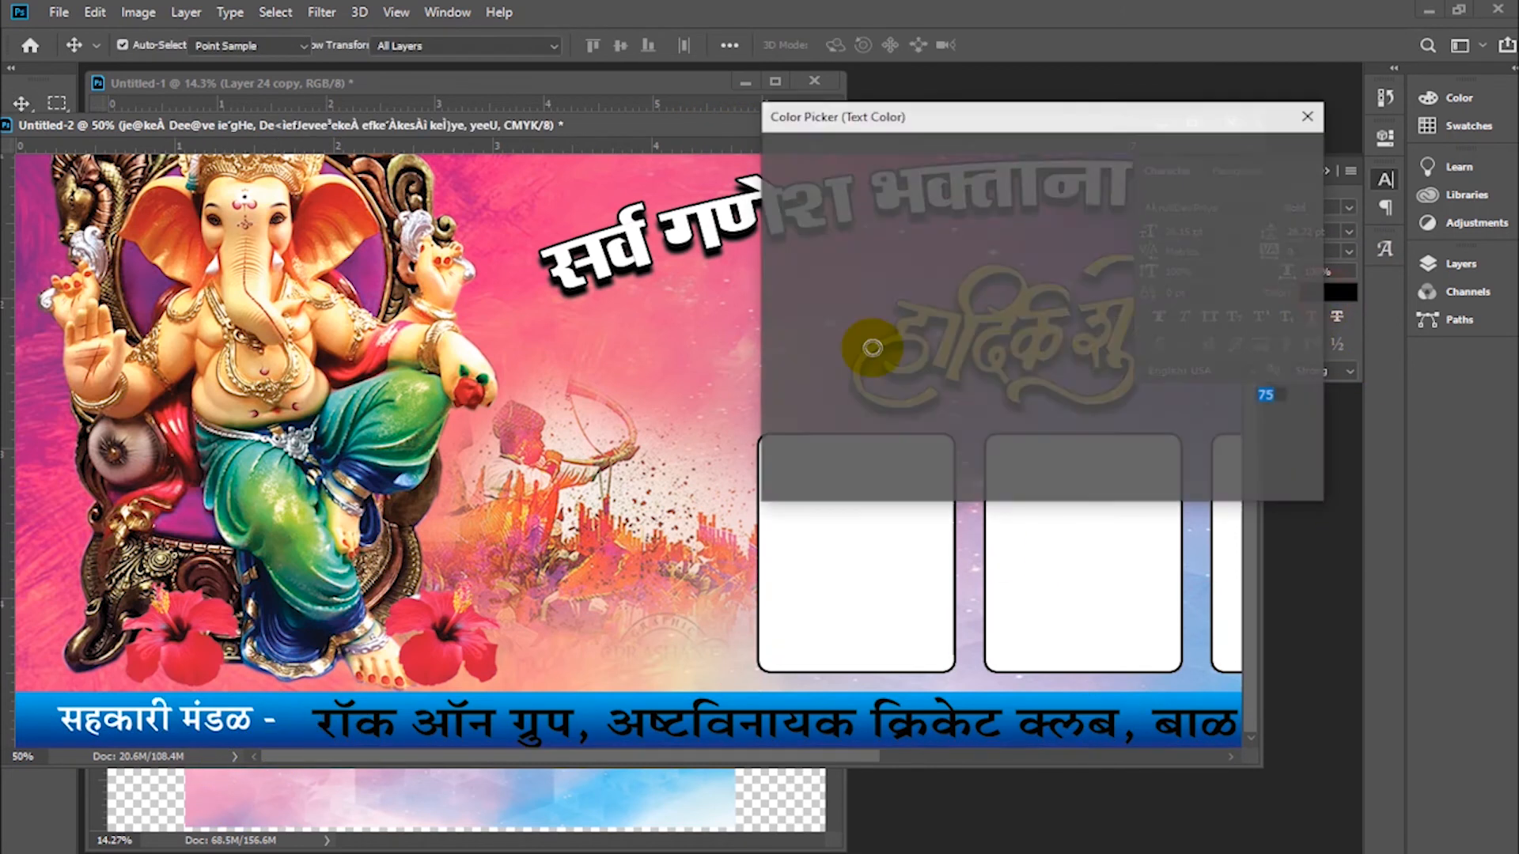
text(0)
key(Tab)
text(100)
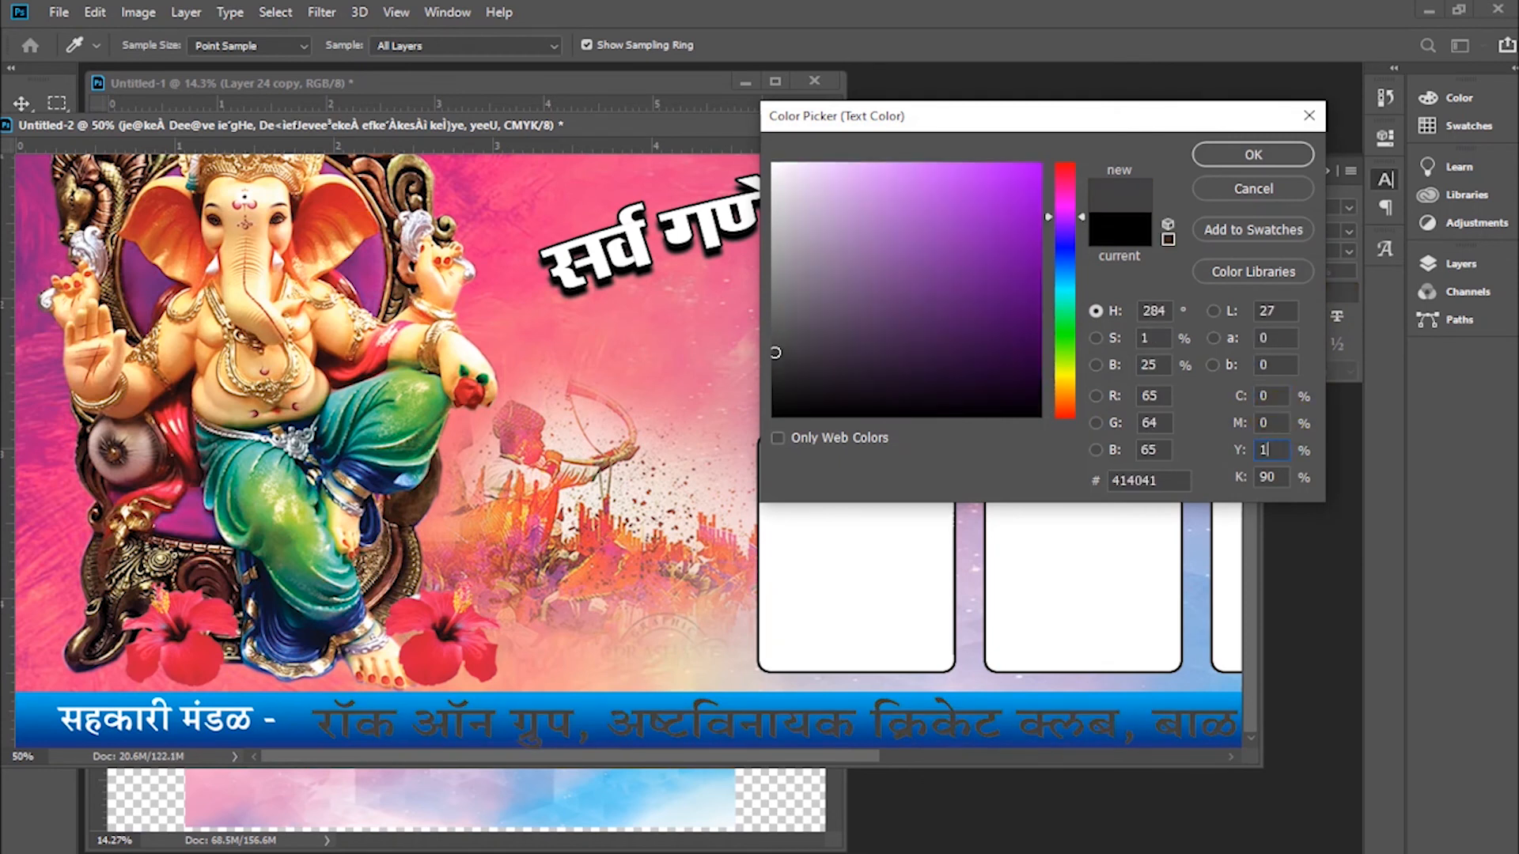
key(Tab)
text(0)
key(Return)
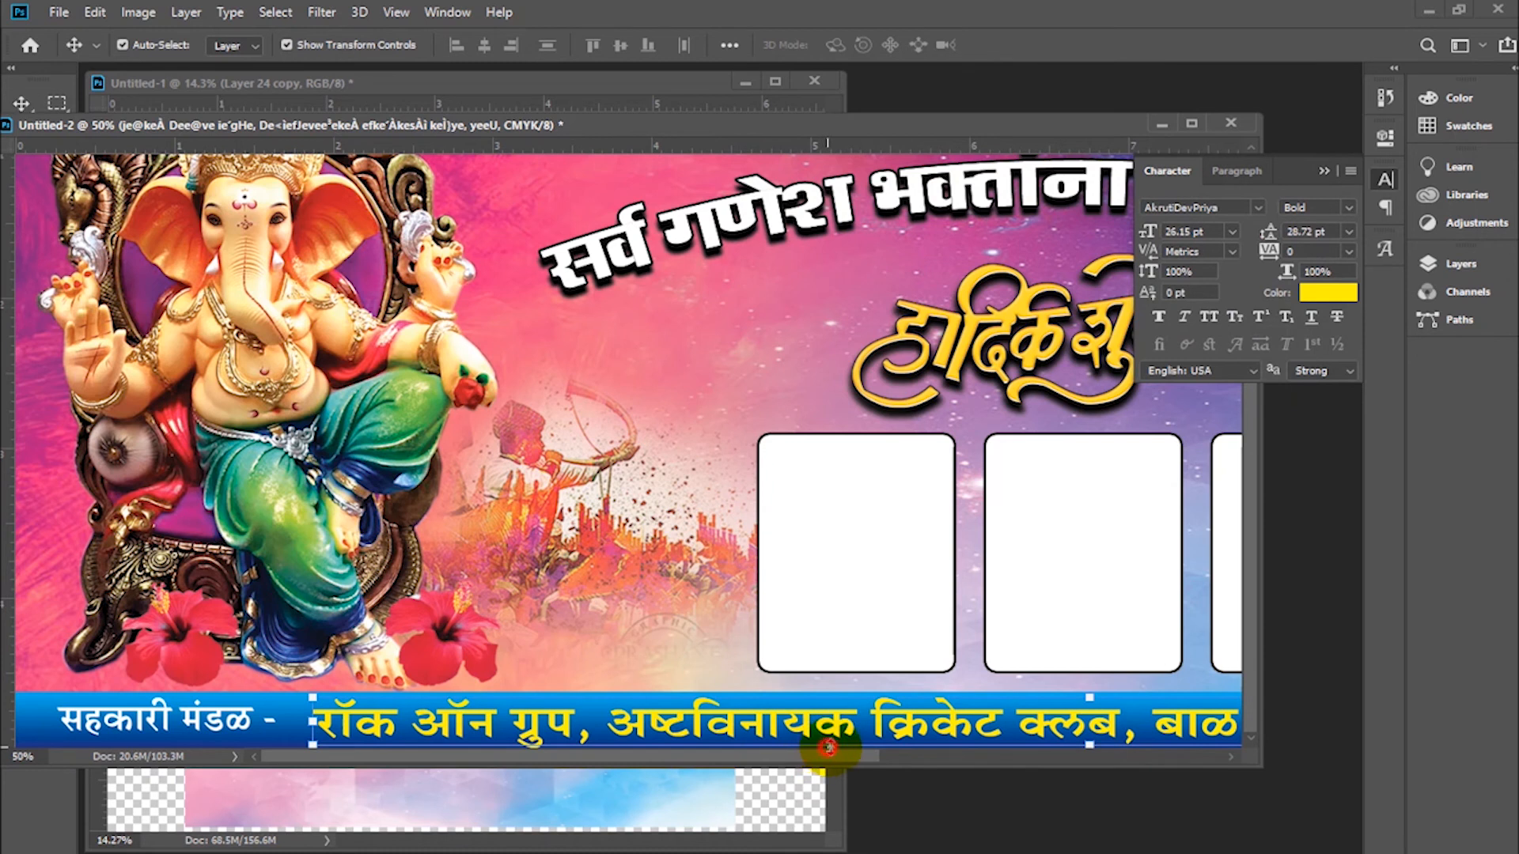
Reduce the yellow group names line to 88.83% height and shift it slightly up within the blue strip
key(ctrl+t)
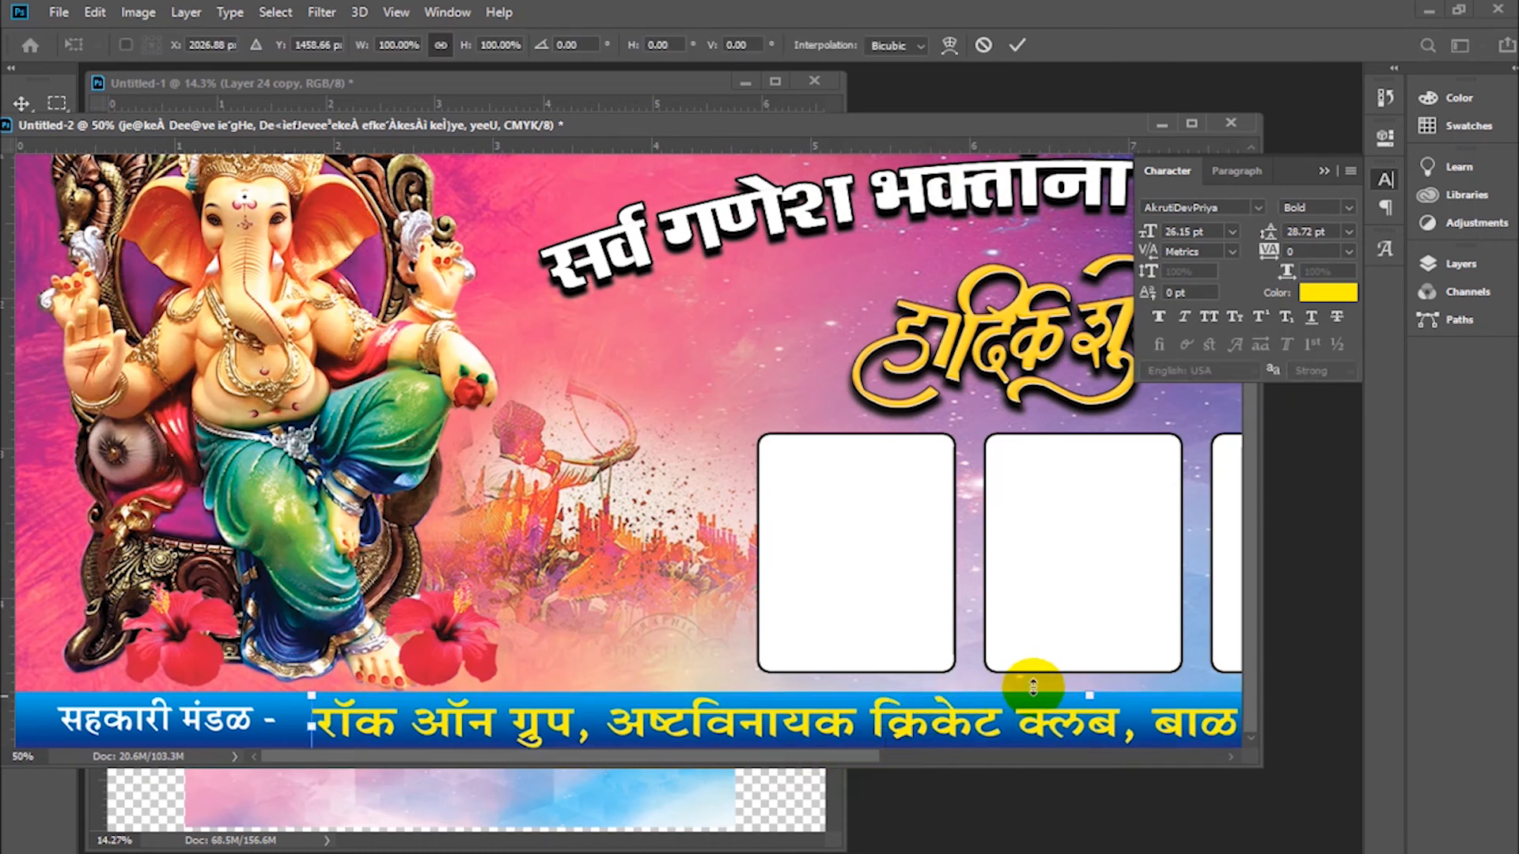
drag(1085, 685, 1090, 682)
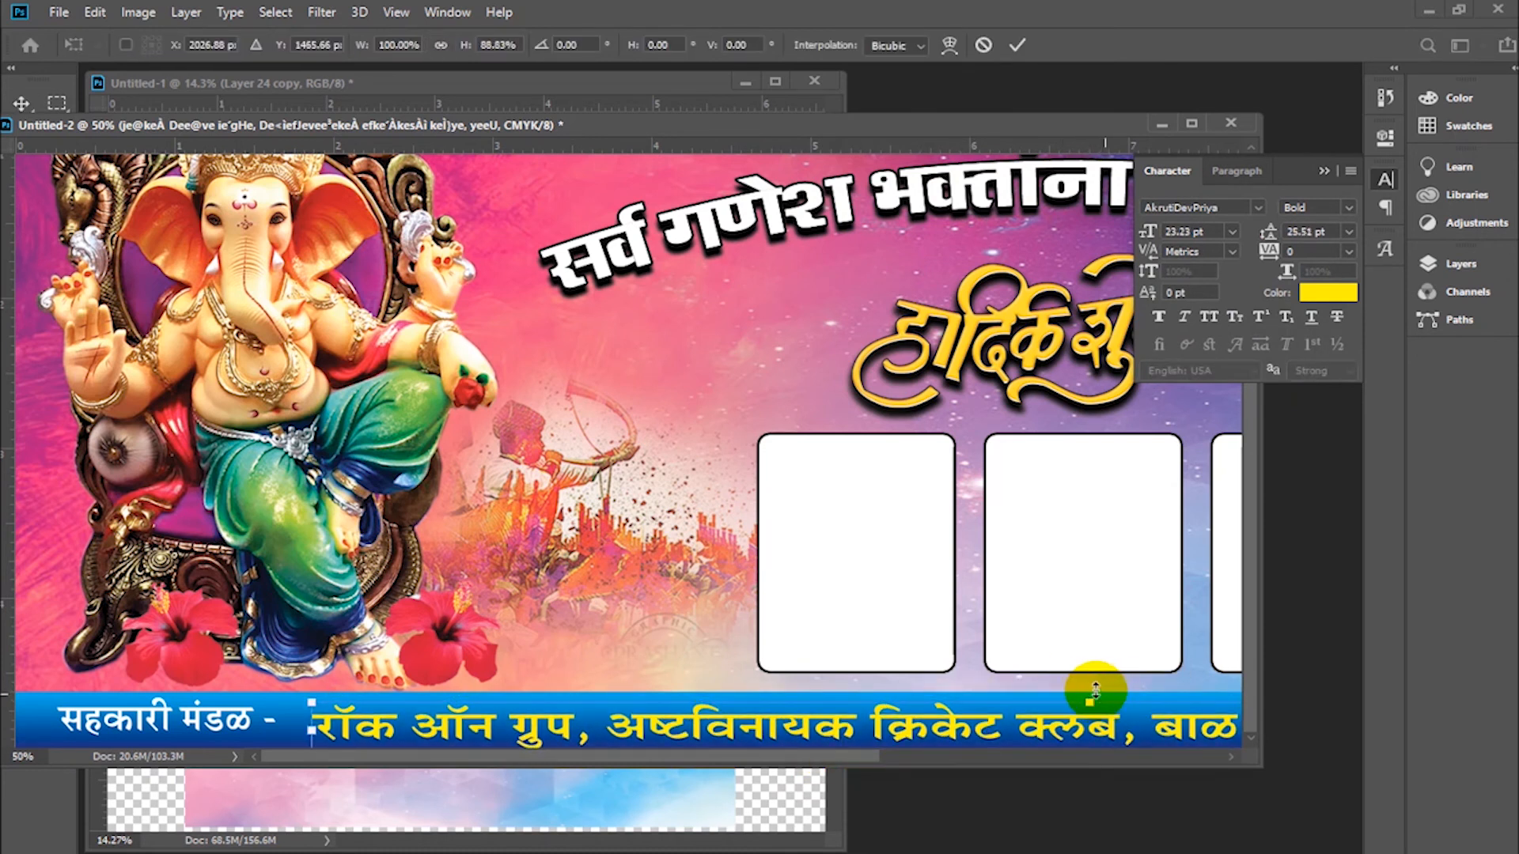
key(Return)
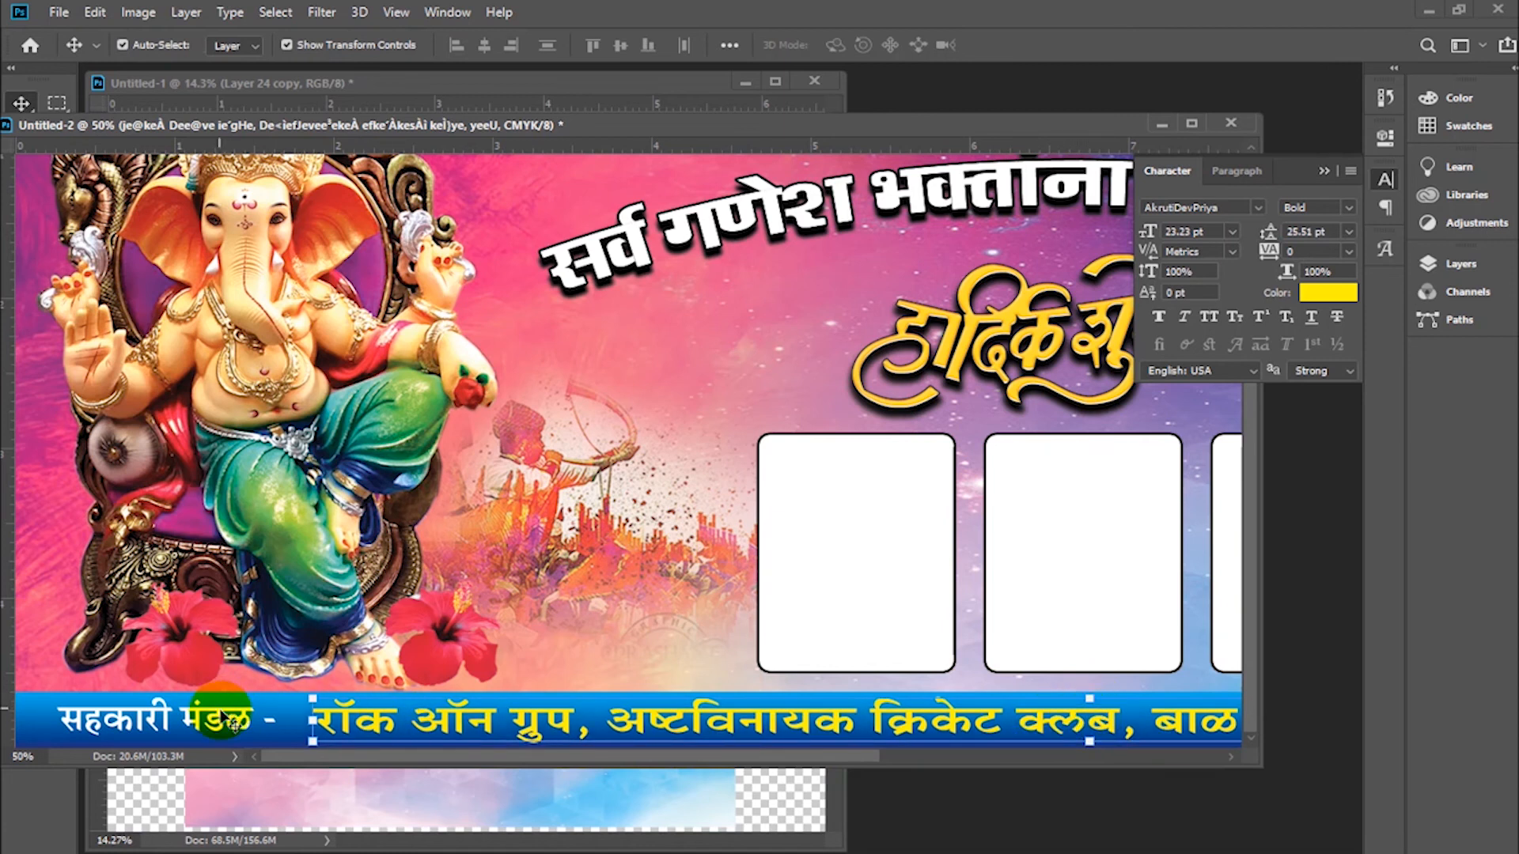
Give the yellow group names line a black Drop Shadow with 10 px distance, 4% spread and 13 px size
click(1470, 264)
drag(1394, 493, 1417, 397)
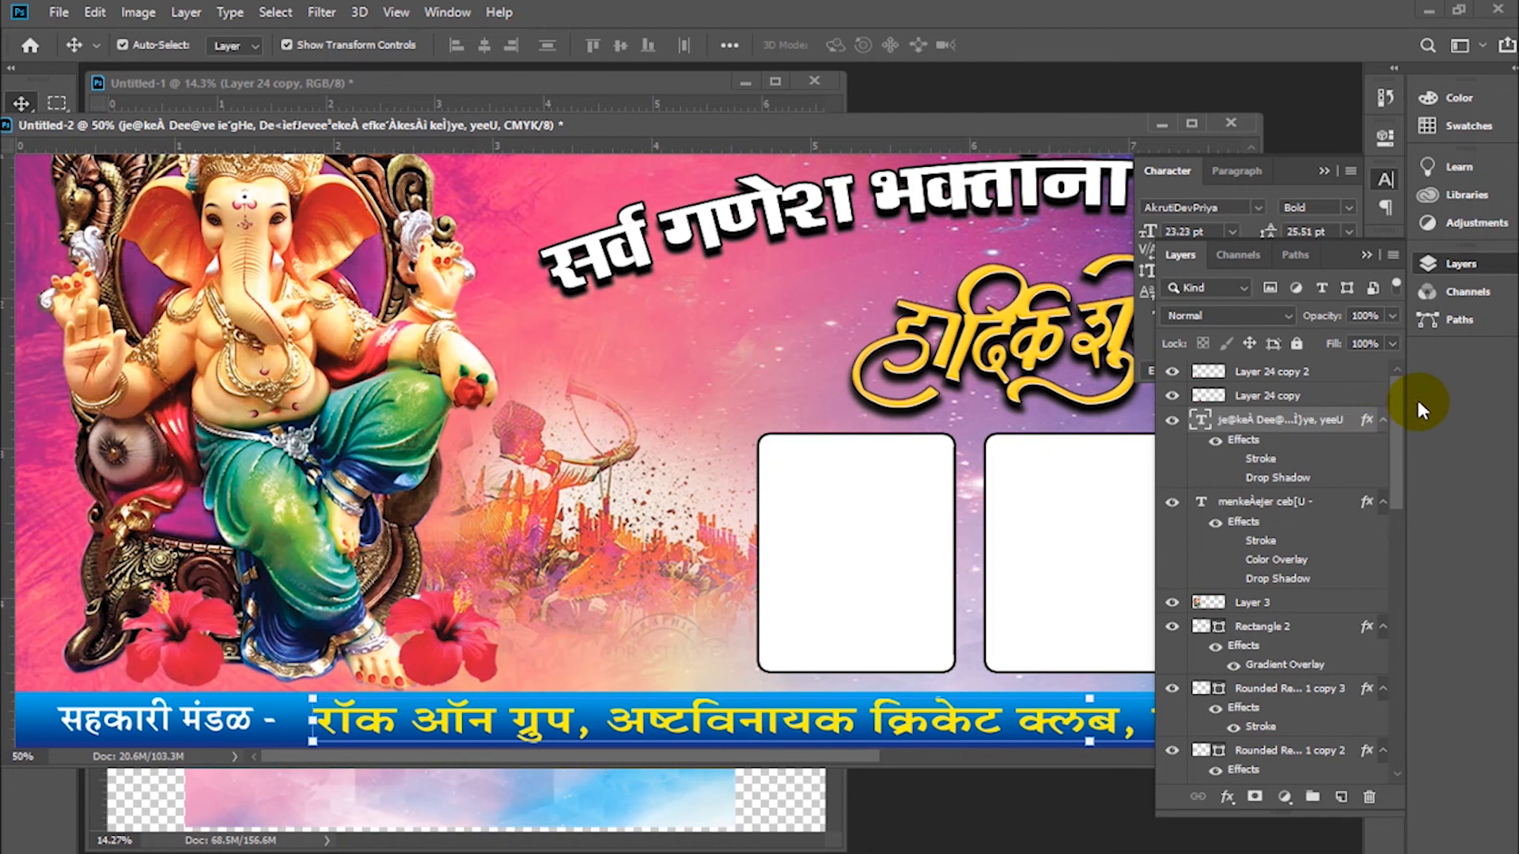
double_click(1368, 423)
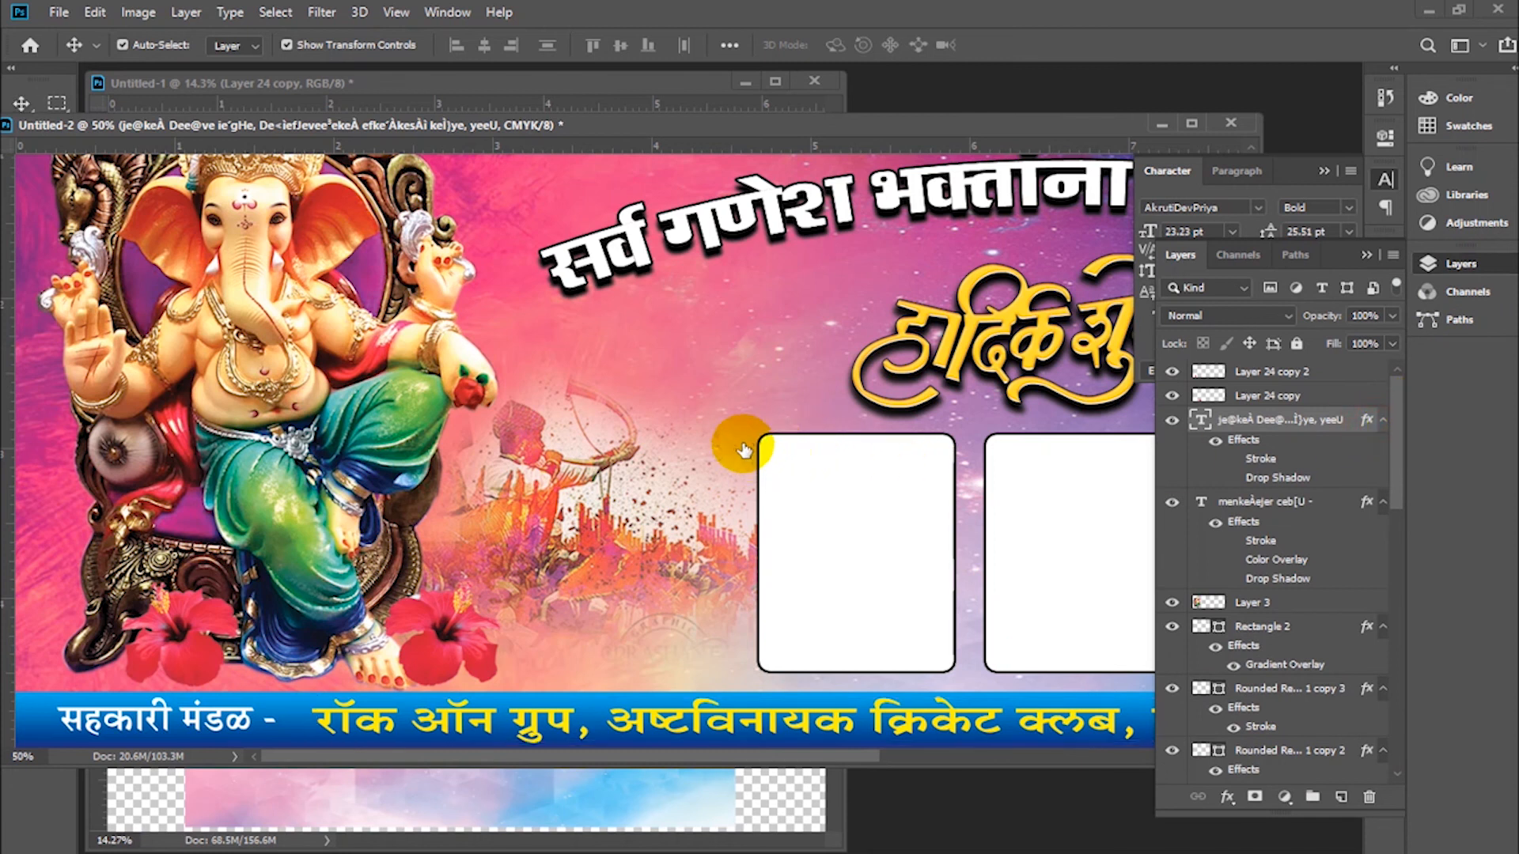
drag(735, 358, 747, 77)
click(625, 431)
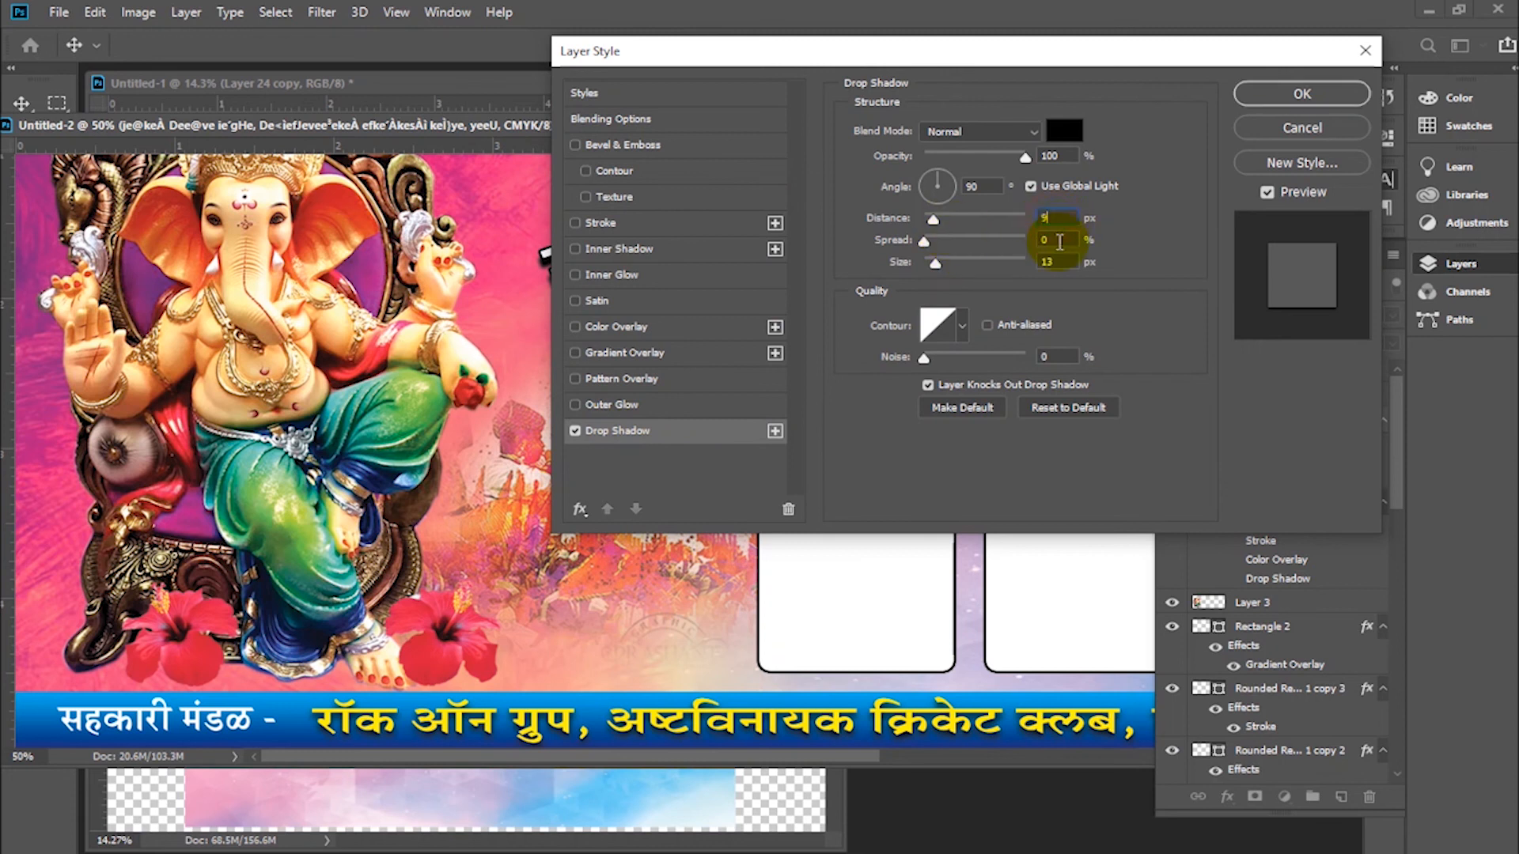
key(Down)
key(Up)
key(Up)
key(Up)
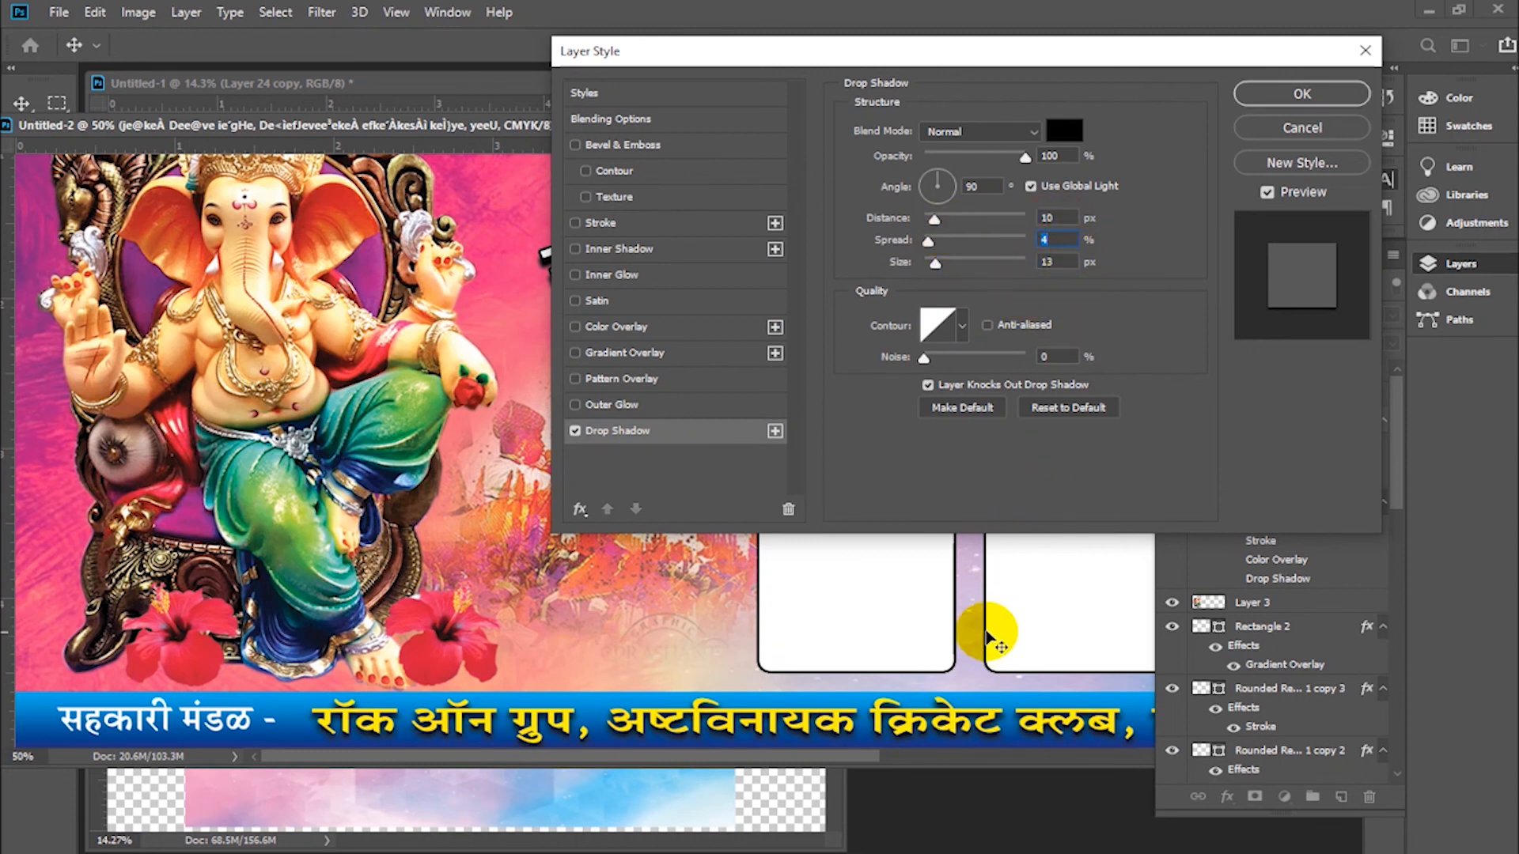
key(Return)
Give the white सहकारी मंडळ - label a black Drop Shadow with 9 px distance, 0% spread and 13 px size
click(1345, 503)
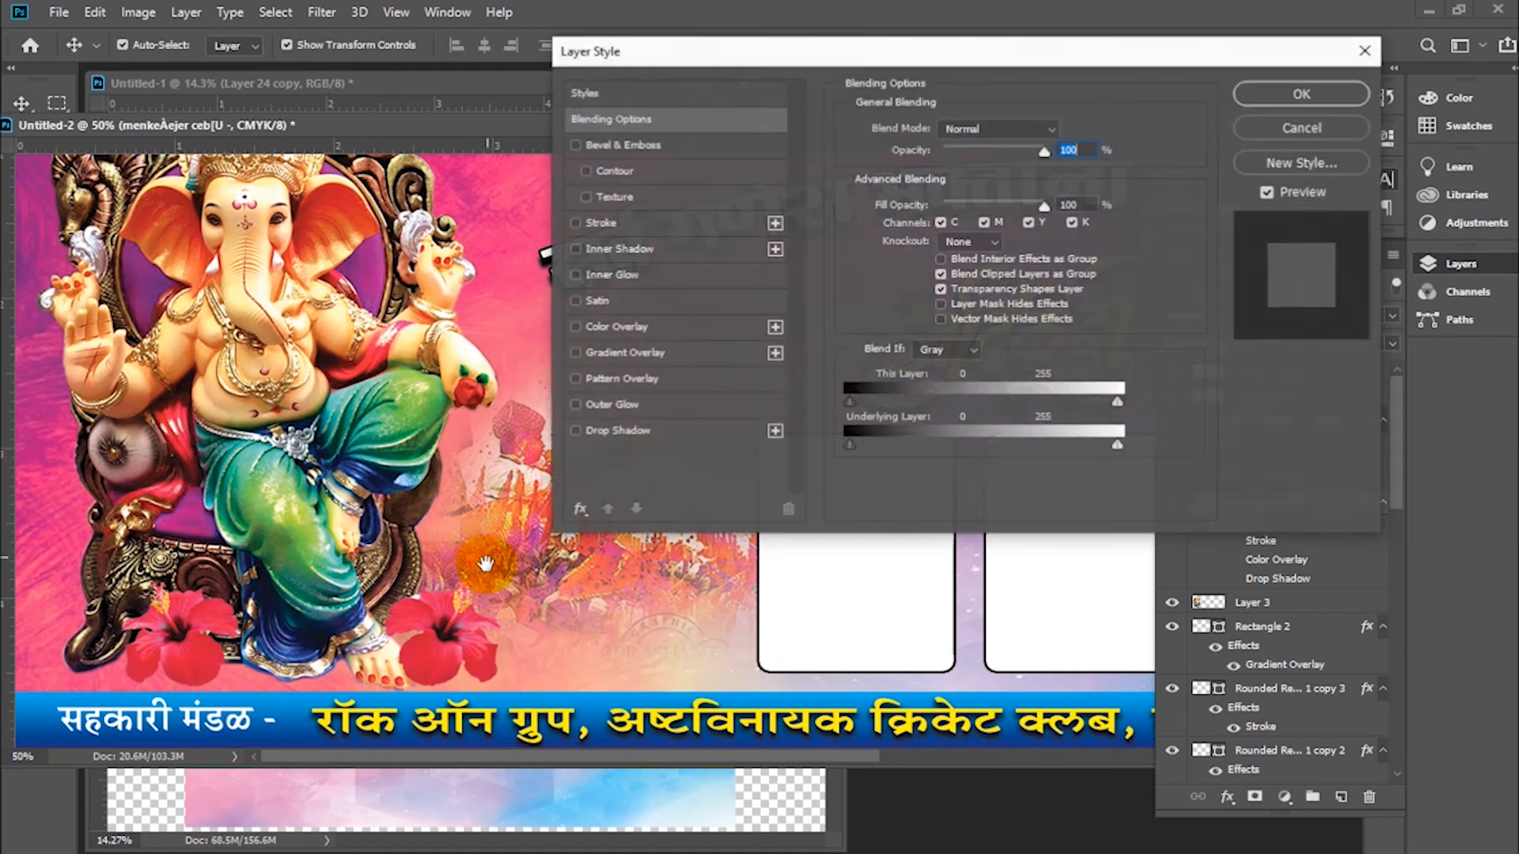
click(633, 430)
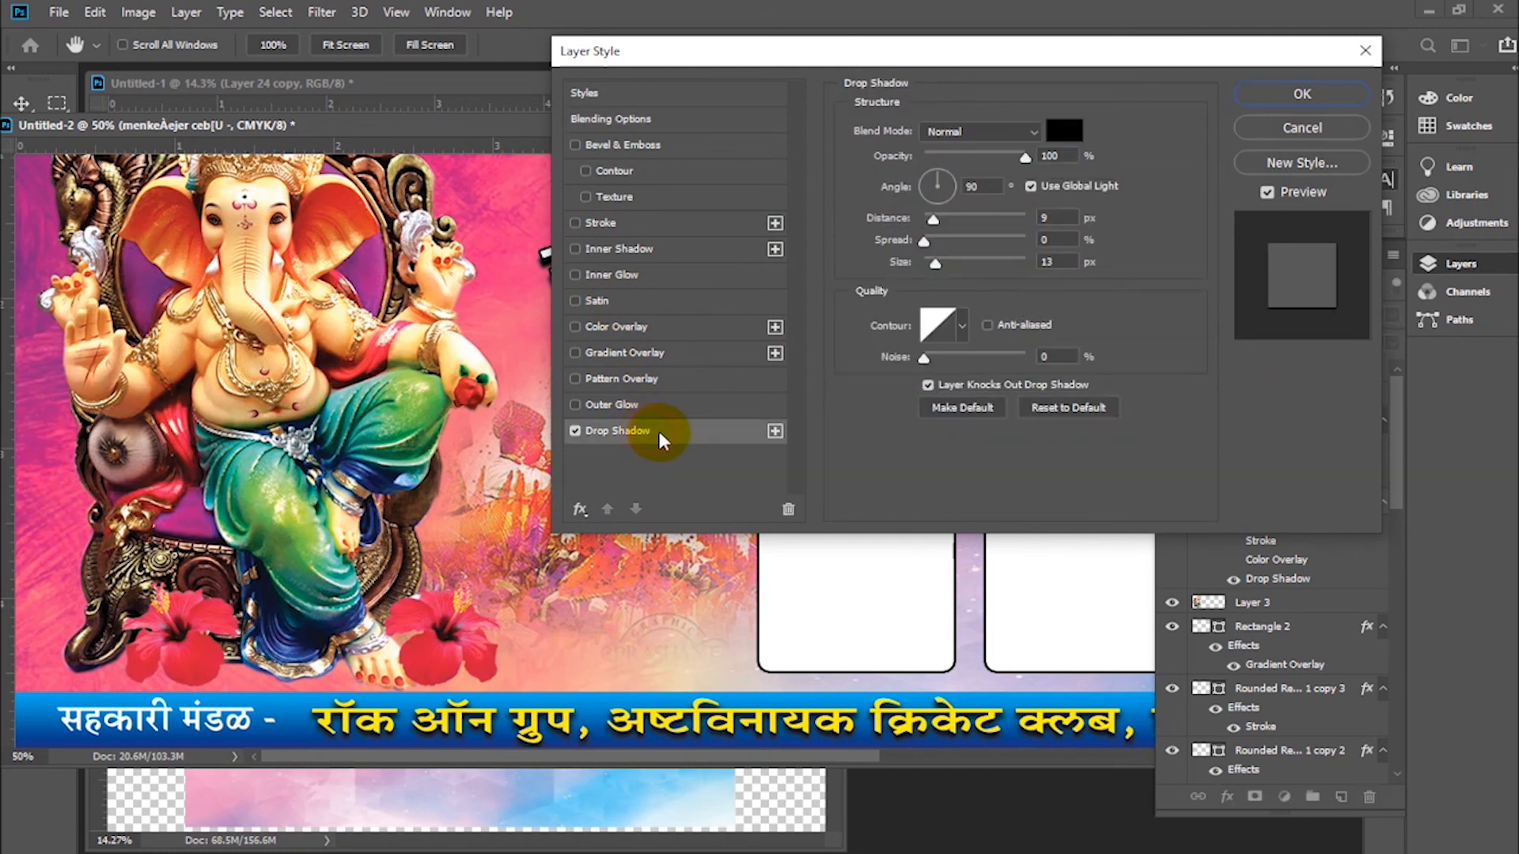
key(Return)
Check the whole banner layout at full view against the source elements in the Untitled-1 document
click(771, 522)
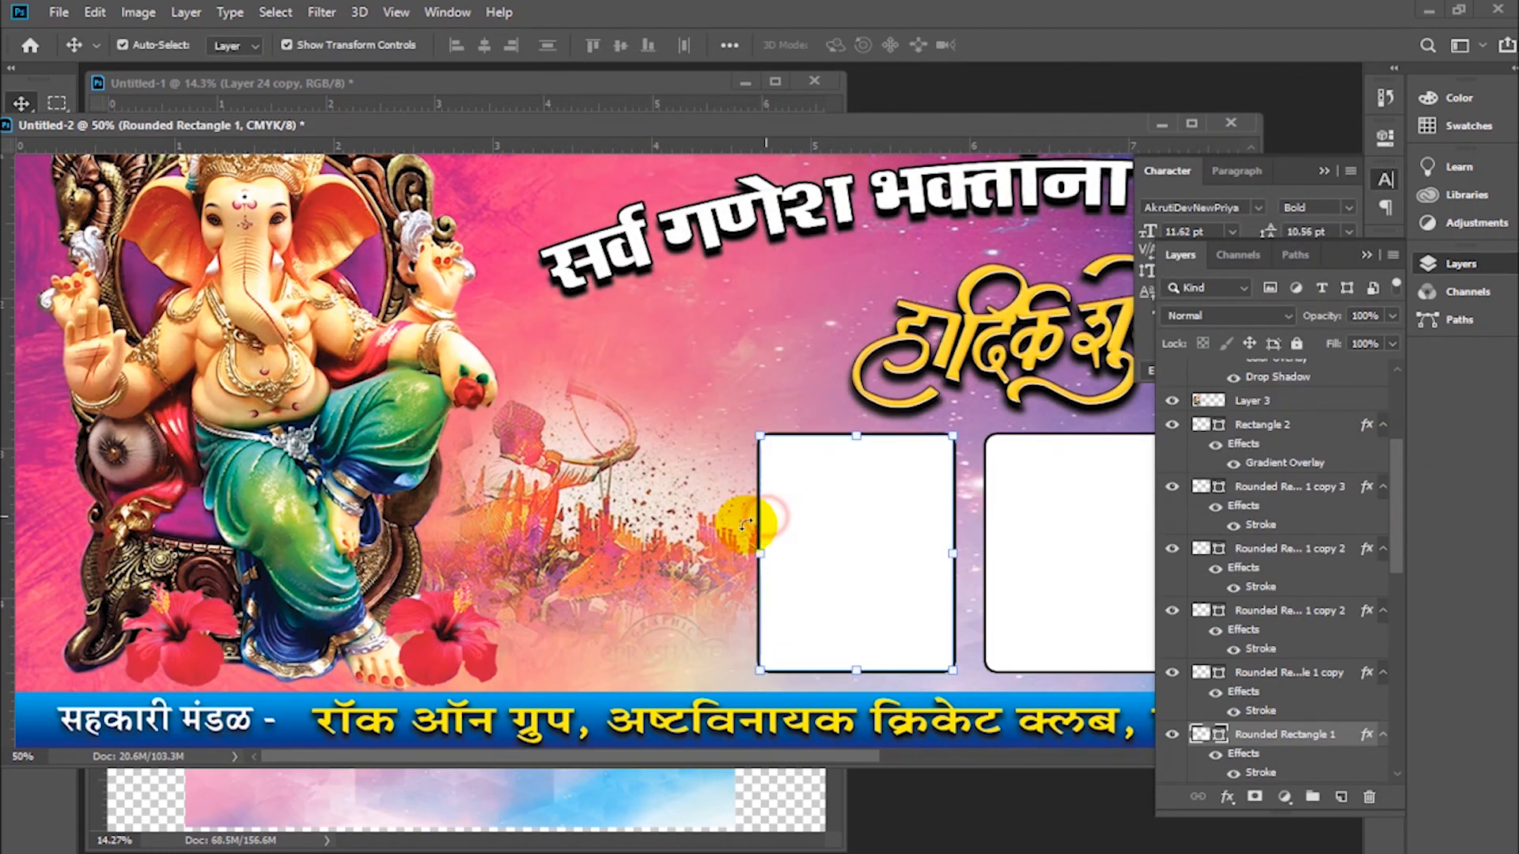
key(ctrl+0)
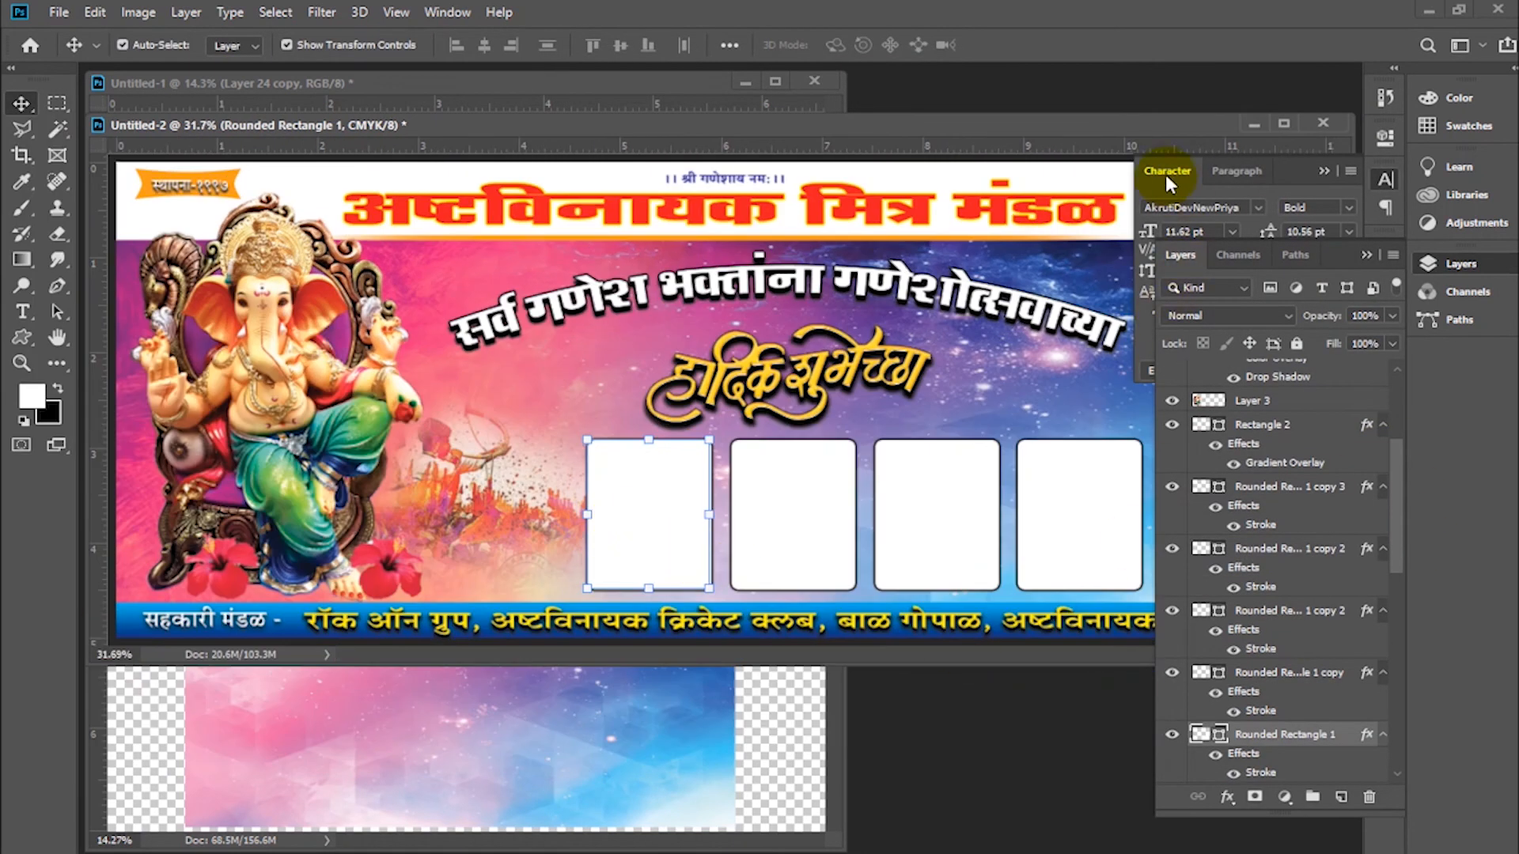
click(1222, 368)
click(756, 766)
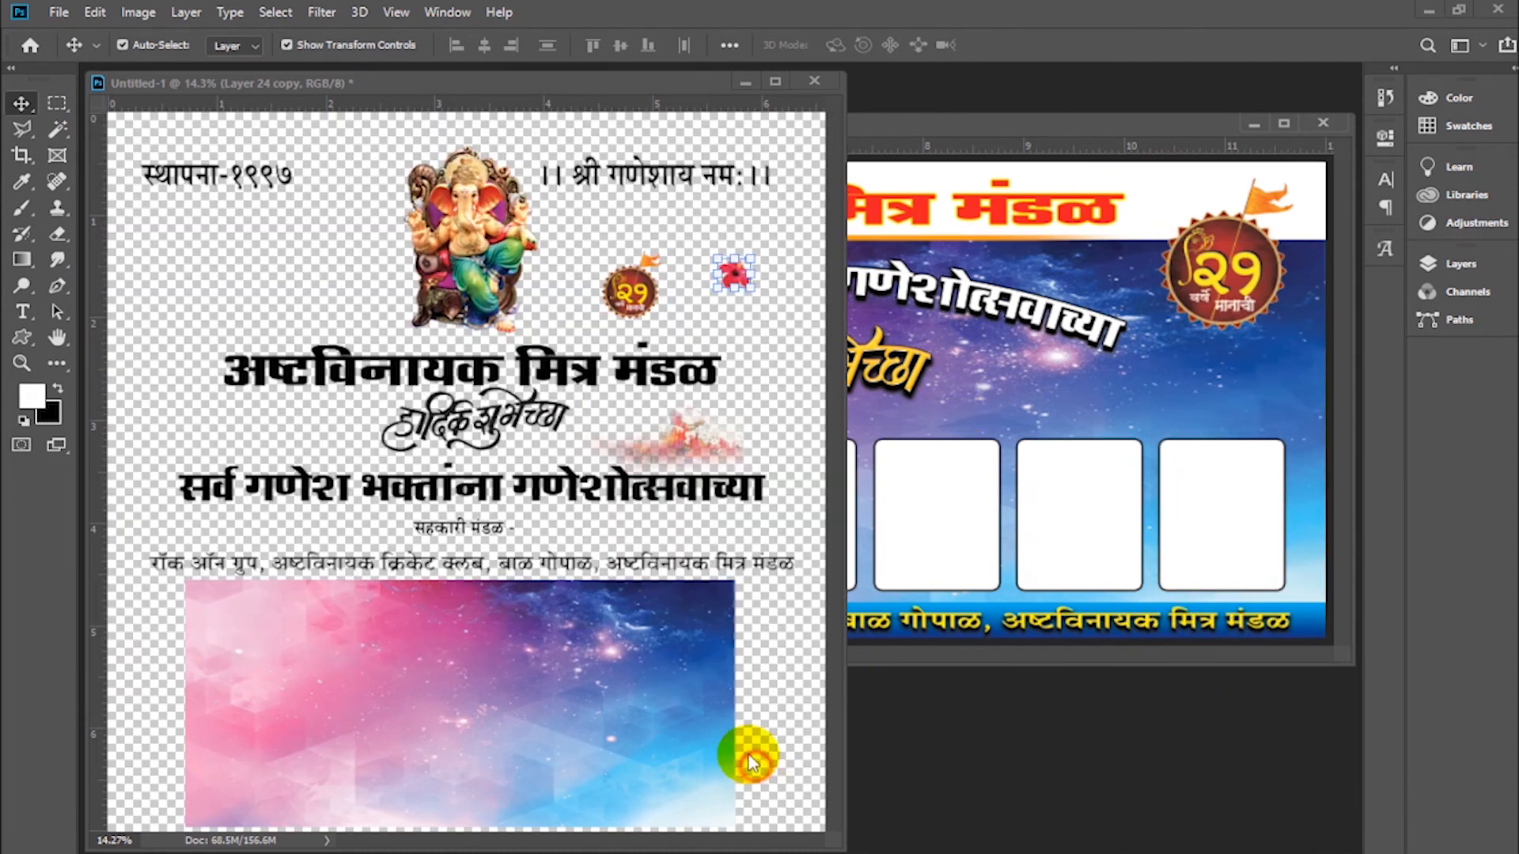
click(1220, 366)
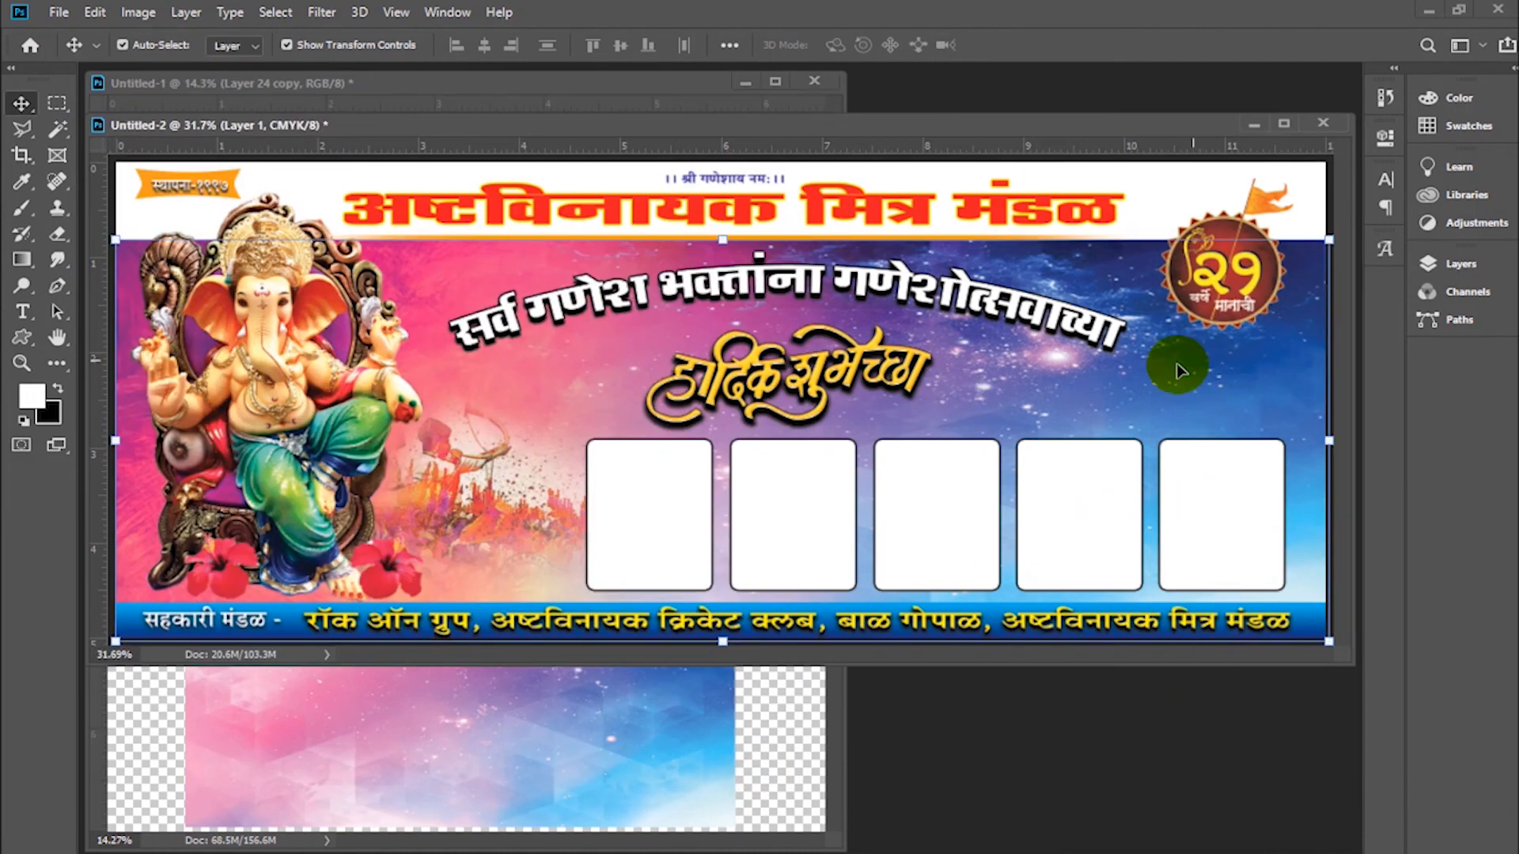
Display the banner on its own in full-screen mode against a black background
drag(1170, 191, 1179, 202)
key(f)
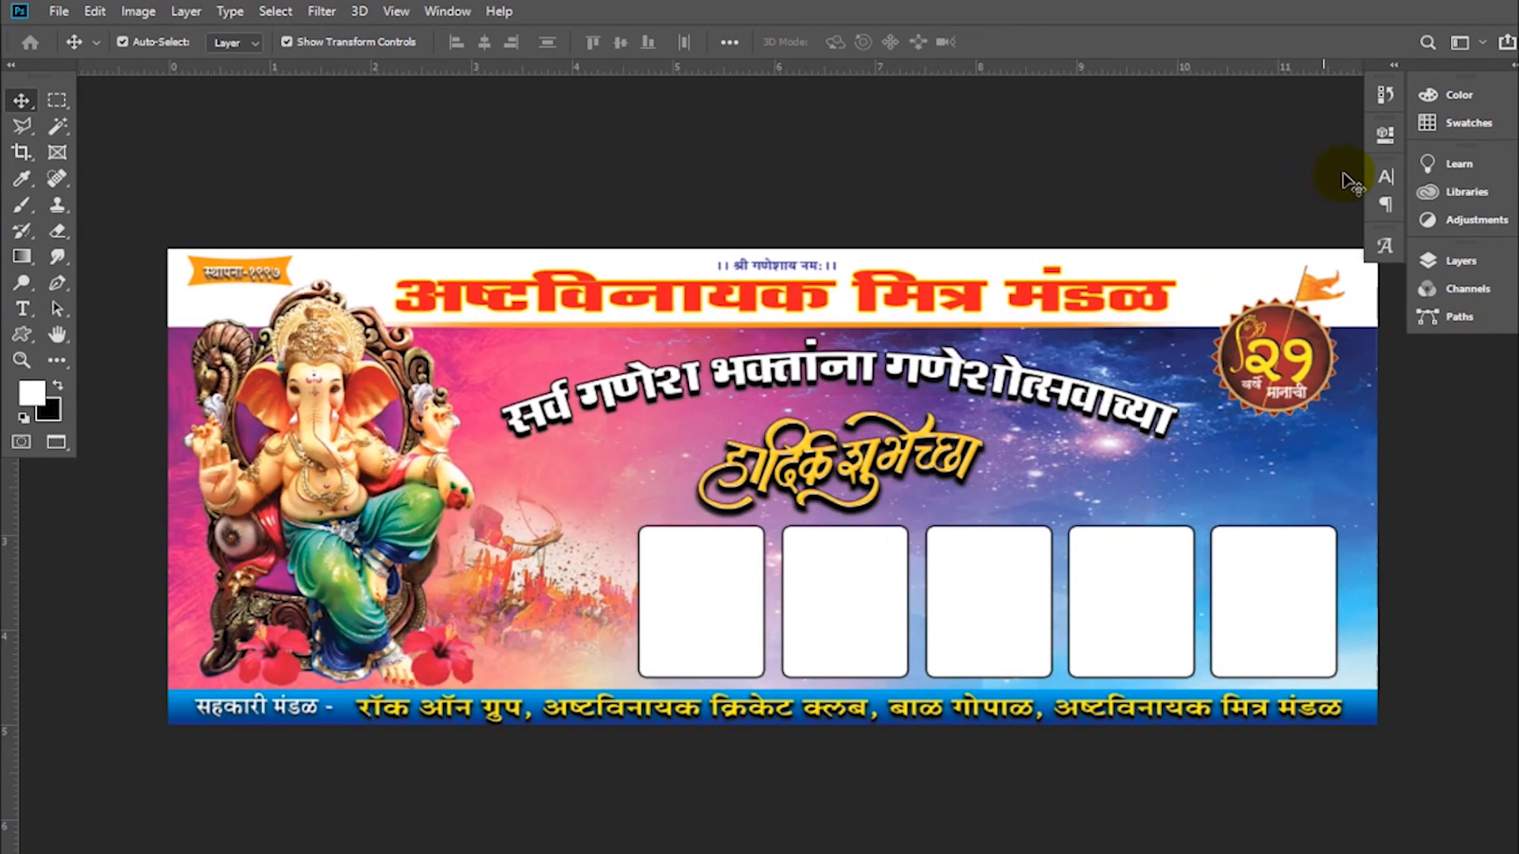
key(f)
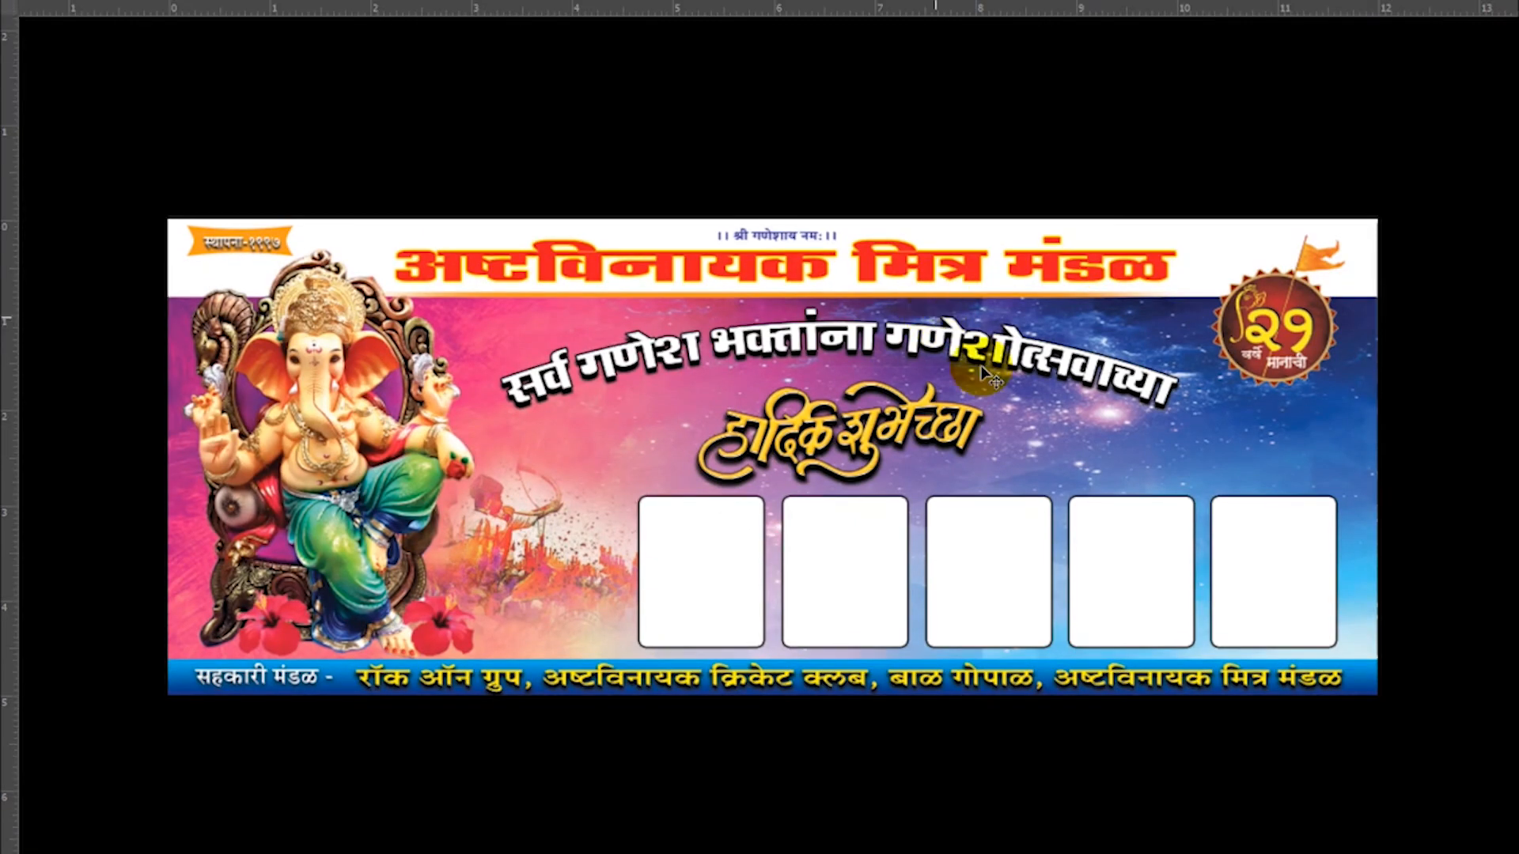
key(f)
Examine the banner's title, greeting text, photo frames, Ganesh artwork and blue names strip up close, and return to the standard window view
key(ctrl+minus)
key(ctrl+plus)
key(ctrl+plus)
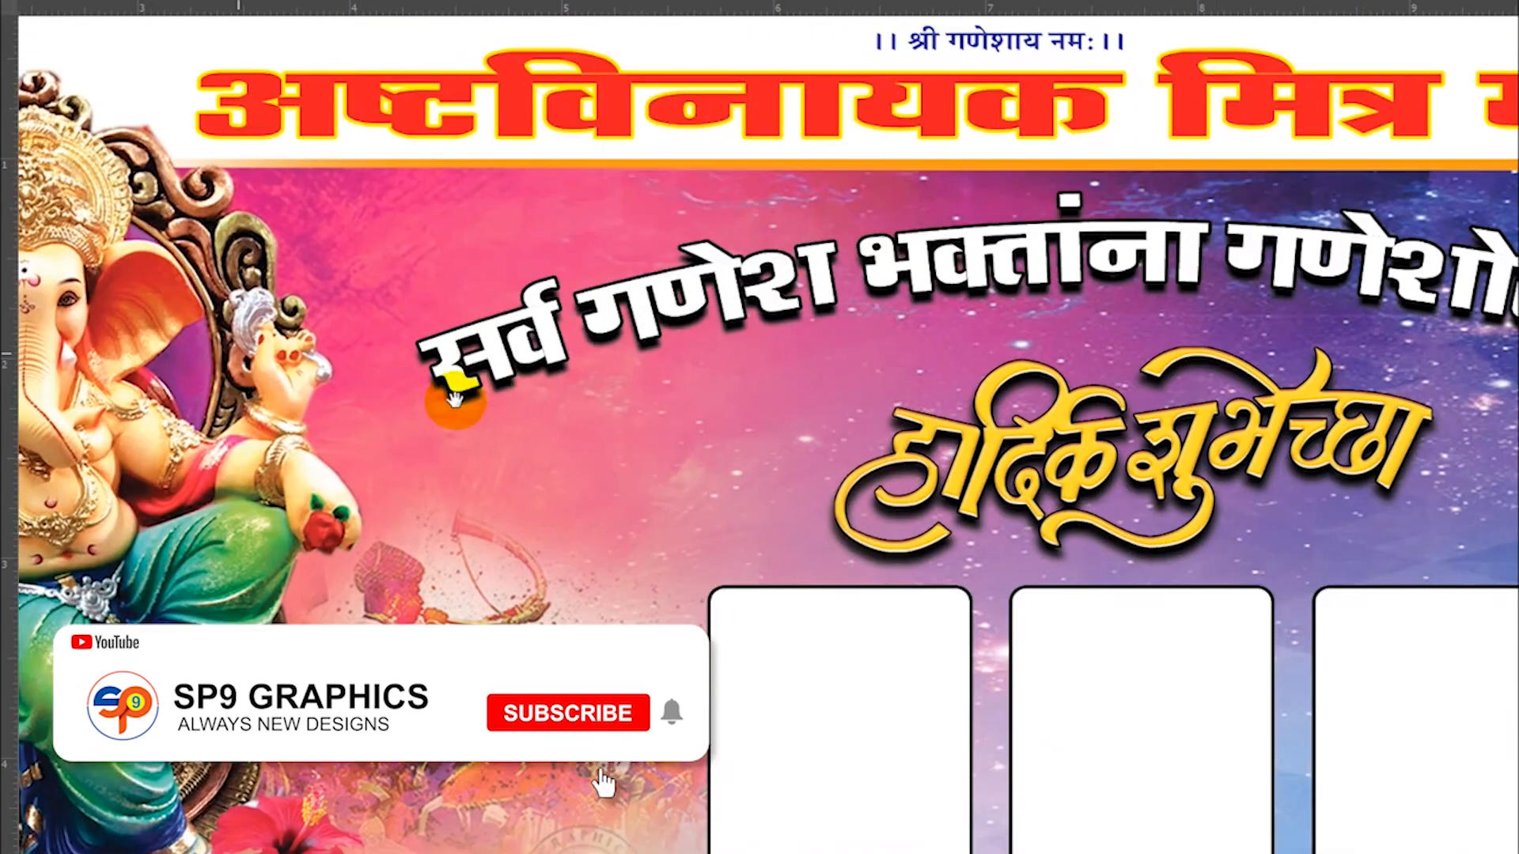
drag(454, 400, 475, 402)
drag(1176, 579, 848, 657)
drag(1157, 610, 1019, 547)
drag(1363, 562, 743, 656)
drag(1085, 637, 1451, 275)
drag(1235, 587, 1515, 623)
drag(844, 620, 1347, 630)
drag(904, 614, 1000, 616)
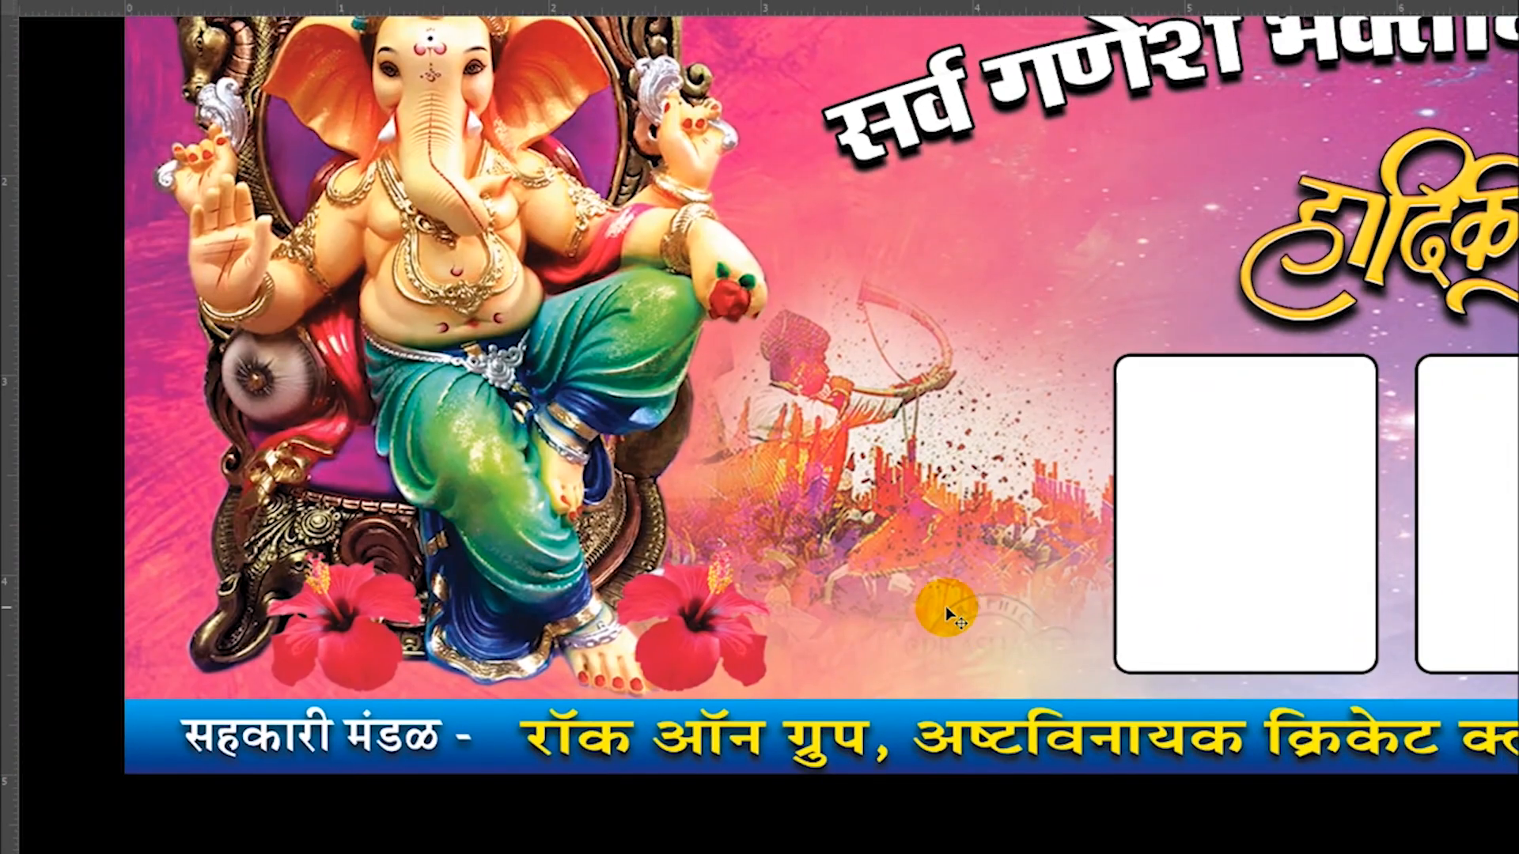
key(ctrl+0)
key(f)
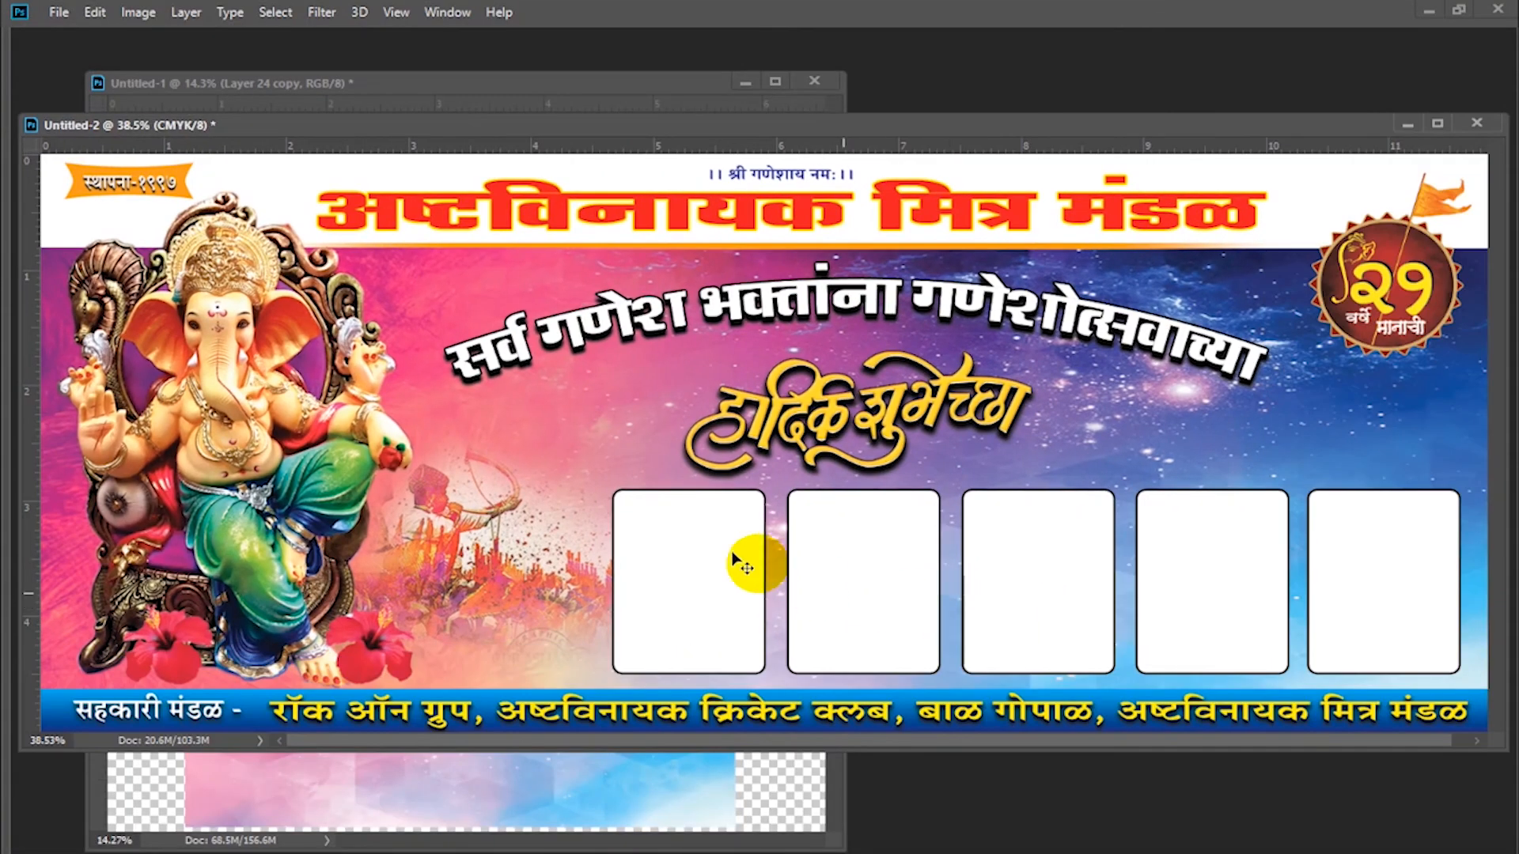
click(486, 128)
key(Tab)
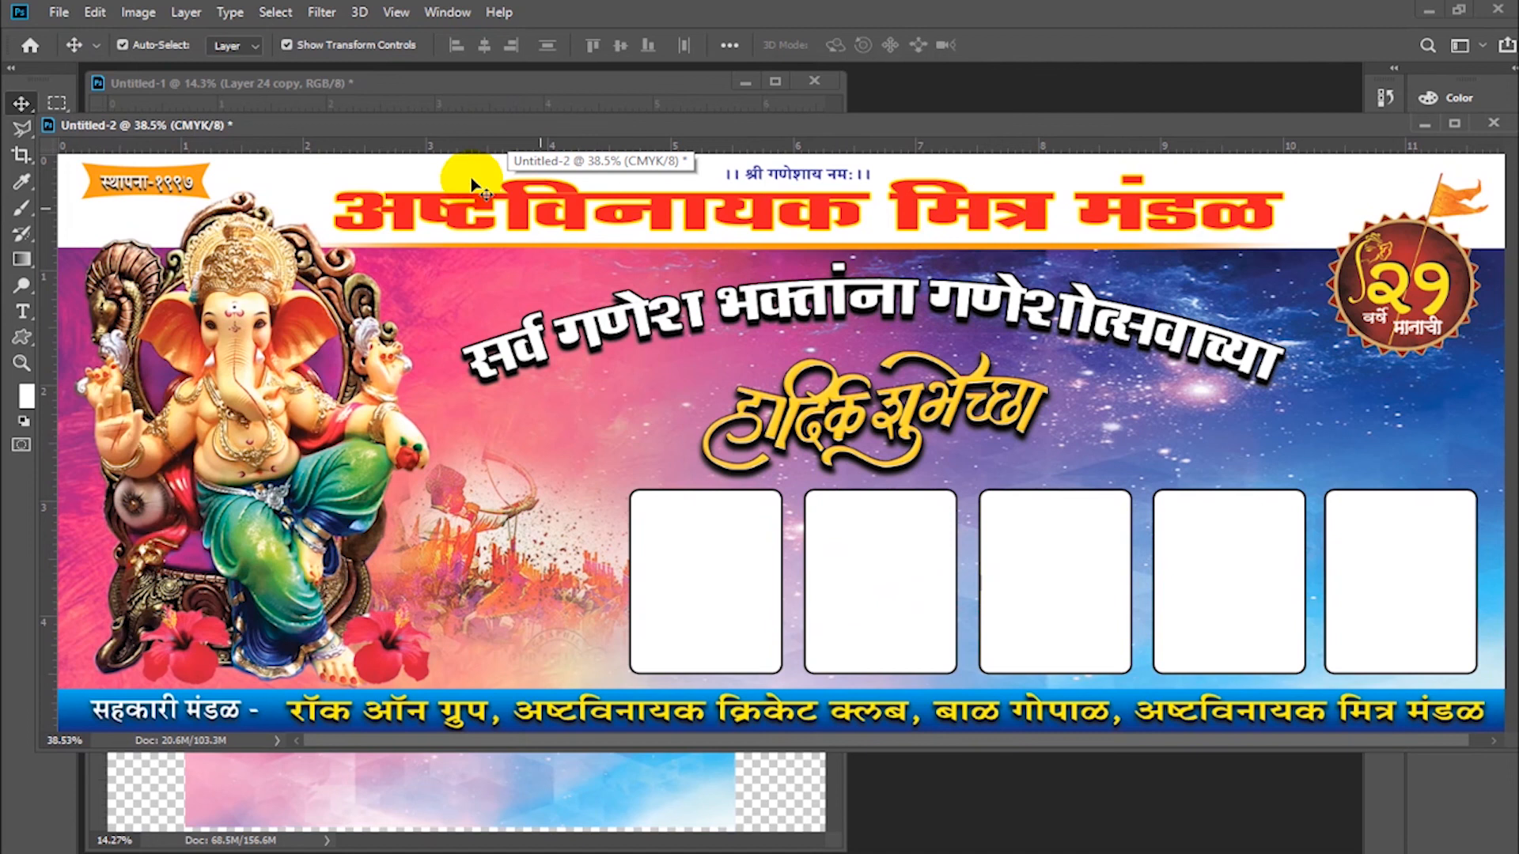
Check the banner document's width, height and resolution in the Image Size settings
drag(542, 125, 563, 126)
right_click(563, 129)
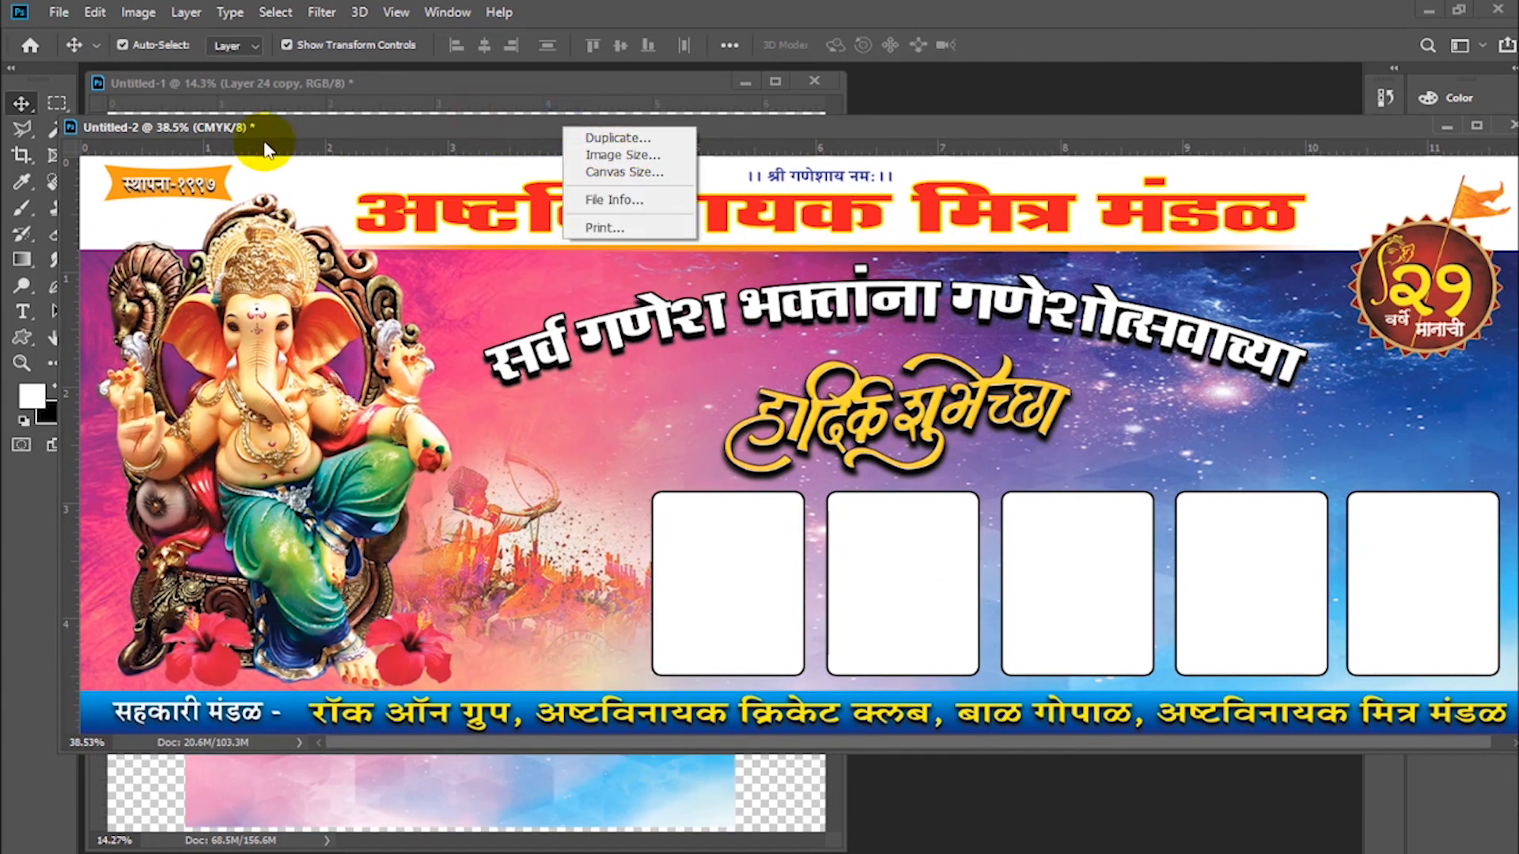
click(110, 145)
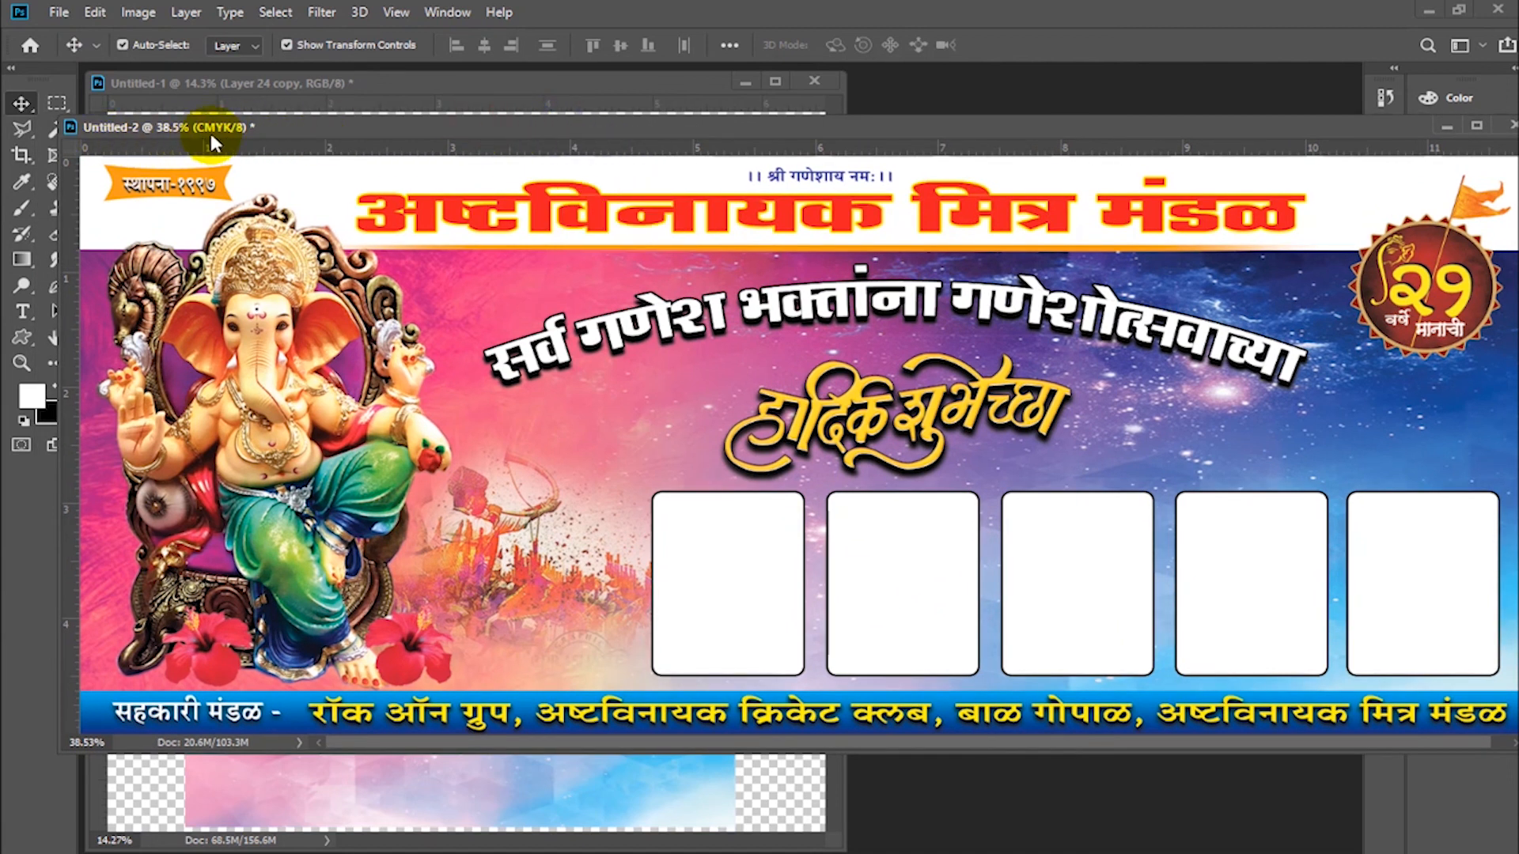
right_click(393, 128)
click(434, 147)
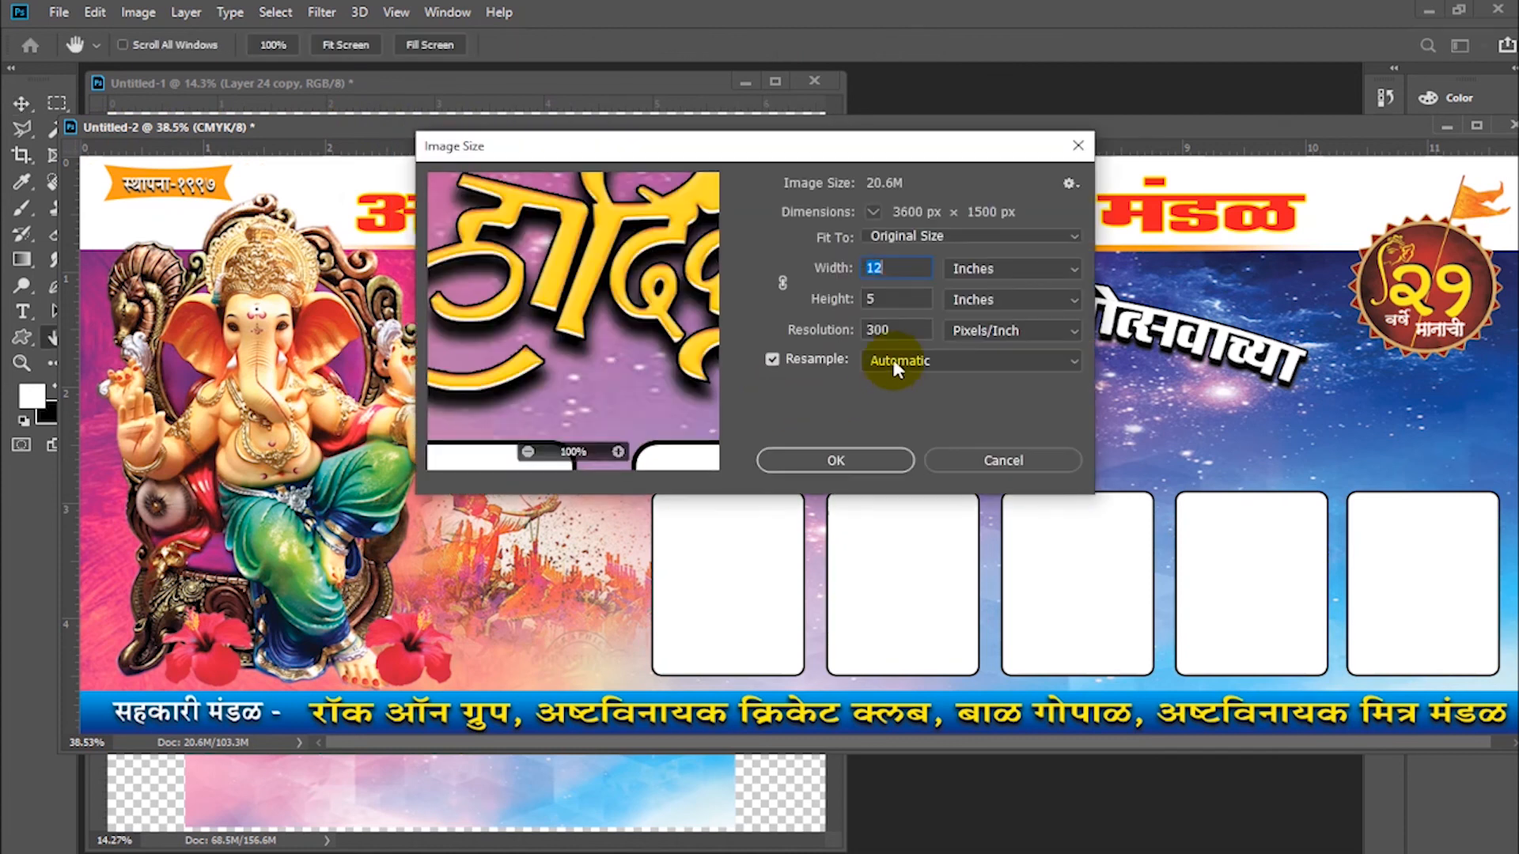
click(890, 330)
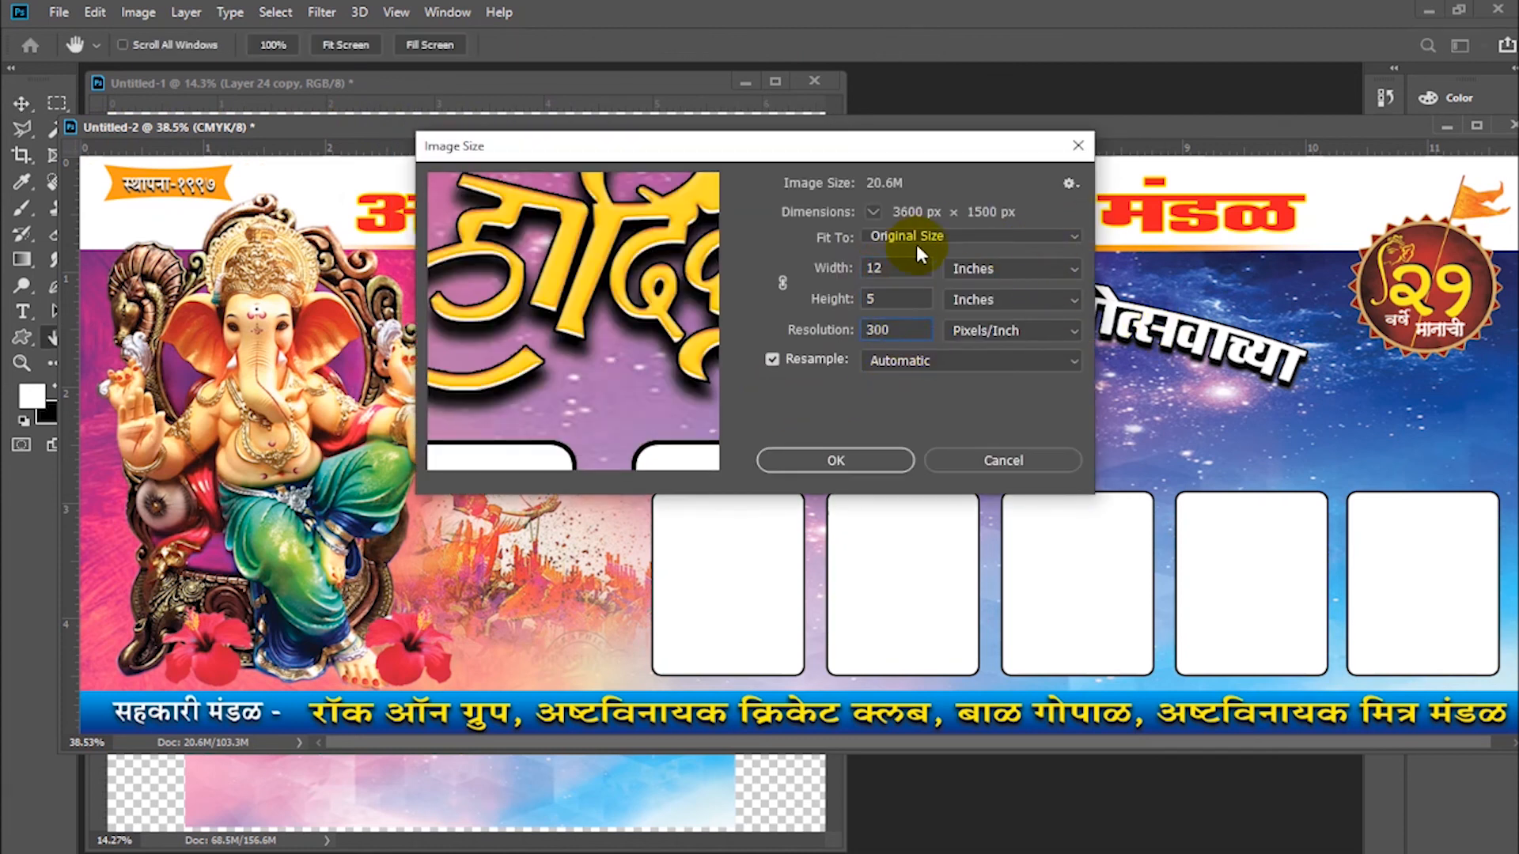
click(959, 462)
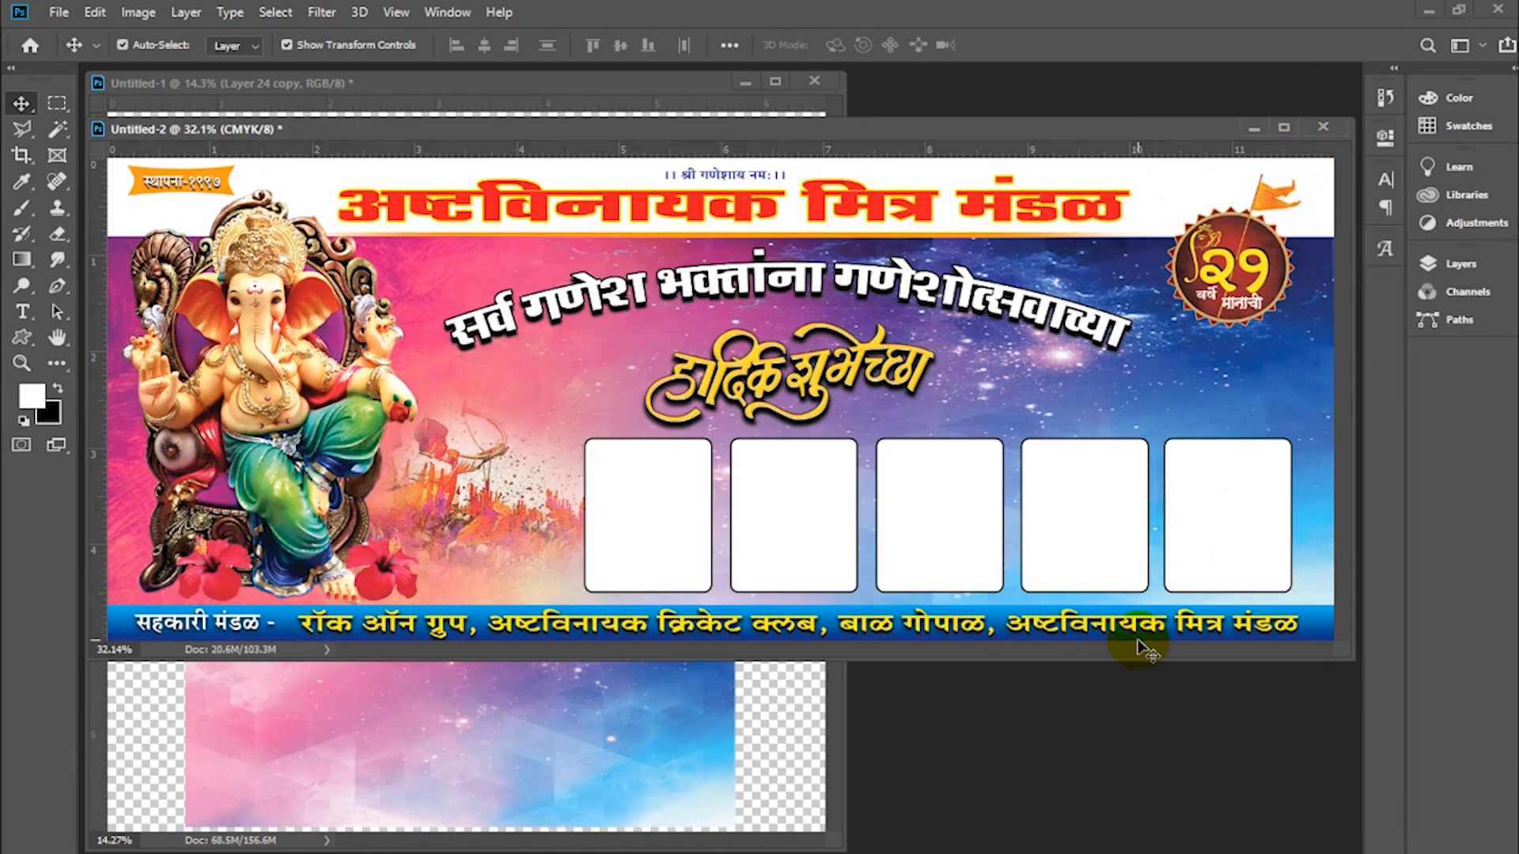